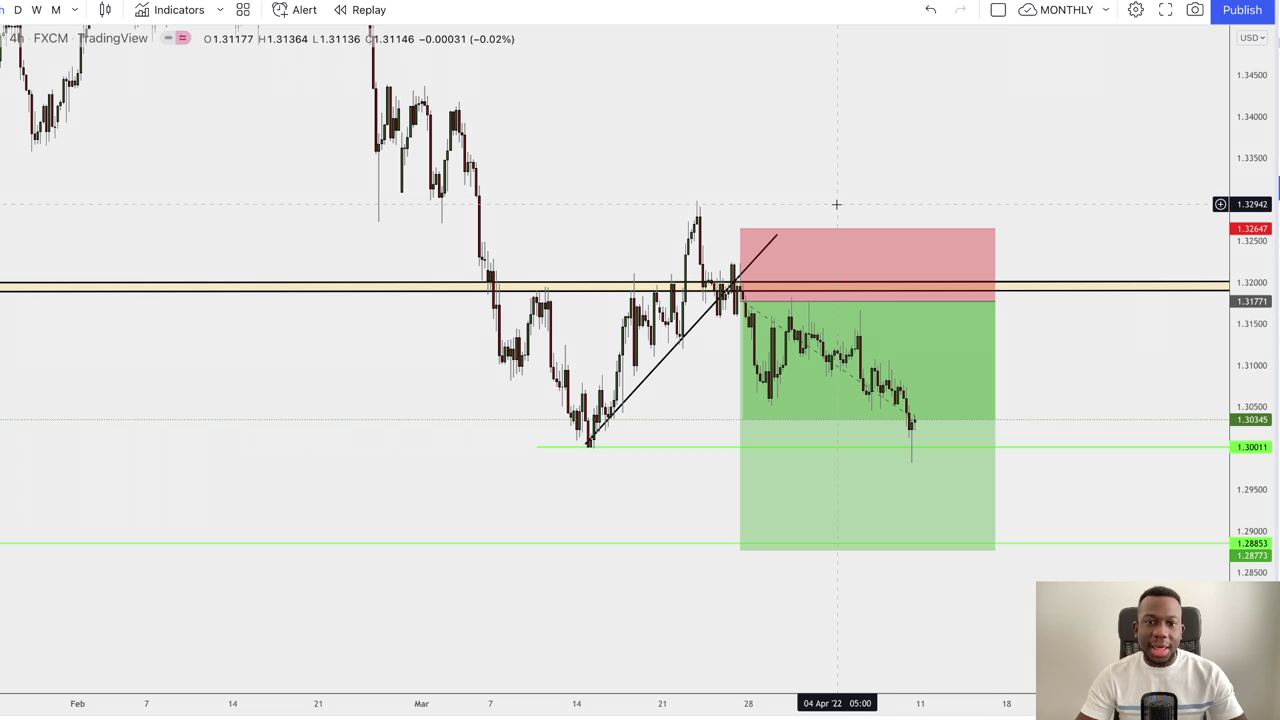
- Delete the short position drawing with its stop and target zones from the 4-hour chart
{"action": "left_click", "coordinate": [750, 302]}
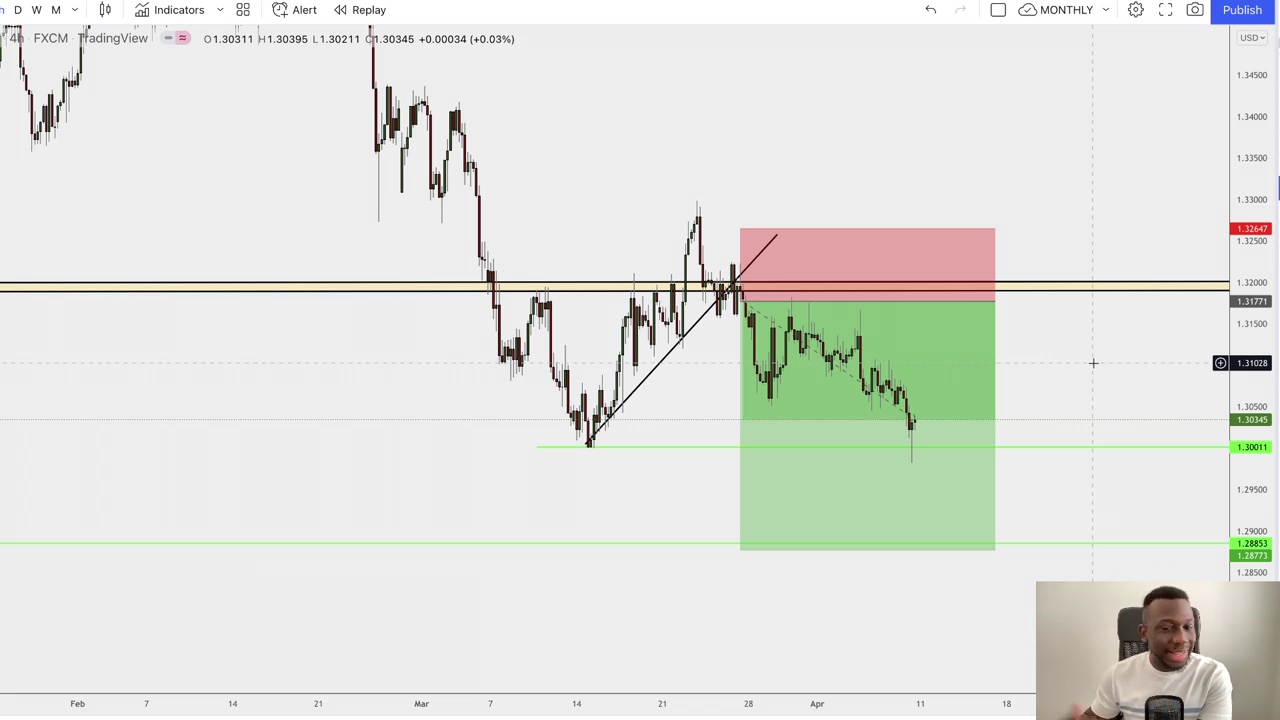
{"action": "mouse_move", "coordinate": [851, 489]}
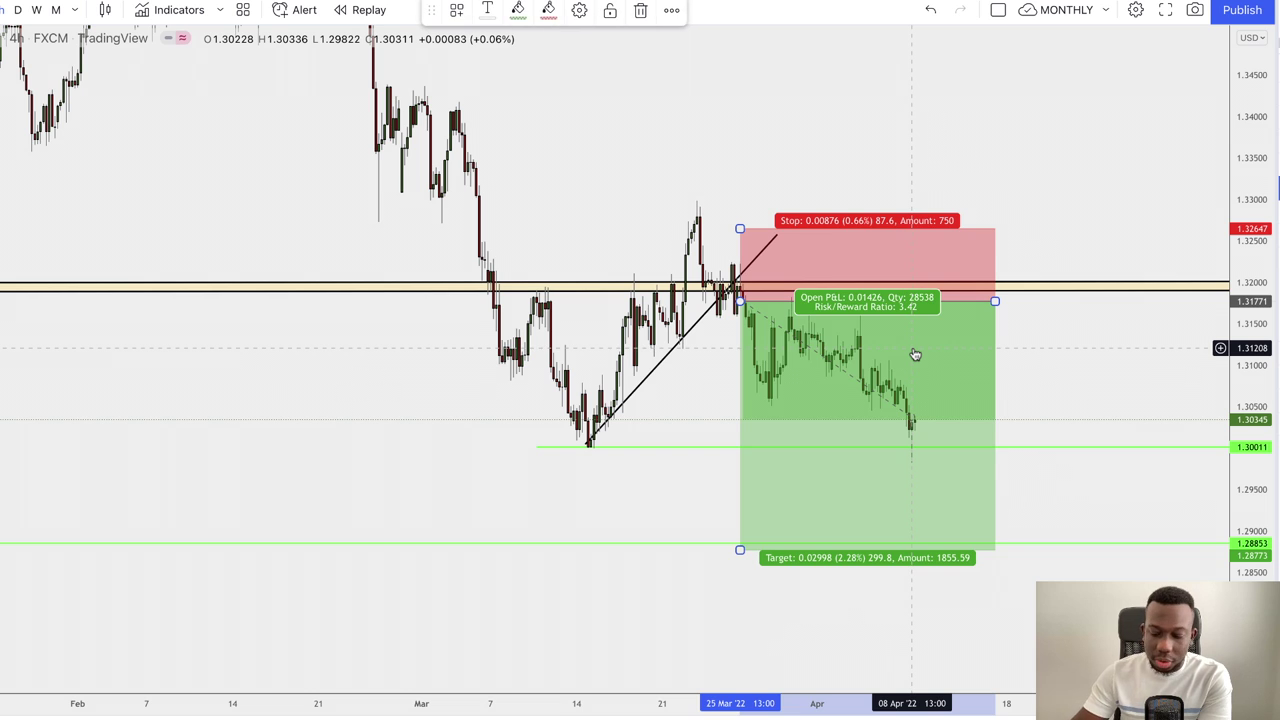
{"action": "key", "text": "Delete"}
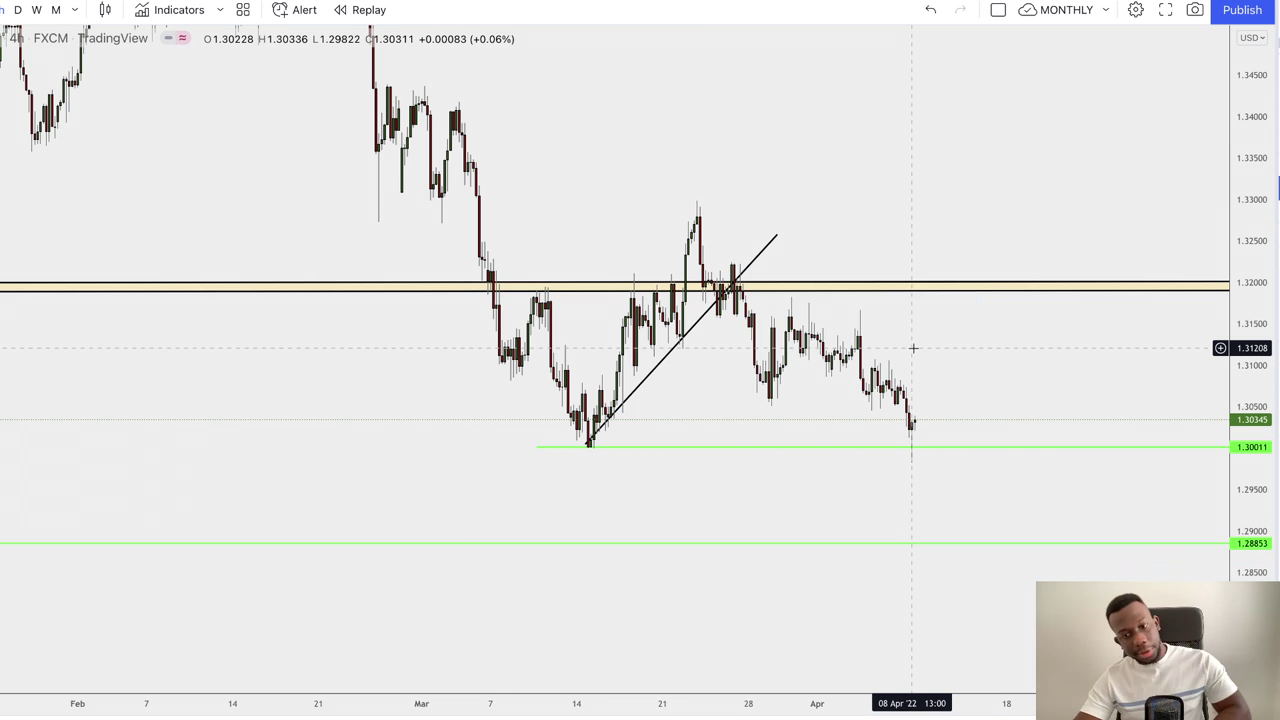
- Switch the chart to the weekly timeframe and fit both blue zones in view
{"action": "scroll", "coordinate": [1043, 375], "scroll_direction": "down", "scroll_amount": 3}
{"action": "left_click_drag", "start_coordinate": [1266, 241], "coordinate": [1248, 268]}
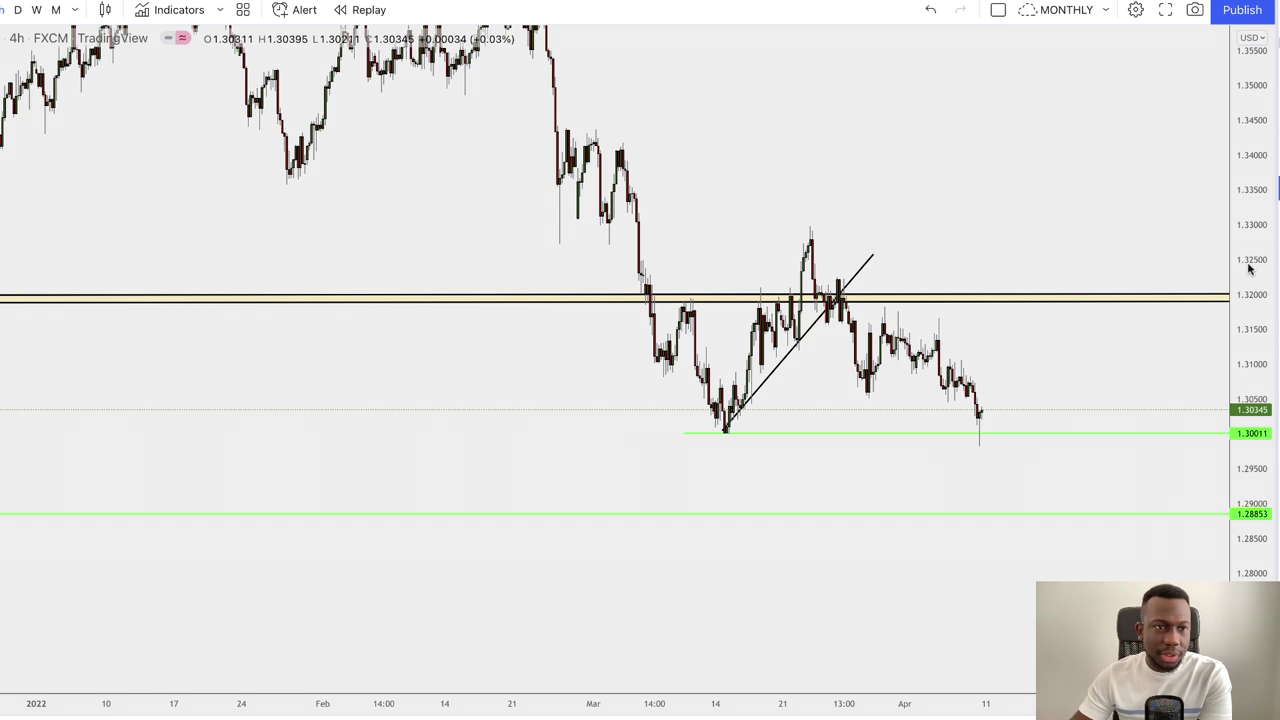
{"action": "left_click", "coordinate": [36, 9]}
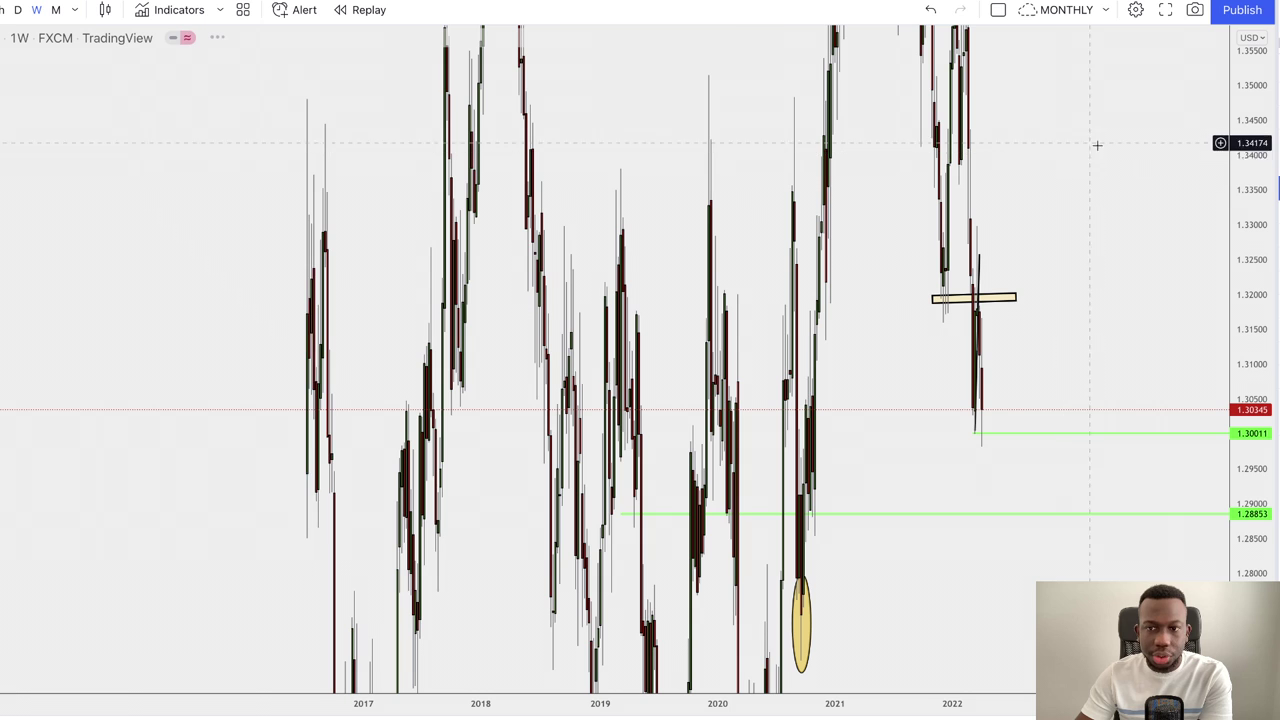
{"action": "left_click_drag", "start_coordinate": [1237, 114], "coordinate": [1220, 440]}
{"action": "left_click_drag", "start_coordinate": [1236, 323], "coordinate": [1236, 360]}
{"action": "scroll", "coordinate": [931, 299], "scroll_direction": "up", "scroll_amount": 4}
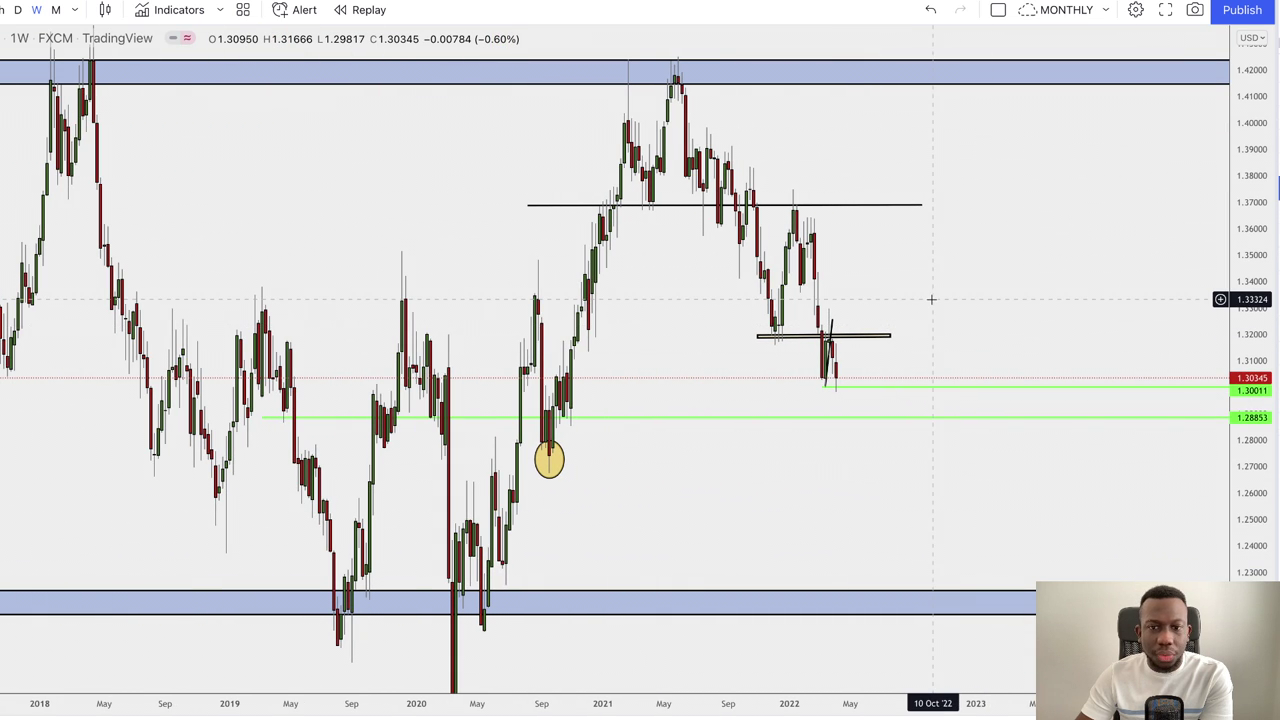
- Remove the short ascending trend line and the green horizontal ray at 1.30011 near the latest candles
{"action": "scroll", "coordinate": [931, 299], "scroll_direction": "up", "scroll_amount": 3}
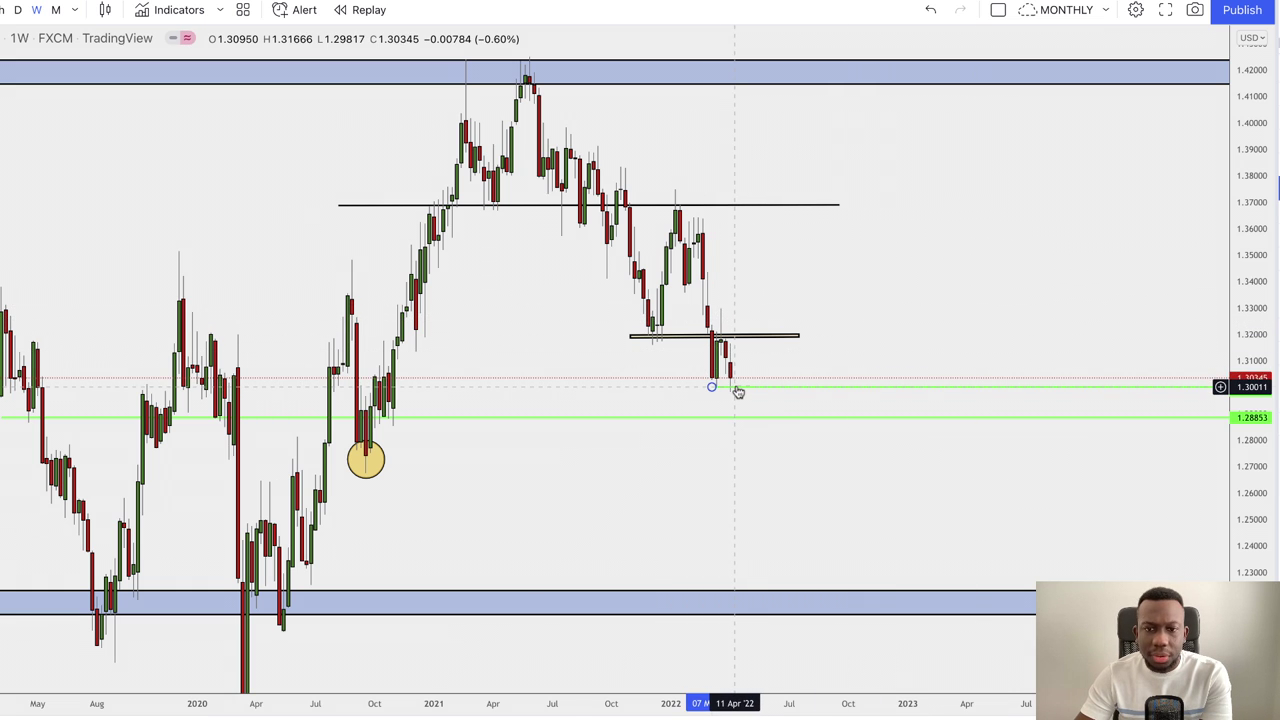
{"action": "scroll", "coordinate": [752, 360], "scroll_direction": "up", "scroll_amount": 2}
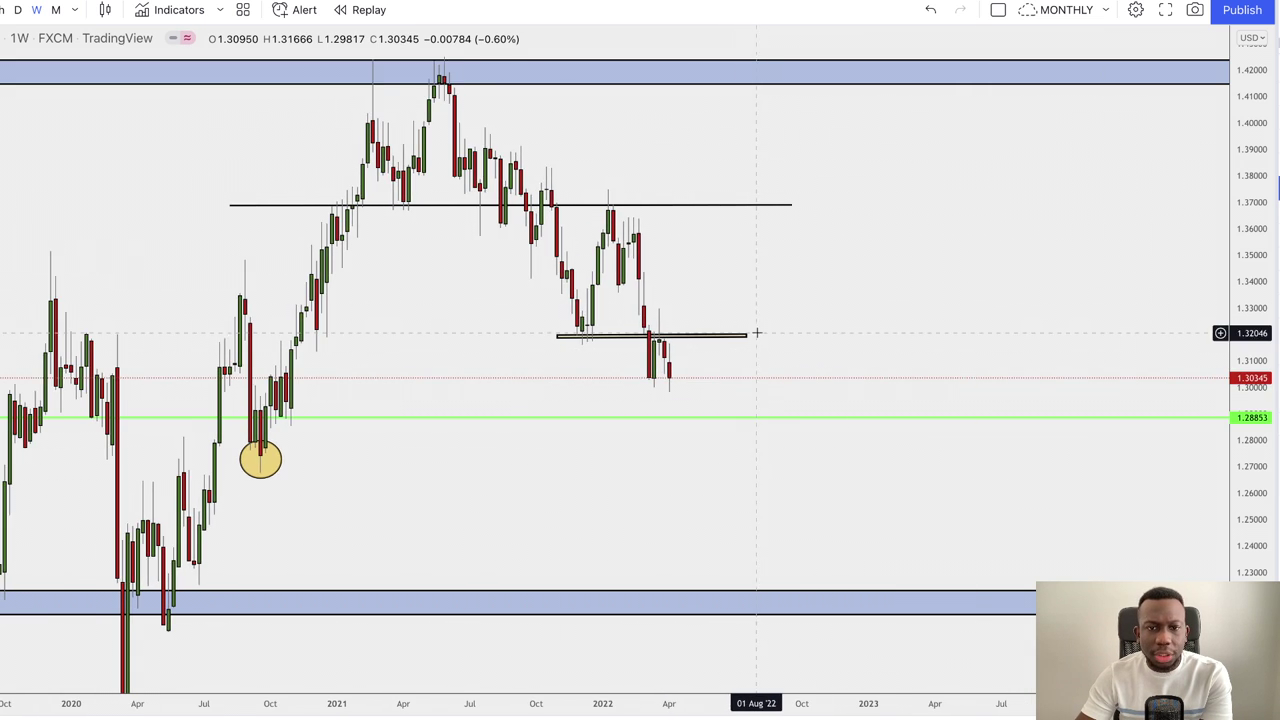
- Examine the weekly price swings between the upper and lower blue zones, including the 2018 and 2021 peaks
{"action": "left_click_drag", "start_coordinate": [757, 333], "coordinate": [810, 328]}
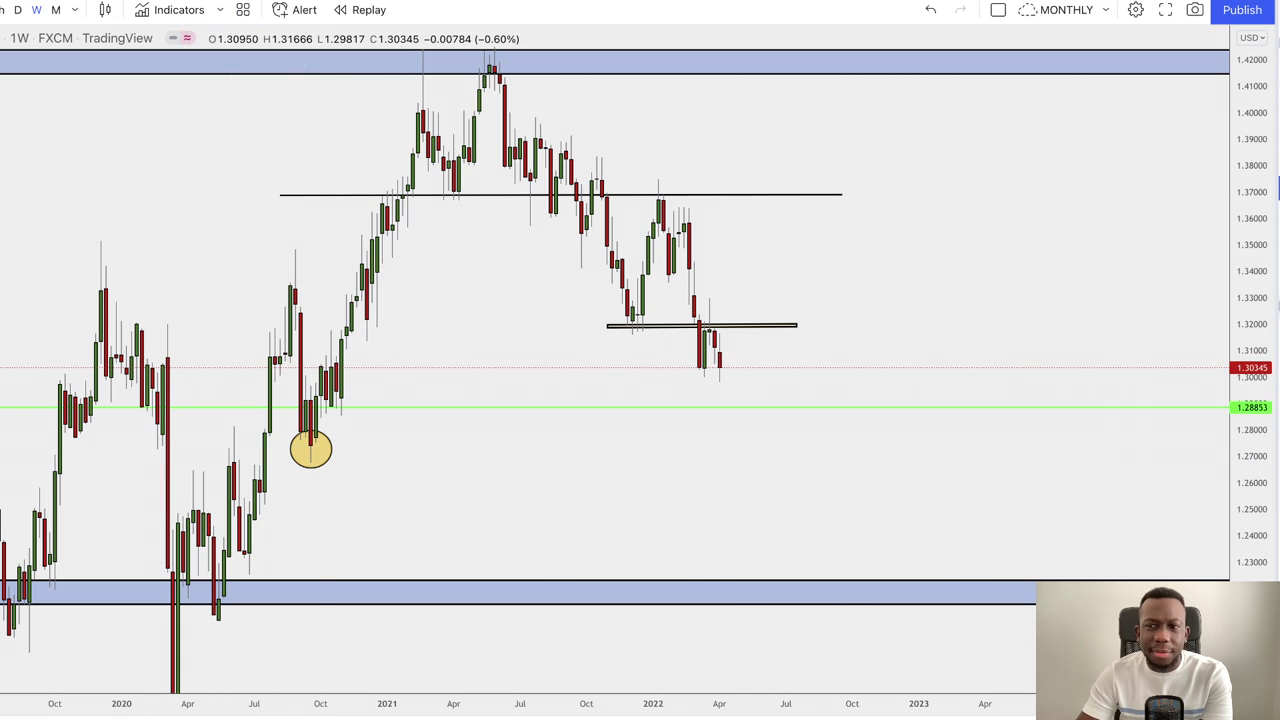
{"action": "left_click_drag", "start_coordinate": [1251, 257], "coordinate": [1225, 294]}
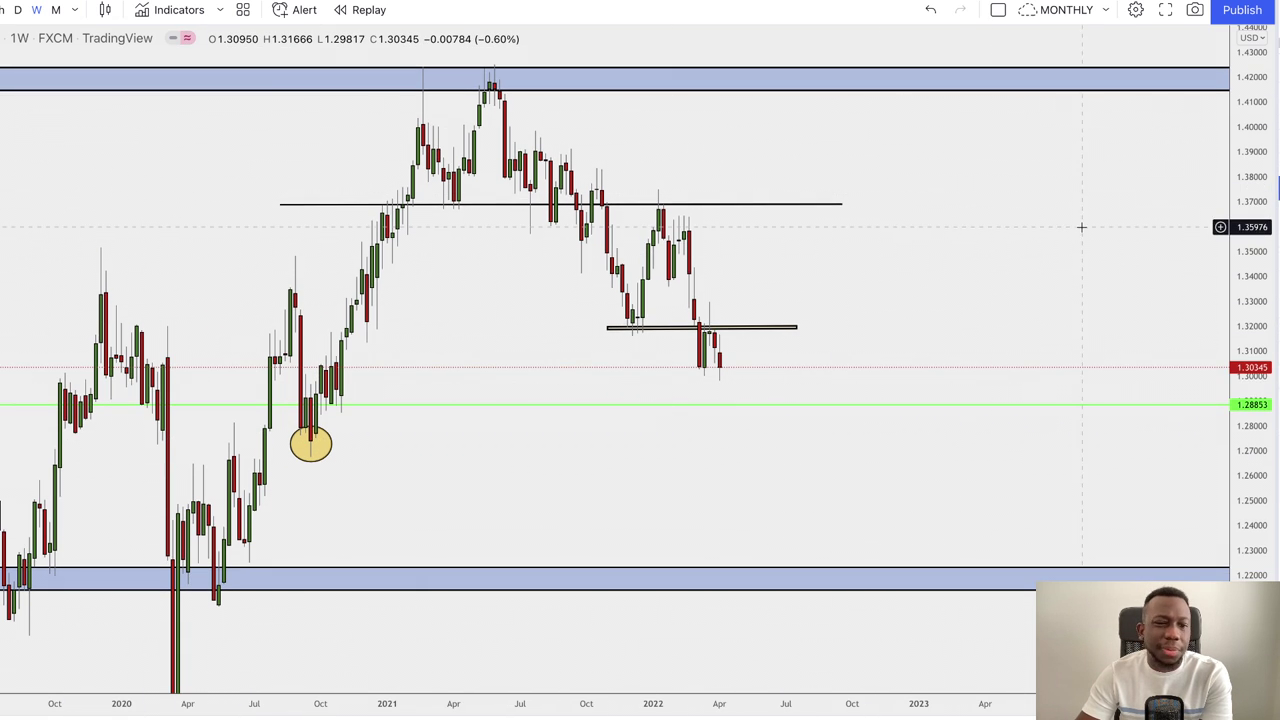
{"action": "left_click_drag", "start_coordinate": [1263, 234], "coordinate": [1208, 263]}
{"action": "left_click_drag", "start_coordinate": [1099, 254], "coordinate": [1102, 221]}
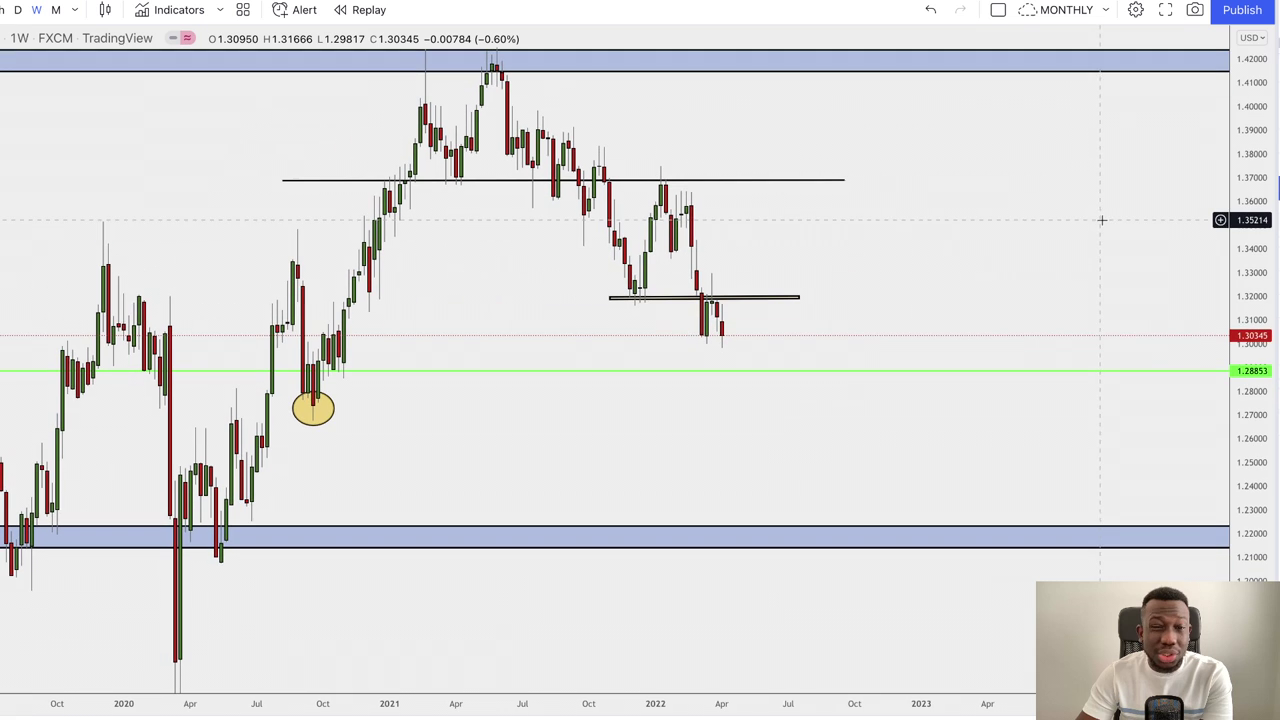
{"action": "left_click_drag", "start_coordinate": [1268, 215], "coordinate": [1264, 268]}
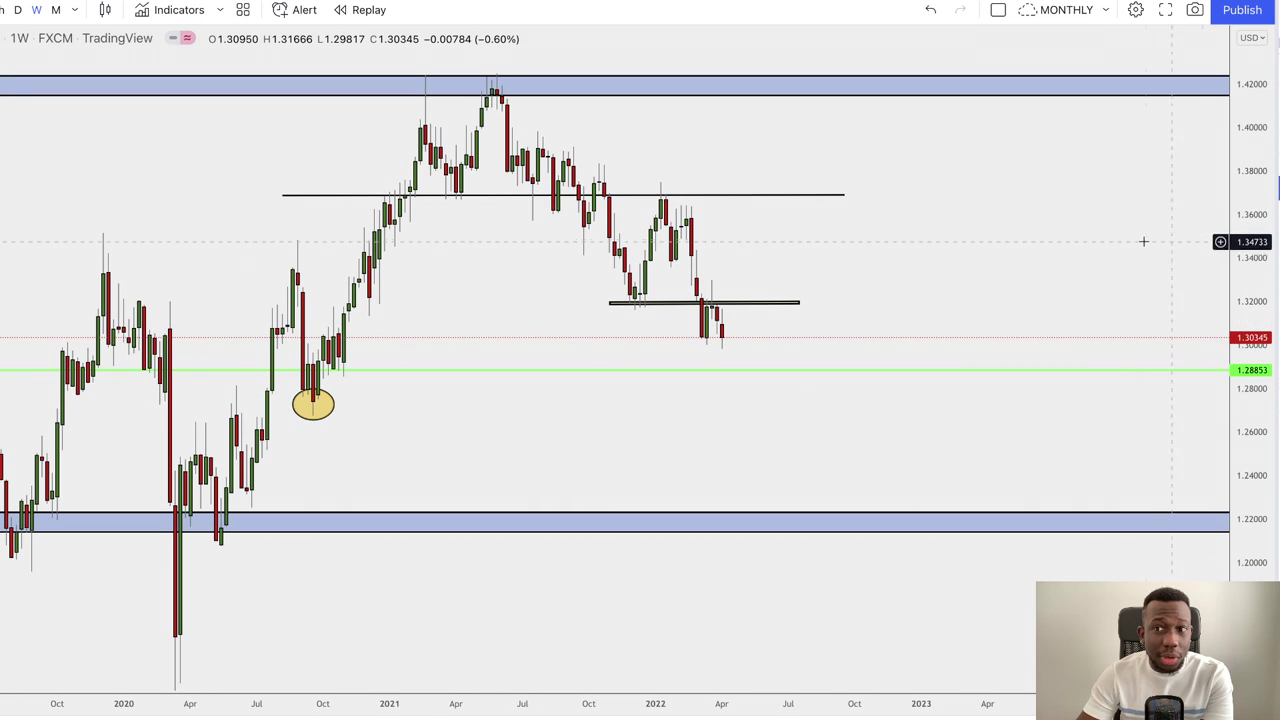
{"action": "left_click_drag", "start_coordinate": [1143, 214], "coordinate": [1143, 233]}
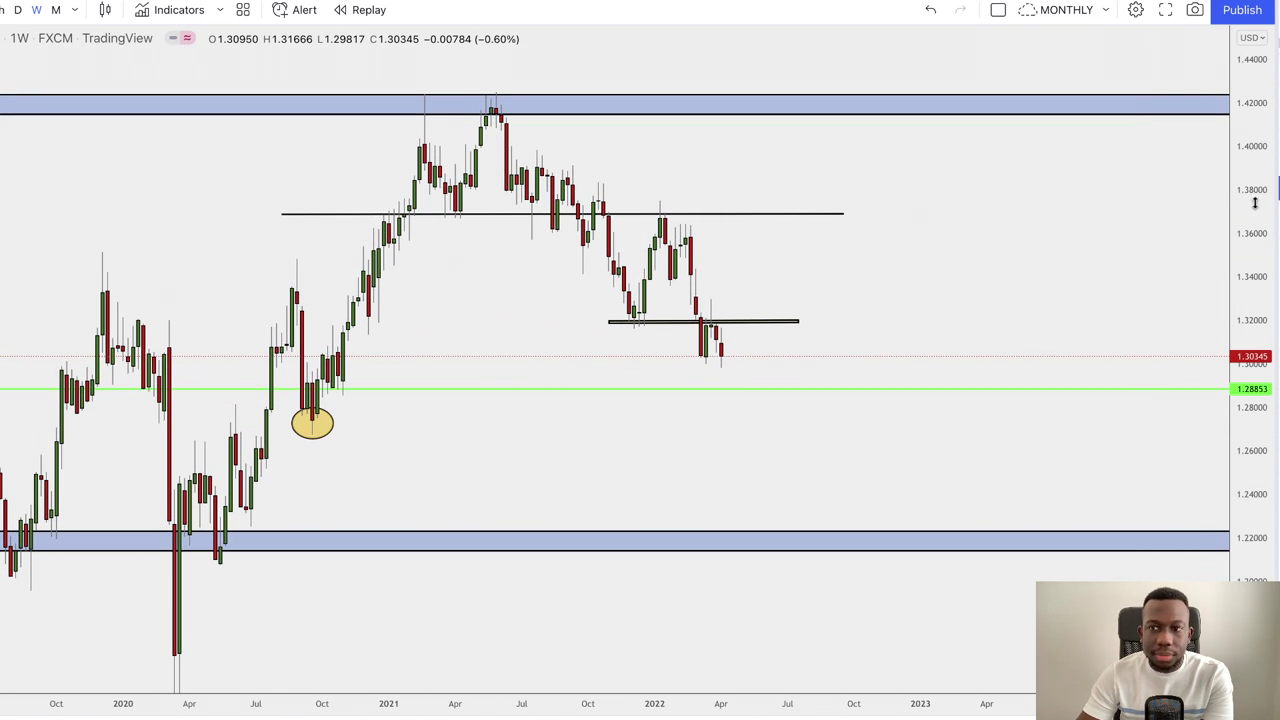
{"action": "left_click_drag", "start_coordinate": [1255, 203], "coordinate": [1257, 250]}
{"action": "left_click_drag", "start_coordinate": [1105, 271], "coordinate": [1108, 249]}
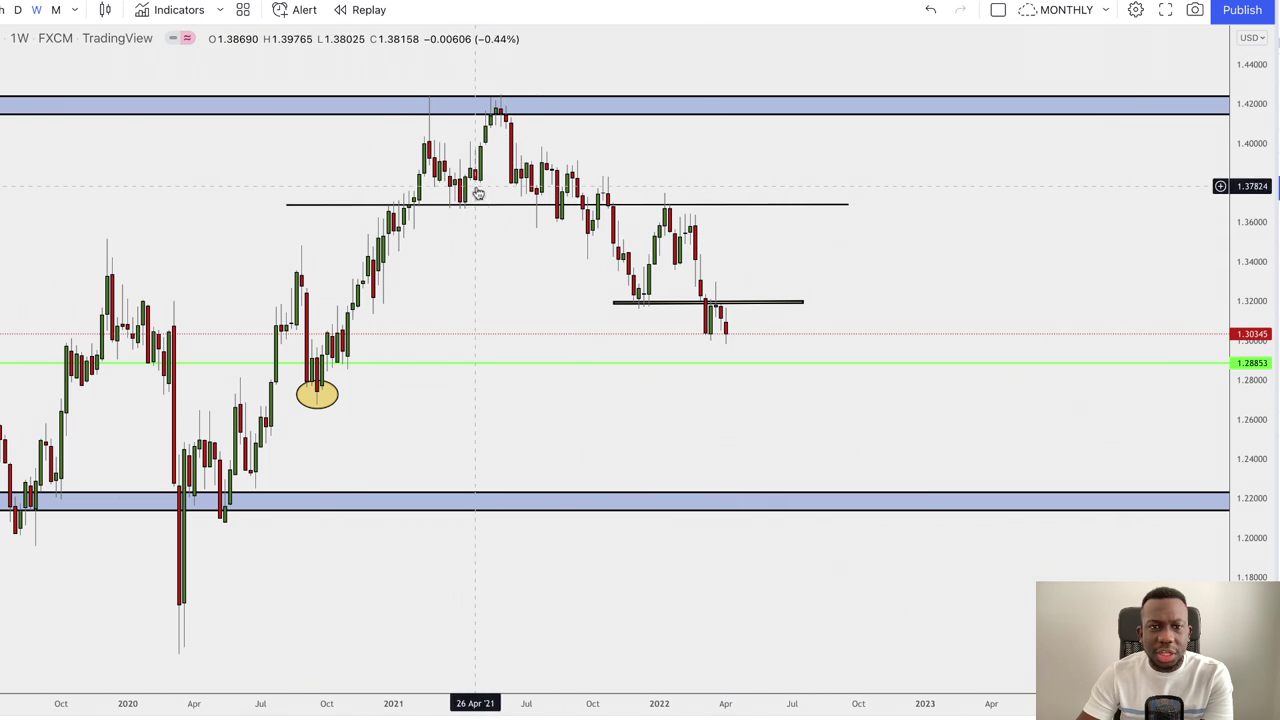
{"action": "scroll", "coordinate": [478, 205], "scroll_direction": "down", "scroll_amount": 5}
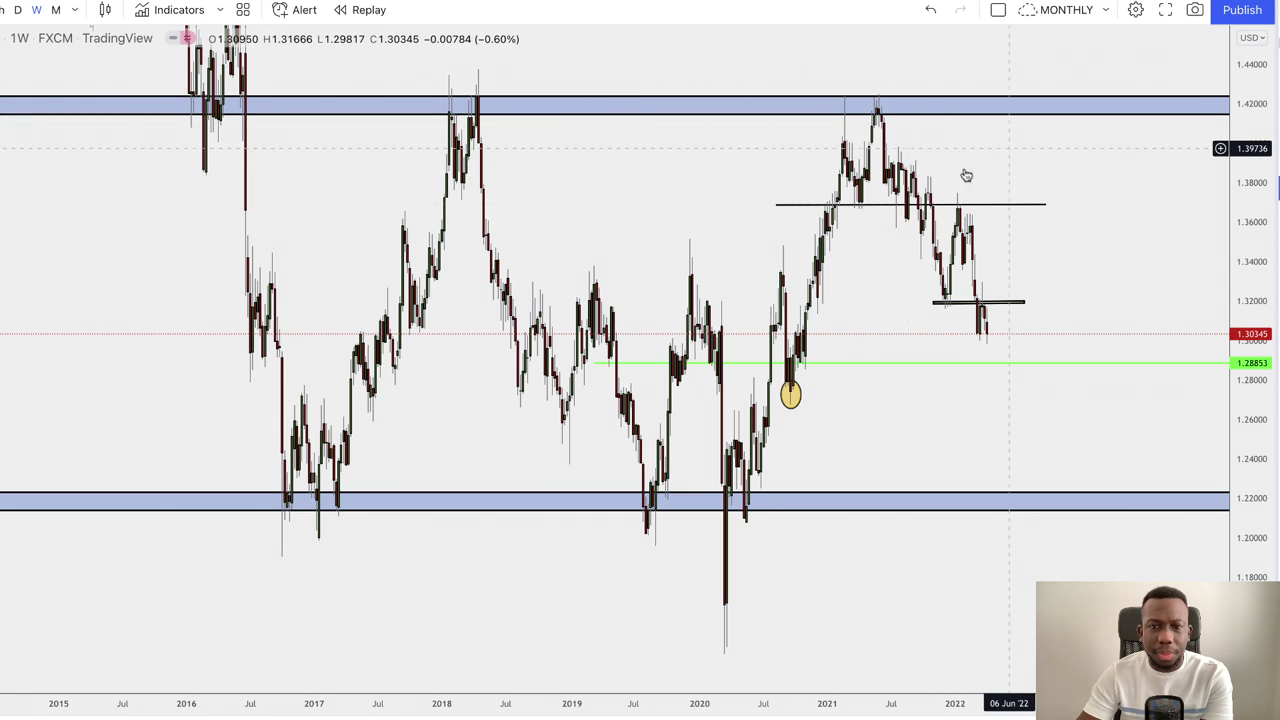
{"action": "scroll", "coordinate": [995, 165], "scroll_direction": "up", "scroll_amount": 3}
{"action": "scroll", "coordinate": [996, 165], "scroll_direction": "up", "scroll_amount": 3}
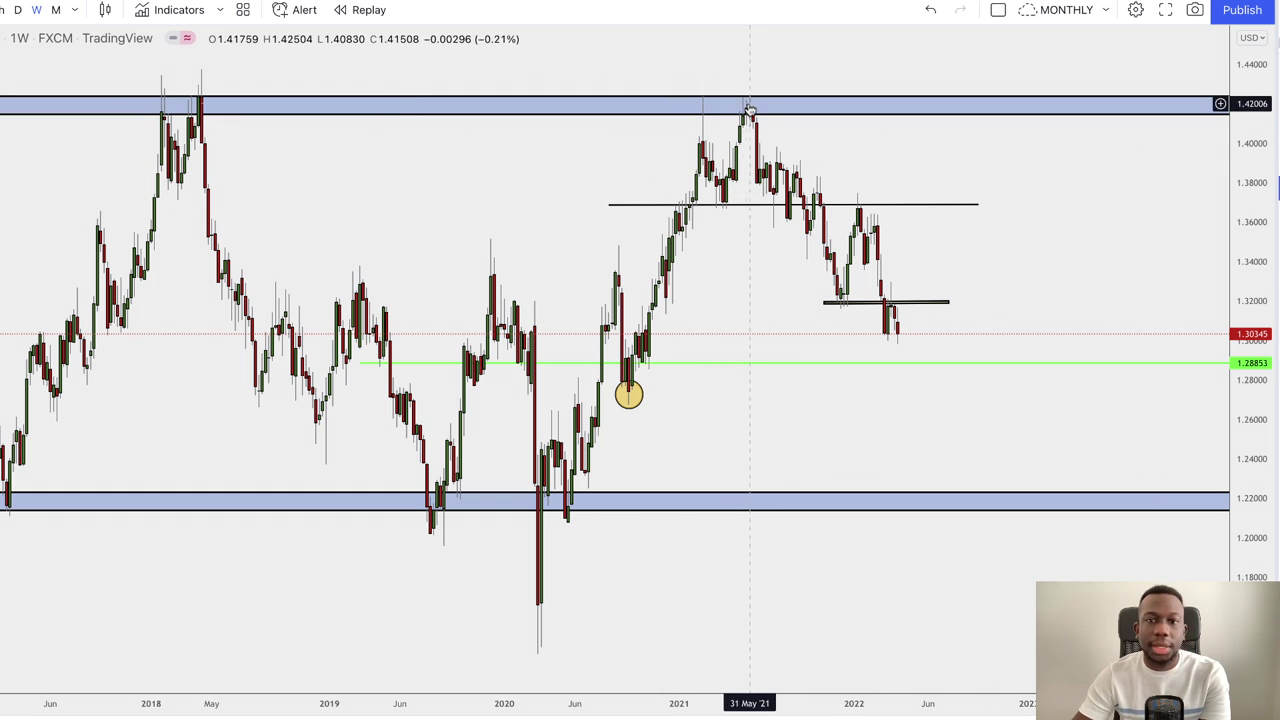
{"action": "scroll", "coordinate": [866, 169], "scroll_direction": "up", "scroll_amount": 5}
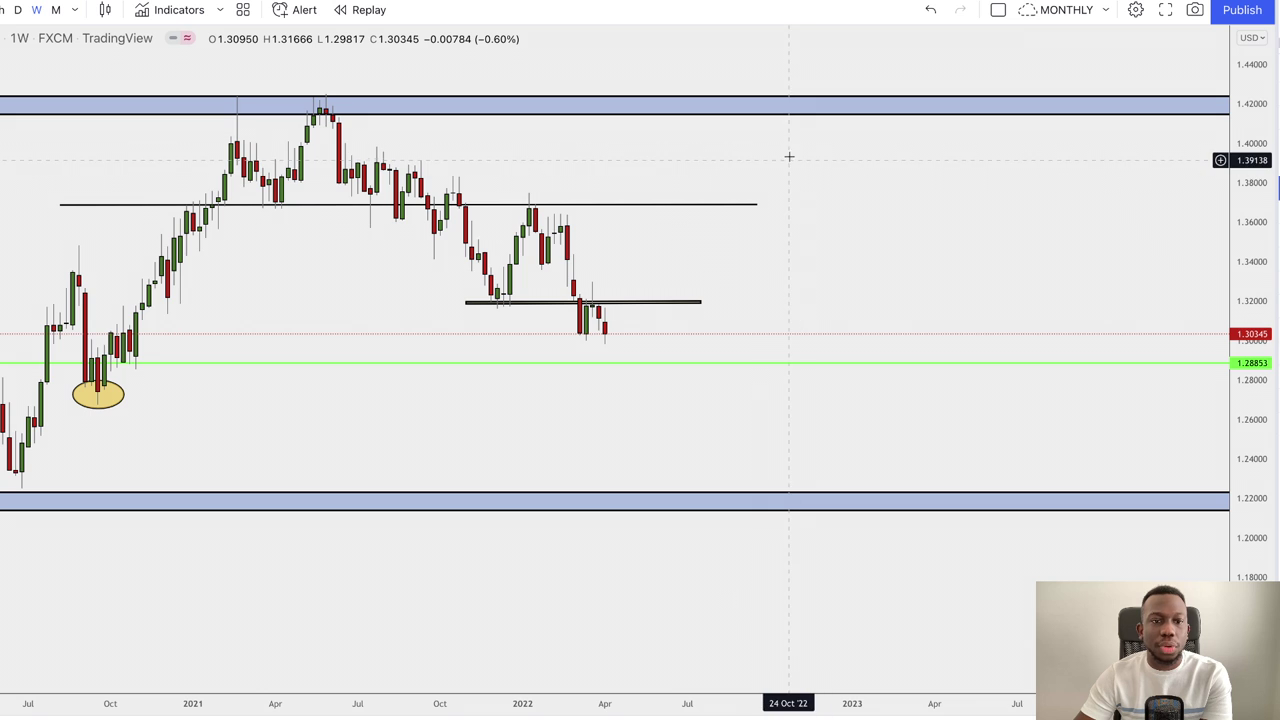
- Examine the weekly decline around the black line near 1.37, the thin zone near 1.32 and the green 1.28853 ray
{"action": "scroll", "coordinate": [787, 160], "scroll_direction": "left", "scroll_amount": 5}
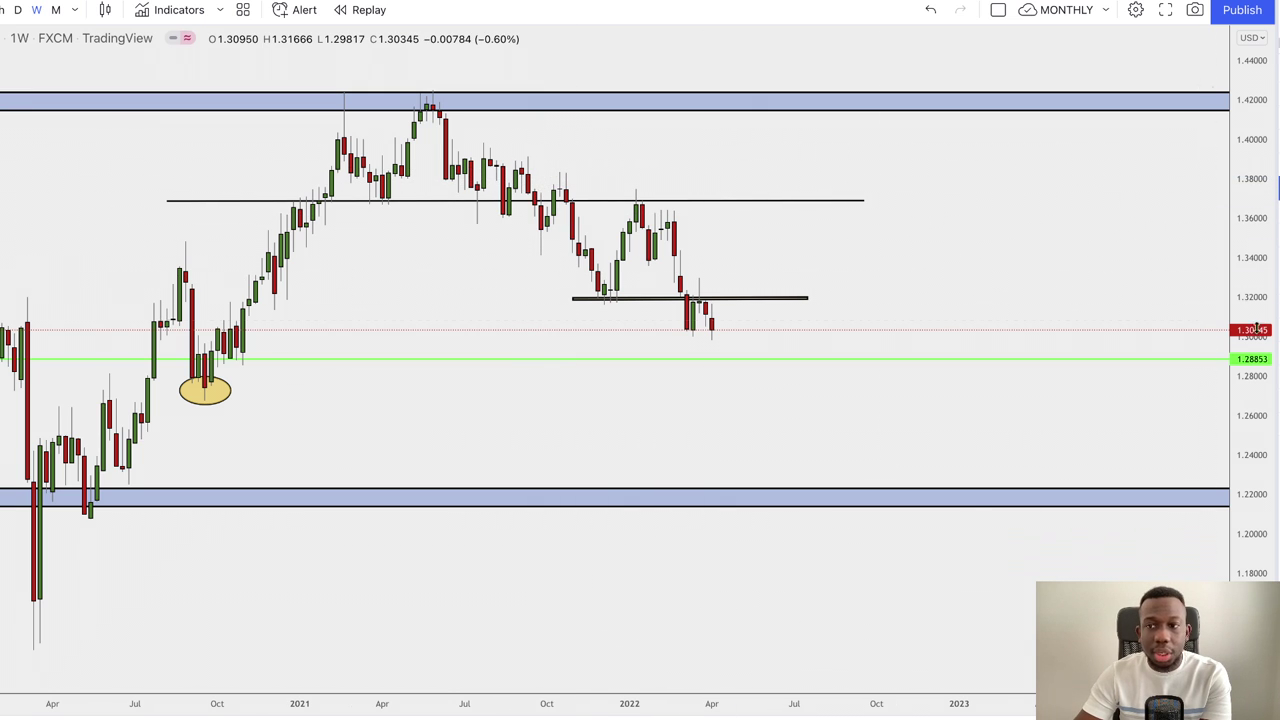
{"action": "left_click_drag", "start_coordinate": [1265, 355], "coordinate": [1264, 302]}
{"action": "left_click_drag", "start_coordinate": [1106, 263], "coordinate": [1119, 276]}
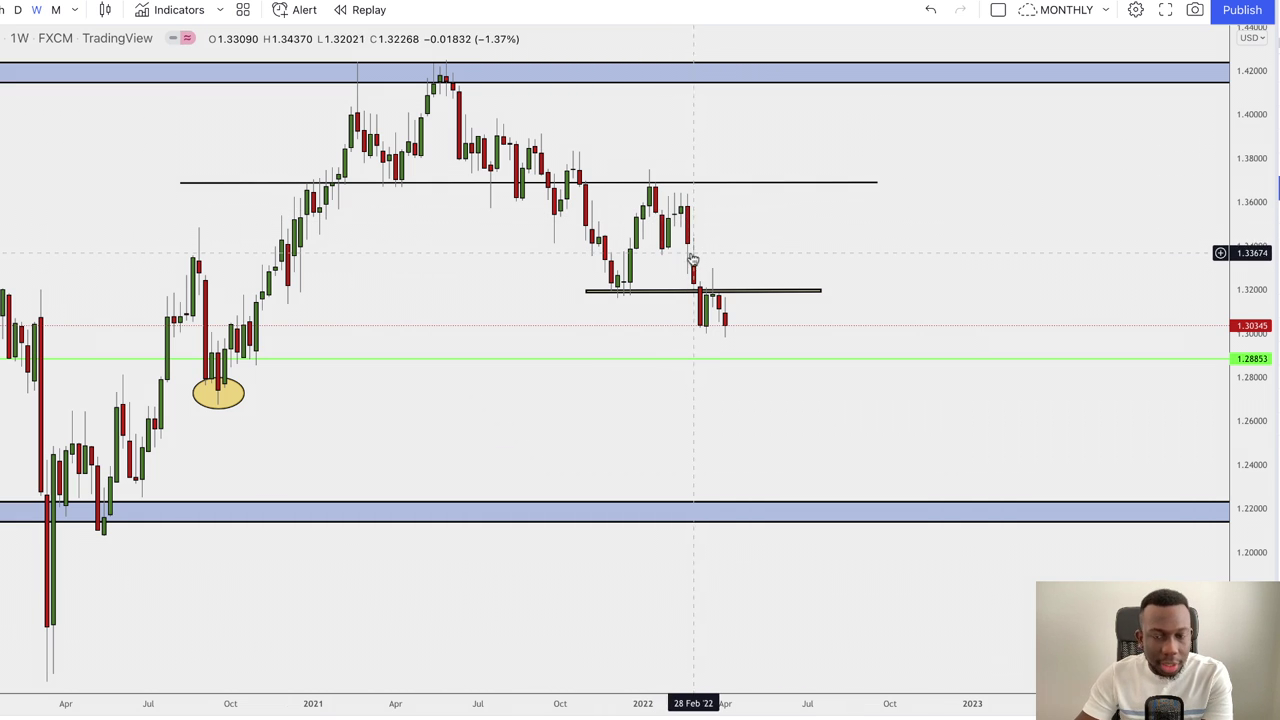
{"action": "left_click_drag", "start_coordinate": [1265, 389], "coordinate": [1258, 326]}
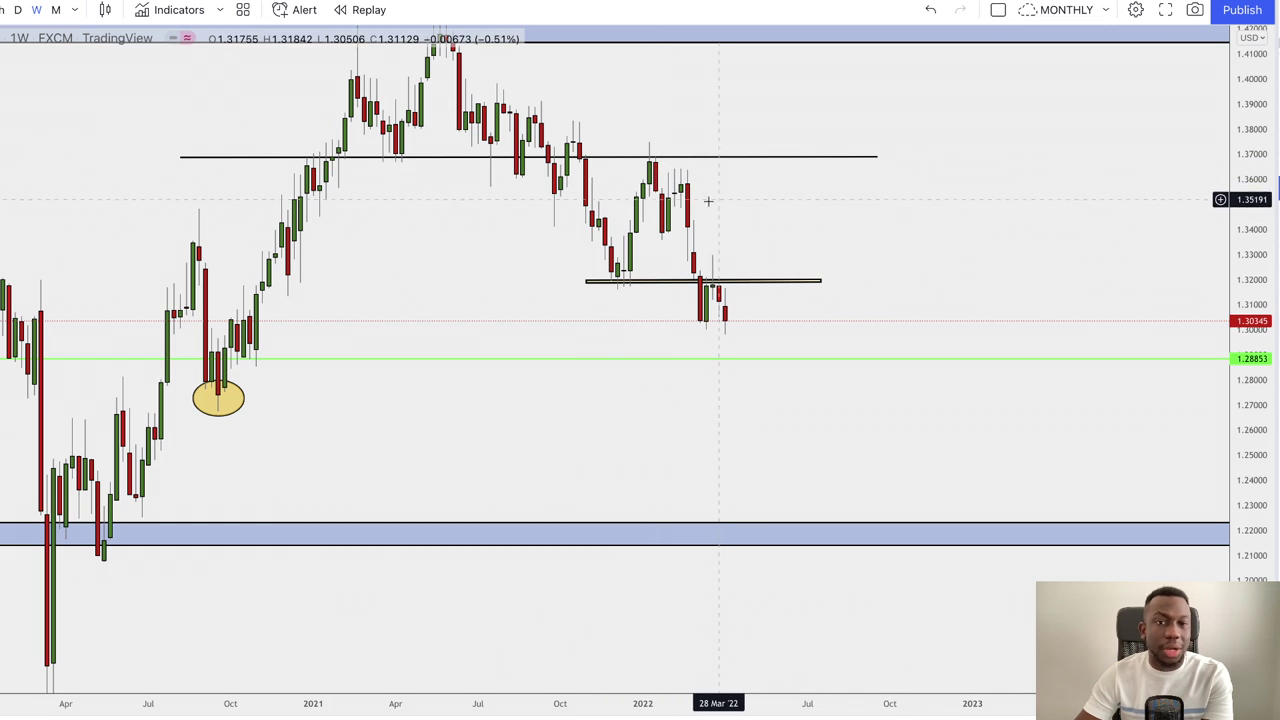
{"action": "scroll", "coordinate": [709, 200], "scroll_direction": "up", "scroll_amount": 2}
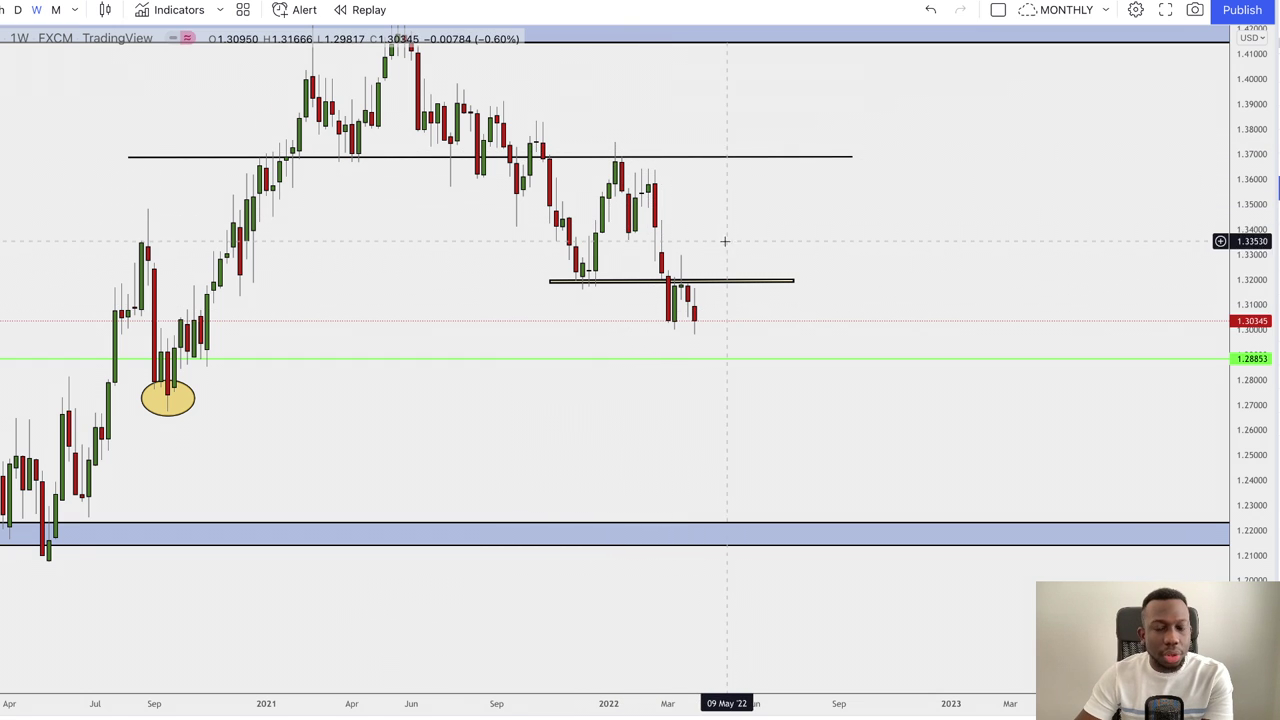
{"action": "left_click_drag", "start_coordinate": [739, 241], "coordinate": [801, 227]}
{"action": "scroll", "coordinate": [630, 277], "scroll_direction": "up", "scroll_amount": 1}
{"action": "left_click", "coordinate": [600, 272]}
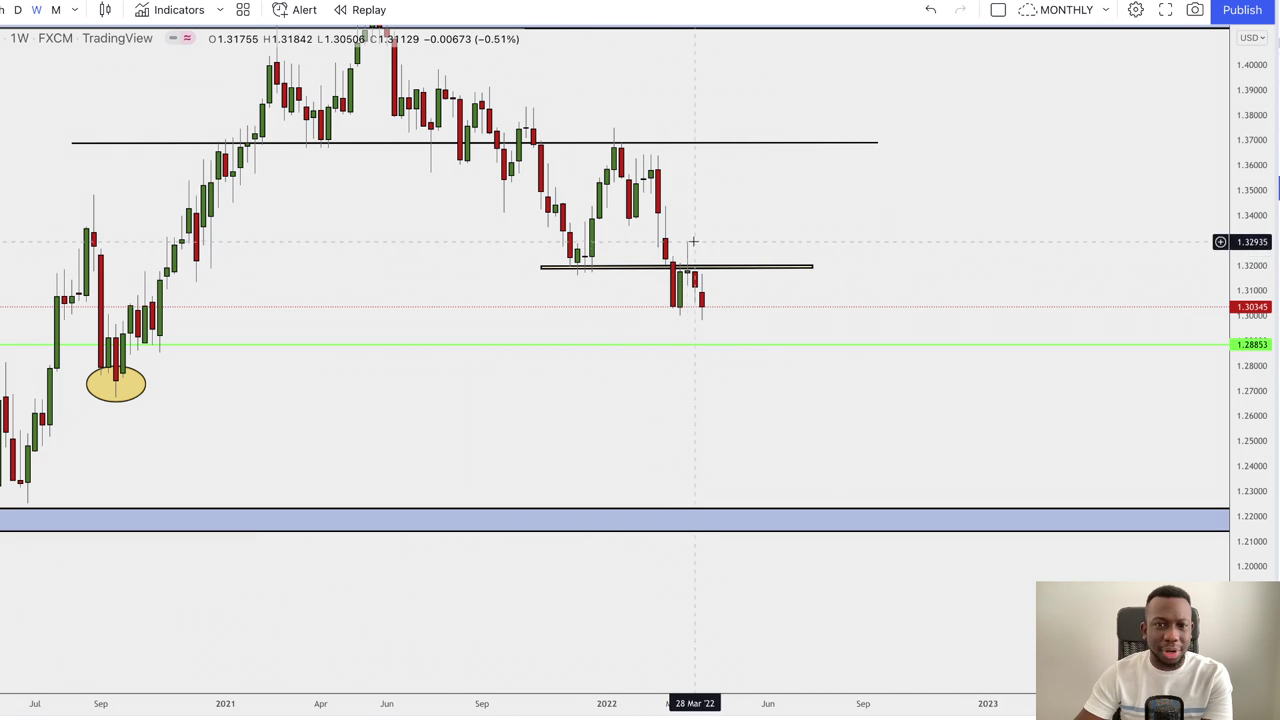
{"action": "left_click", "coordinate": [727, 233]}
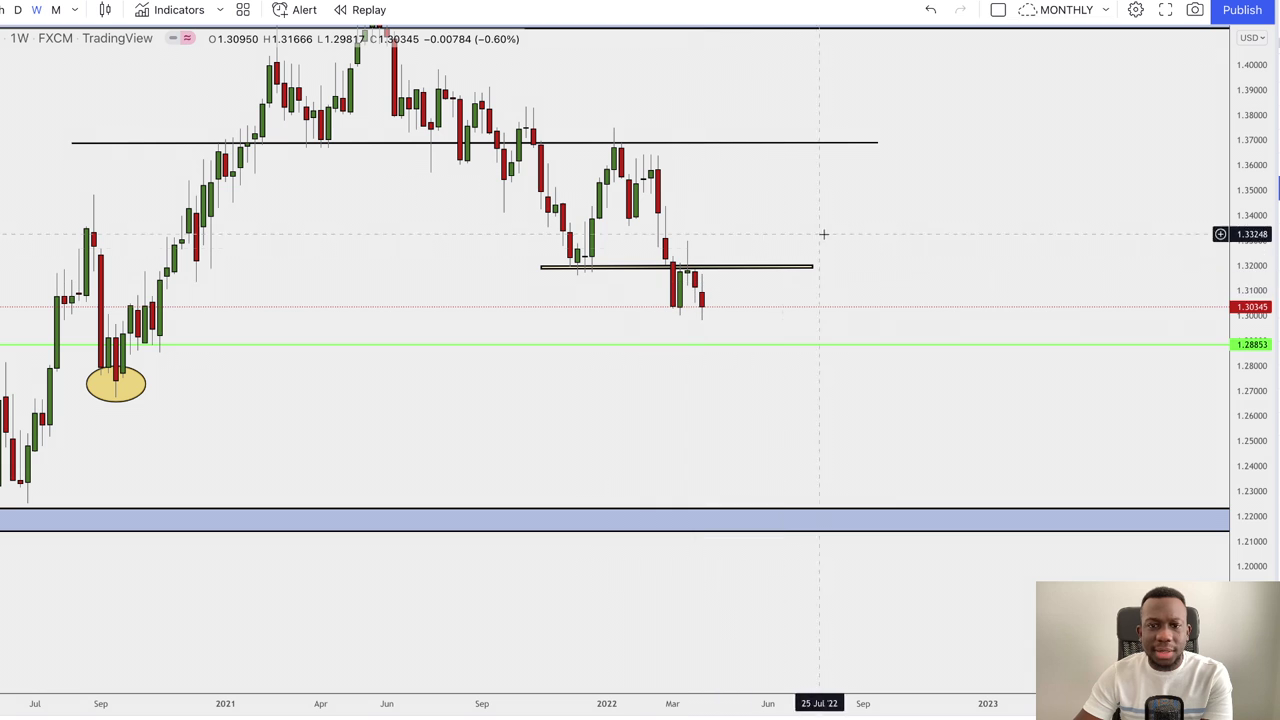
{"action": "left_click_drag", "start_coordinate": [1263, 420], "coordinate": [1263, 381]}
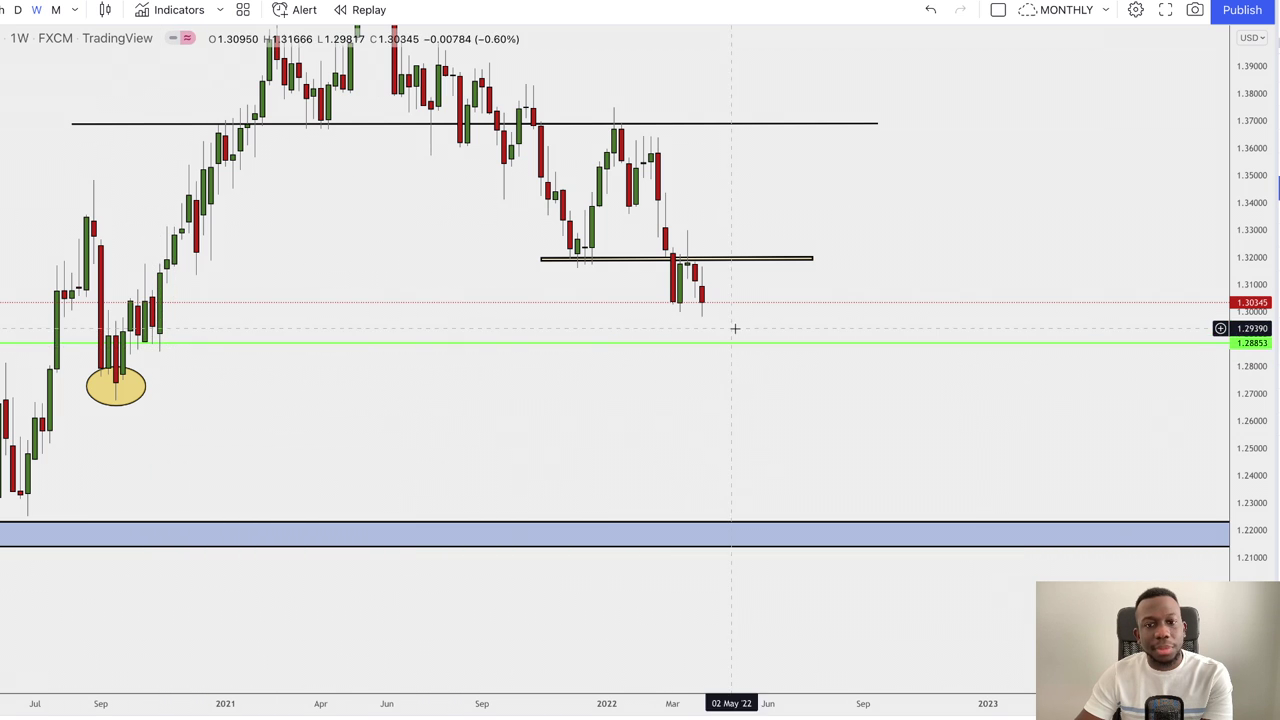
{"action": "left_click_drag", "start_coordinate": [156, 353], "coordinate": [171, 346]}
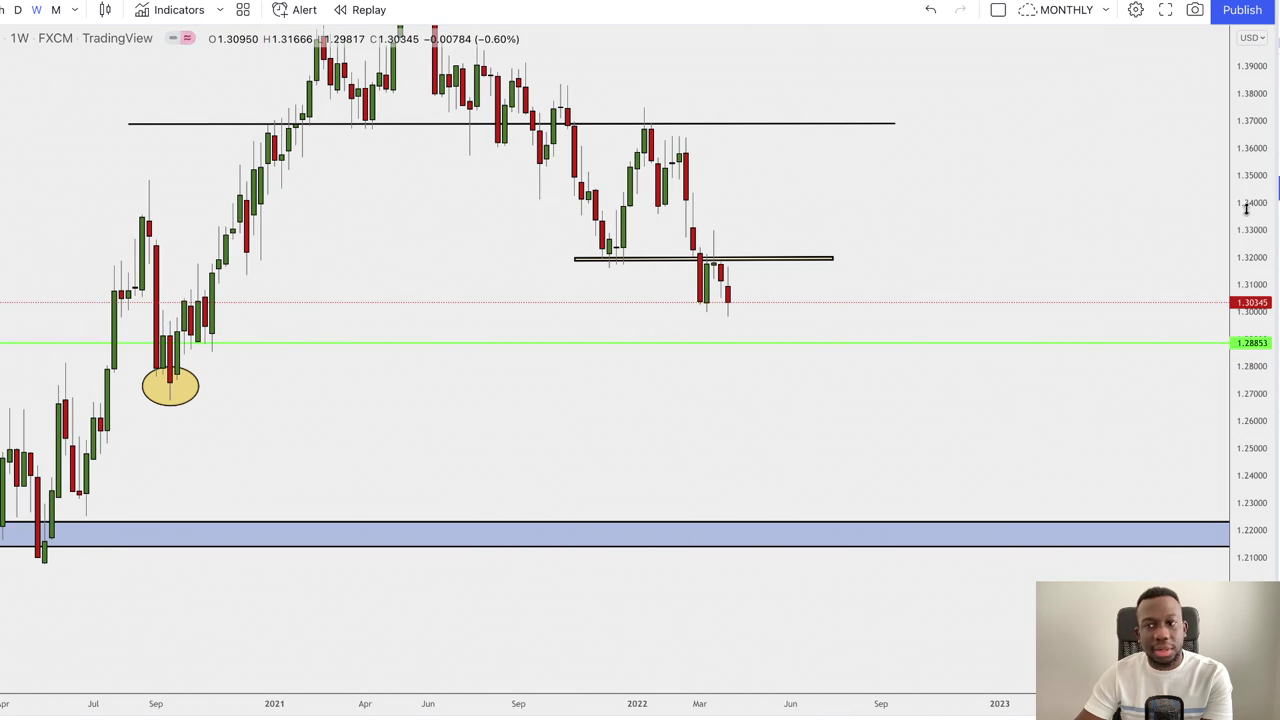
- Draw an ascending trend line from the 18 May '20 low at 1.20929 to 1.42305 on 09 Aug '21
{"action": "left_click_drag", "start_coordinate": [1247, 209], "coordinate": [1247, 343]}
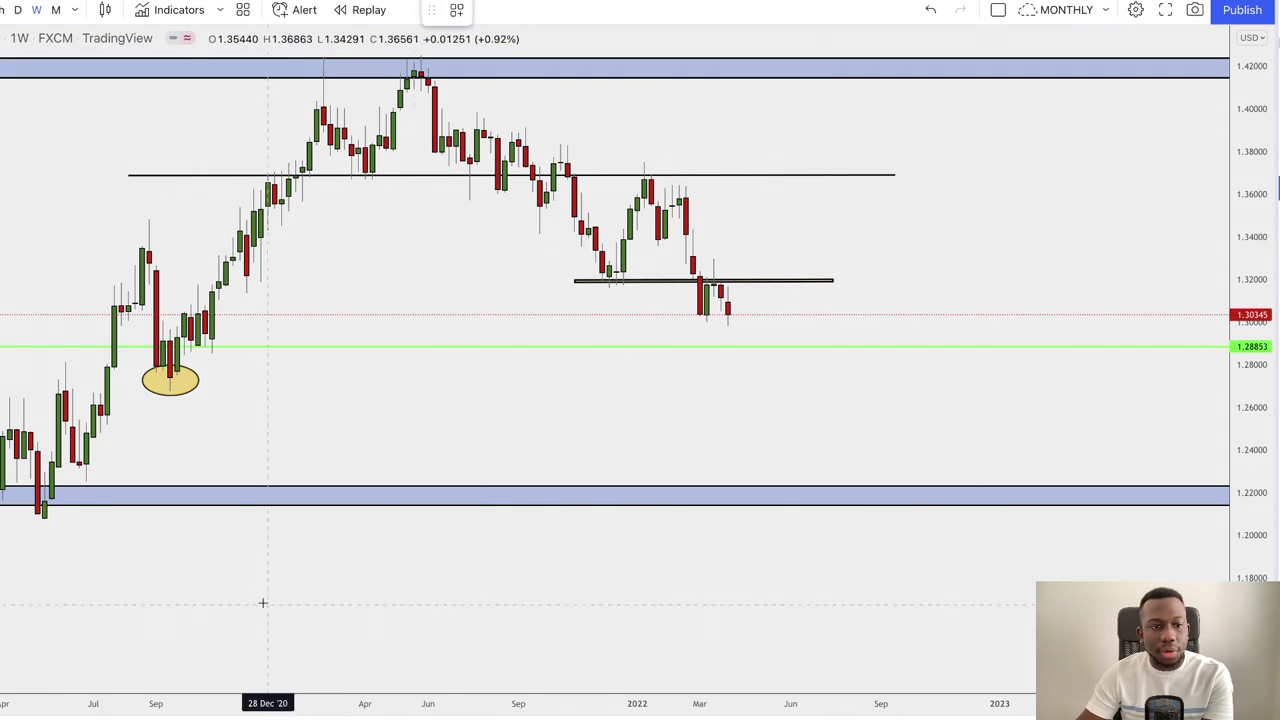
{"action": "left_click", "coordinate": [44, 513]}
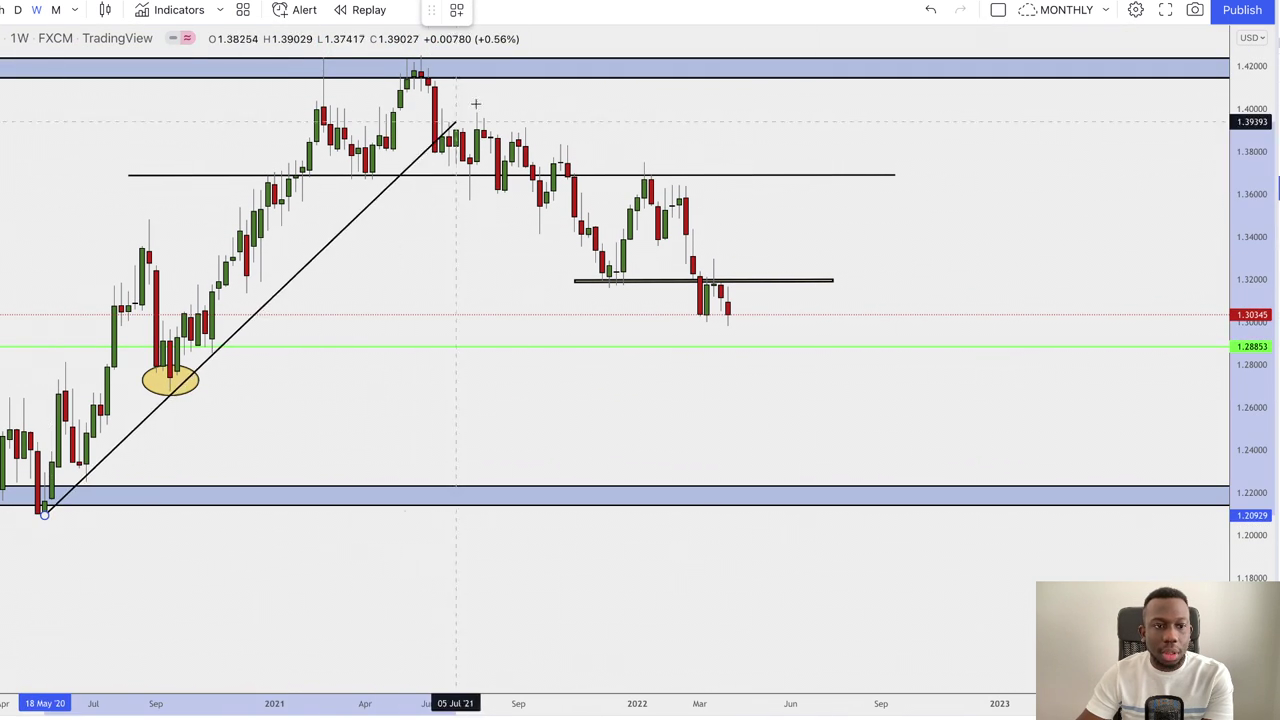
{"action": "left_click", "coordinate": [490, 60]}
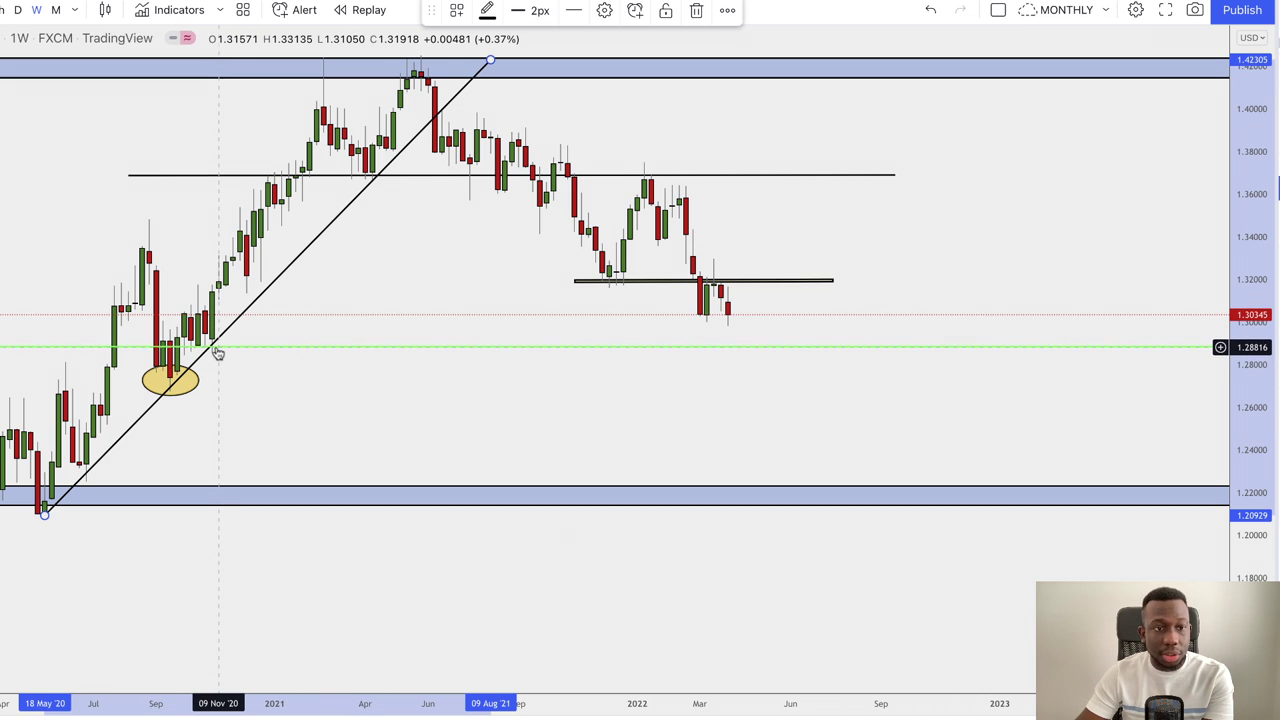
- Lower the green horizontal ray to 1.27526 so it crosses the yellow-circled swing low
{"action": "left_click_drag", "start_coordinate": [223, 349], "coordinate": [546, 345]}
{"action": "left_click_drag", "start_coordinate": [137, 346], "coordinate": [136, 378]}
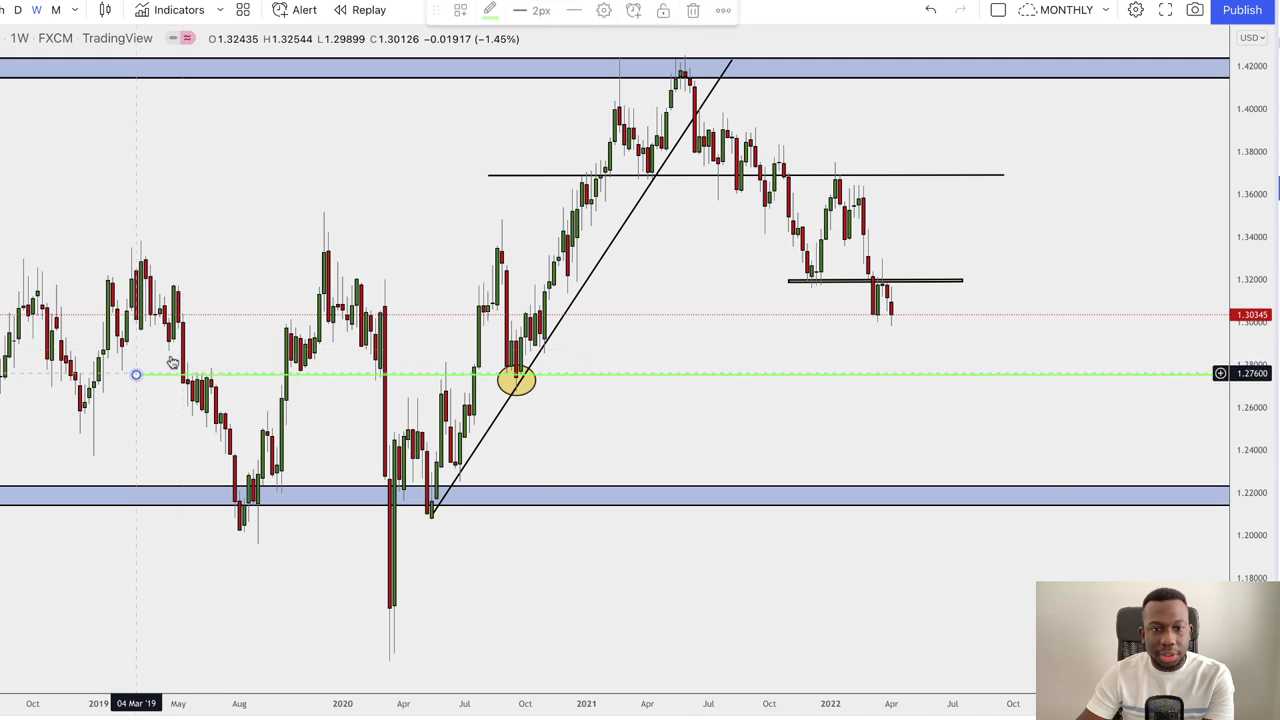
{"action": "left_click_drag", "start_coordinate": [600, 381], "coordinate": [597, 379]}
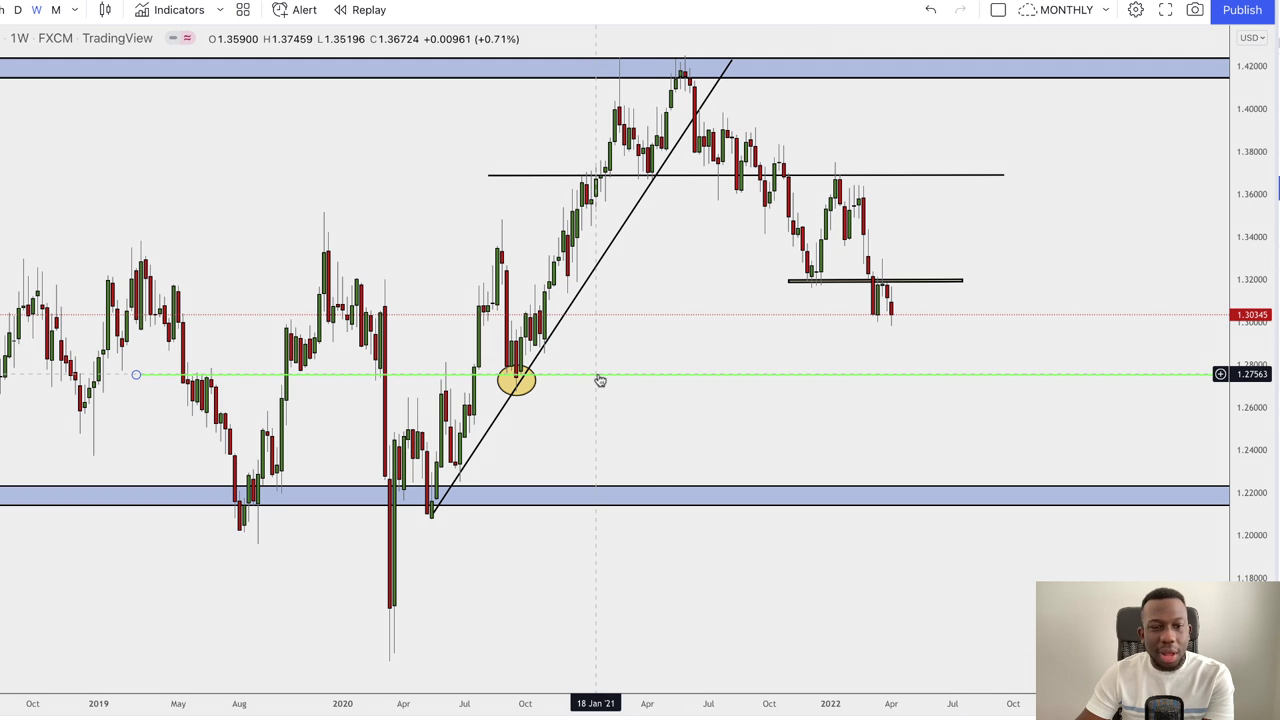
- Replace the green horizontal ray with a full-width horizontal line at about 1.28, just above the yellow-circled low
{"action": "scroll", "coordinate": [600, 381], "scroll_direction": "left", "scroll_amount": 5}
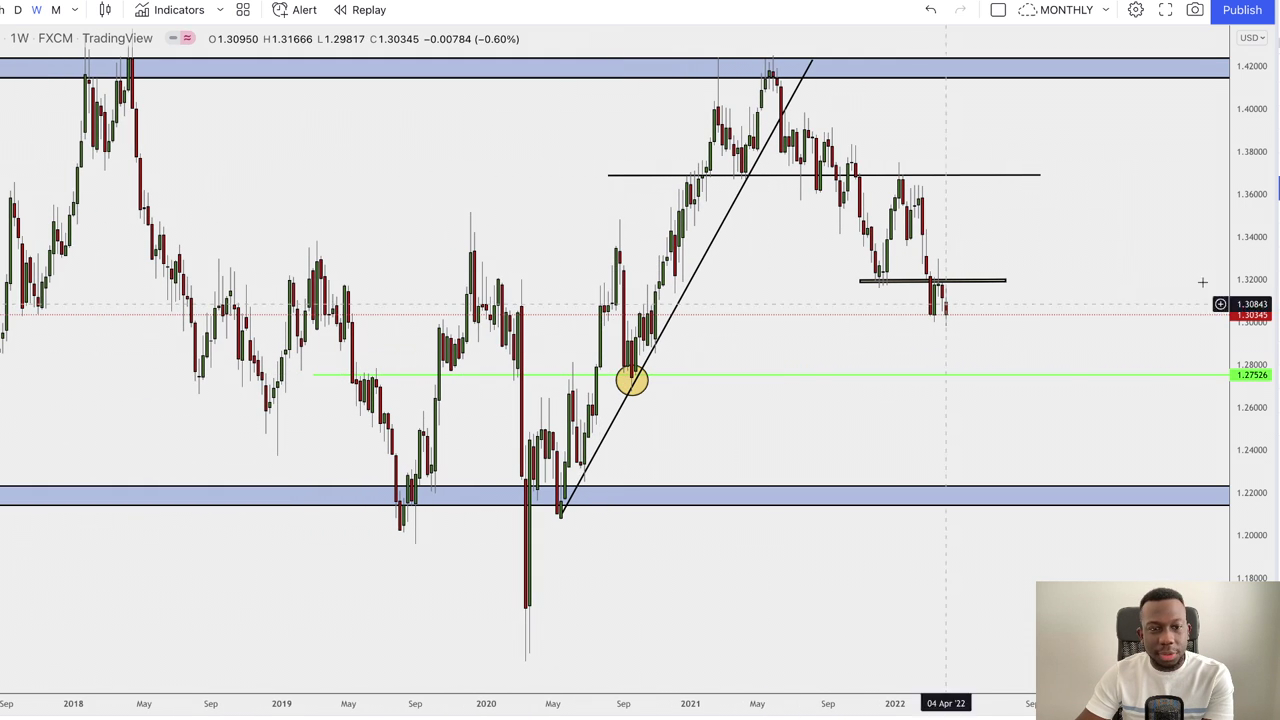
{"action": "left_click_drag", "start_coordinate": [1248, 278], "coordinate": [1263, 373]}
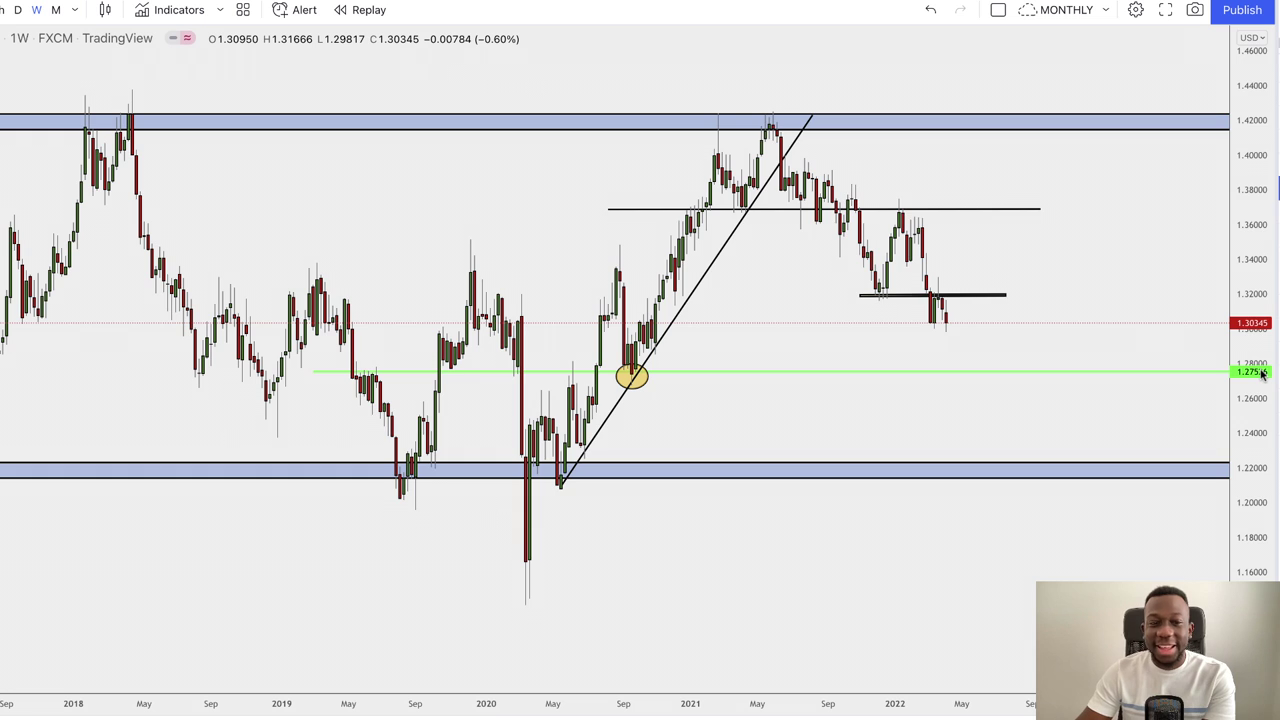
{"action": "left_click_drag", "start_coordinate": [1263, 373], "coordinate": [1262, 392]}
{"action": "scroll", "coordinate": [1016, 398], "scroll_direction": "left", "scroll_amount": 3}
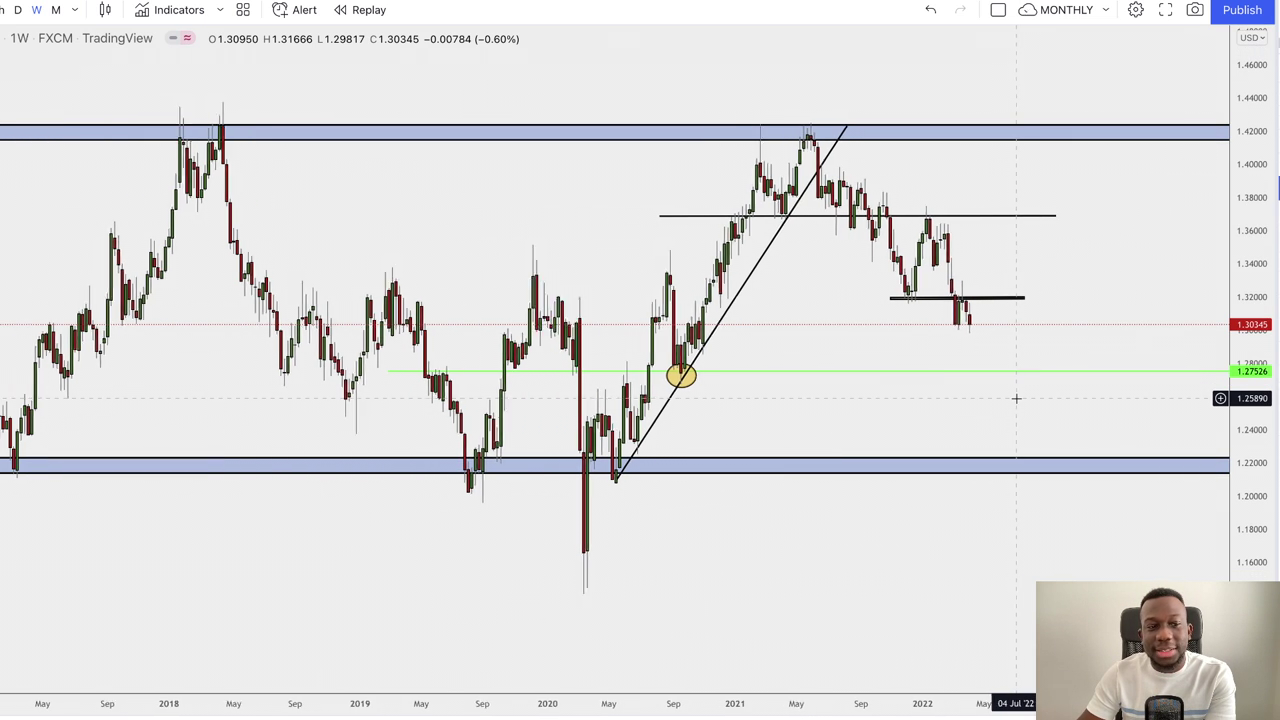
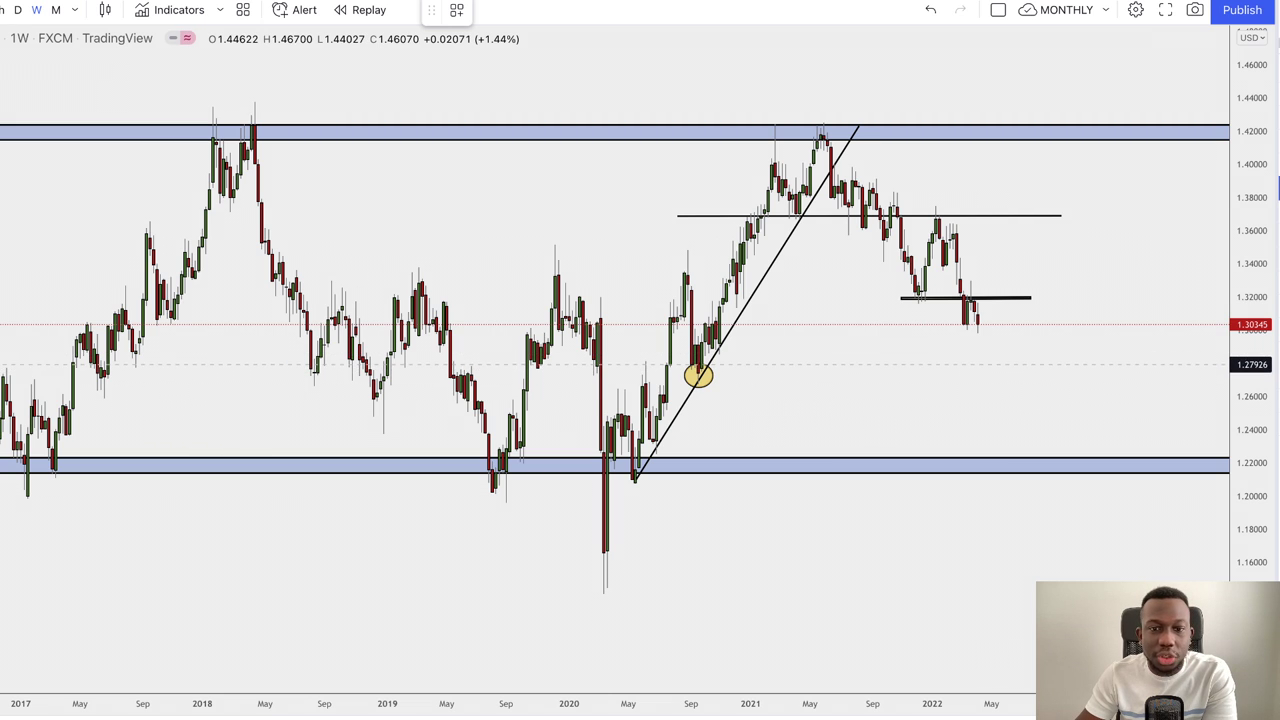
{"action": "key", "text": "alt+h"}
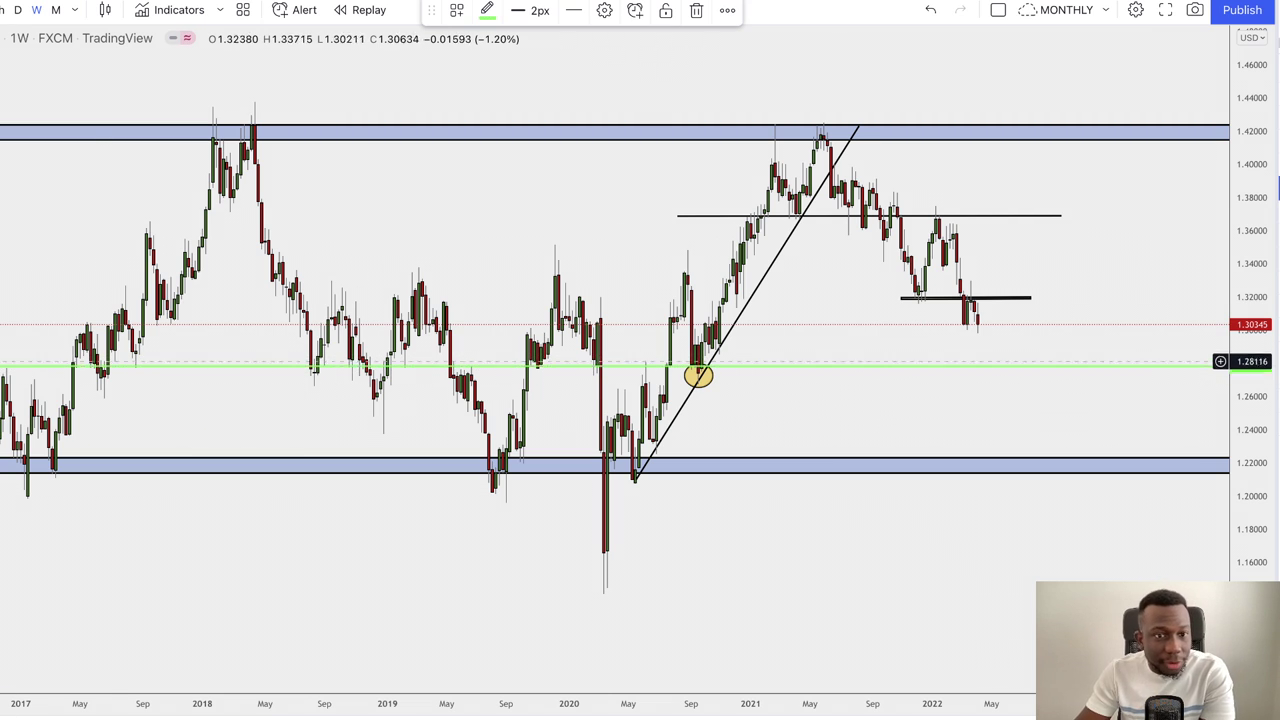
- Lower the green horizontal line to 1.27547, through the top of the yellow-circled swing low
{"action": "left_click_drag", "start_coordinate": [98, 365], "coordinate": [243, 370]}
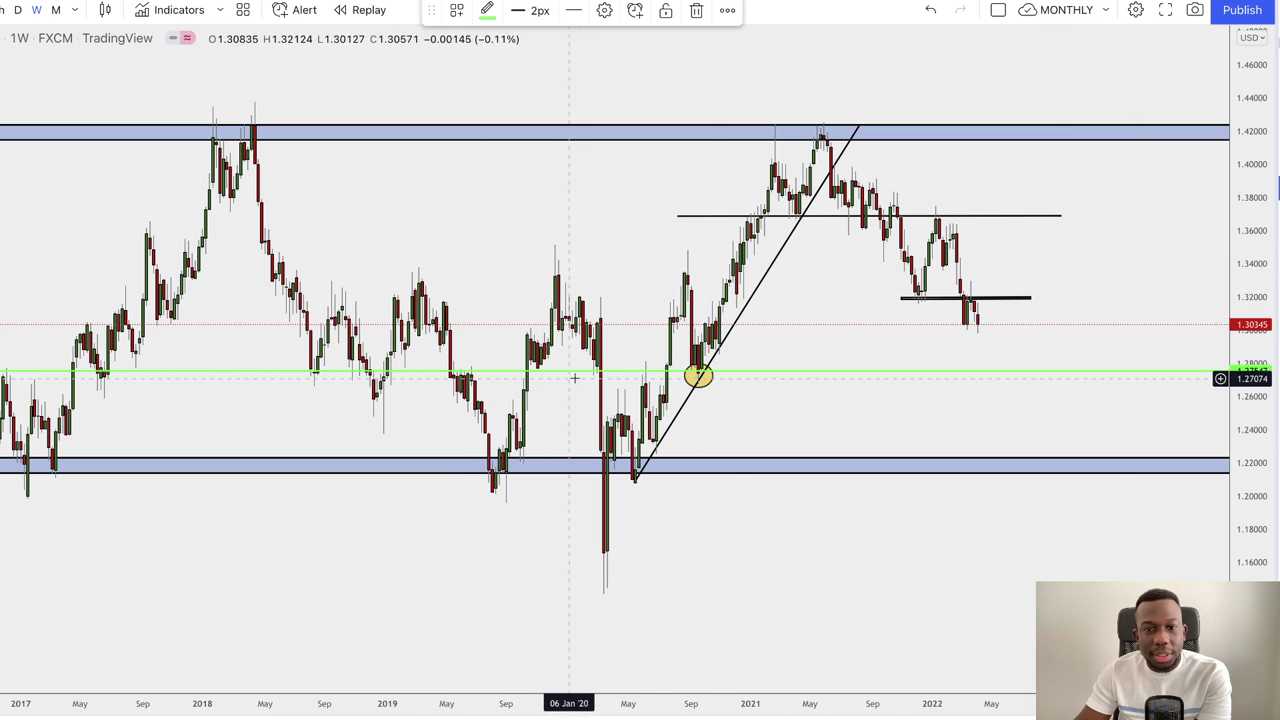
{"action": "left_click_drag", "start_coordinate": [1243, 450], "coordinate": [1263, 406]}
{"action": "scroll", "coordinate": [580, 378], "scroll_direction": "up", "scroll_amount": 1}
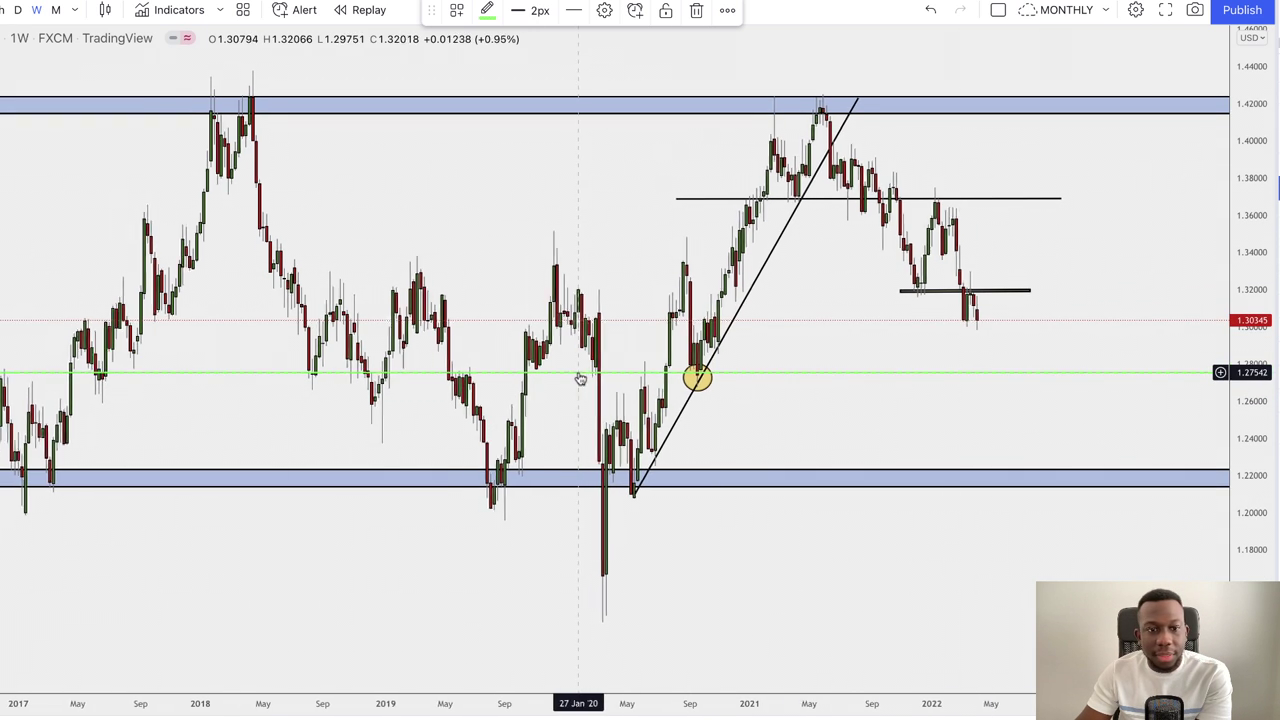
{"action": "scroll", "coordinate": [580, 378], "scroll_direction": "up", "scroll_amount": 1}
{"action": "scroll", "coordinate": [849, 352], "scroll_direction": "up", "scroll_amount": 3}
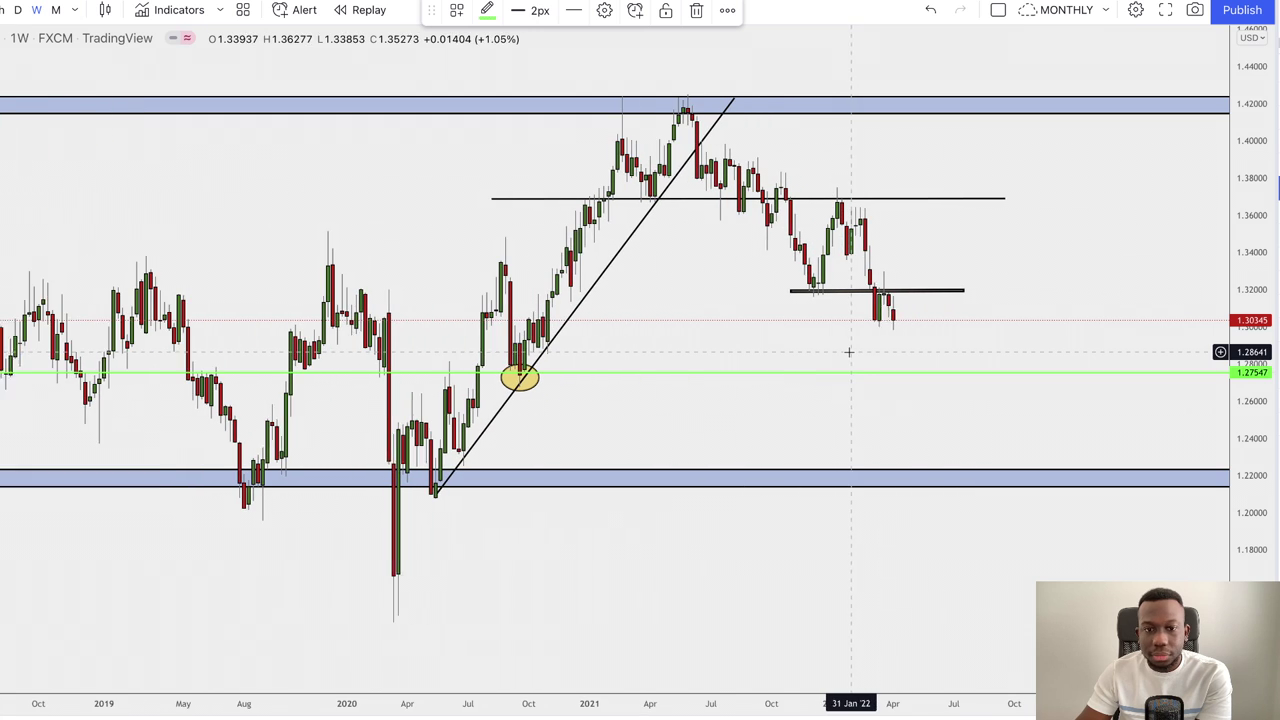
{"action": "scroll", "coordinate": [849, 352], "scroll_direction": "up", "scroll_amount": 1}
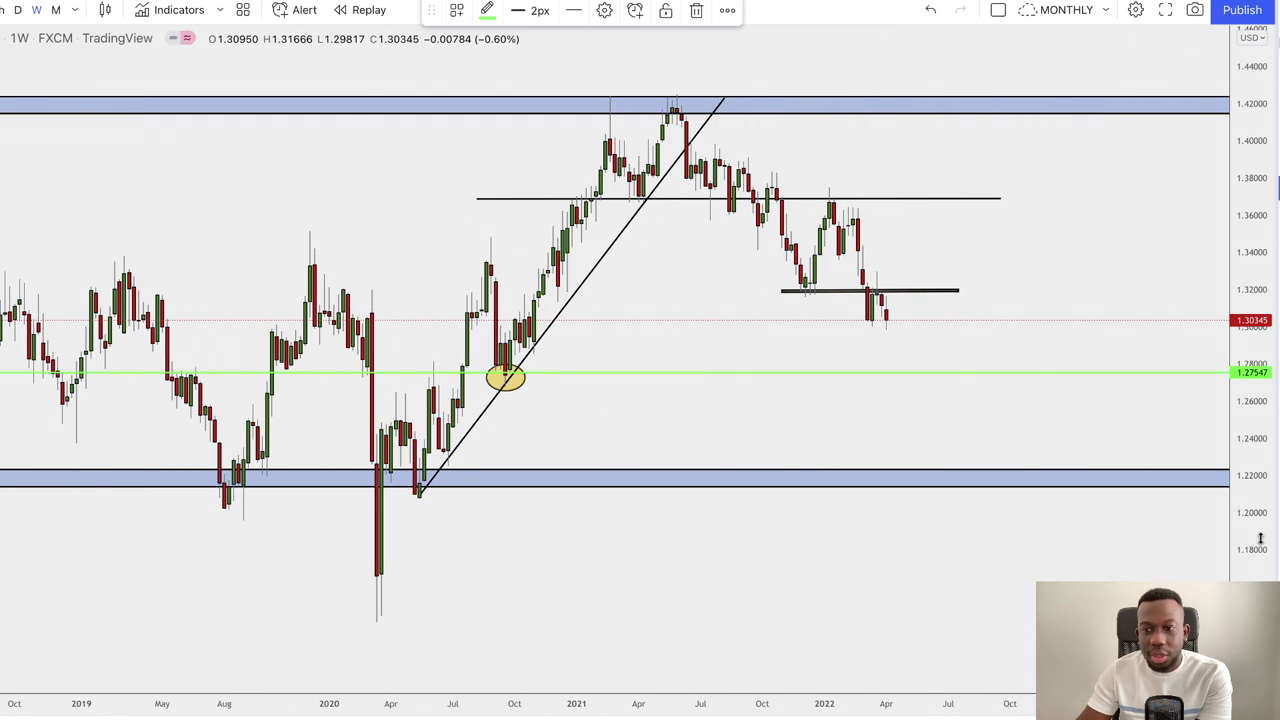
{"action": "left_click_drag", "start_coordinate": [1260, 538], "coordinate": [1255, 412]}
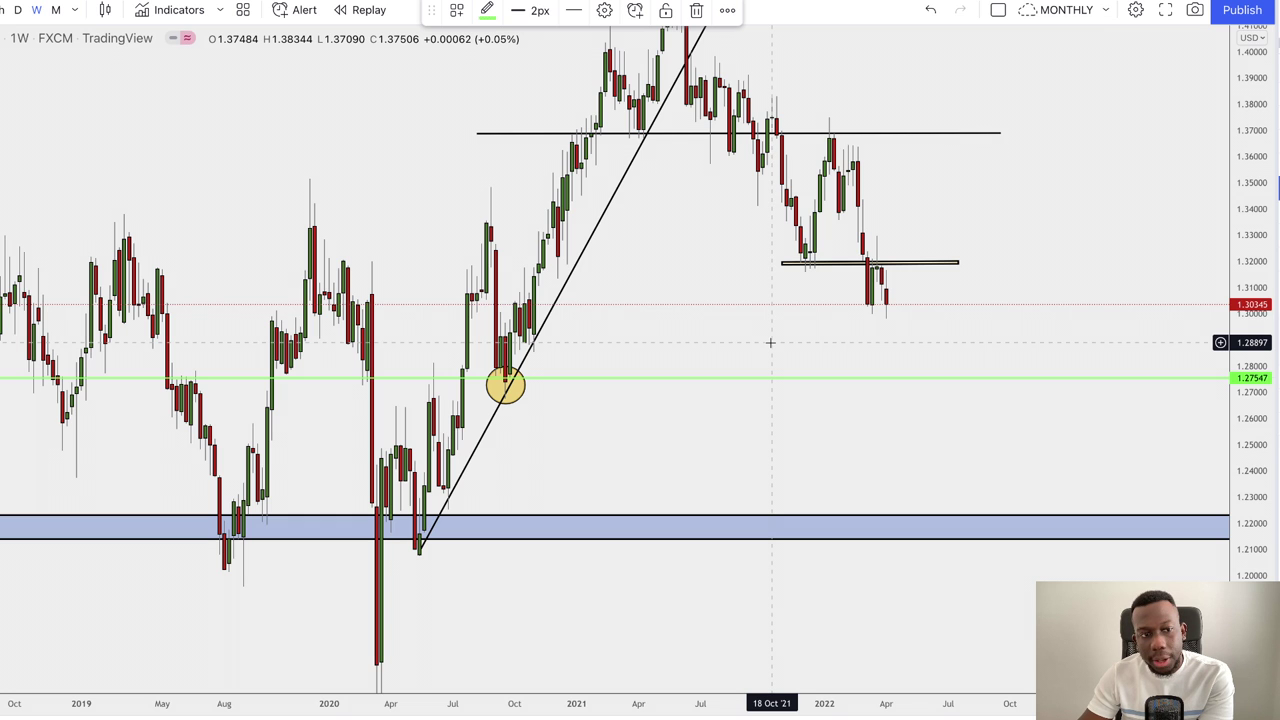
{"action": "scroll", "coordinate": [771, 342], "scroll_direction": "down", "scroll_amount": 3}
{"action": "scroll", "coordinate": [772, 340], "scroll_direction": "left", "scroll_amount": 1}
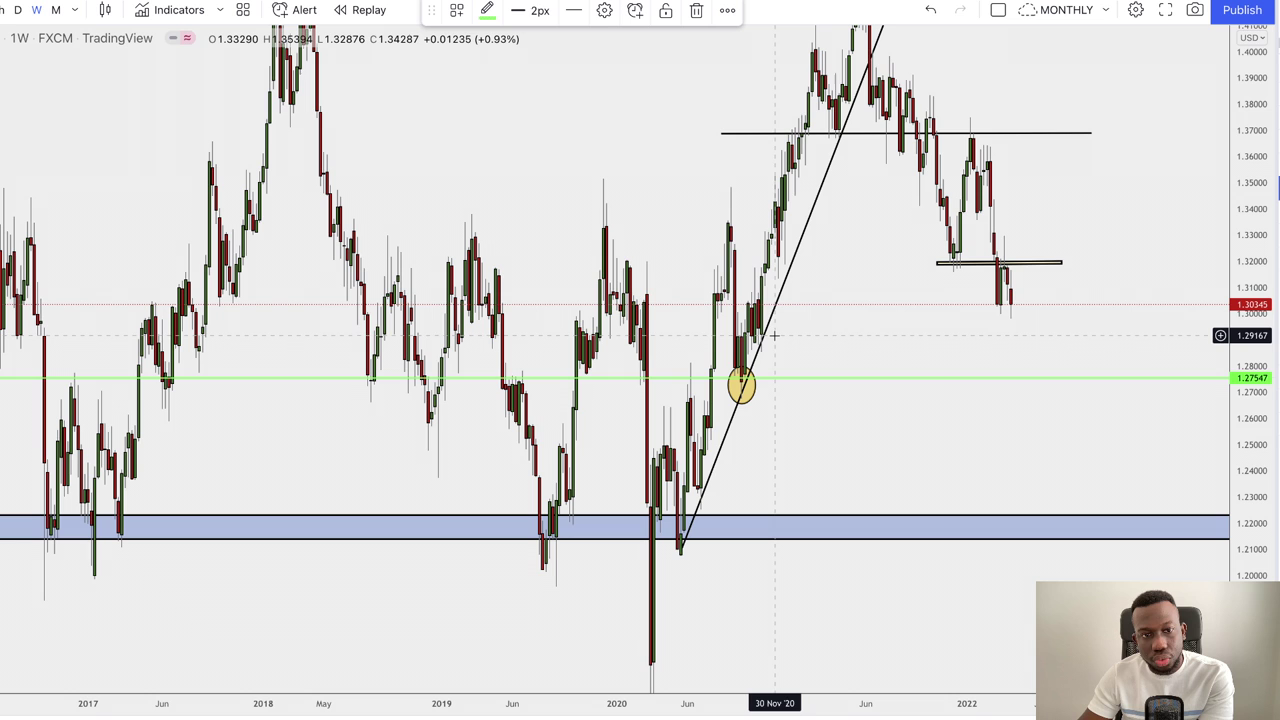
- Raise the green horizontal line to 1.27869, just above the yellow-circled swing low
{"action": "left_click_drag", "start_coordinate": [1251, 270], "coordinate": [1258, 432]}
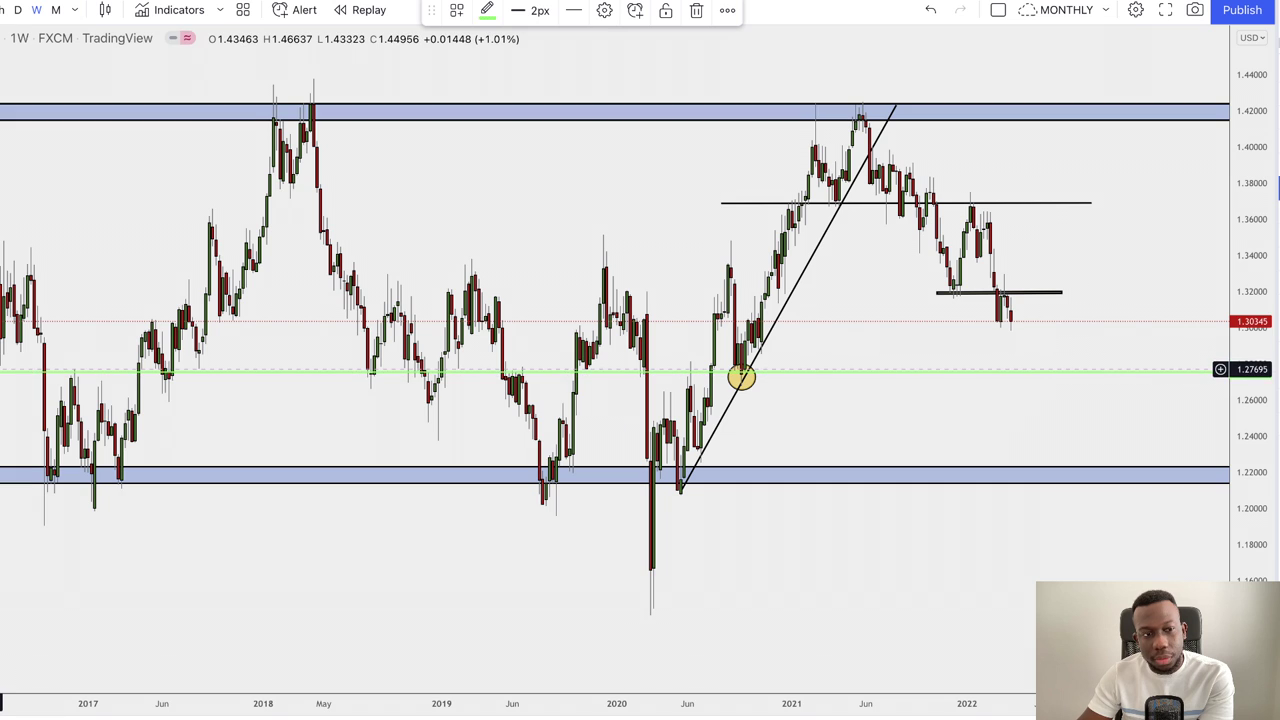
{"action": "left_click_drag", "start_coordinate": [2, 371], "coordinate": [2, 366]}
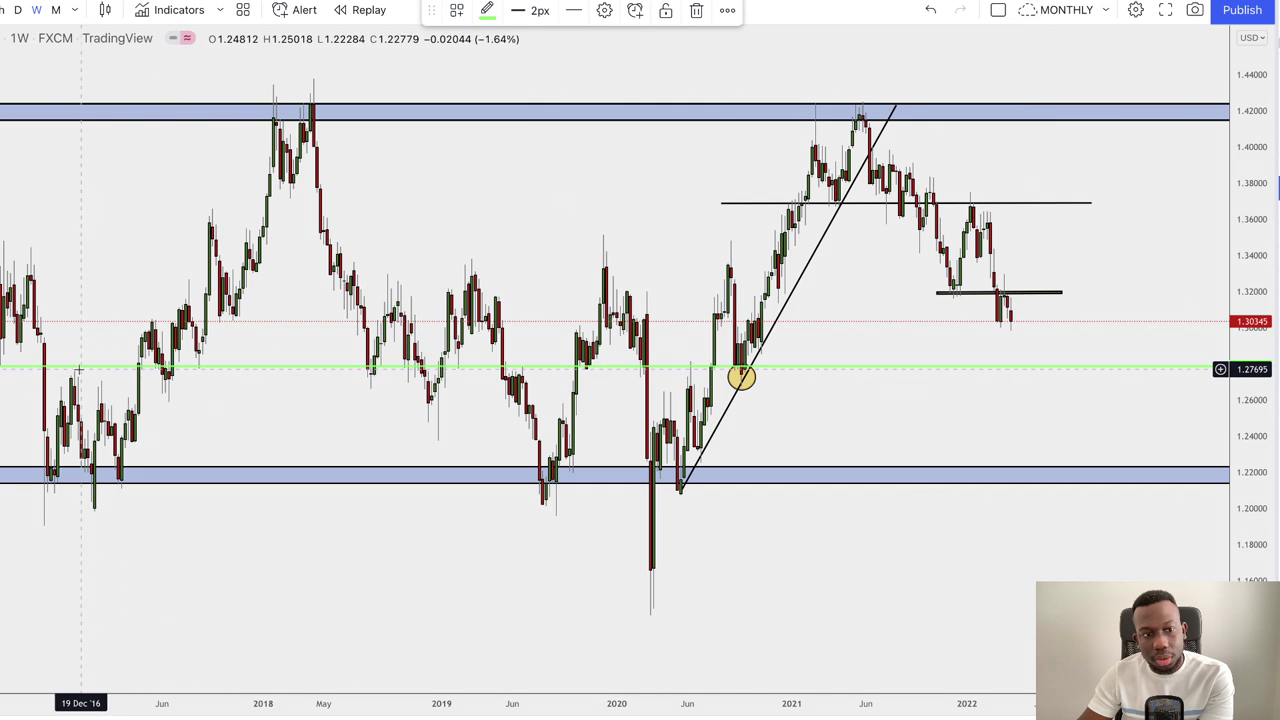
{"action": "left_click_drag", "start_coordinate": [72, 375], "coordinate": [212, 366]}
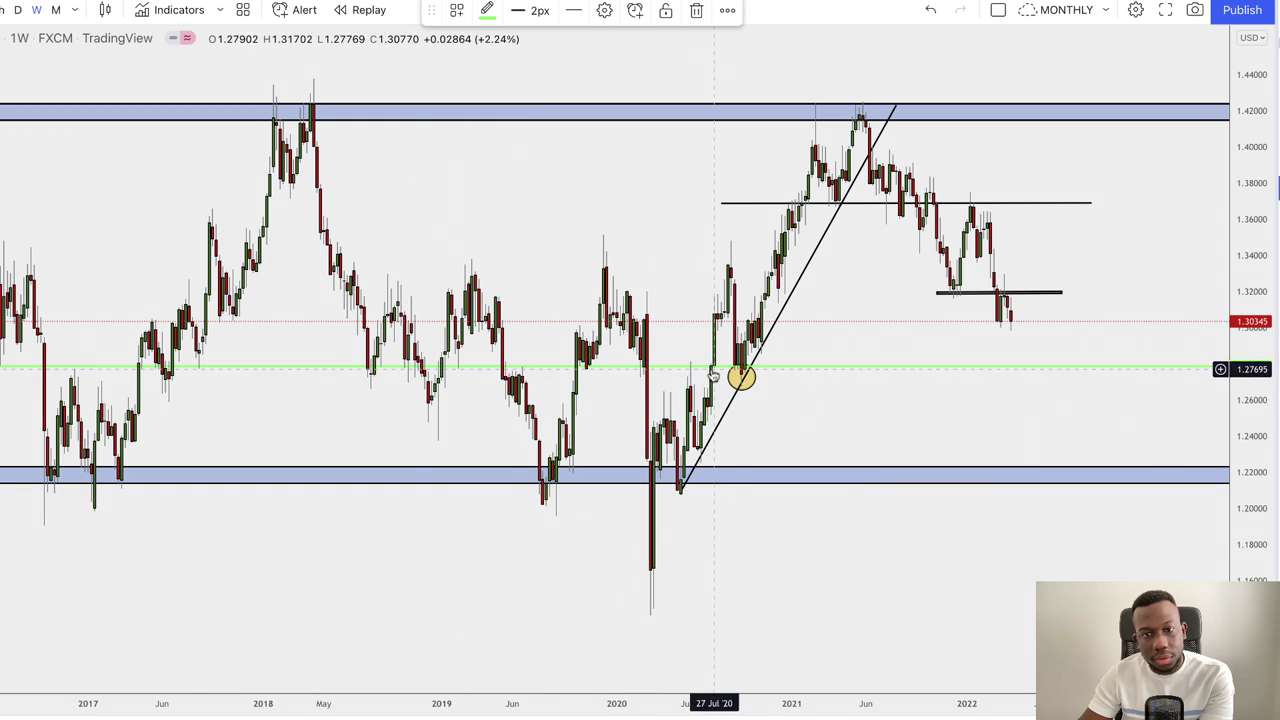
- Examine the latest weekly candles between the thin zone near 1.32 and the green horizontal line
{"action": "scroll", "coordinate": [894, 446], "scroll_direction": "up", "scroll_amount": 5}
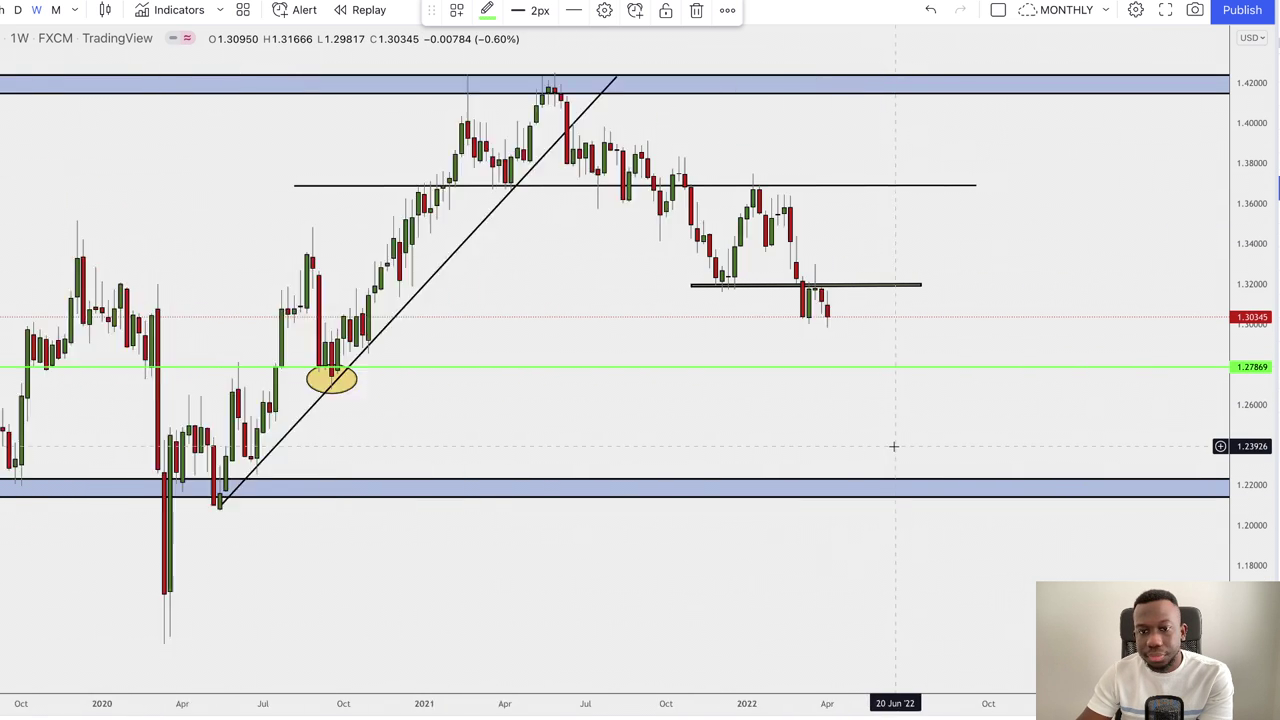
{"action": "left_click_drag", "start_coordinate": [1263, 491], "coordinate": [1263, 295]}
{"action": "scroll", "coordinate": [1083, 298], "scroll_direction": "down", "scroll_amount": 2}
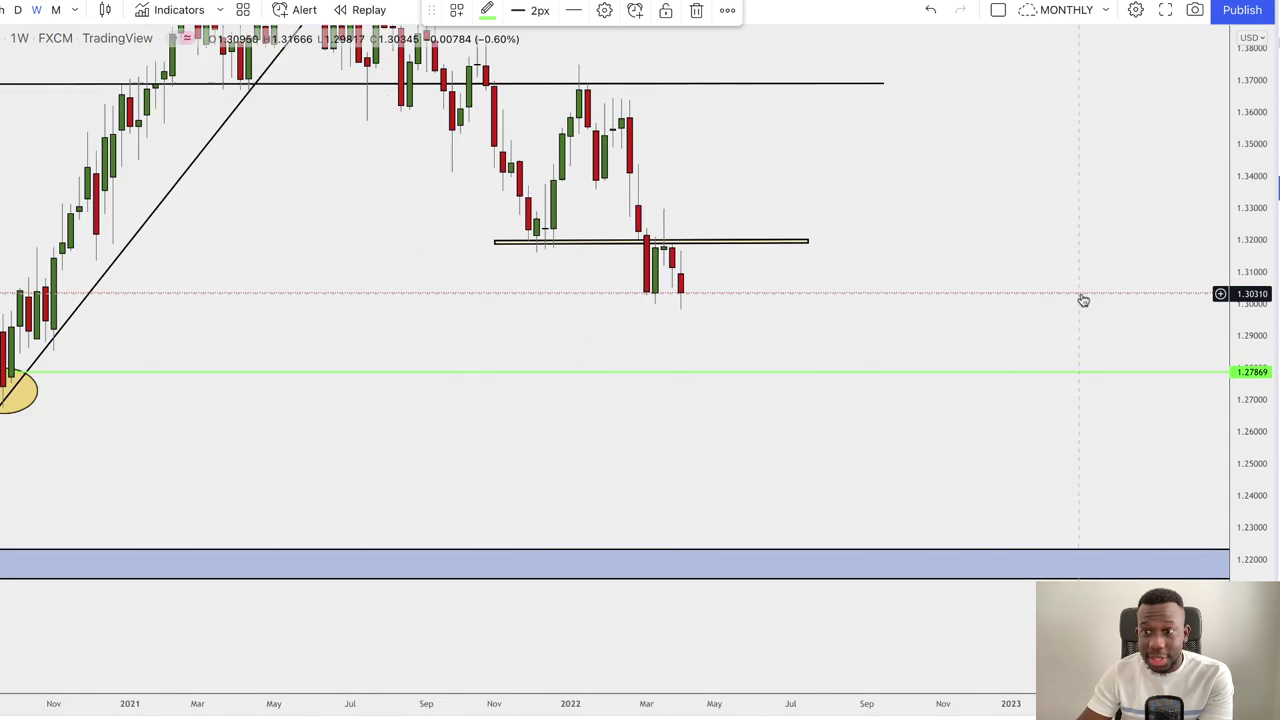
{"action": "mouse_move", "coordinate": [1091, 285]}
{"action": "left_mouse_down"}
{"action": "mouse_move", "coordinate": [1093, 305]}
{"action": "mouse_move", "coordinate": [1063, 280]}
{"action": "mouse_move", "coordinate": [1134, 315]}
{"action": "left_mouse_up"}
{"action": "left_click_drag", "start_coordinate": [1251, 341], "coordinate": [1251, 295]}
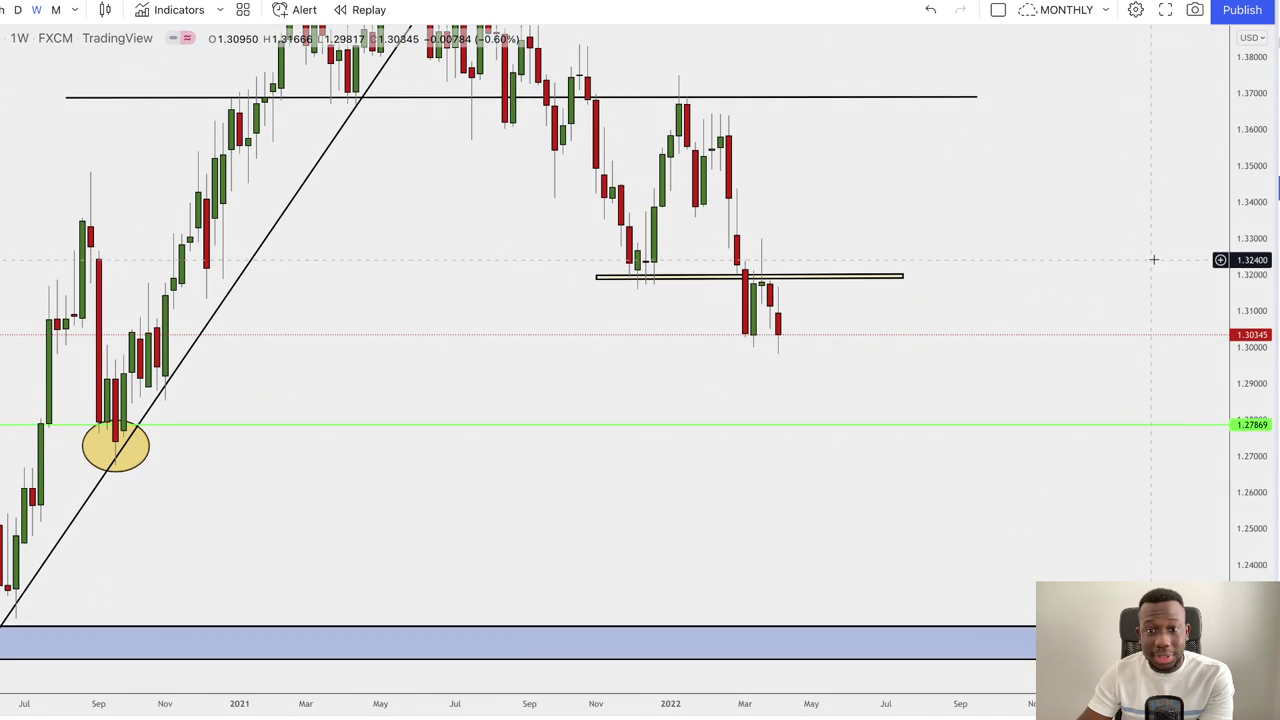
{"action": "left_click_drag", "start_coordinate": [1154, 260], "coordinate": [1162, 304]}
{"action": "left_click_drag", "start_coordinate": [1250, 260], "coordinate": [1249, 310]}
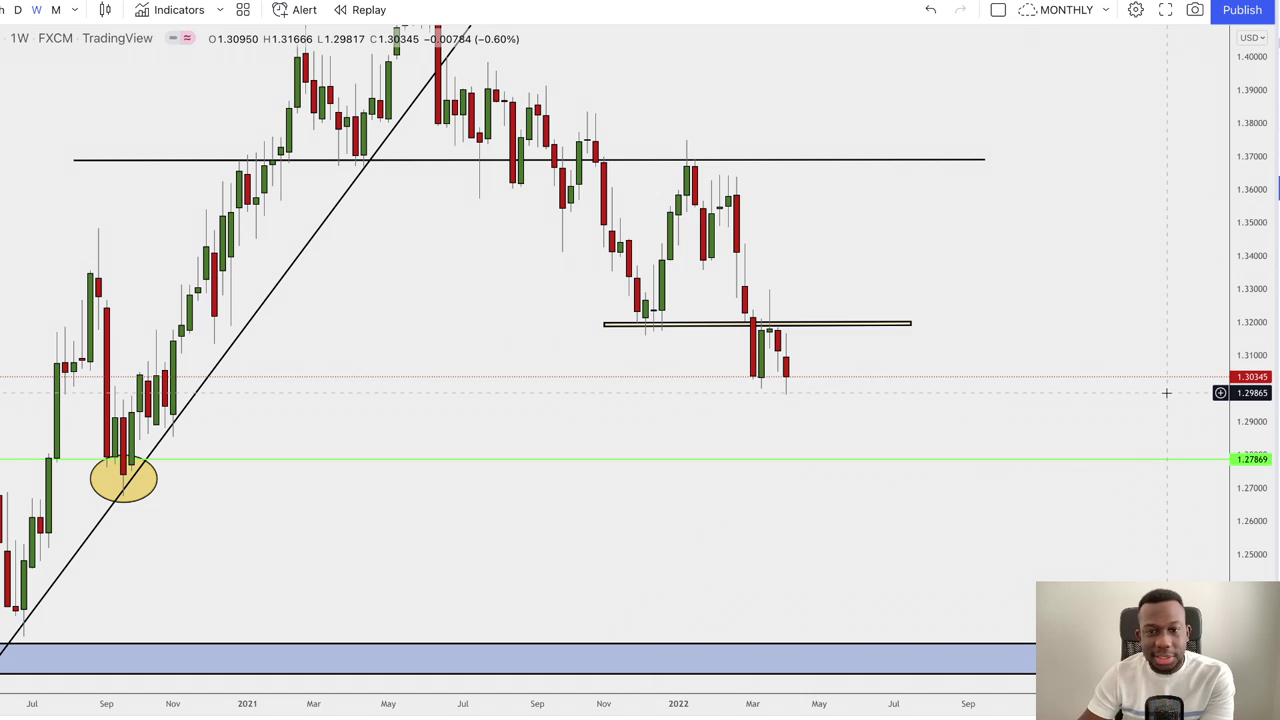
- Switch the chart to the daily timeframe and examine the recent price action beneath the zone near 1.32
{"action": "left_click", "coordinate": [15, 12]}
{"action": "scroll", "coordinate": [900, 370], "scroll_direction": "left", "scroll_amount": 5}
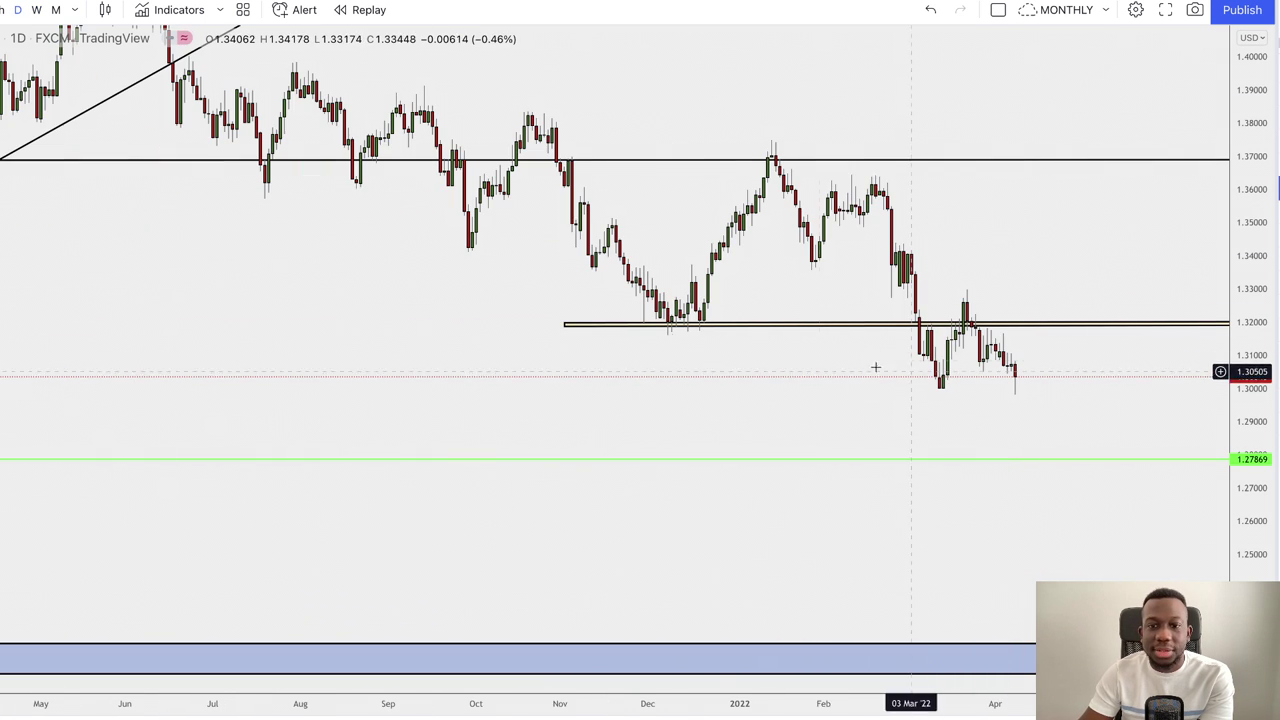
{"action": "left_click_drag", "start_coordinate": [1266, 466], "coordinate": [1266, 416]}
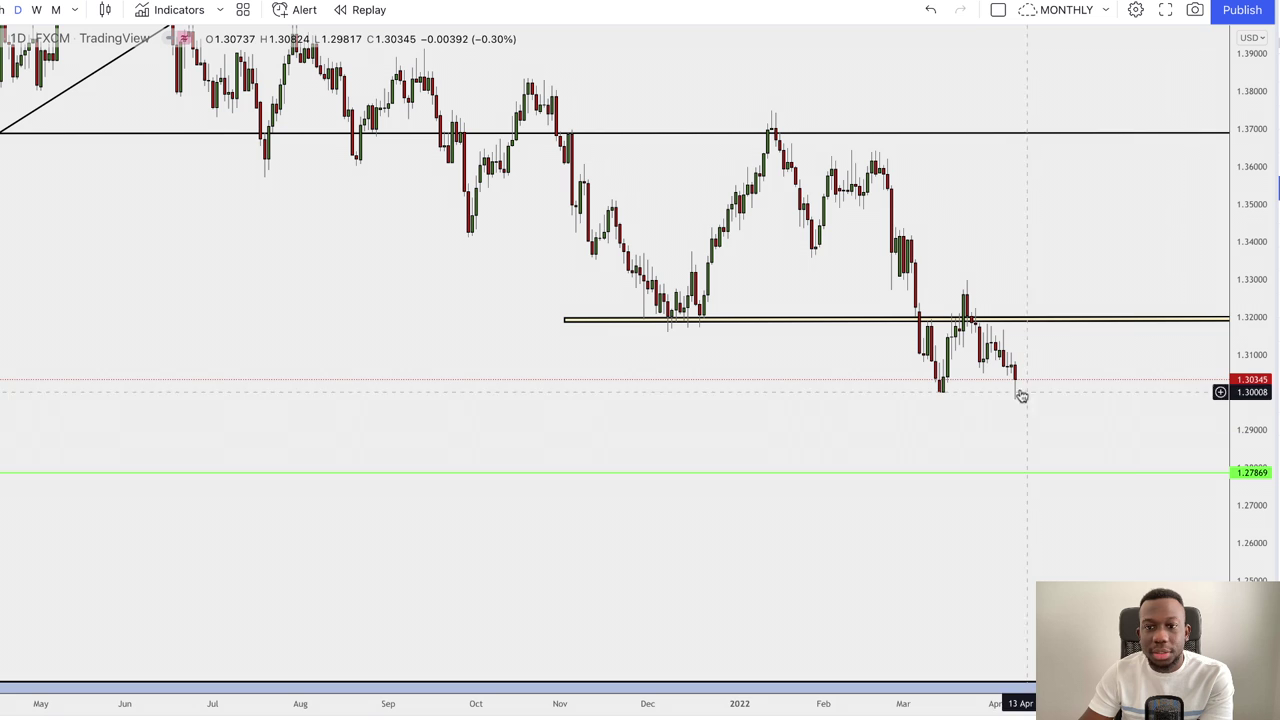
{"action": "left_click_drag", "start_coordinate": [1245, 515], "coordinate": [1149, 452]}
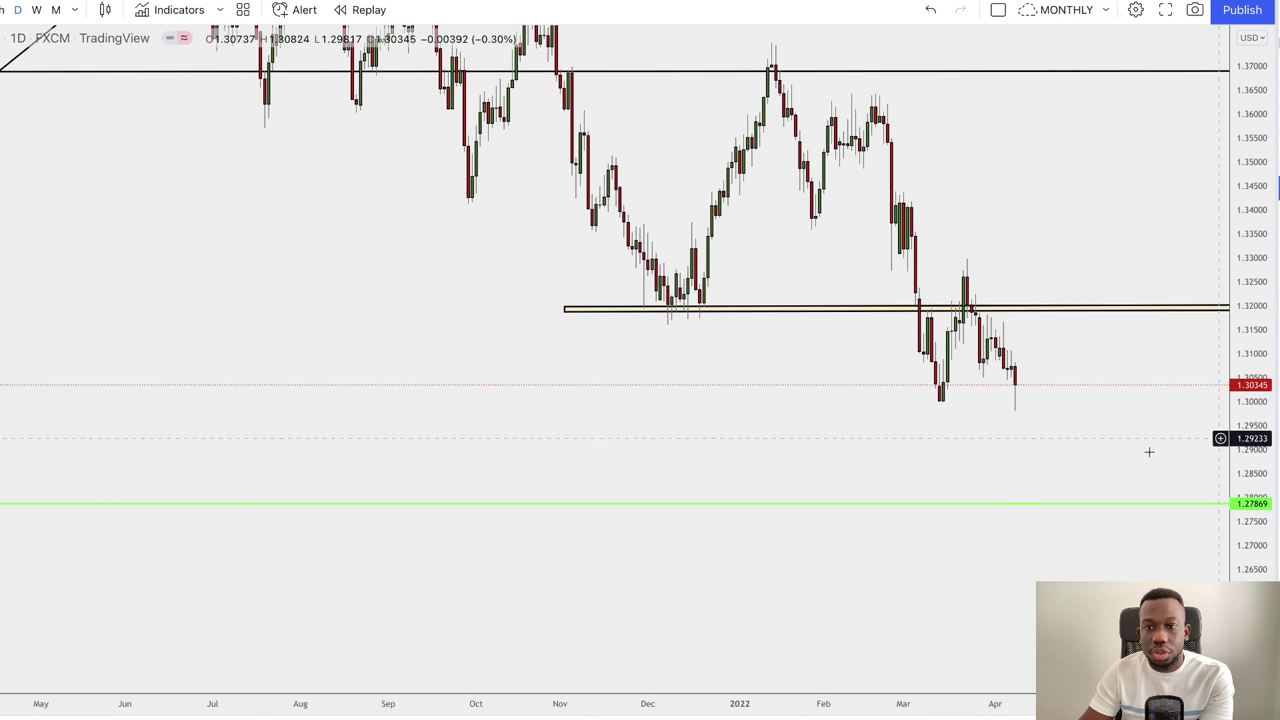
{"action": "scroll", "coordinate": [986, 434], "scroll_direction": "up", "scroll_amount": 5}
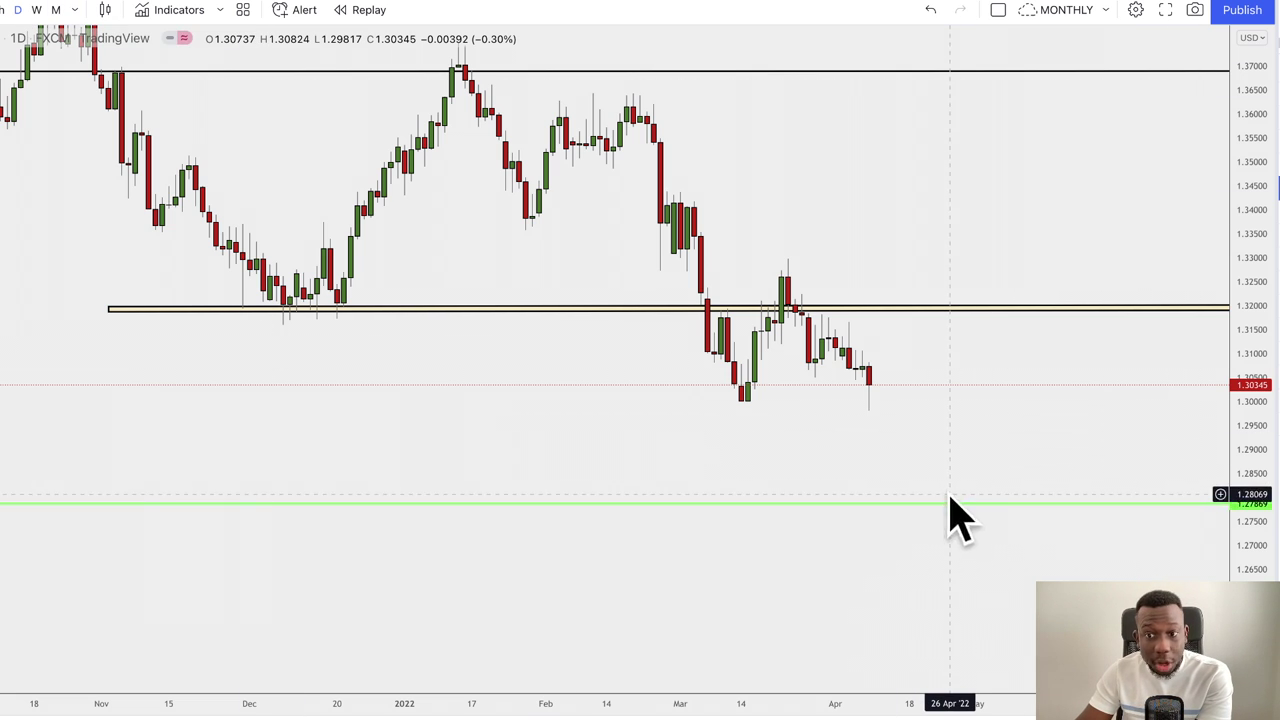
- Switch the chart to the 4-hour timeframe and frame the March and April price action around the zone near 1.32
{"action": "left_click", "coordinate": [3, 10]}
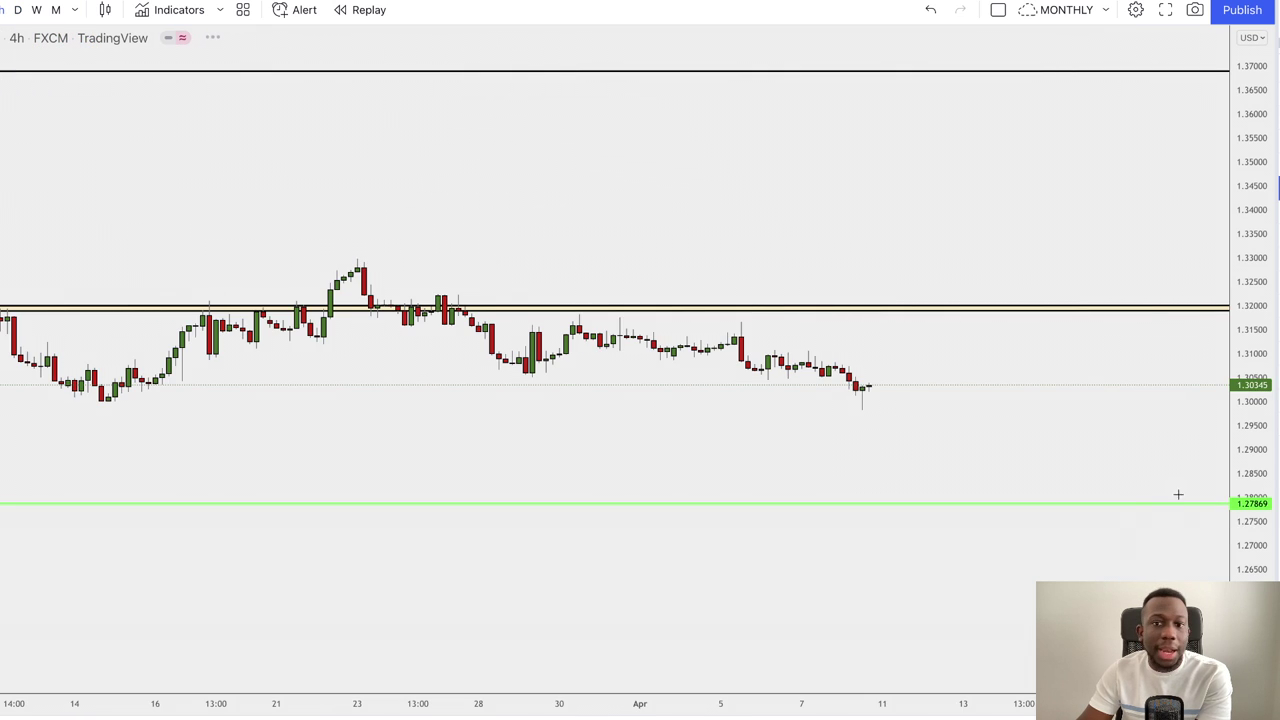
{"action": "scroll", "coordinate": [1131, 509], "scroll_direction": "down", "scroll_amount": 3}
{"action": "left_click_drag", "start_coordinate": [1251, 491], "coordinate": [1268, 313]}
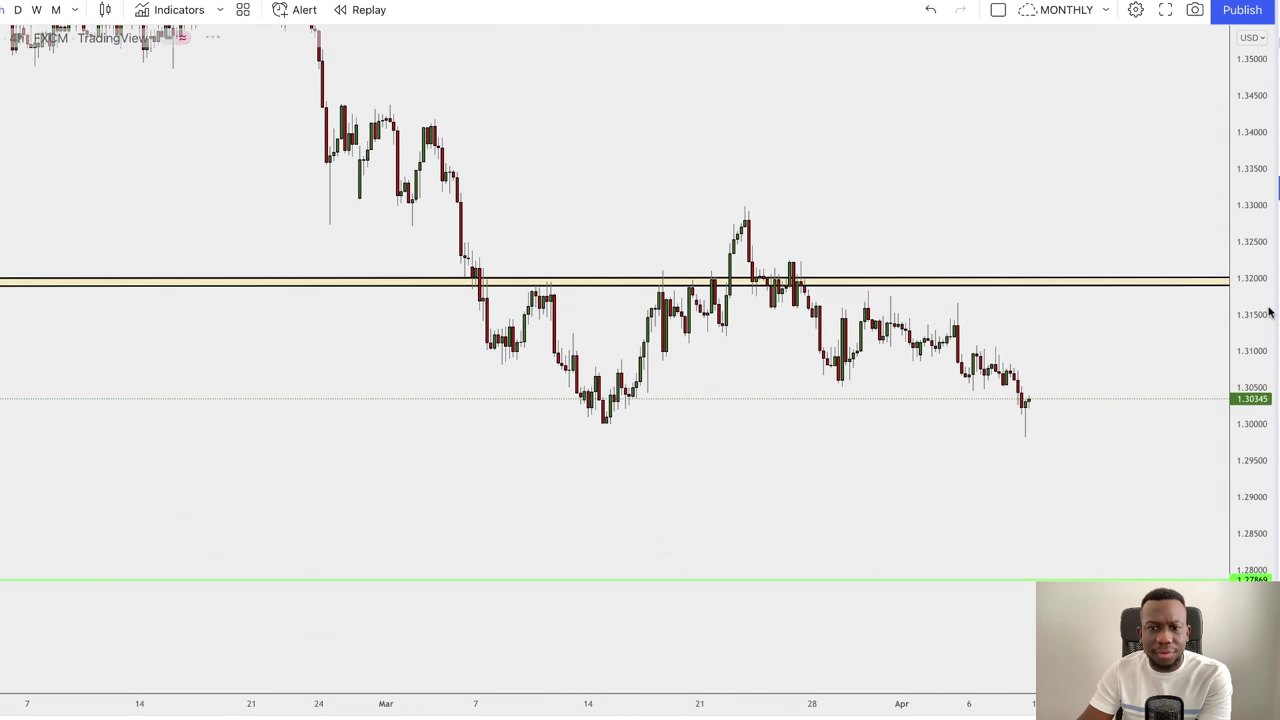
{"action": "left_click_drag", "start_coordinate": [1104, 194], "coordinate": [1086, 214]}
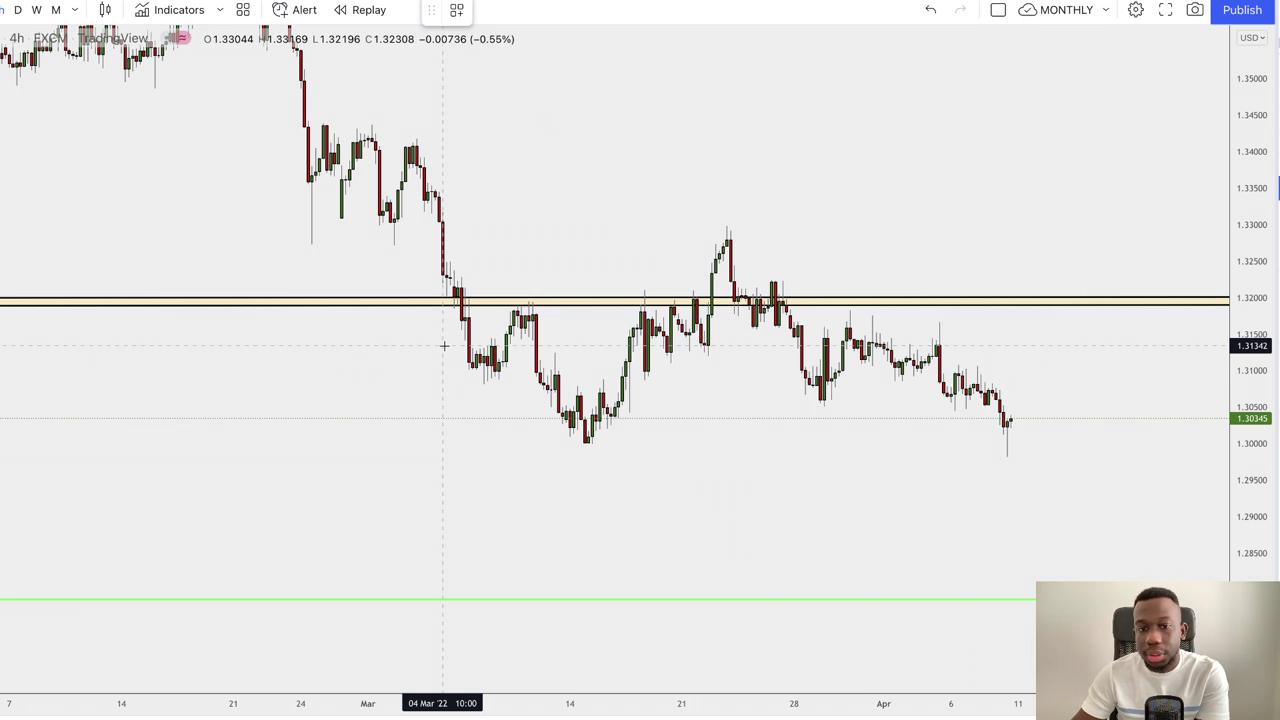
{"action": "left_click_drag", "start_coordinate": [1270, 463], "coordinate": [1244, 449]}
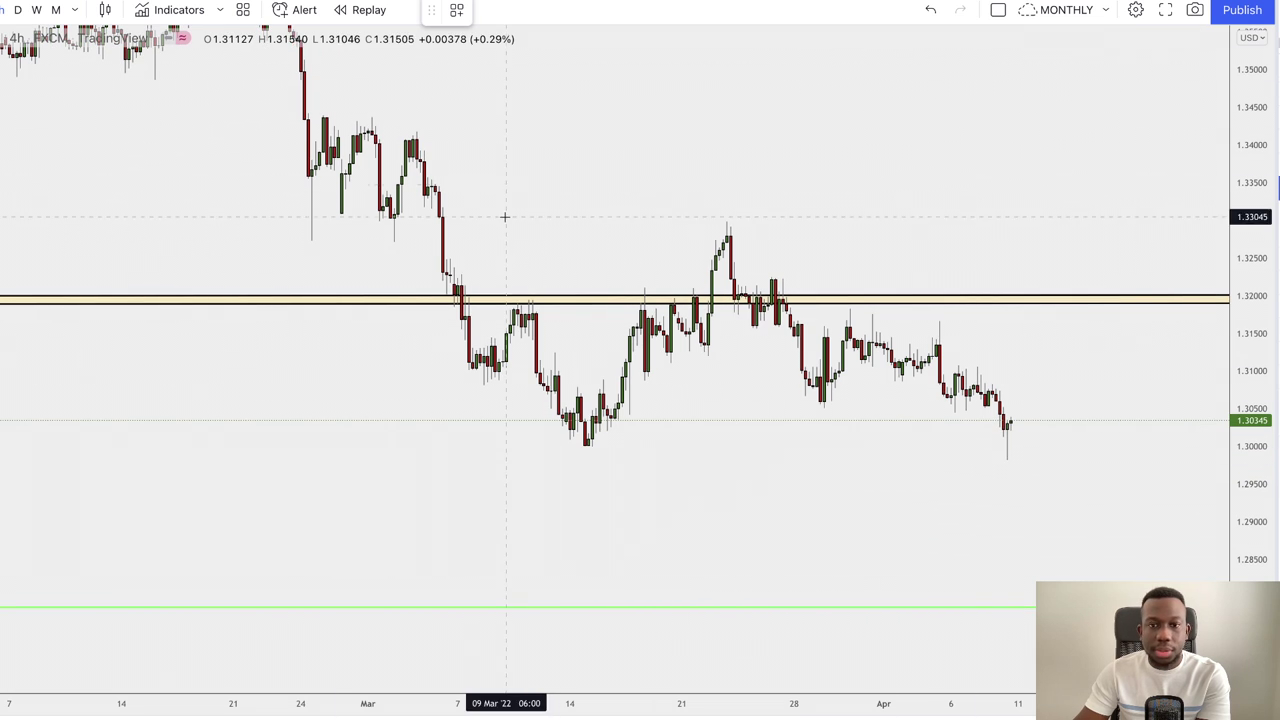
{"action": "left_click_drag", "start_coordinate": [1255, 545], "coordinate": [1255, 553]}
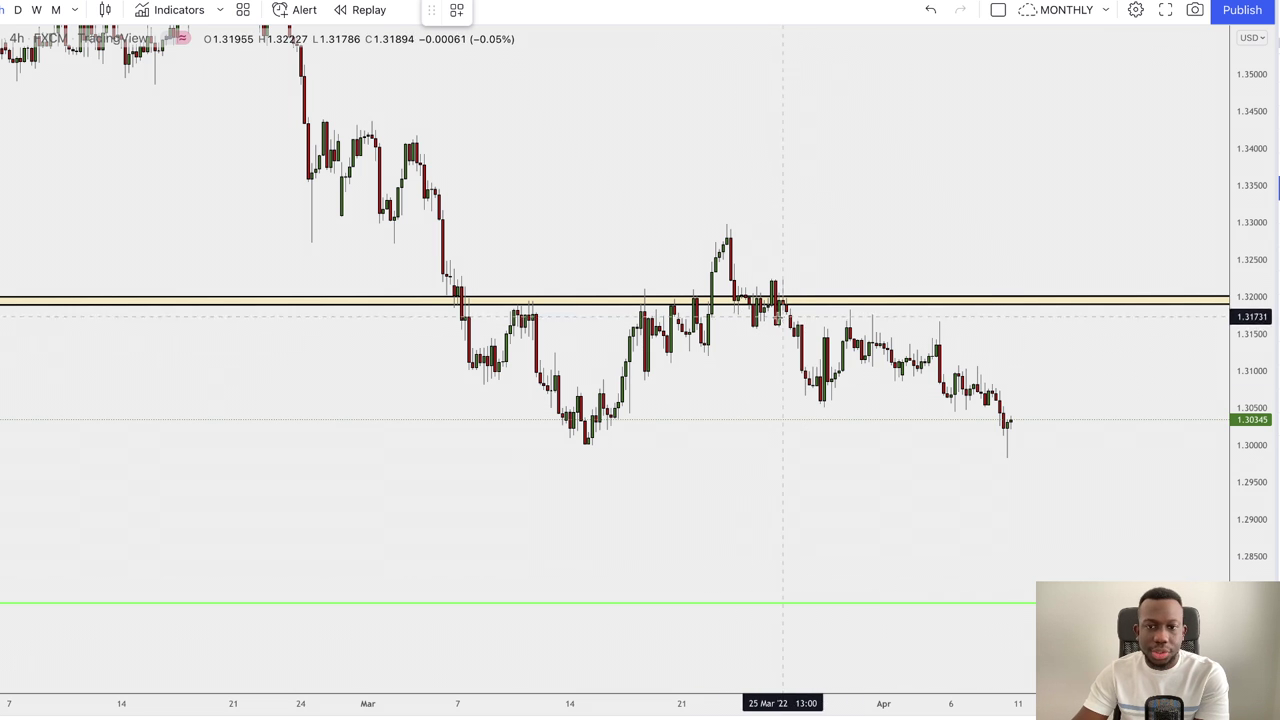
- Draw an ascending trend line from the 15 Mar '22 low at 1.29983 to 1.33003 on 29 Mar '22
{"action": "left_click_drag", "start_coordinate": [596, 444], "coordinate": [834, 224]}
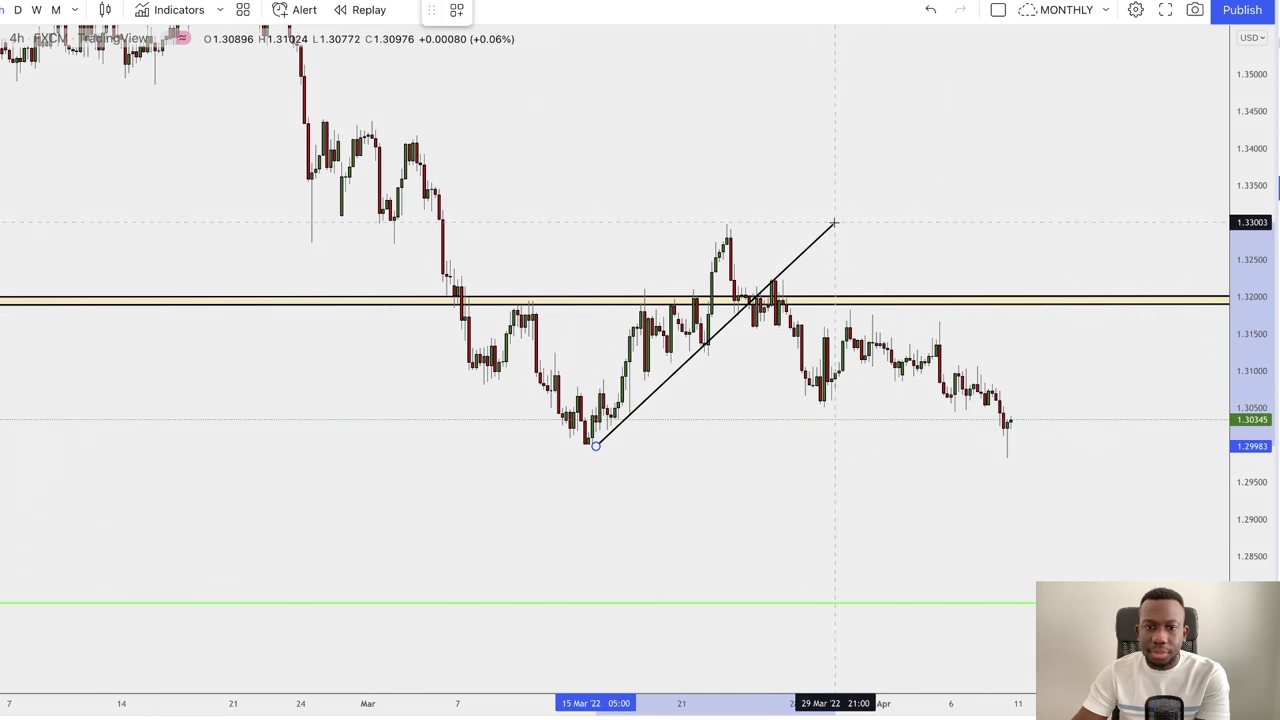
{"action": "left_click", "coordinate": [818, 237]}
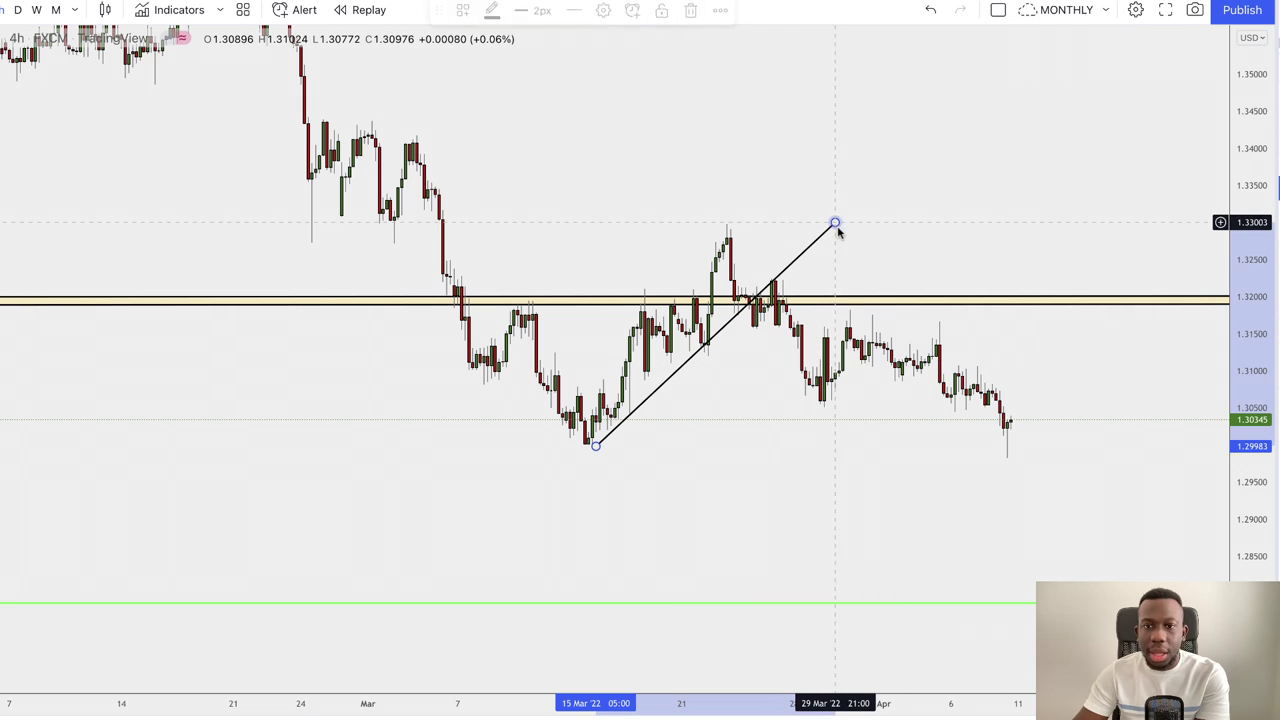
{"action": "left_click", "coordinate": [857, 535]}
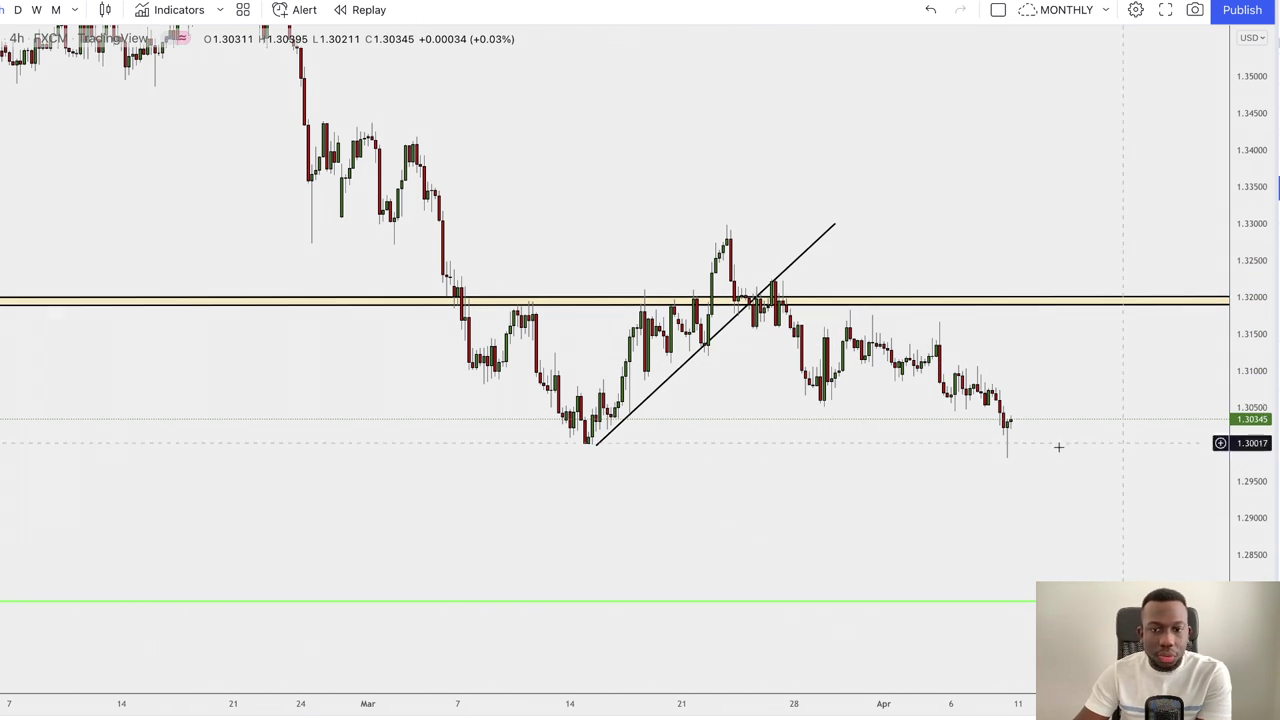
- Place a green horizontal ray at 1.30017, starting just before the mid-March swing low
{"action": "left_click_drag", "start_coordinate": [1059, 447], "coordinate": [1020, 449]}
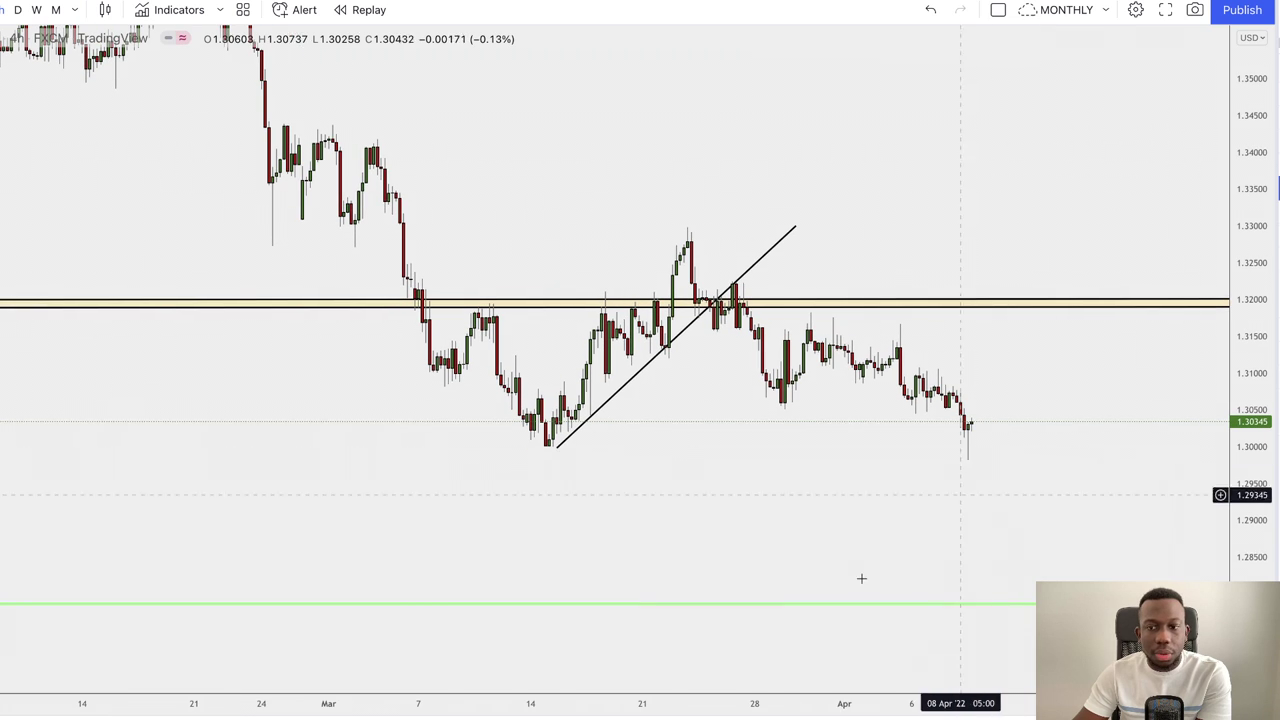
{"action": "left_click", "coordinate": [503, 446]}
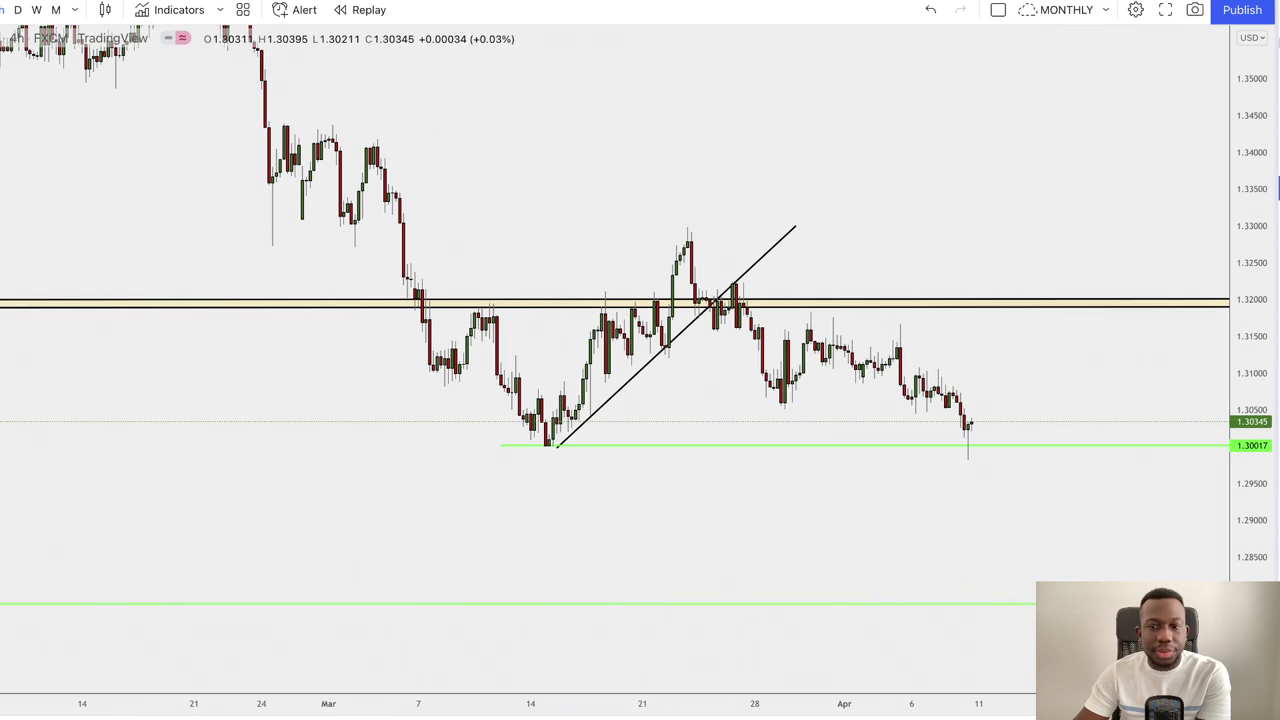
{"action": "scroll", "coordinate": [1178, 396], "scroll_direction": "right", "scroll_amount": 3}
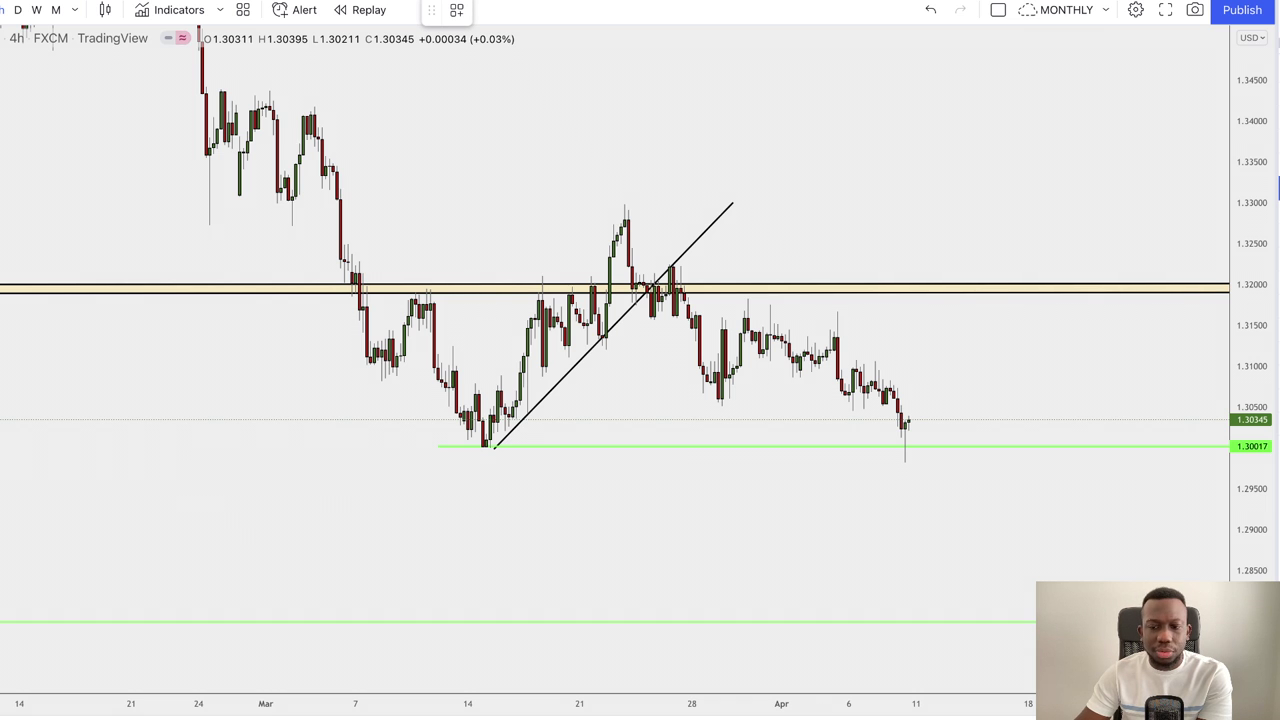
- Try a Fibonacci retracement from the 01 Mar '22 high at 1.34356 down to the swing low near 1.30, and remove it
{"action": "left_click", "coordinate": [266, 92]}
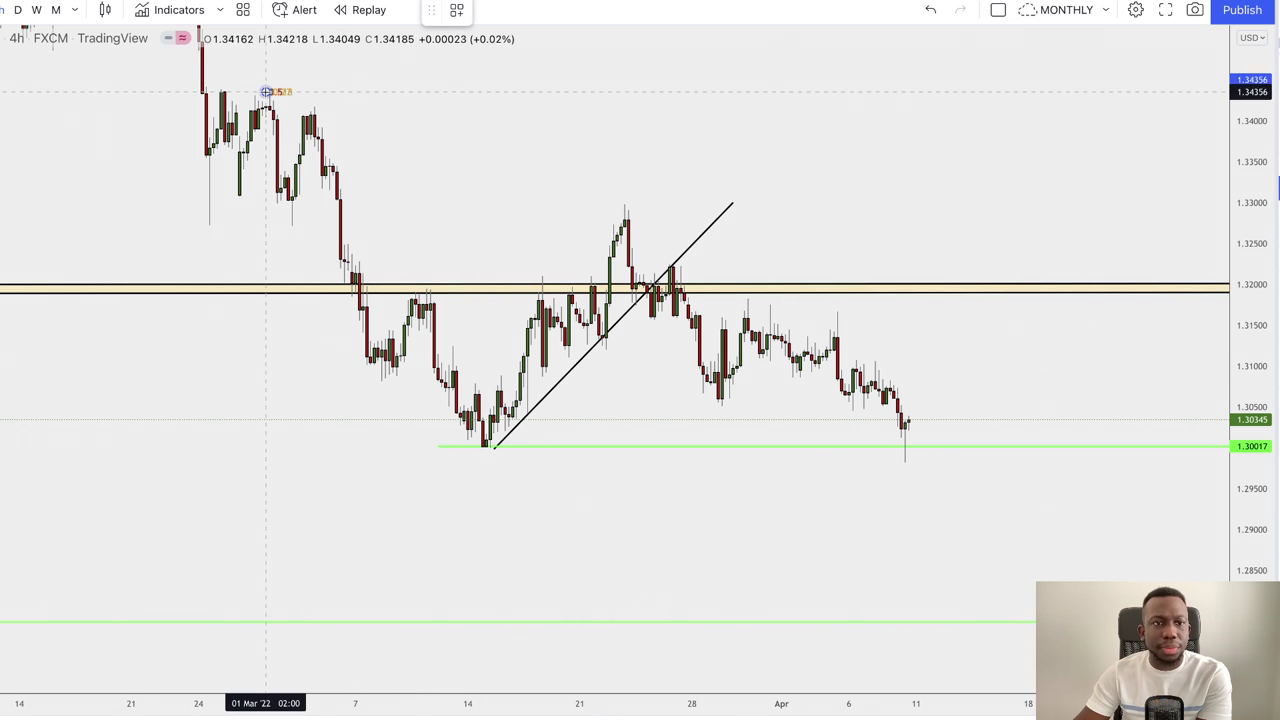
{"action": "left_click", "coordinate": [1066, 448]}
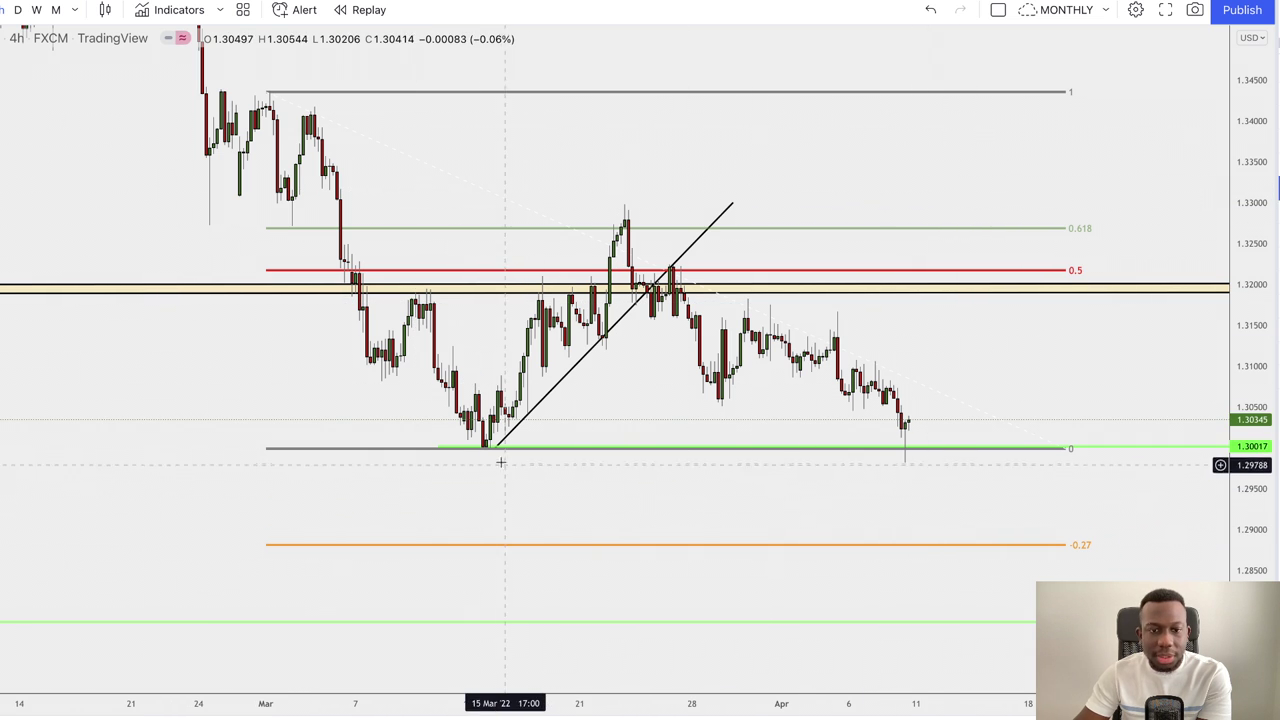
{"action": "left_click", "coordinate": [831, 92]}
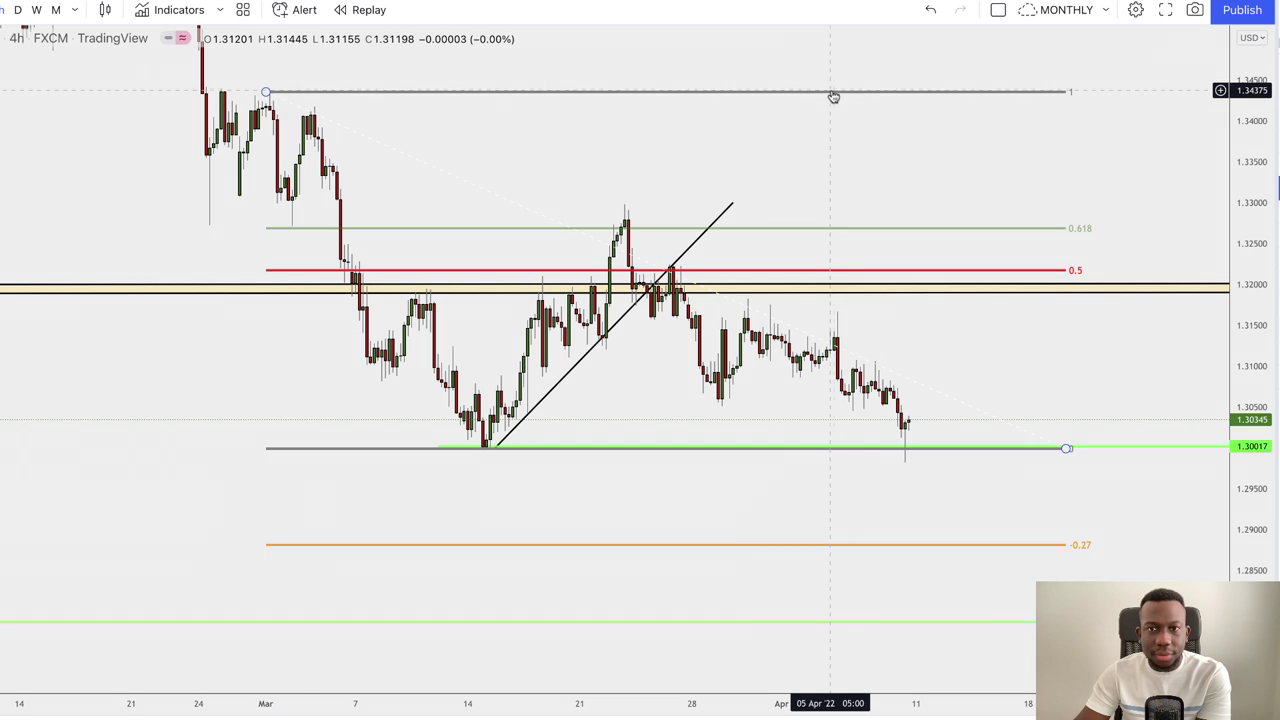
{"action": "key", "text": "Delete"}
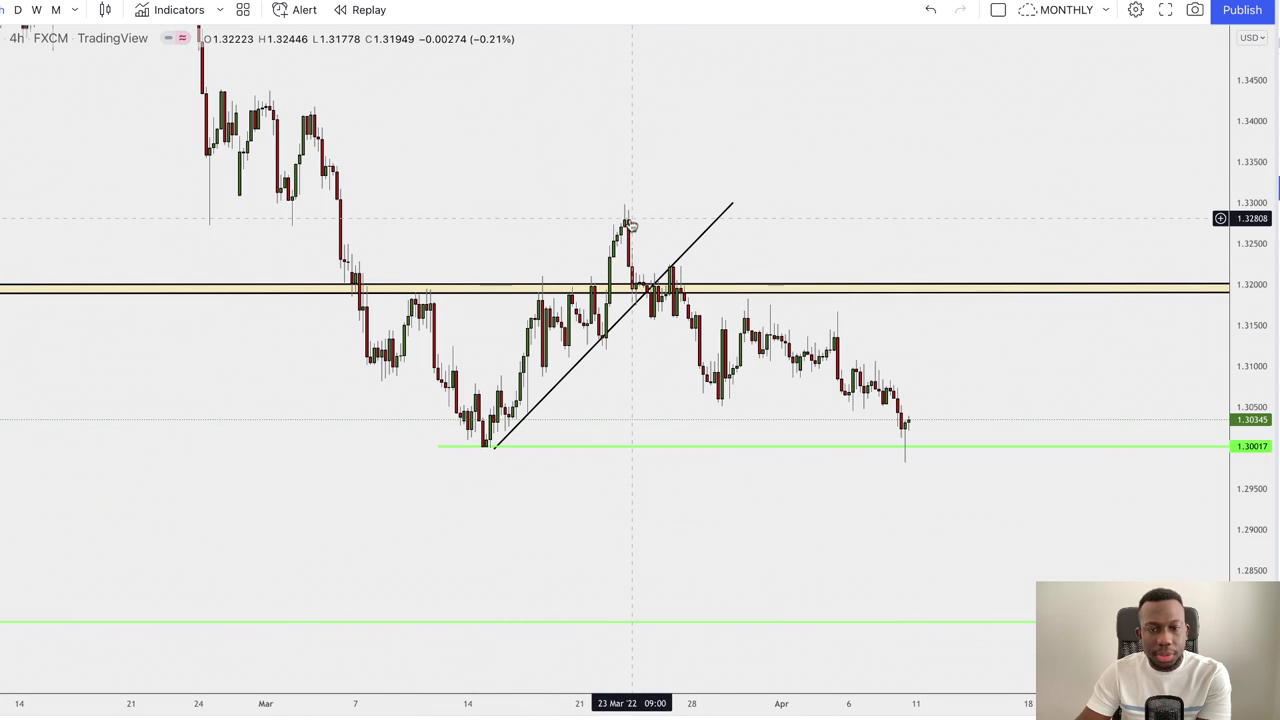
- Examine the latest candle's wick at the green 1.30017 ray and the earlier trend line break at the zone near 1.32
{"action": "left_click", "coordinate": [480, 445]}
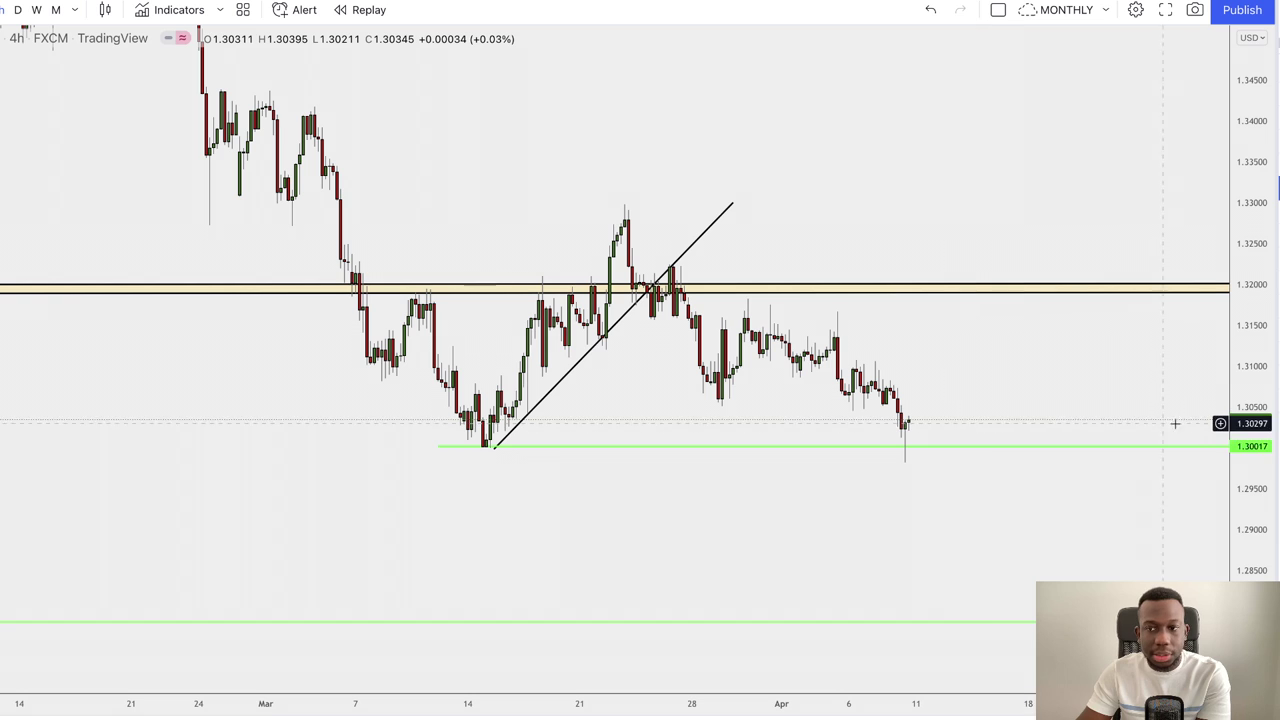
{"action": "left_click_drag", "start_coordinate": [1237, 502], "coordinate": [1237, 488]}
{"action": "left_click_drag", "start_coordinate": [907, 449], "coordinate": [908, 452]}
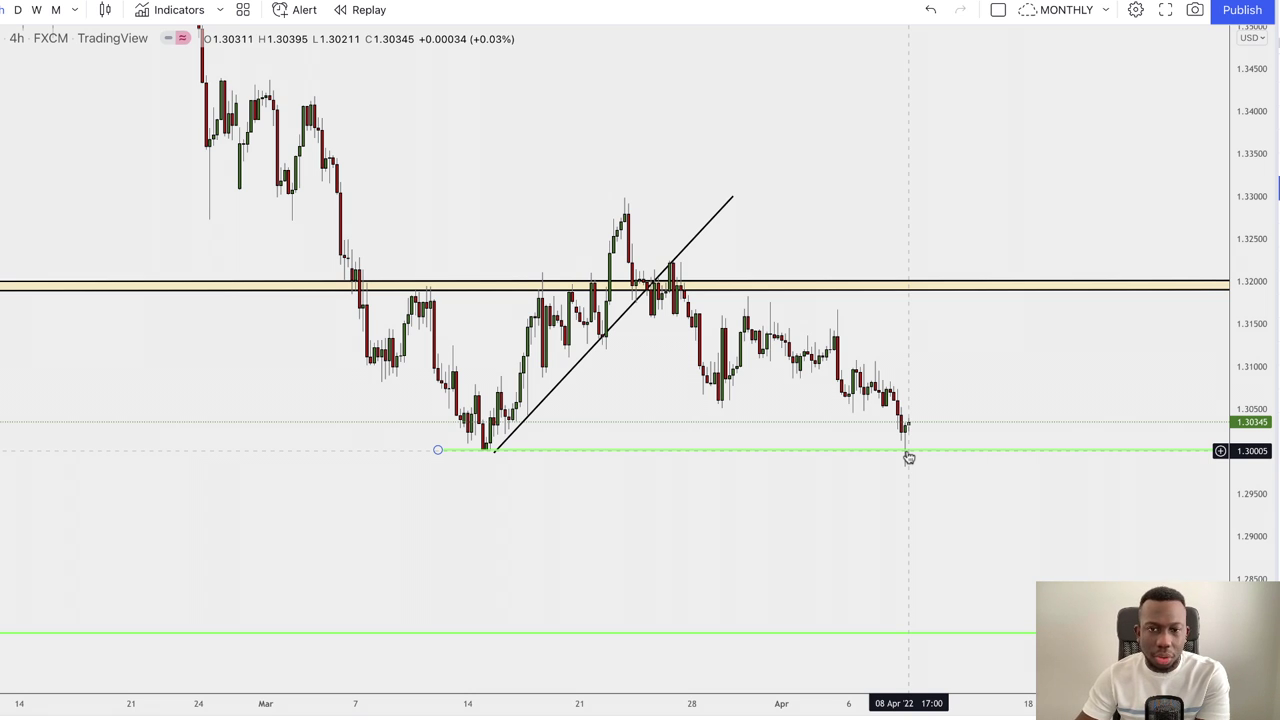
{"action": "left_click", "coordinate": [660, 295]}
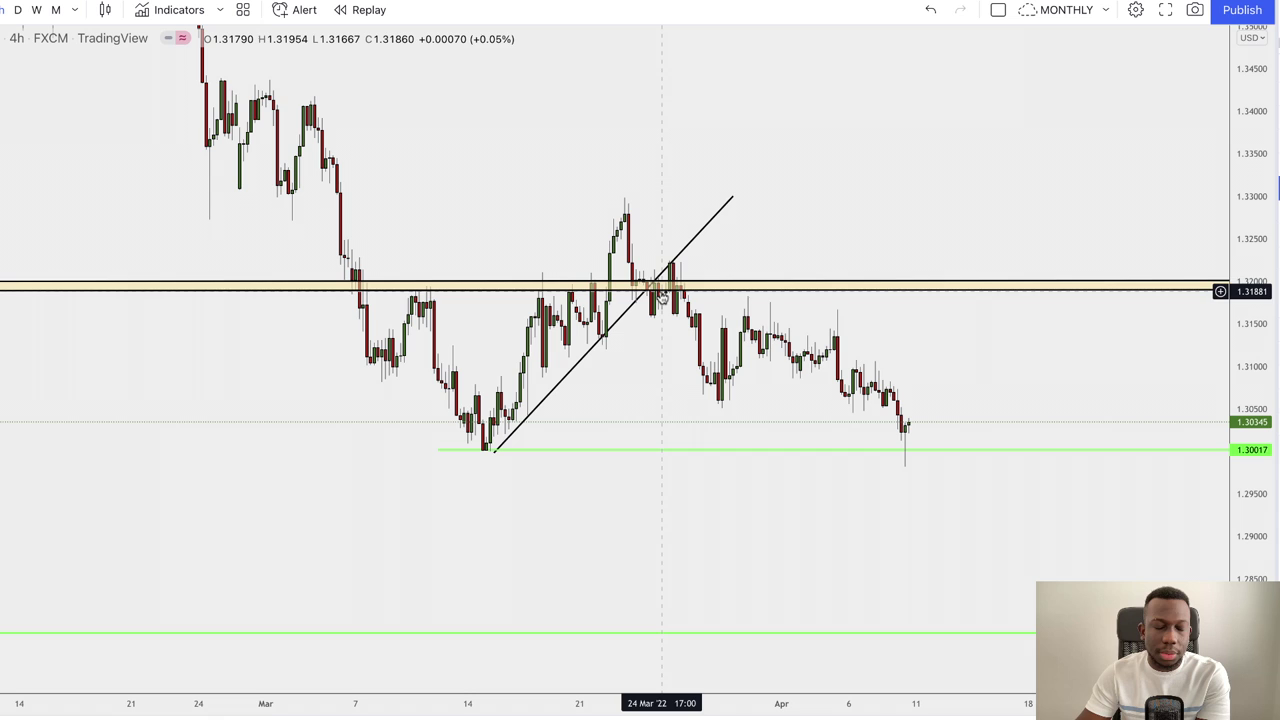
- Place a short position from 25 Mar '22 with entry 1.31694, stop 1.32480 and target at the lower green line, extended past the latest candle
{"action": "left_click", "coordinate": [906, 451]}
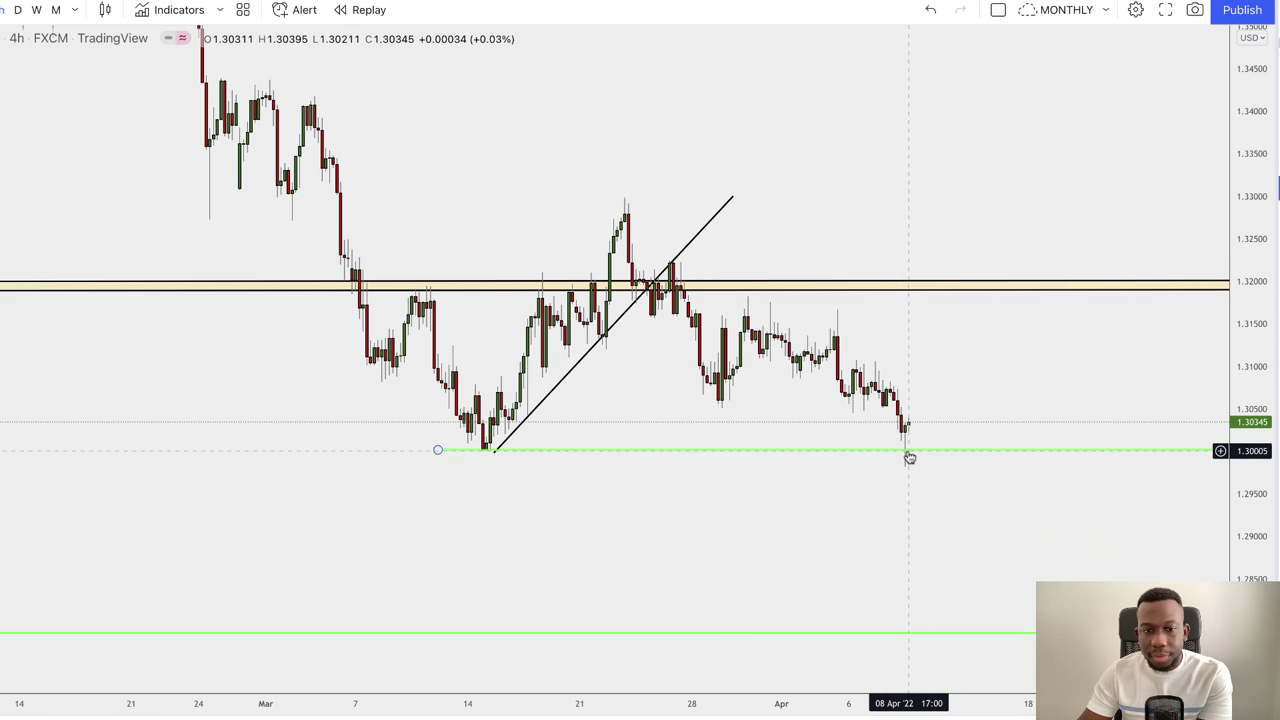
{"action": "left_click_drag", "start_coordinate": [1011, 389], "coordinate": [954, 386]}
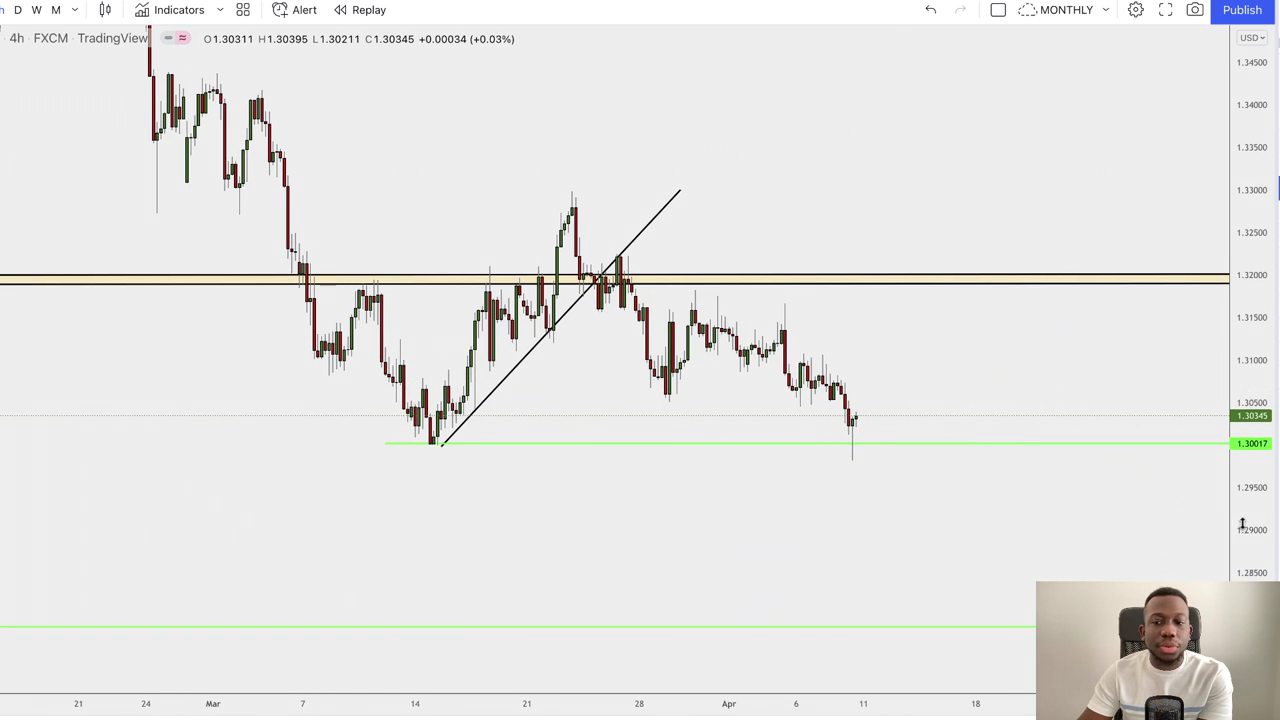
{"action": "left_click_drag", "start_coordinate": [1243, 523], "coordinate": [1243, 481]}
{"action": "left_click_drag", "start_coordinate": [1120, 380], "coordinate": [1117, 381]}
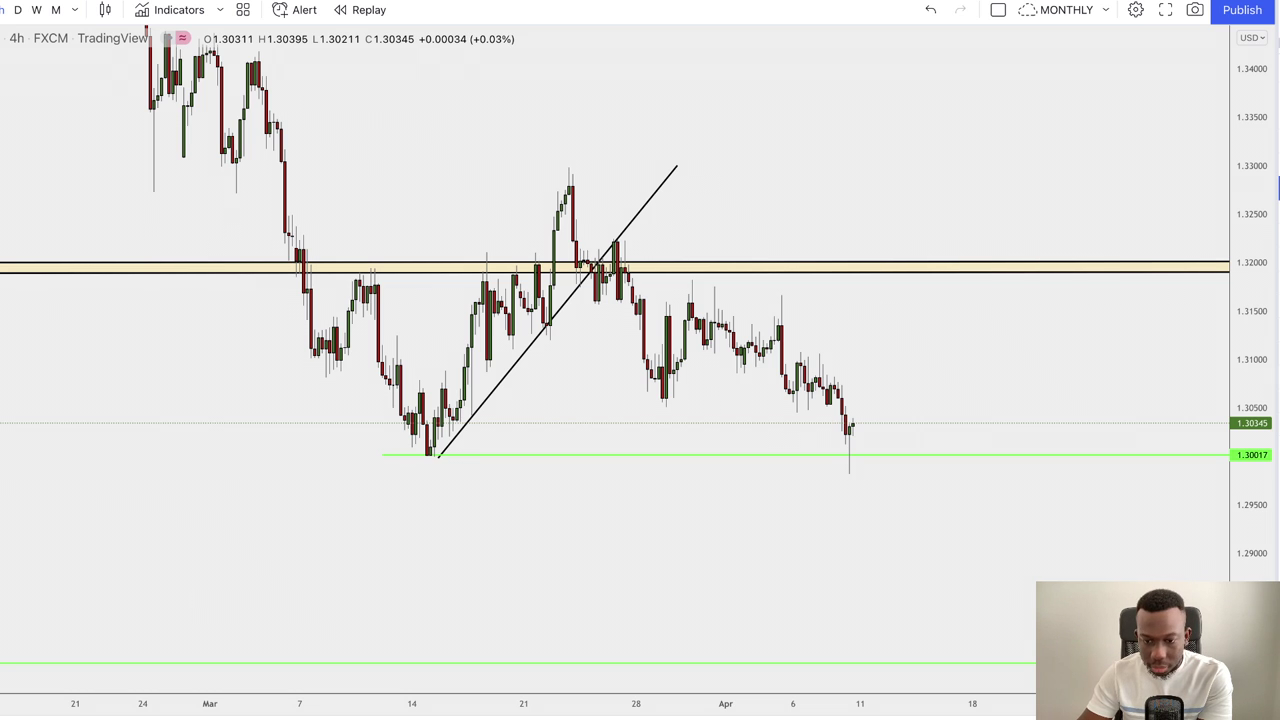
{"action": "left_click", "coordinate": [628, 292]}
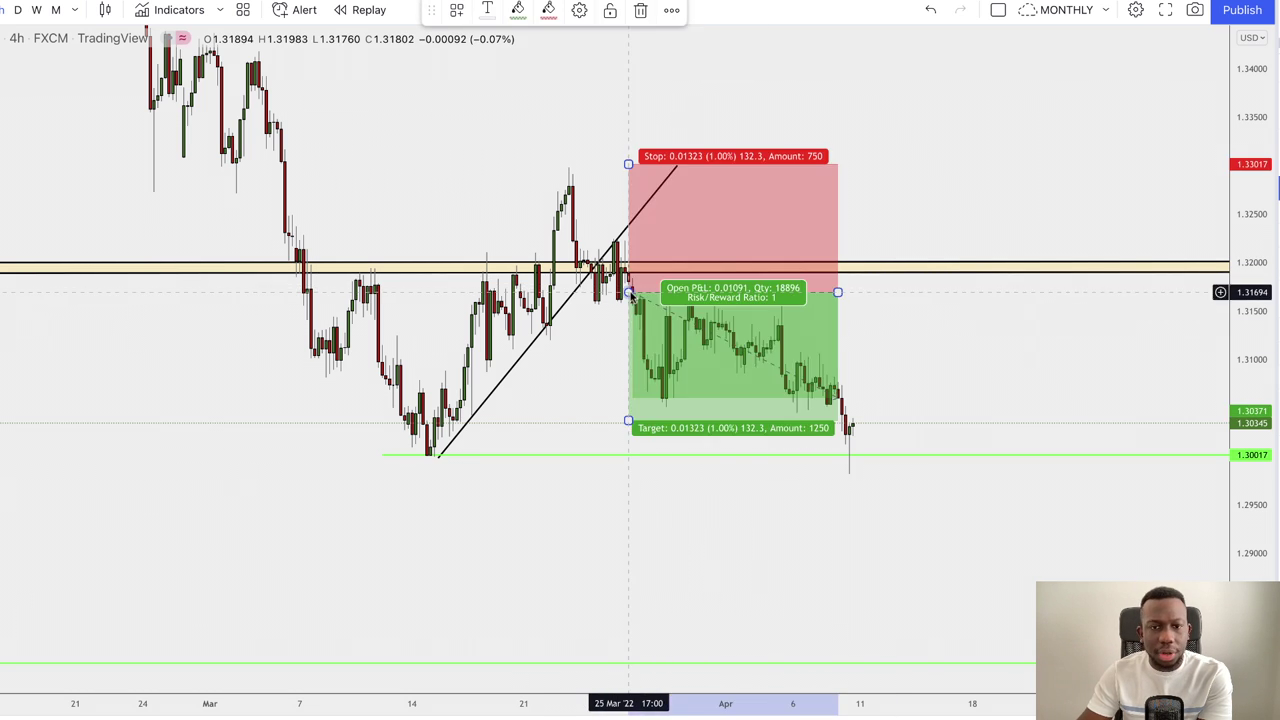
{"action": "left_click_drag", "start_coordinate": [628, 163], "coordinate": [628, 216]}
{"action": "left_click_drag", "start_coordinate": [628, 420], "coordinate": [637, 665]}
{"action": "scroll", "coordinate": [920, 528], "scroll_direction": "down", "scroll_amount": 2}
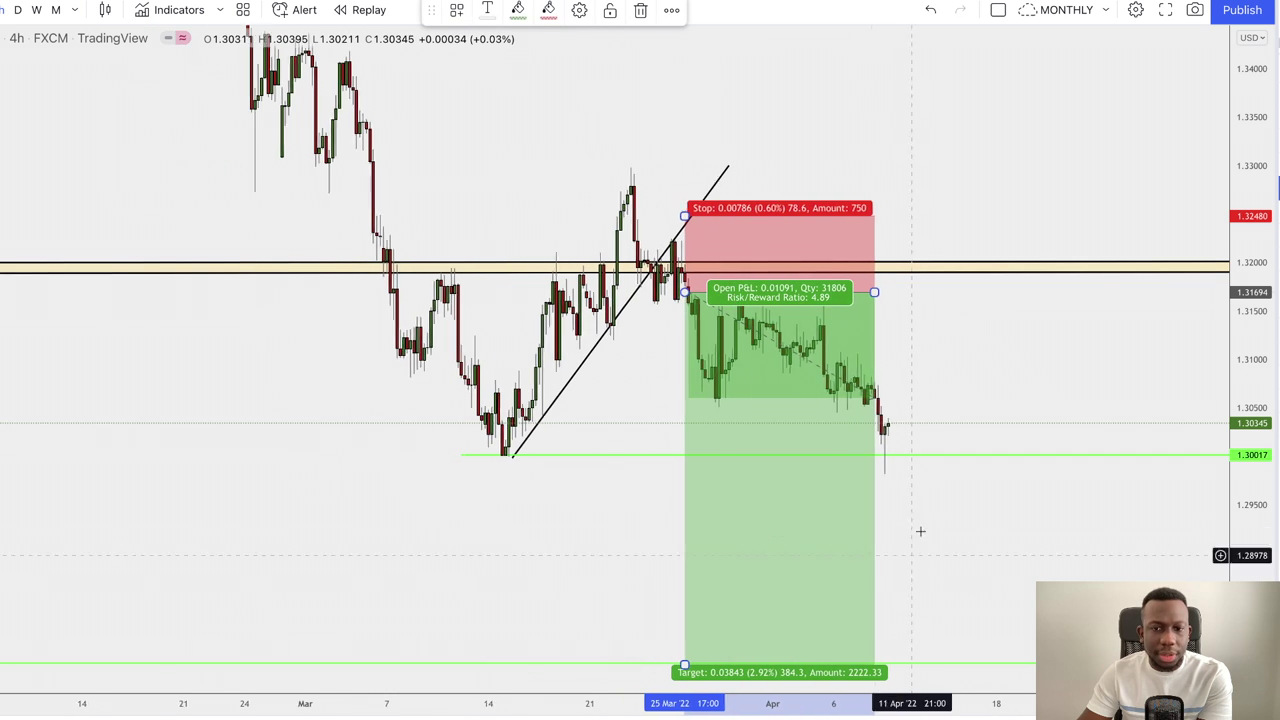
{"action": "left_click_drag", "start_coordinate": [885, 297], "coordinate": [948, 292]}
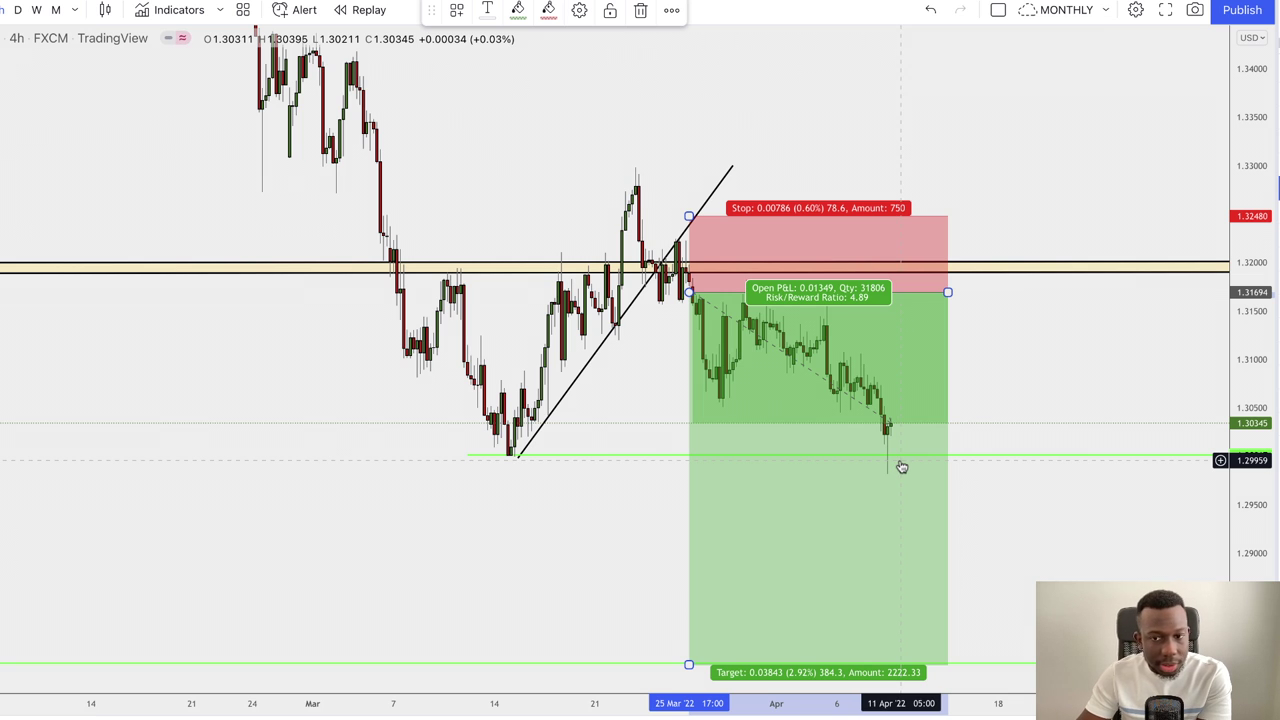
- Move the short position's stop to break-even at 1.31695, and remove the position from the chart
{"action": "left_click_drag", "start_coordinate": [688, 217], "coordinate": [691, 305]}
{"action": "scroll", "coordinate": [691, 305], "scroll_direction": "down", "scroll_amount": 1}
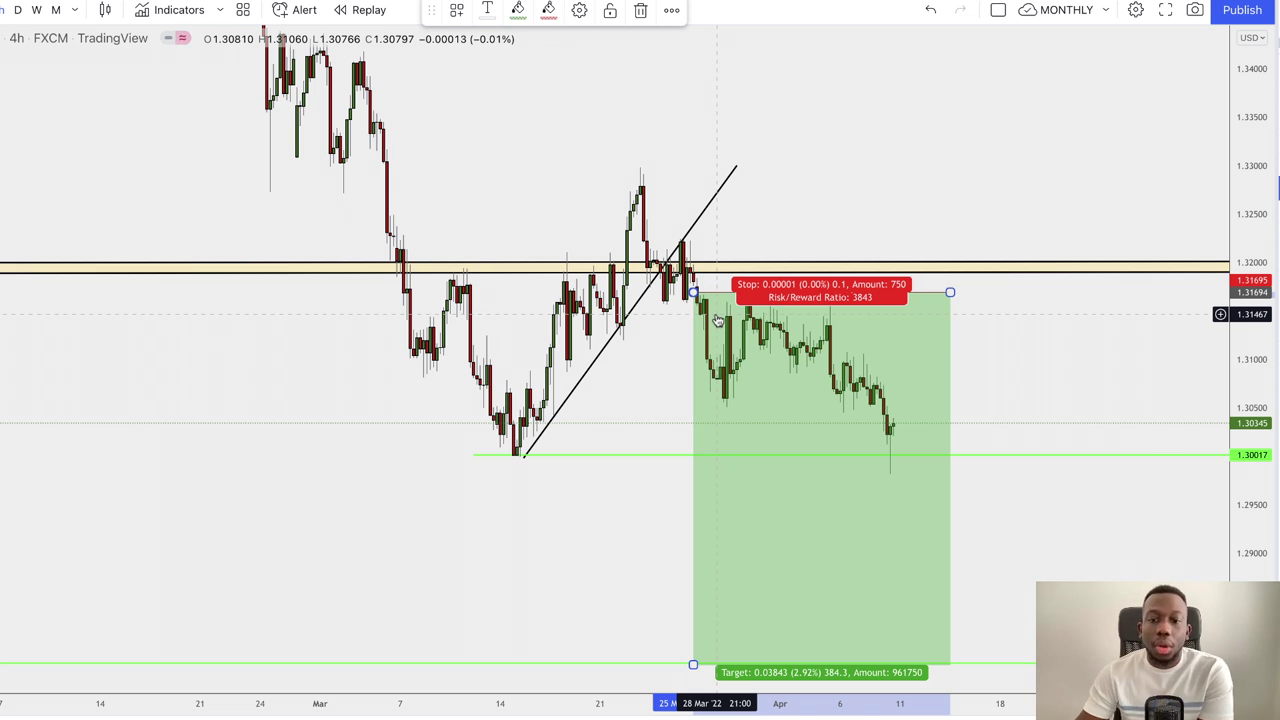
{"action": "key", "text": "Delete"}
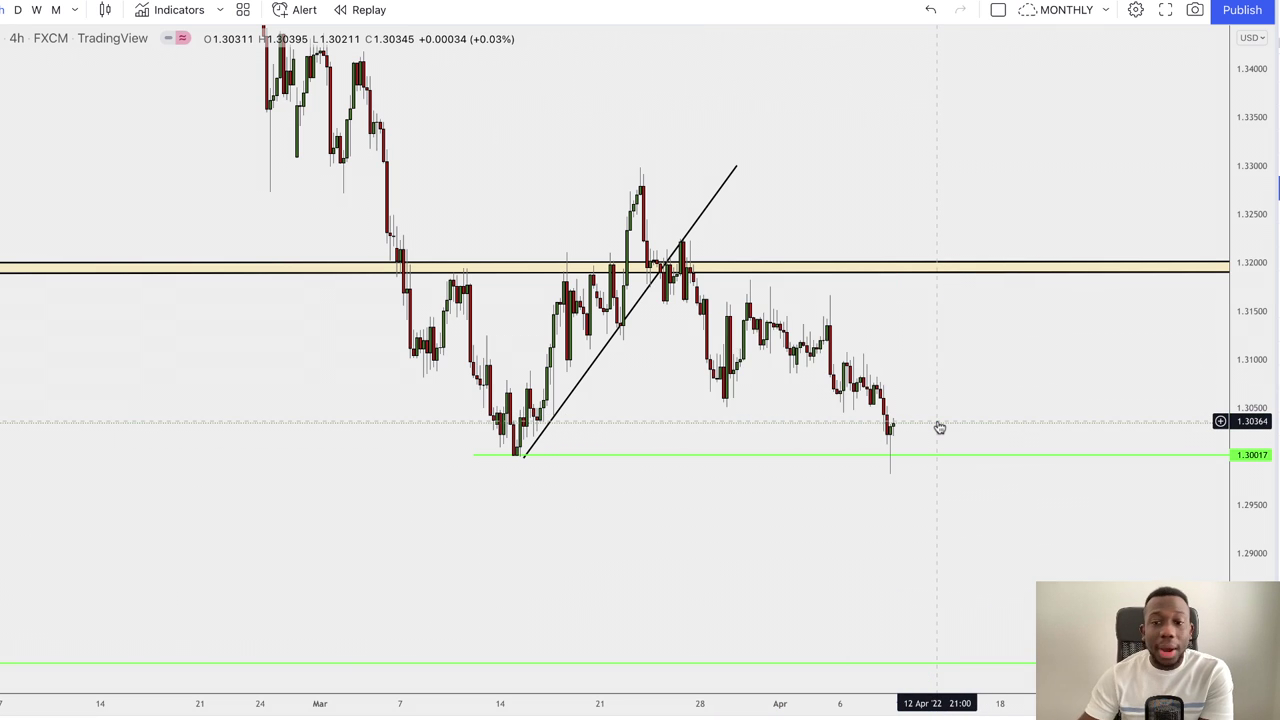
- Switch to the daily timeframe and examine price against the green support levels back to the circled 2020 low
{"action": "left_click_drag", "start_coordinate": [1247, 404], "coordinate": [1248, 440]}
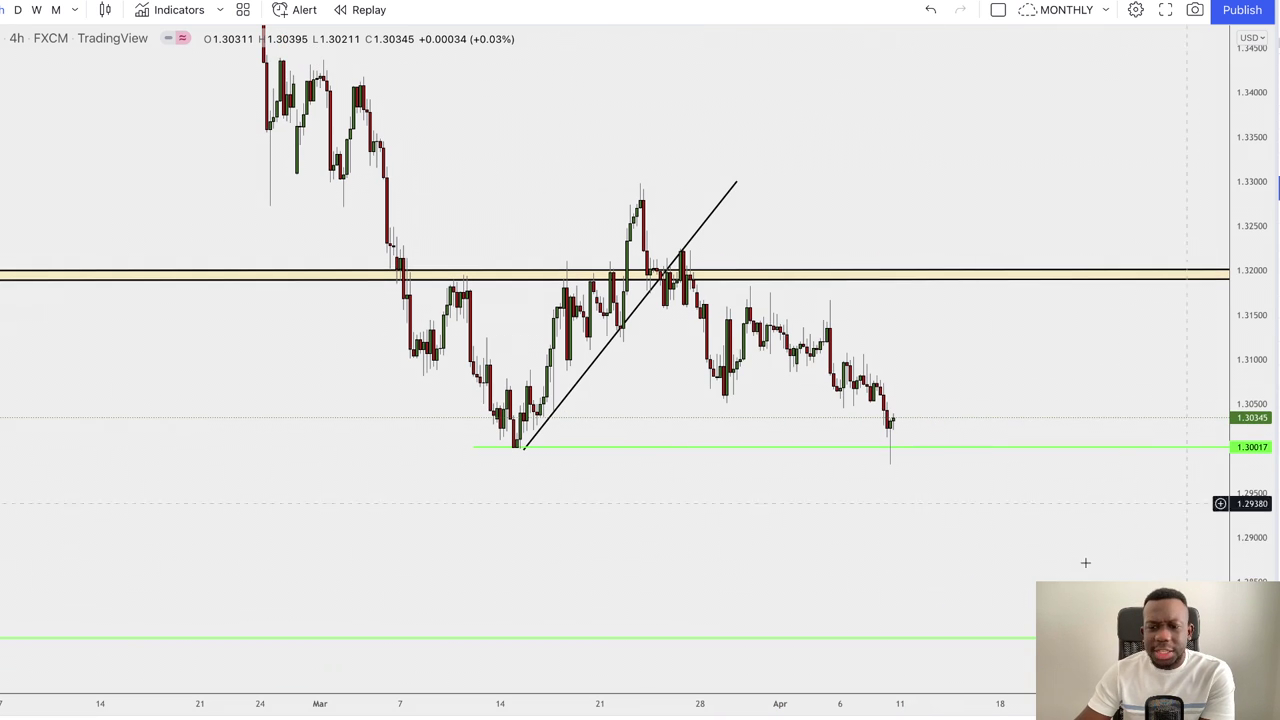
{"action": "scroll", "coordinate": [1025, 620], "scroll_direction": "down", "scroll_amount": 2}
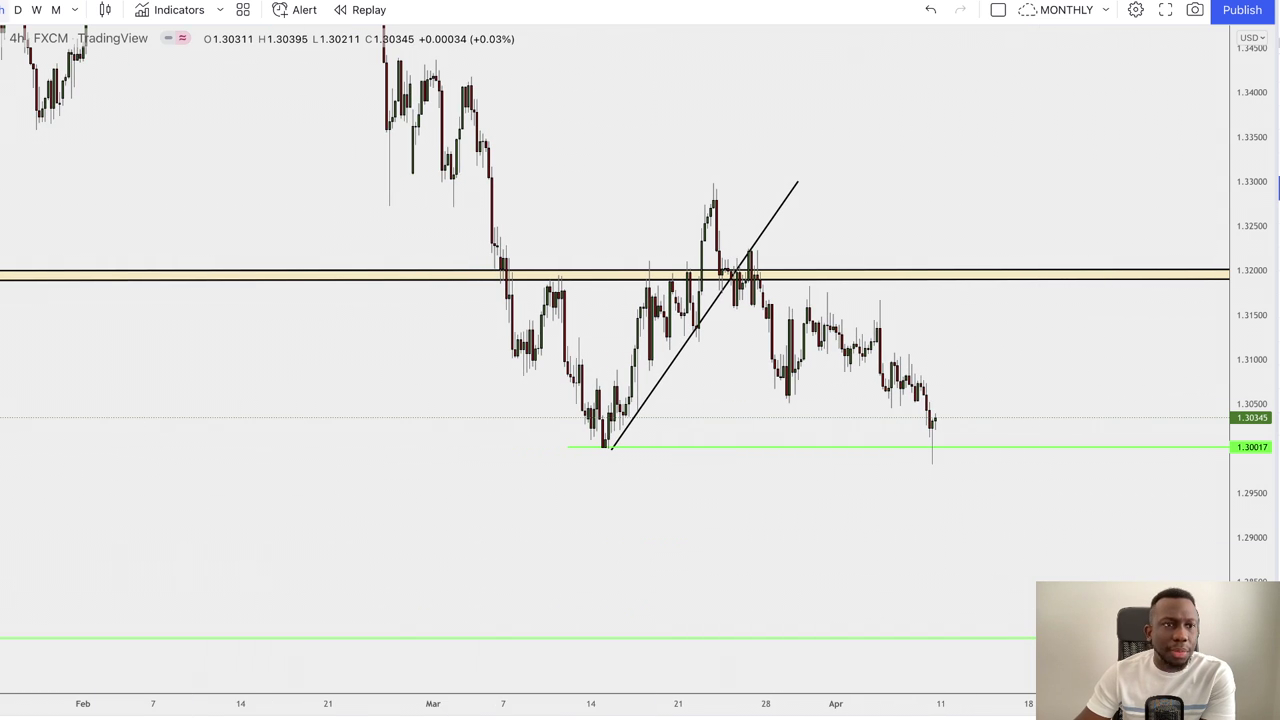
{"action": "left_click", "coordinate": [17, 10]}
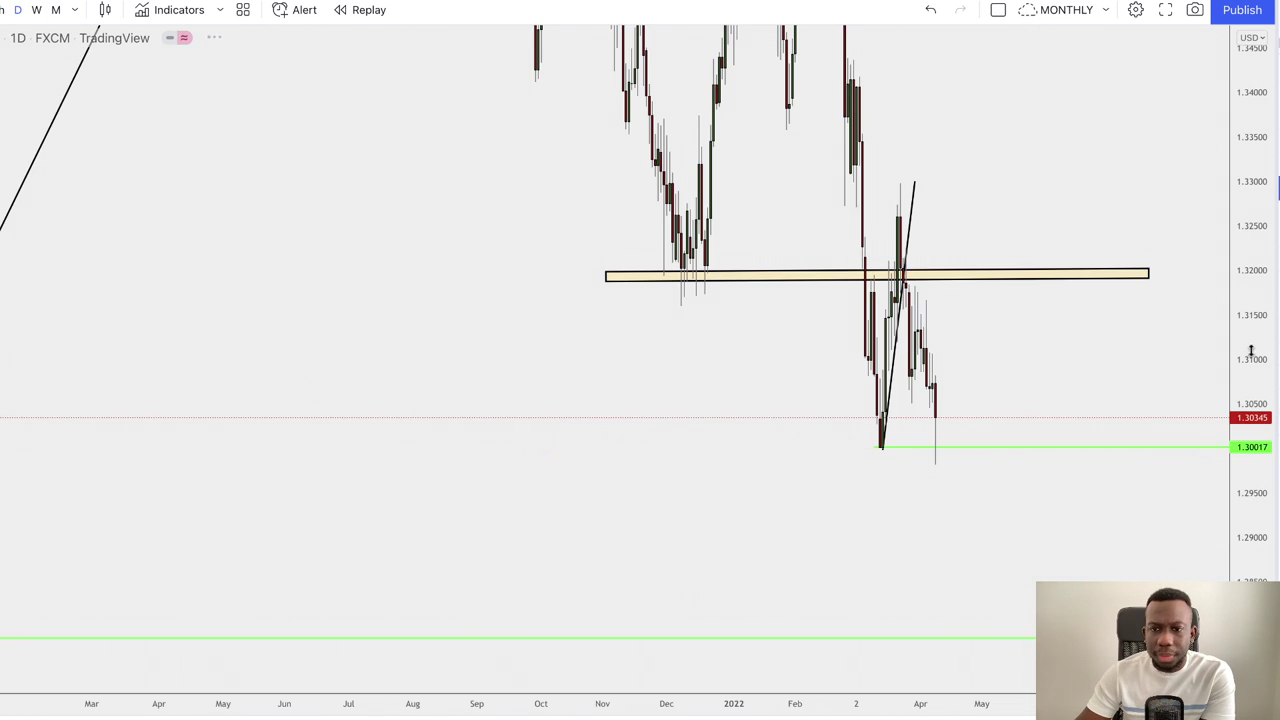
{"action": "left_click_drag", "start_coordinate": [1251, 350], "coordinate": [1251, 500]}
{"action": "scroll", "coordinate": [636, 485], "scroll_direction": "down", "scroll_amount": 3}
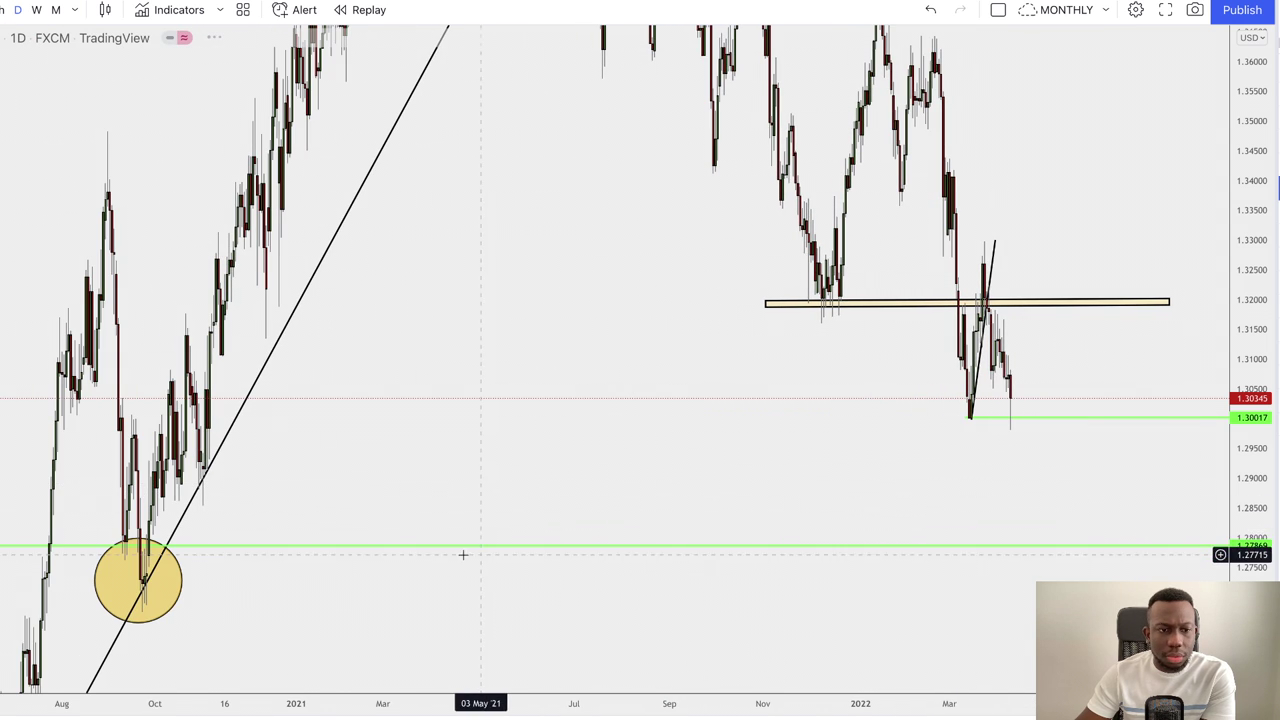
{"action": "scroll", "coordinate": [463, 554], "scroll_direction": "left", "scroll_amount": 5}
{"action": "scroll", "coordinate": [443, 497], "scroll_direction": "left", "scroll_amount": 4}
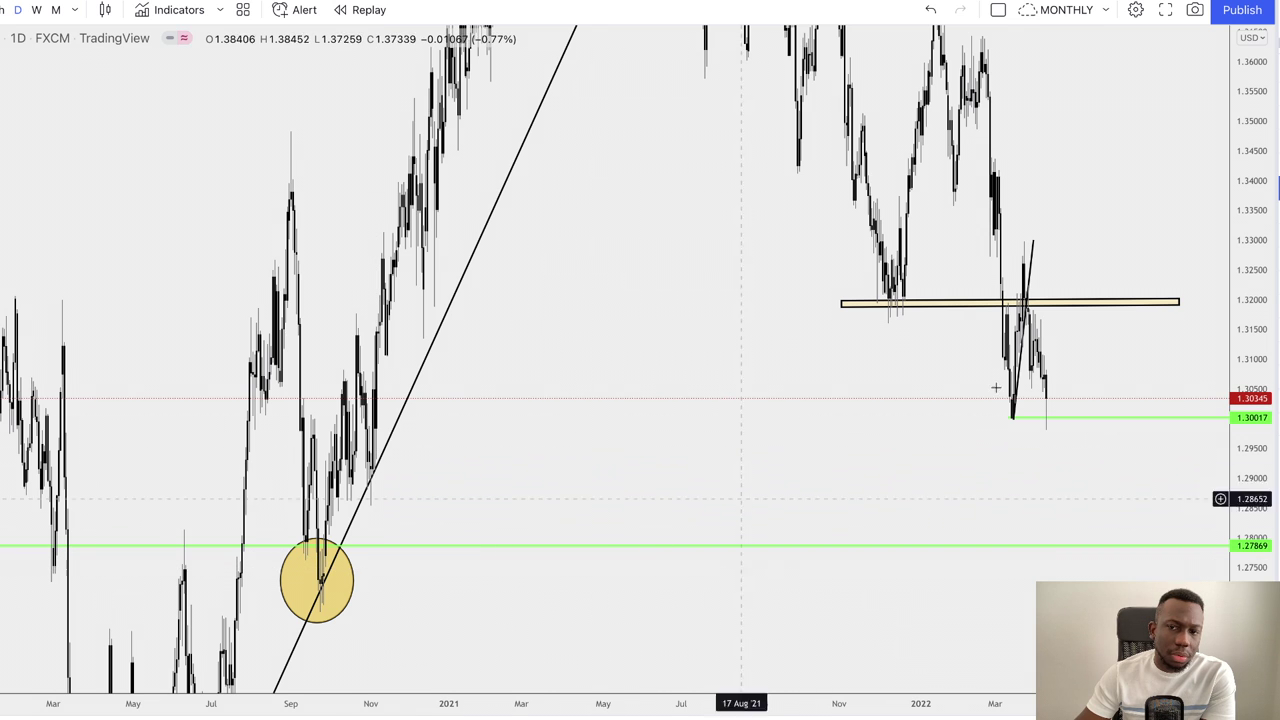
{"action": "scroll", "coordinate": [962, 473], "scroll_direction": "up", "scroll_amount": 2}
{"action": "scroll", "coordinate": [962, 473], "scroll_direction": "up", "scroll_amount": 3}
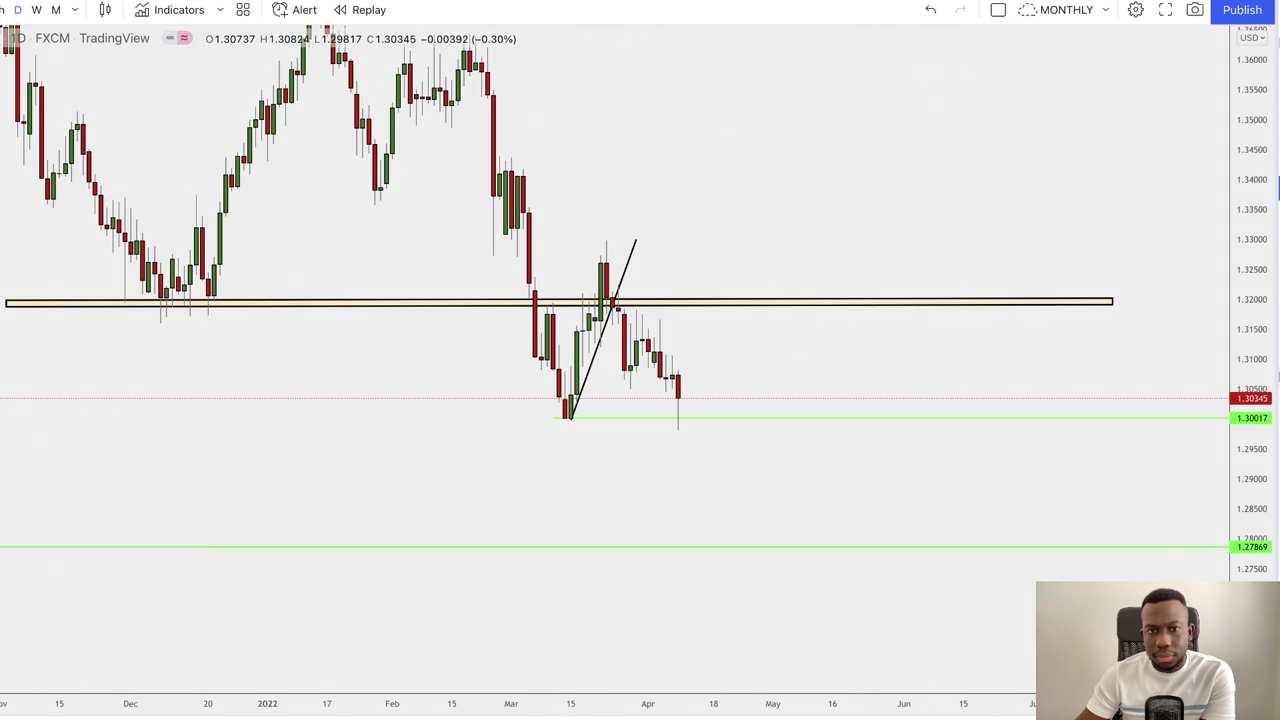
- Try a Fibonacci retracement from the 18 Oct '21 high at 1.38277 down to the zone near 1.32, and cancel it
{"action": "left_click_drag", "start_coordinate": [1271, 285], "coordinate": [1029, 463]}
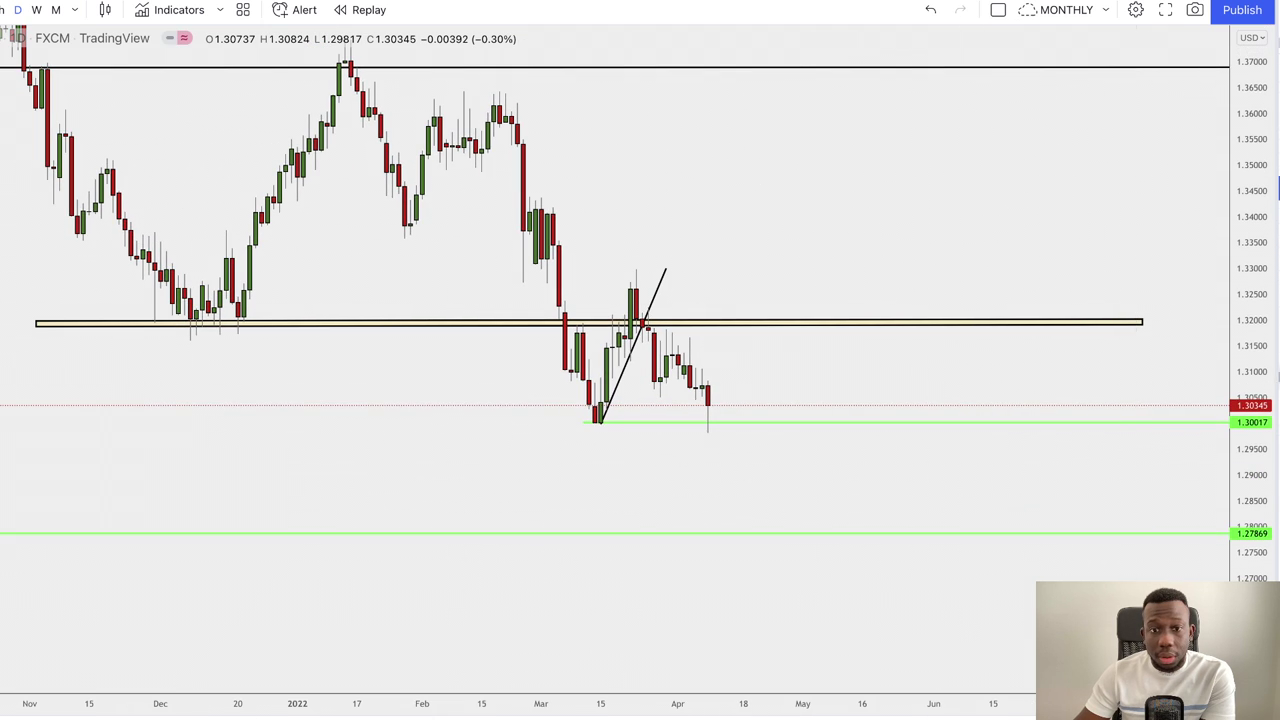
{"action": "left_click_drag", "start_coordinate": [1259, 307], "coordinate": [1237, 400]}
{"action": "left_click_drag", "start_coordinate": [1271, 246], "coordinate": [1180, 263]}
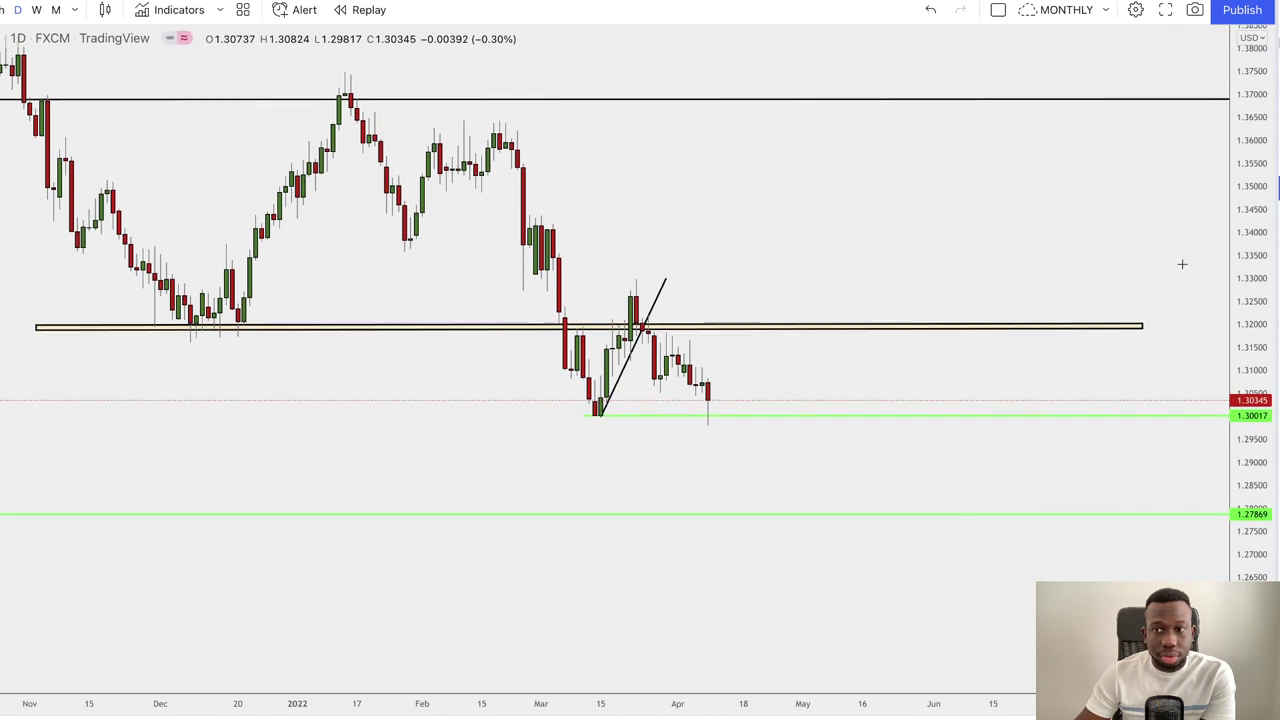
{"action": "scroll", "coordinate": [893, 241], "scroll_direction": "down", "scroll_amount": 2}
{"action": "left_click_drag", "start_coordinate": [893, 241], "coordinate": [940, 269]}
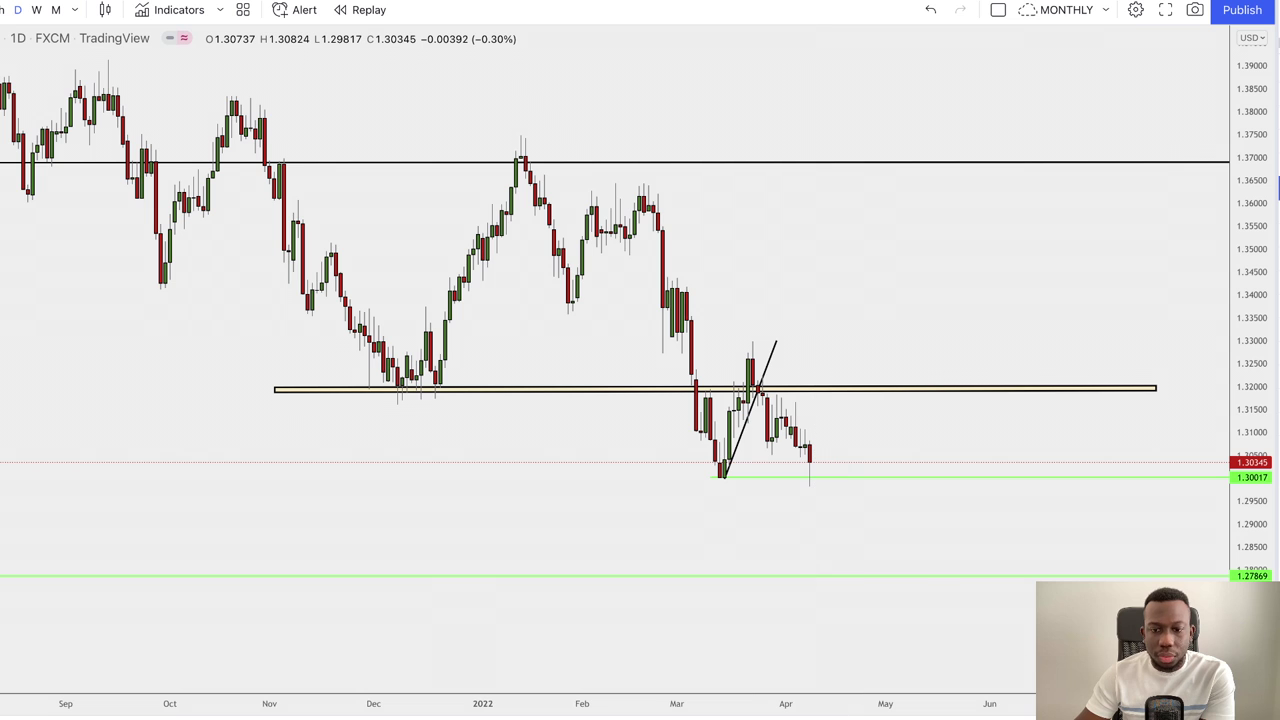
{"action": "scroll", "coordinate": [345, 130], "scroll_direction": "down", "scroll_amount": 4}
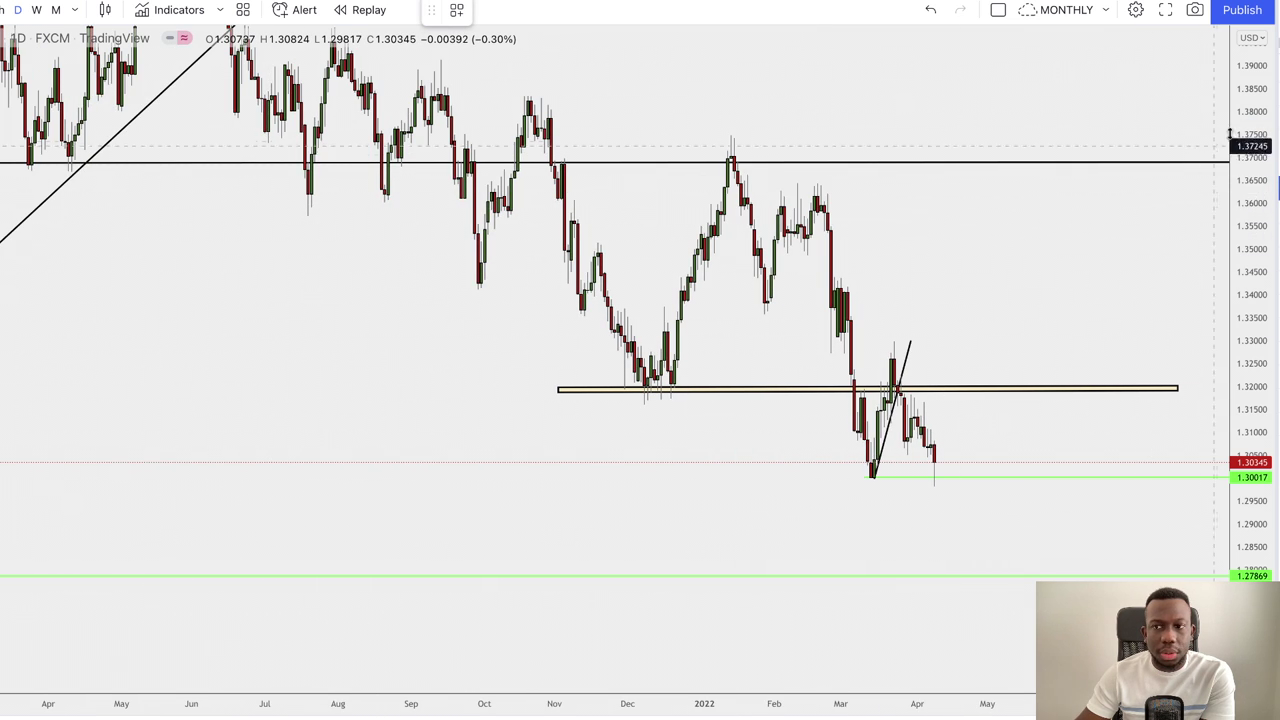
{"action": "left_click_drag", "start_coordinate": [1246, 118], "coordinate": [1248, 236]}
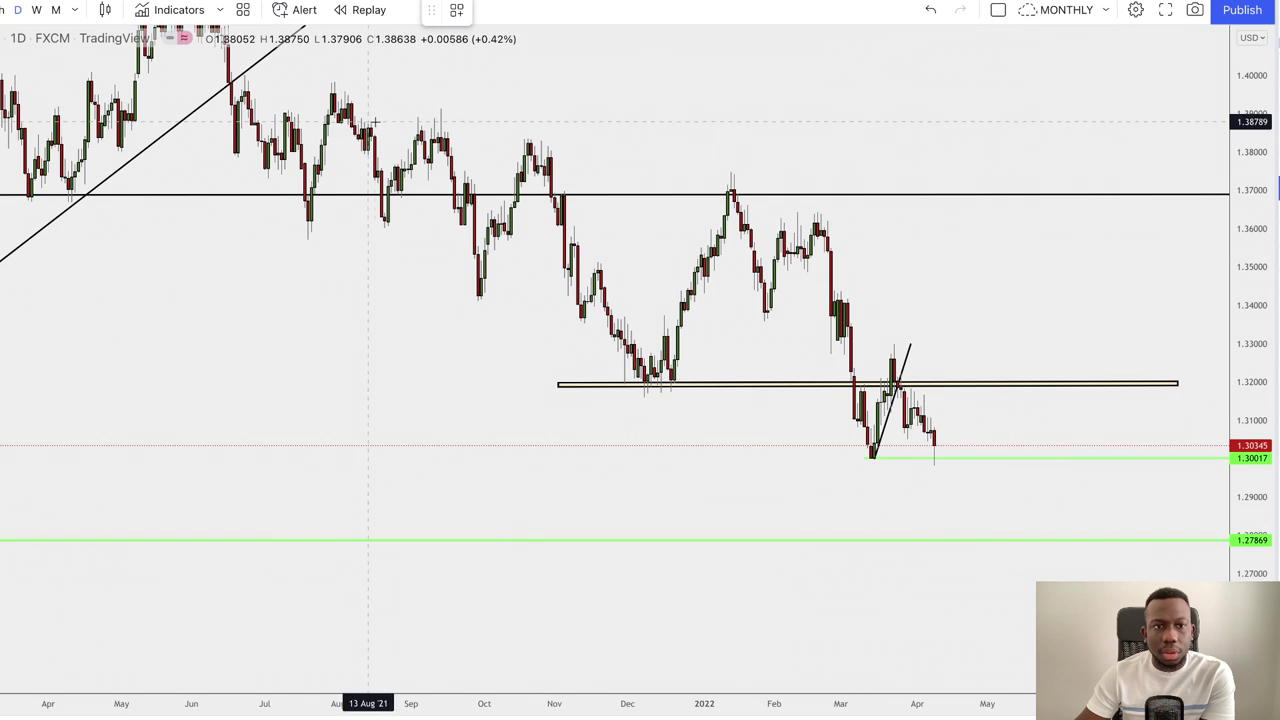
{"action": "left_click", "coordinate": [521, 141]}
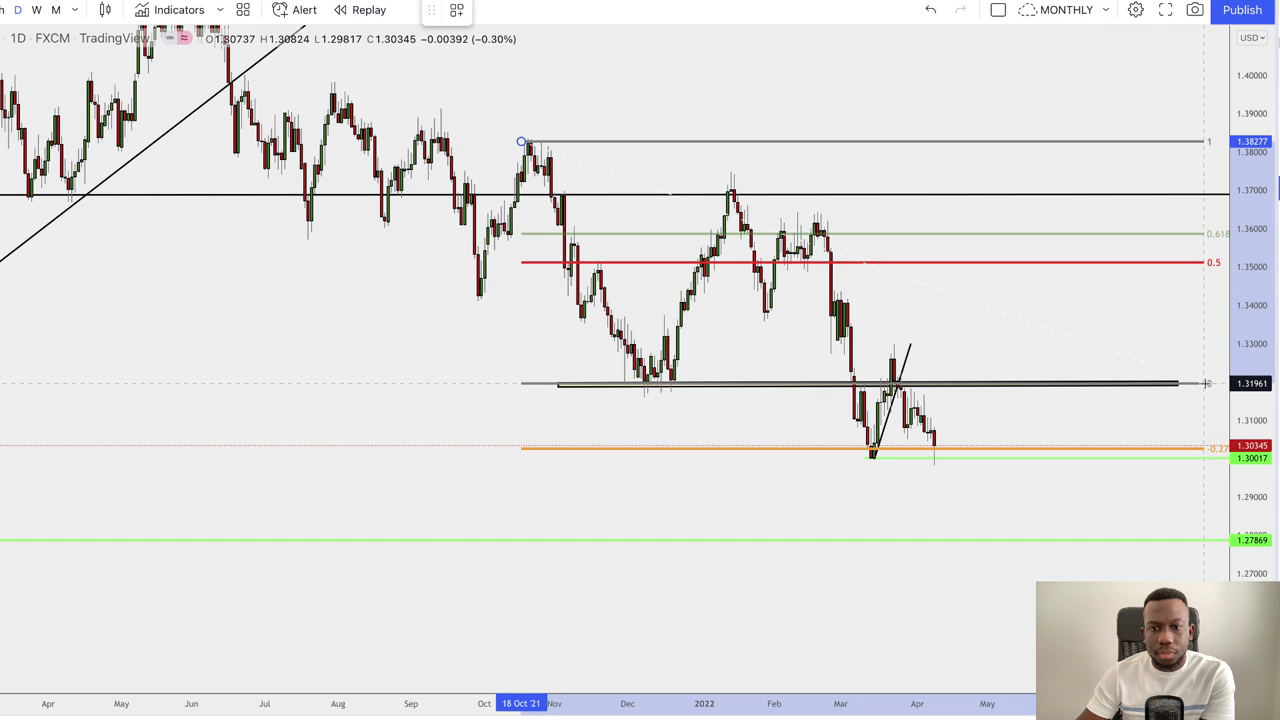
{"action": "key", "text": "Escape"}
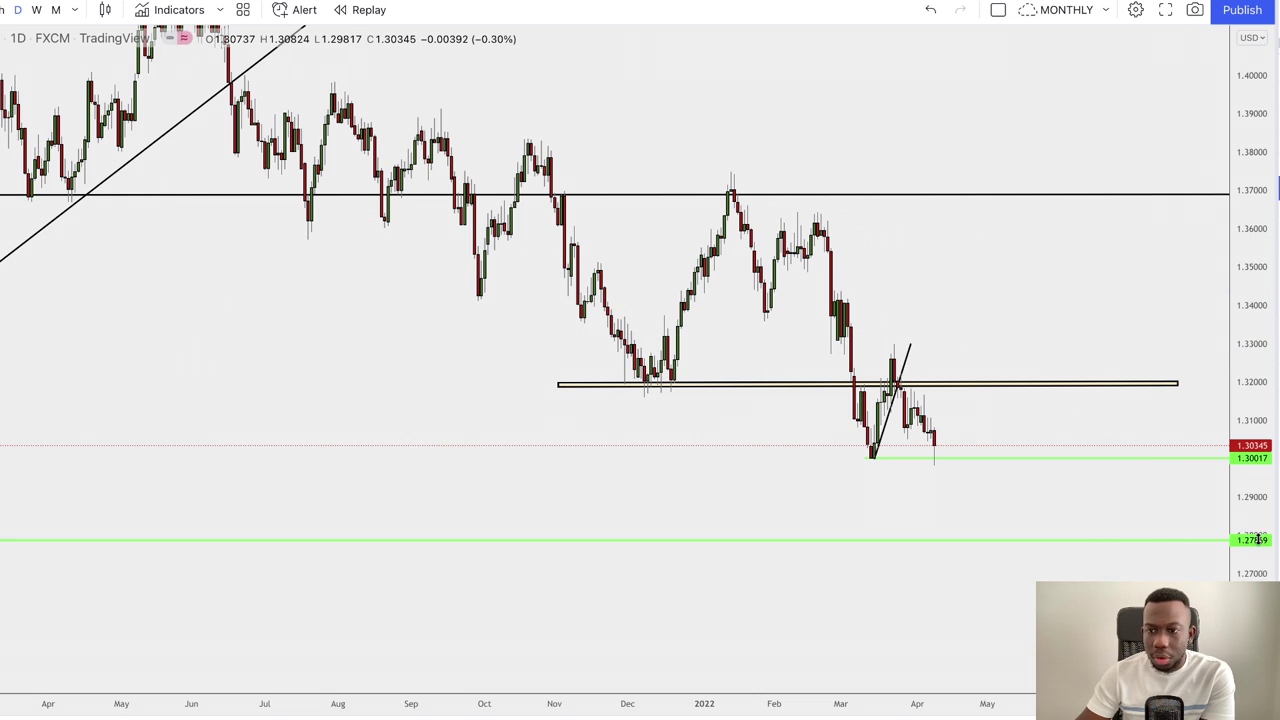
- Return to the 4-hour timeframe and review the decline from the zone near 1.32 to the green 1.30017 ray
{"action": "left_click_drag", "start_coordinate": [1258, 540], "coordinate": [1256, 492]}
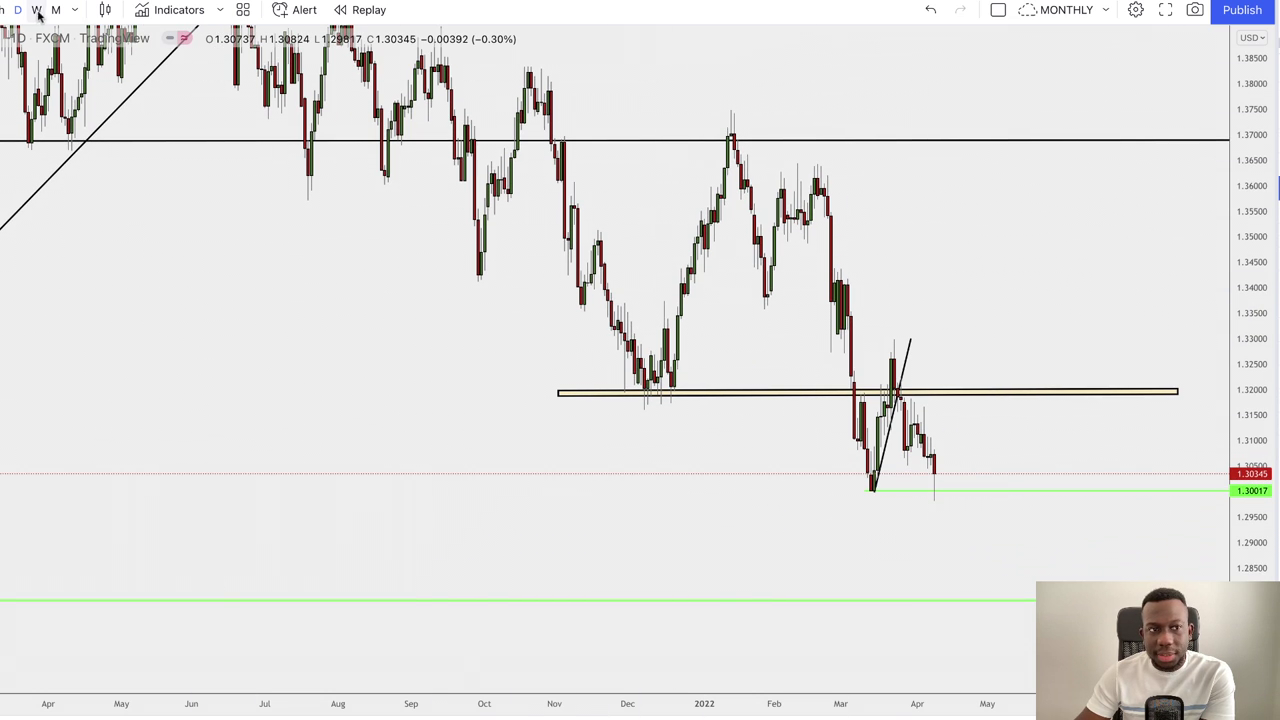
{"action": "left_click", "coordinate": [4, 10]}
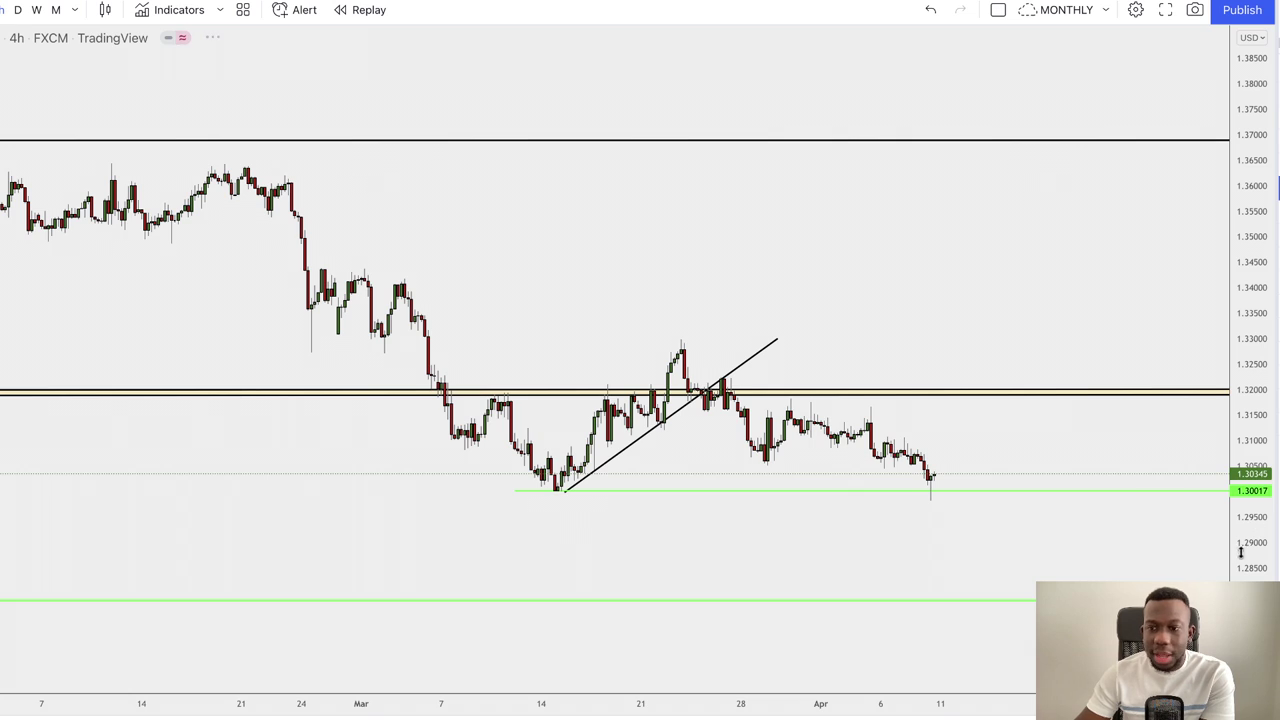
{"action": "double_click", "coordinate": [1240, 552]}
{"action": "scroll", "coordinate": [997, 289], "scroll_direction": "down", "scroll_amount": 5}
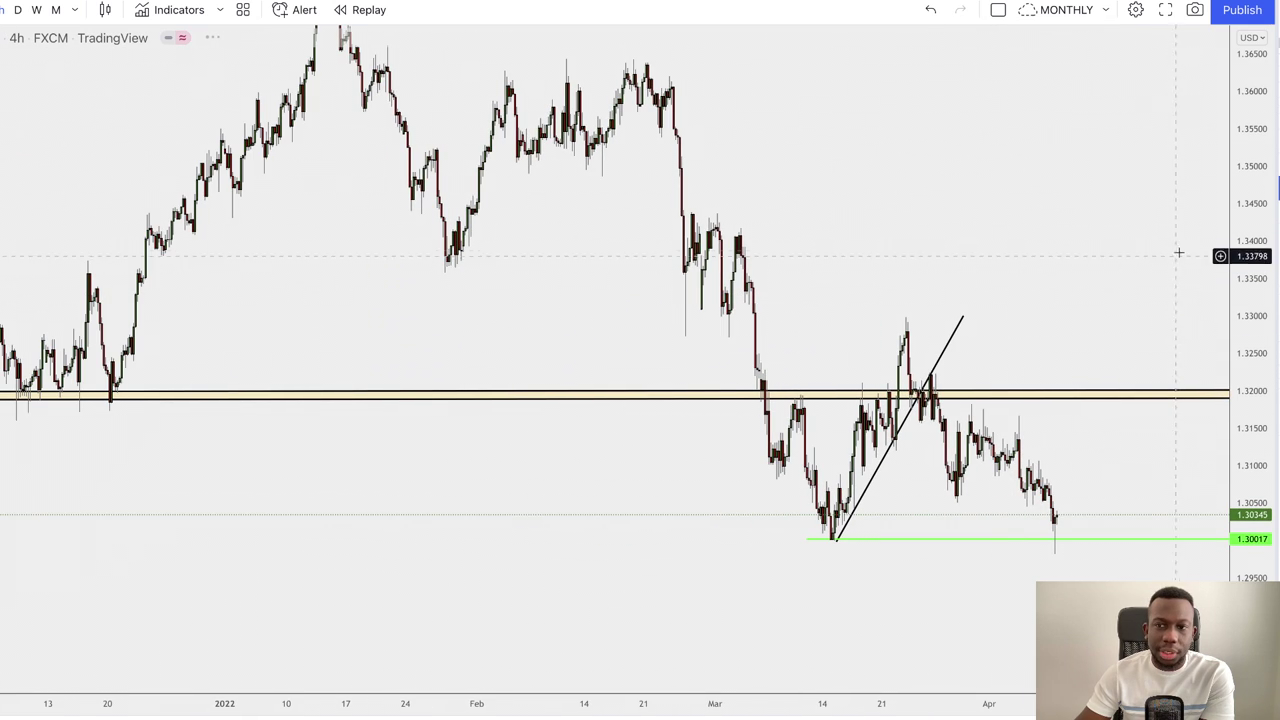
{"action": "scroll", "coordinate": [996, 395], "scroll_direction": "up", "scroll_amount": 2}
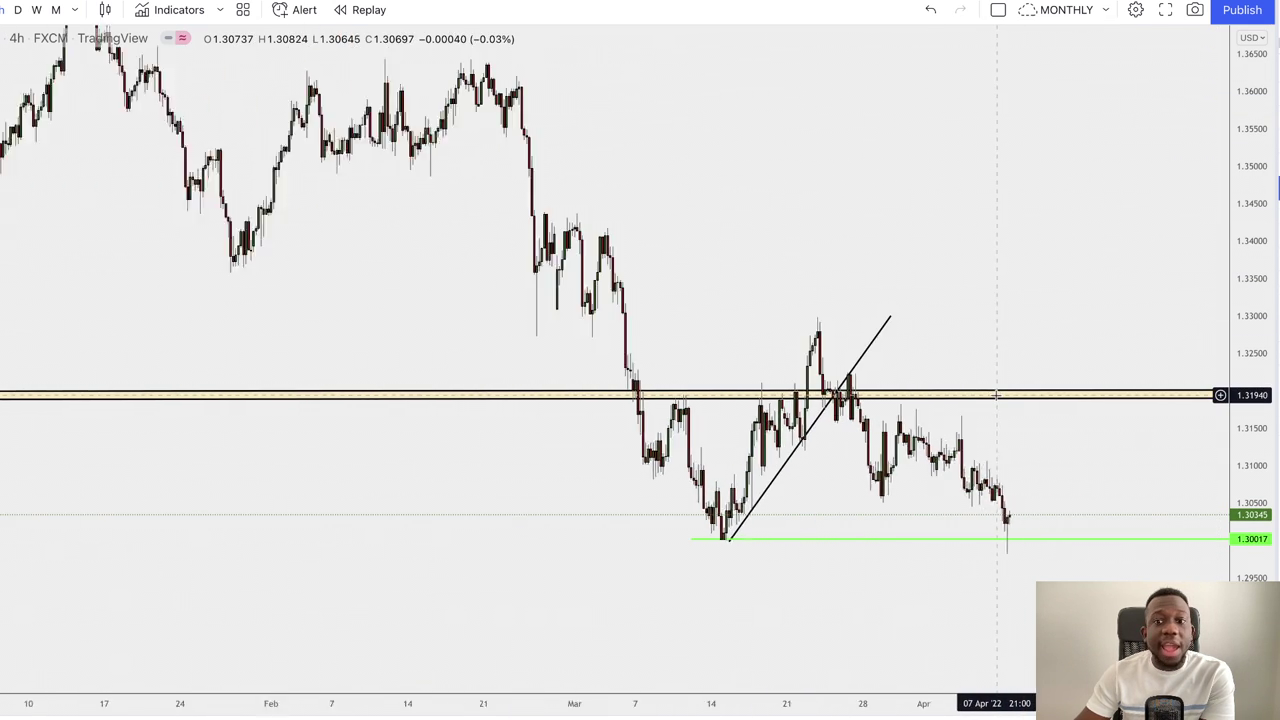
{"action": "scroll", "coordinate": [996, 393], "scroll_direction": "up", "scroll_amount": 2}
{"action": "scroll", "coordinate": [1006, 340], "scroll_direction": "up", "scroll_amount": 2}
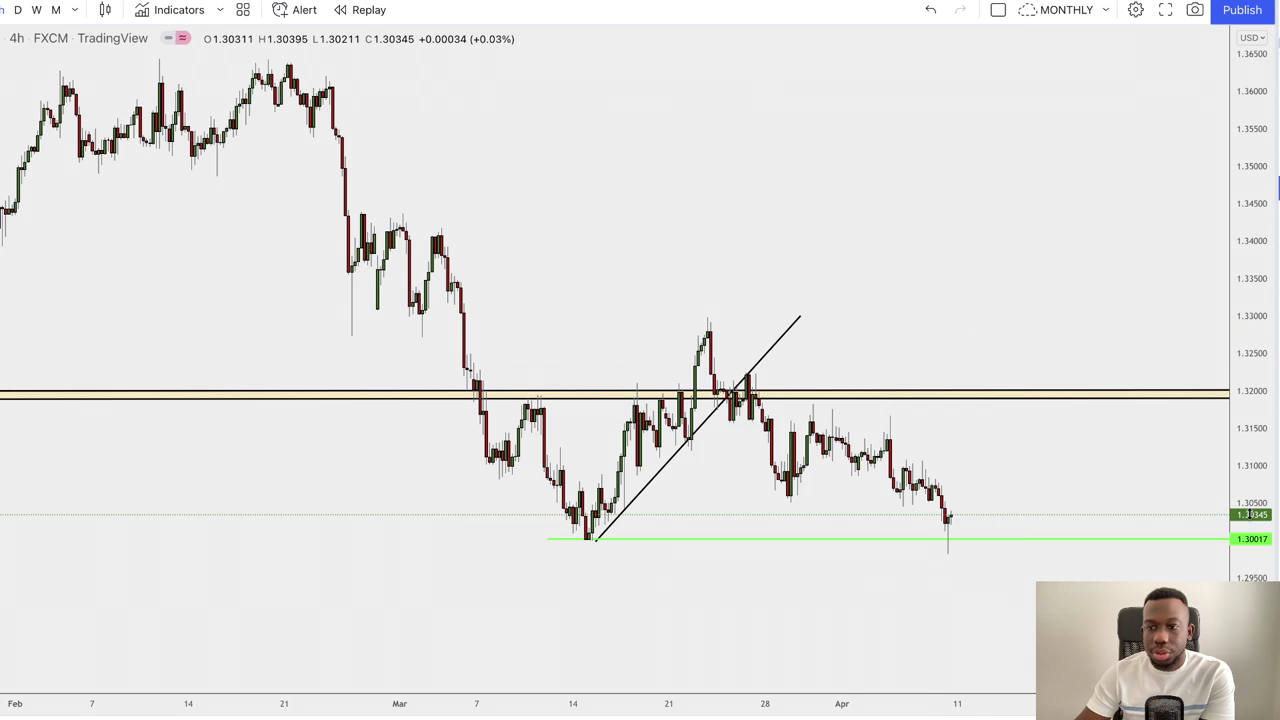
- Raise the lower green horizontal support line to 1.28003
{"action": "left_click_drag", "start_coordinate": [994, 334], "coordinate": [962, 216]}
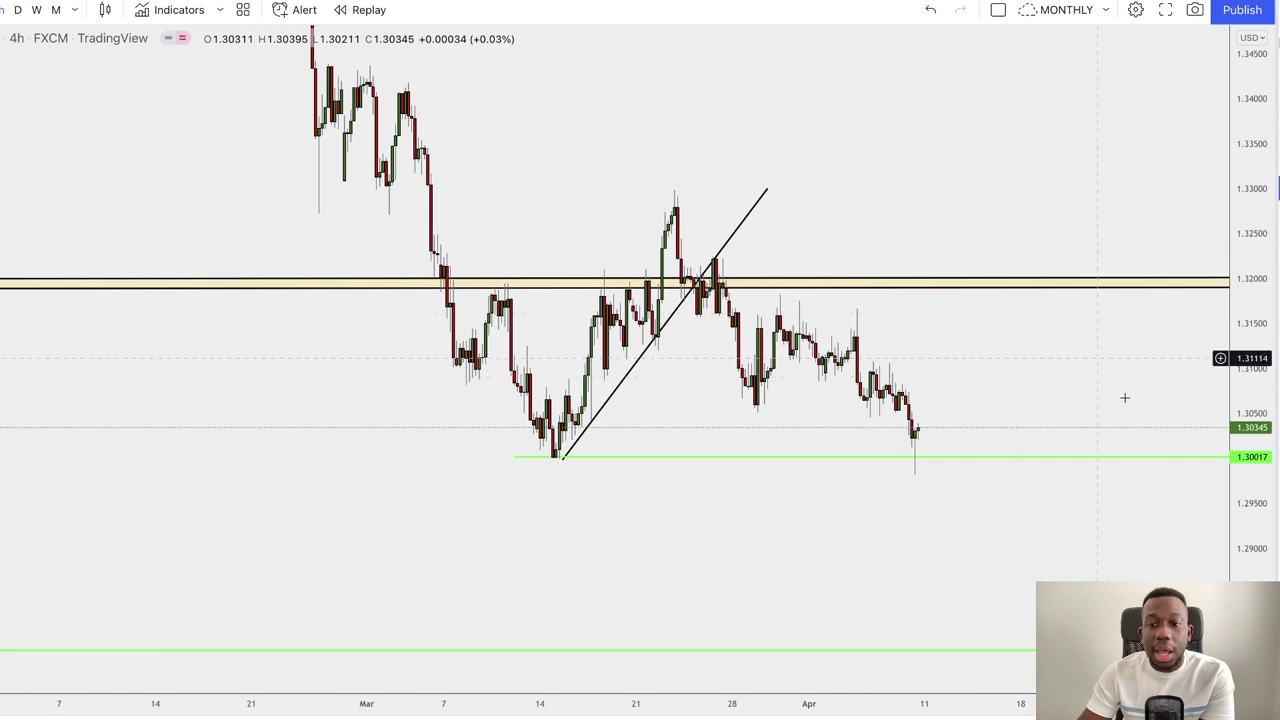
{"action": "left_click_drag", "start_coordinate": [1120, 405], "coordinate": [1056, 391]}
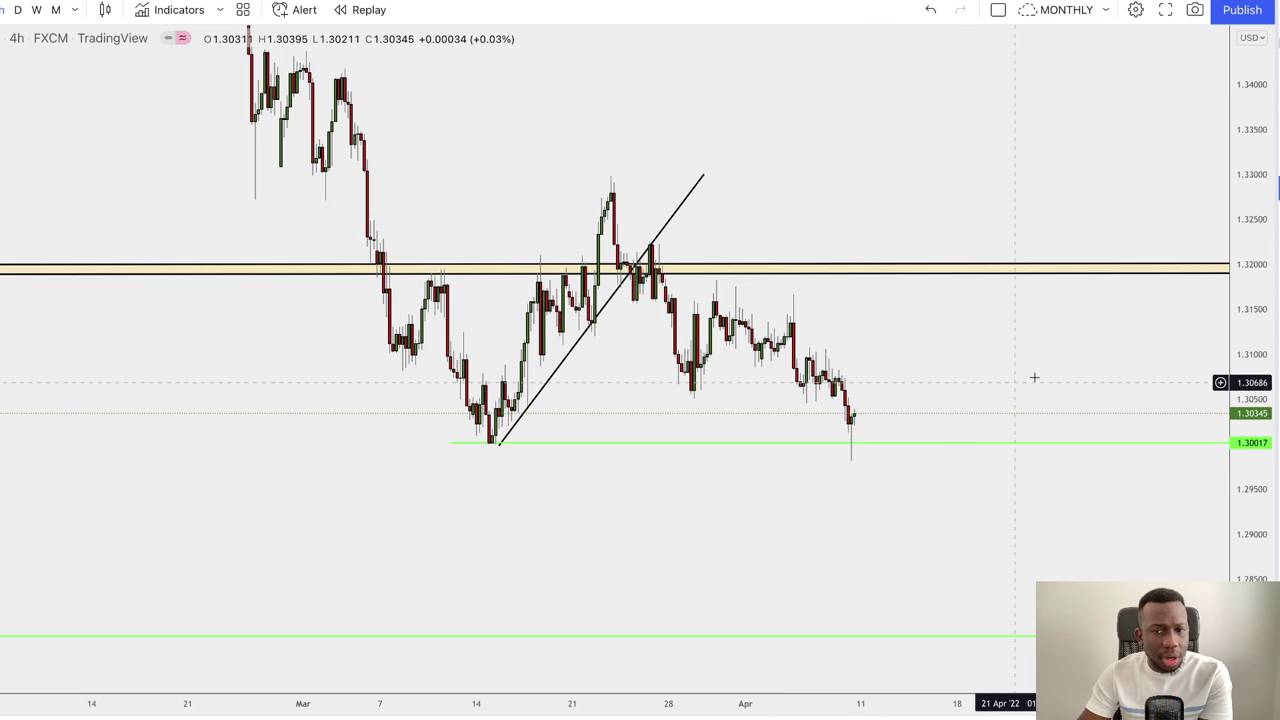
{"action": "left_click", "coordinate": [965, 312]}
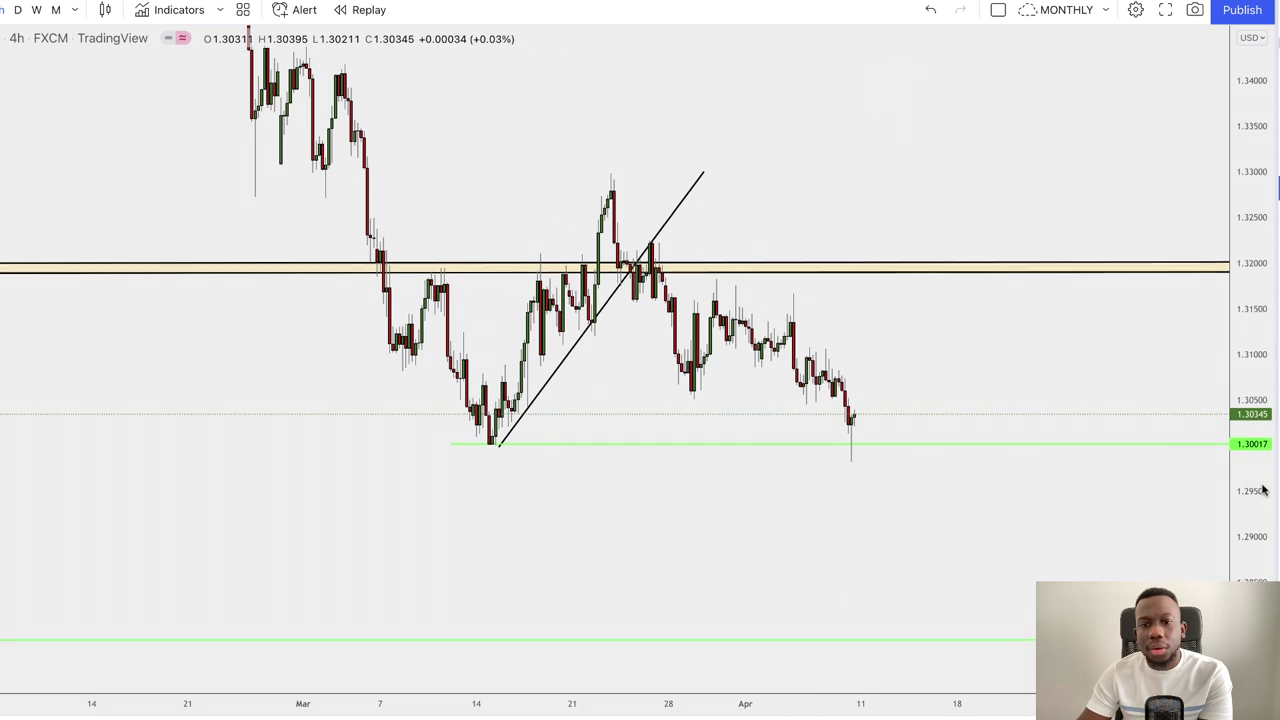
{"action": "scroll", "coordinate": [1057, 354], "scroll_direction": "right", "scroll_amount": 3}
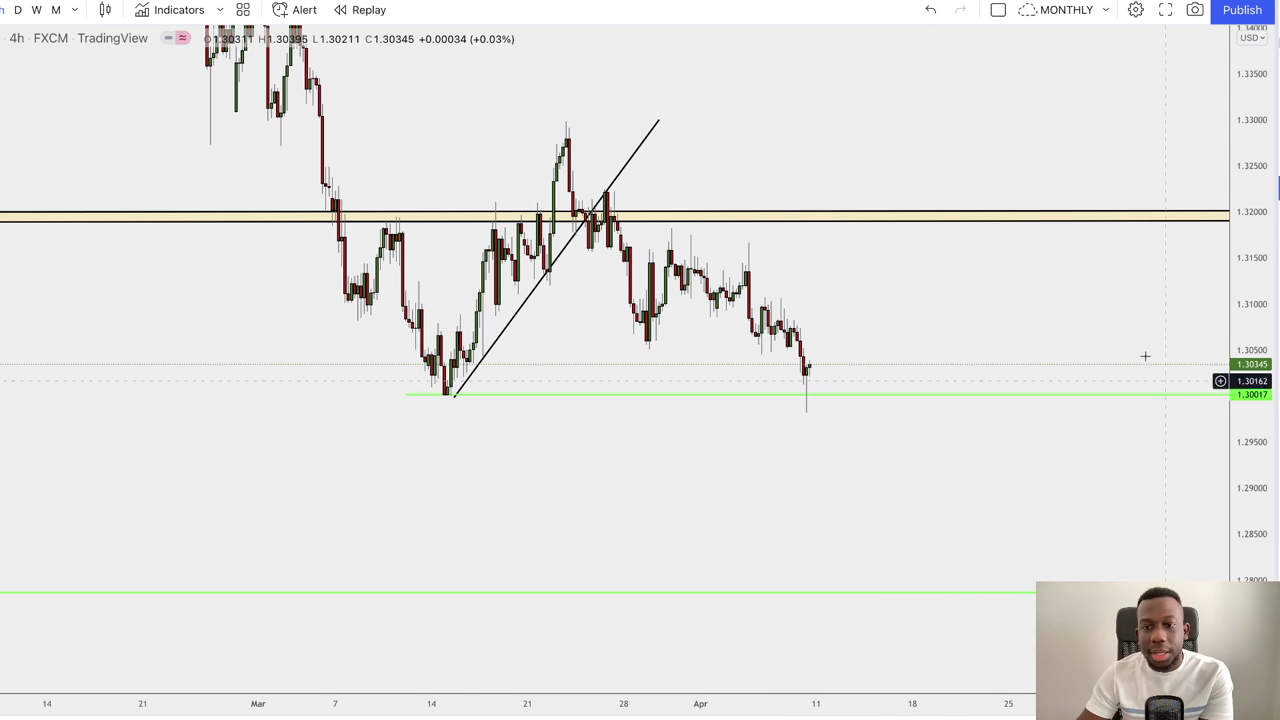
{"action": "left_click_drag", "start_coordinate": [1143, 357], "coordinate": [1022, 310]}
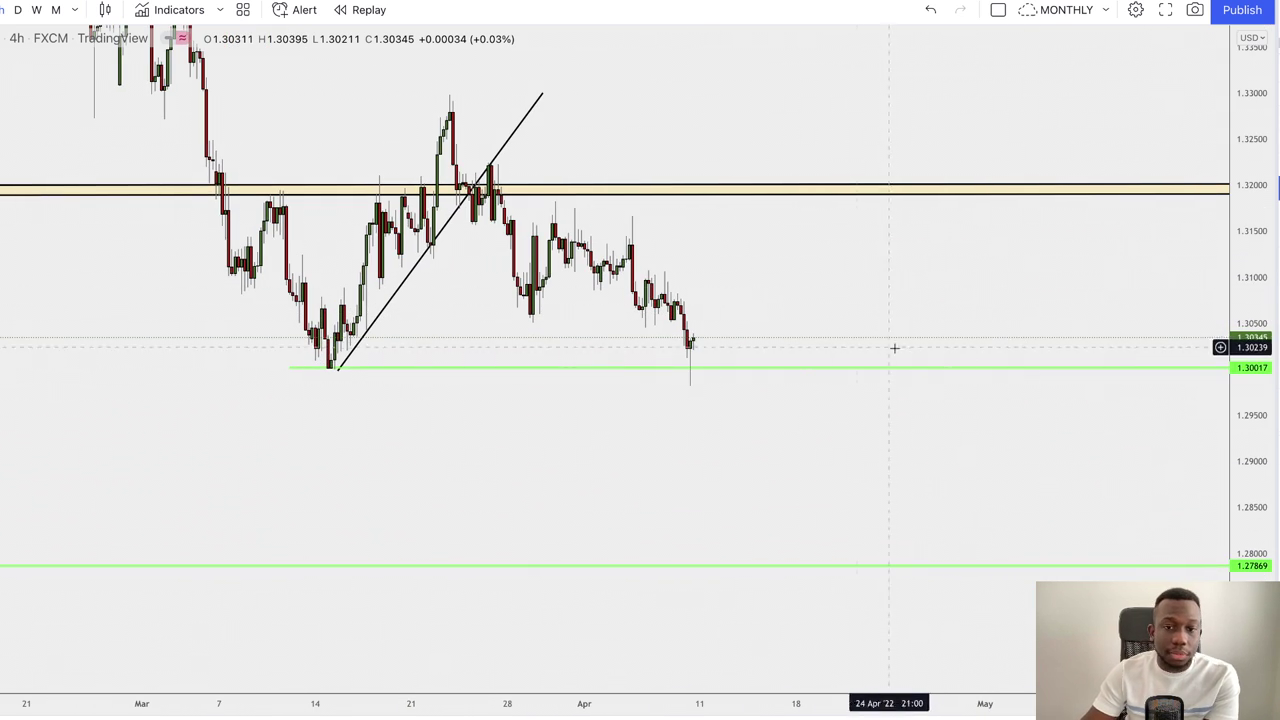
{"action": "left_click_drag", "start_coordinate": [788, 309], "coordinate": [794, 307]}
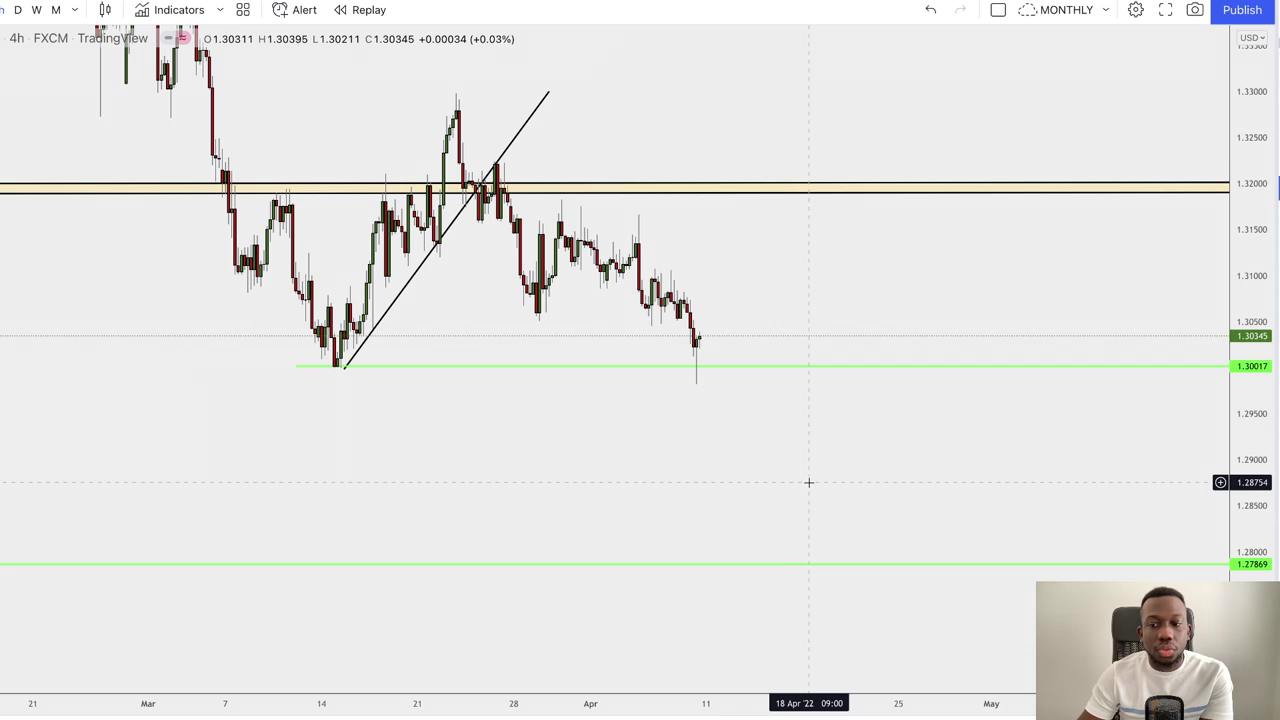
{"action": "left_click_drag", "start_coordinate": [845, 566], "coordinate": [849, 551]}
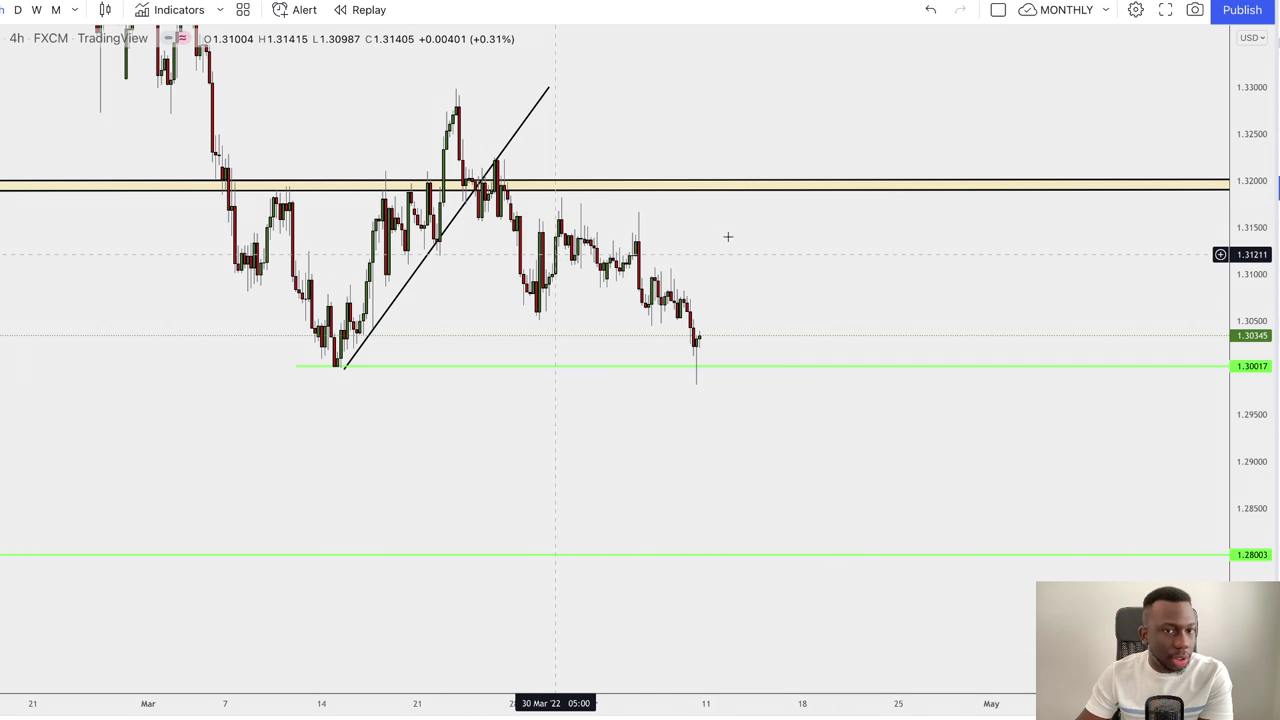
- Switch to the weekly timeframe to check the lower green support line against the circled 2020 low
{"action": "left_click_drag", "start_coordinate": [1270, 234], "coordinate": [1257, 314]}
{"action": "left_click_drag", "start_coordinate": [1250, 198], "coordinate": [1260, 262]}
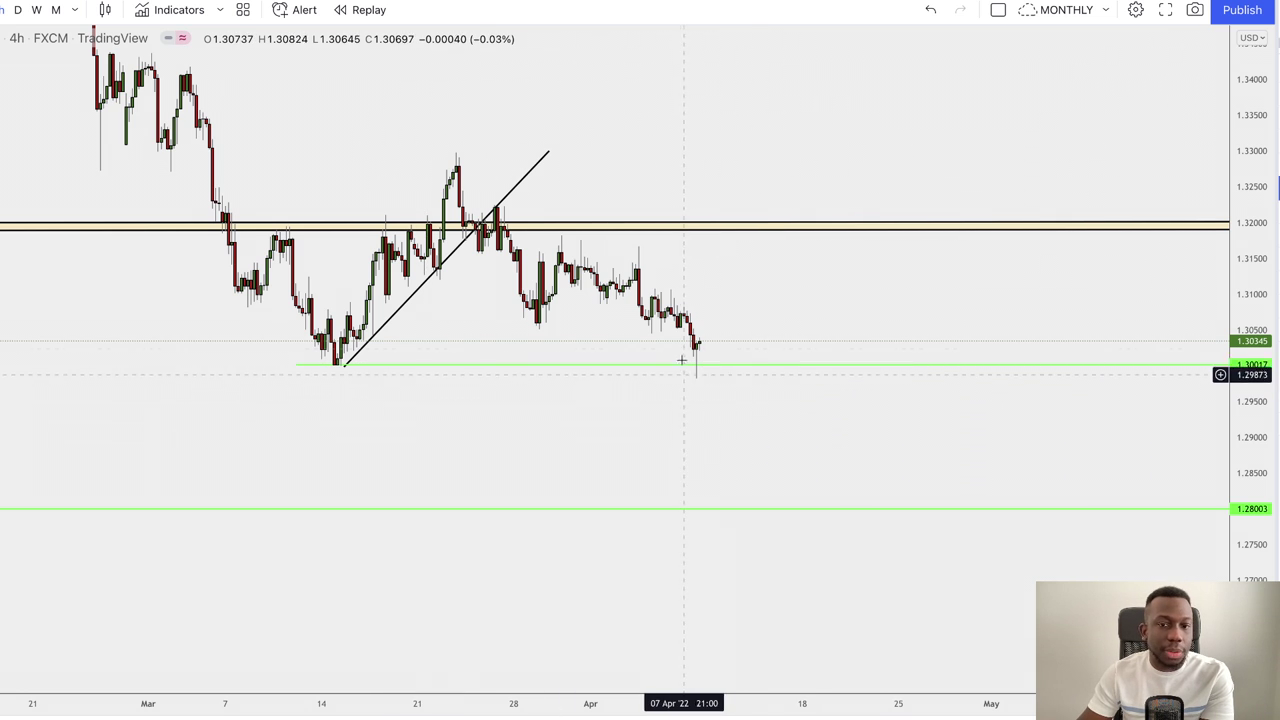
{"action": "left_click", "coordinate": [33, 12]}
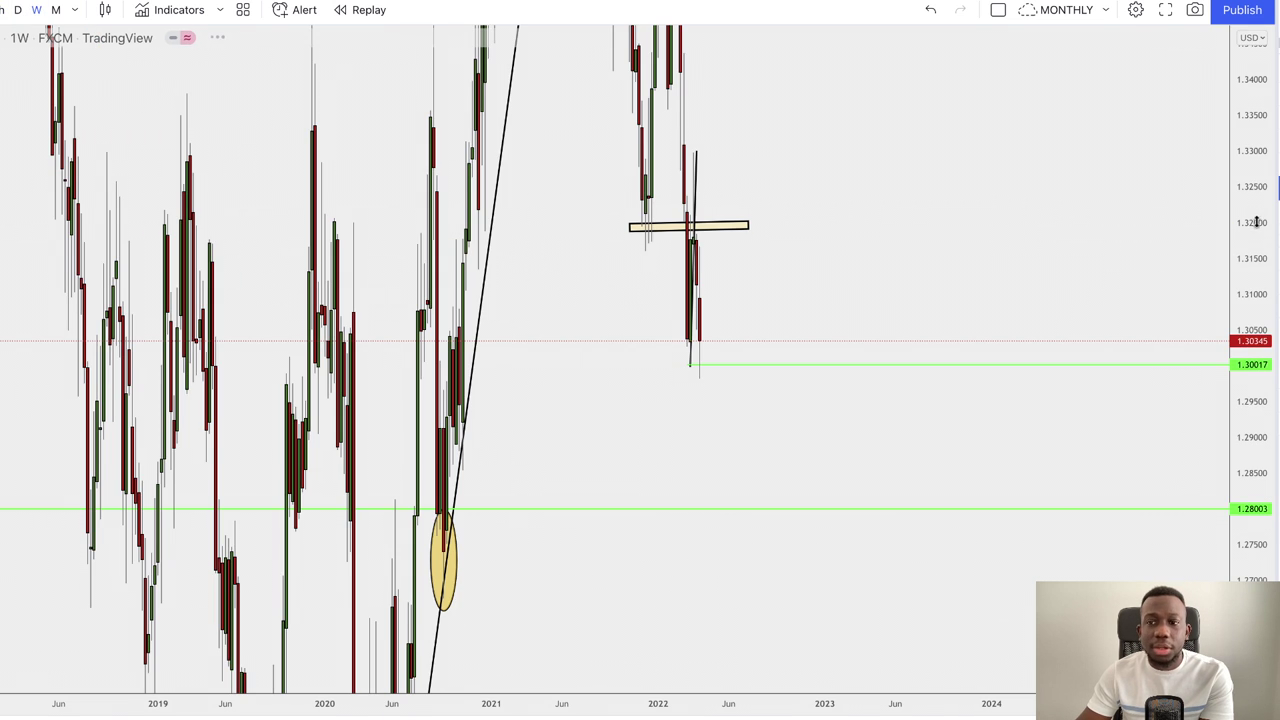
- Examine the weekly price structure from the 2020 lows to the latest decline, between the blue zones near 1.42 and 1.22
{"action": "left_click_drag", "start_coordinate": [1256, 208], "coordinate": [1243, 432]}
{"action": "scroll", "coordinate": [824, 233], "scroll_direction": "up", "scroll_amount": 2}
{"action": "left_click_drag", "start_coordinate": [797, 231], "coordinate": [929, 231]}
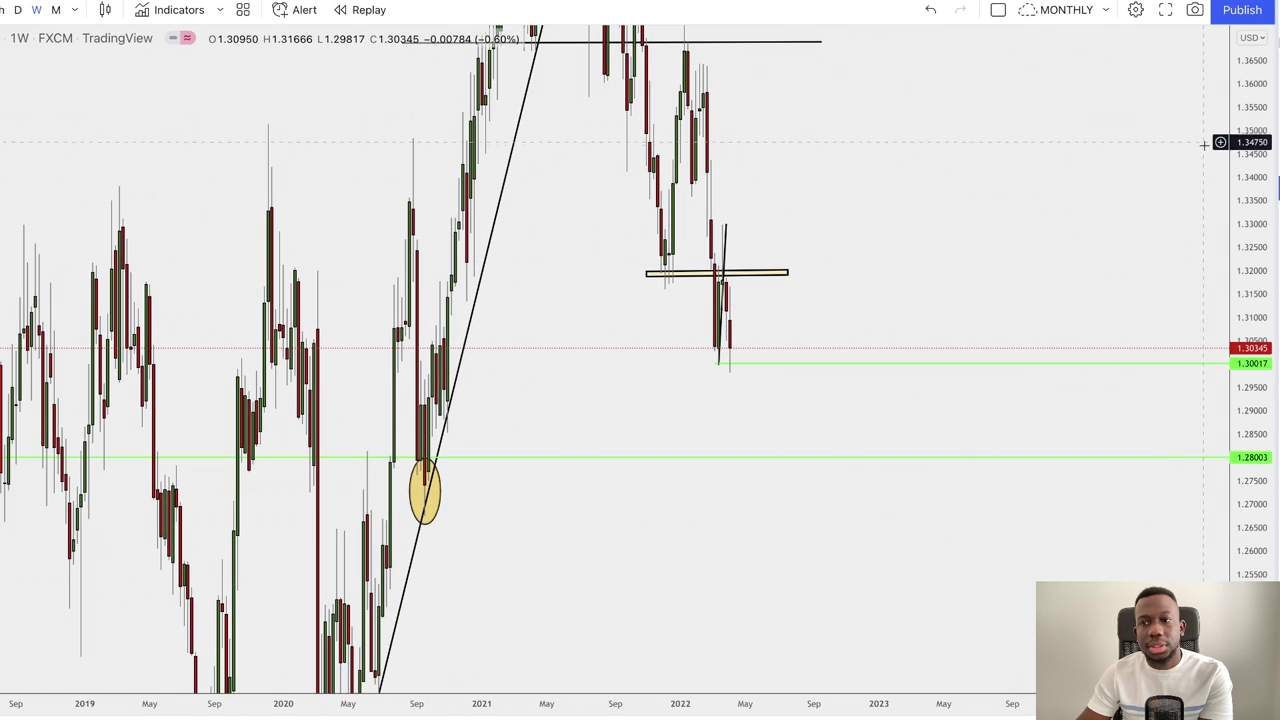
{"action": "left_click_drag", "start_coordinate": [1258, 139], "coordinate": [1245, 400]}
{"action": "scroll", "coordinate": [950, 298], "scroll_direction": "up", "scroll_amount": 3}
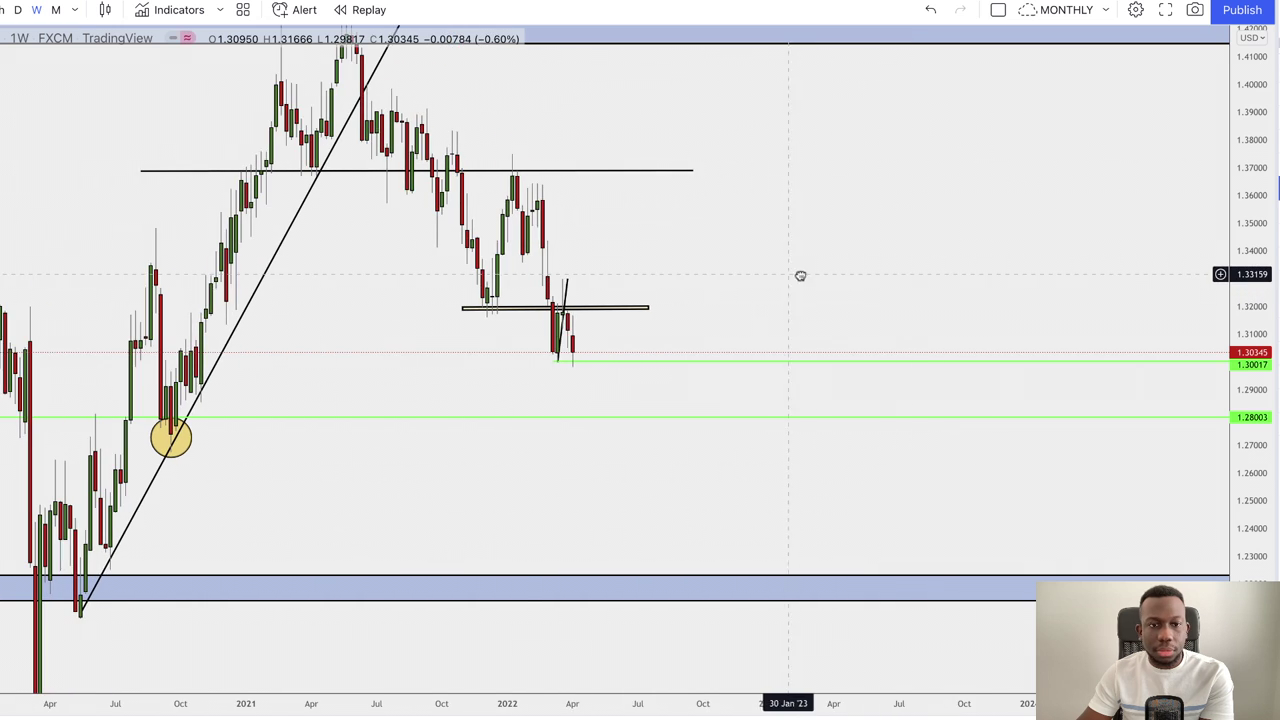
{"action": "left_click_drag", "start_coordinate": [800, 275], "coordinate": [819, 276]}
{"action": "left_click_drag", "start_coordinate": [1263, 232], "coordinate": [1255, 328]}
{"action": "left_click_drag", "start_coordinate": [903, 284], "coordinate": [1020, 273]}
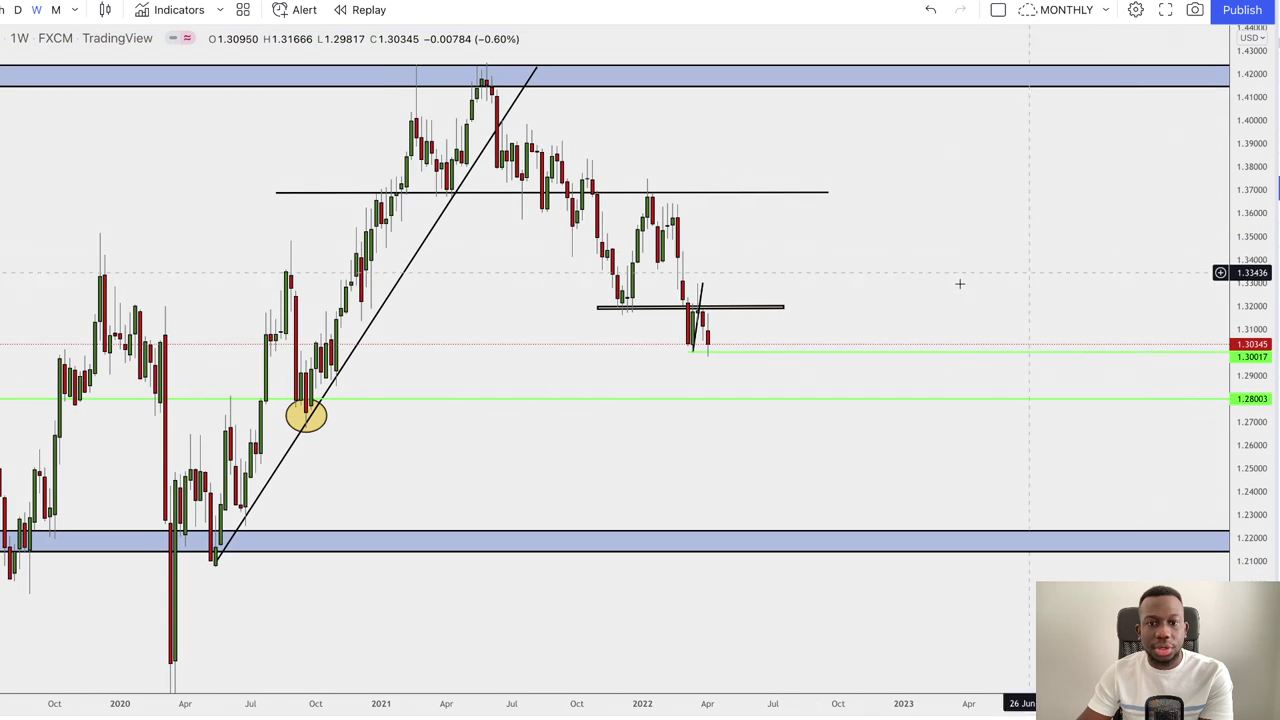
{"action": "scroll", "coordinate": [915, 247], "scroll_direction": "up", "scroll_amount": 1}
{"action": "left_click_drag", "start_coordinate": [914, 246], "coordinate": [1029, 246]}
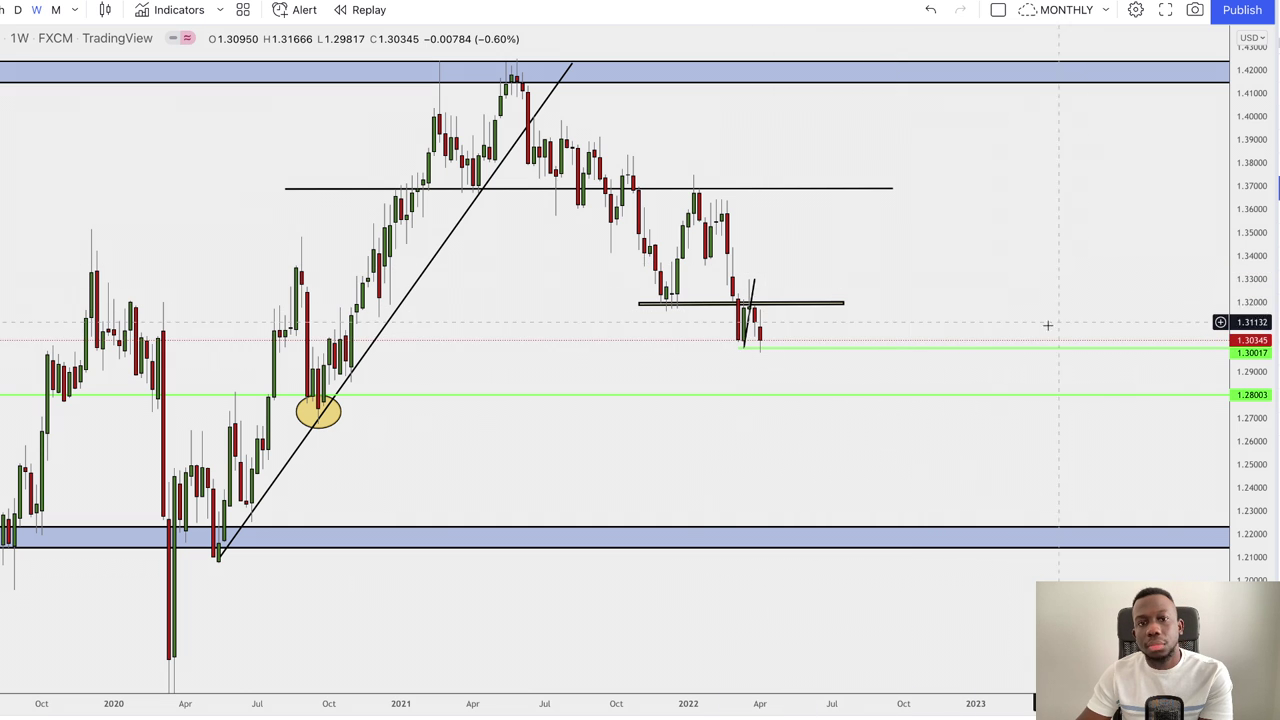
{"action": "left_click_drag", "start_coordinate": [1012, 294], "coordinate": [1089, 306]}
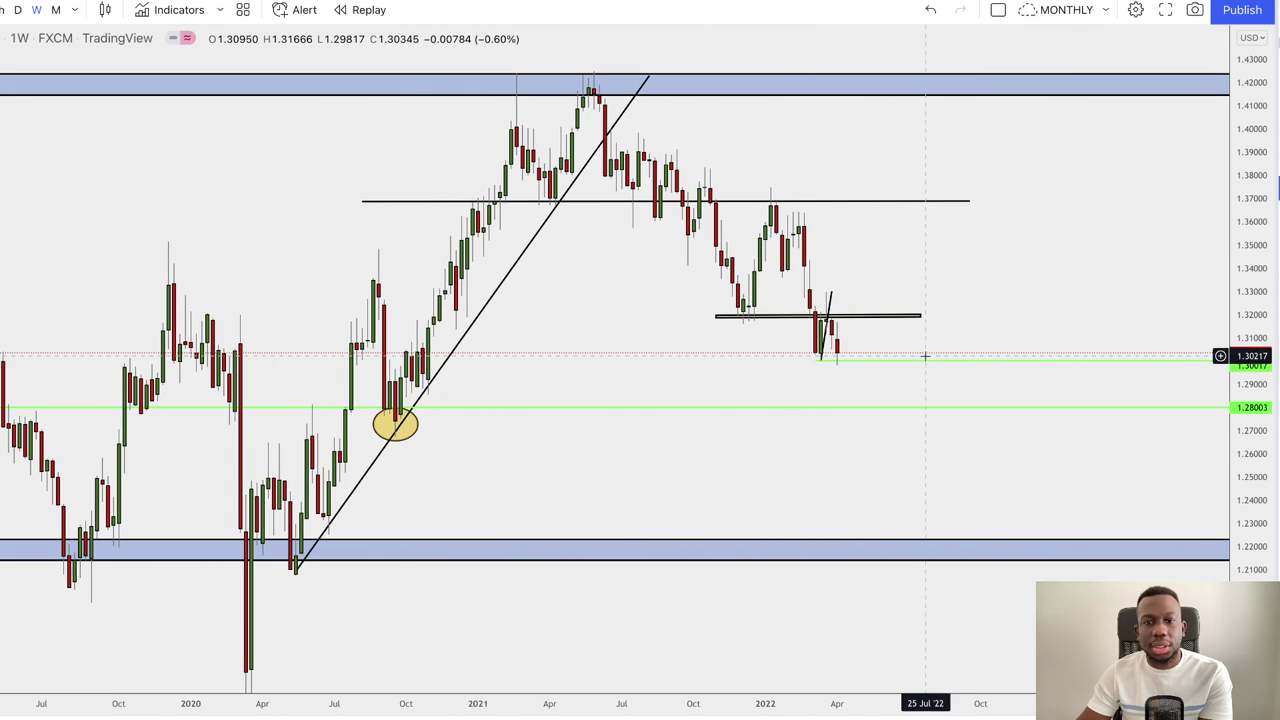
- Switch to the monthly timeframe and review how price since 2016 reacts around the lower green support line
{"action": "left_click", "coordinate": [55, 9]}
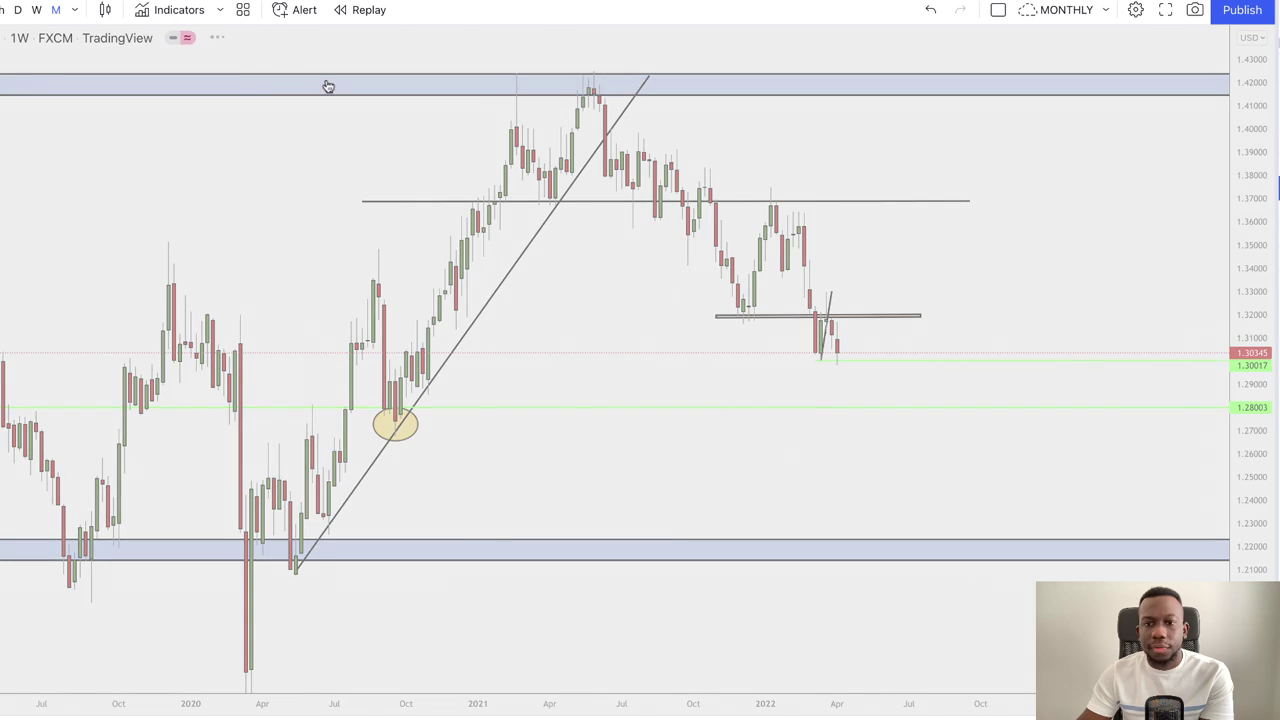
{"action": "scroll", "coordinate": [1096, 300], "scroll_direction": "up", "scroll_amount": 3}
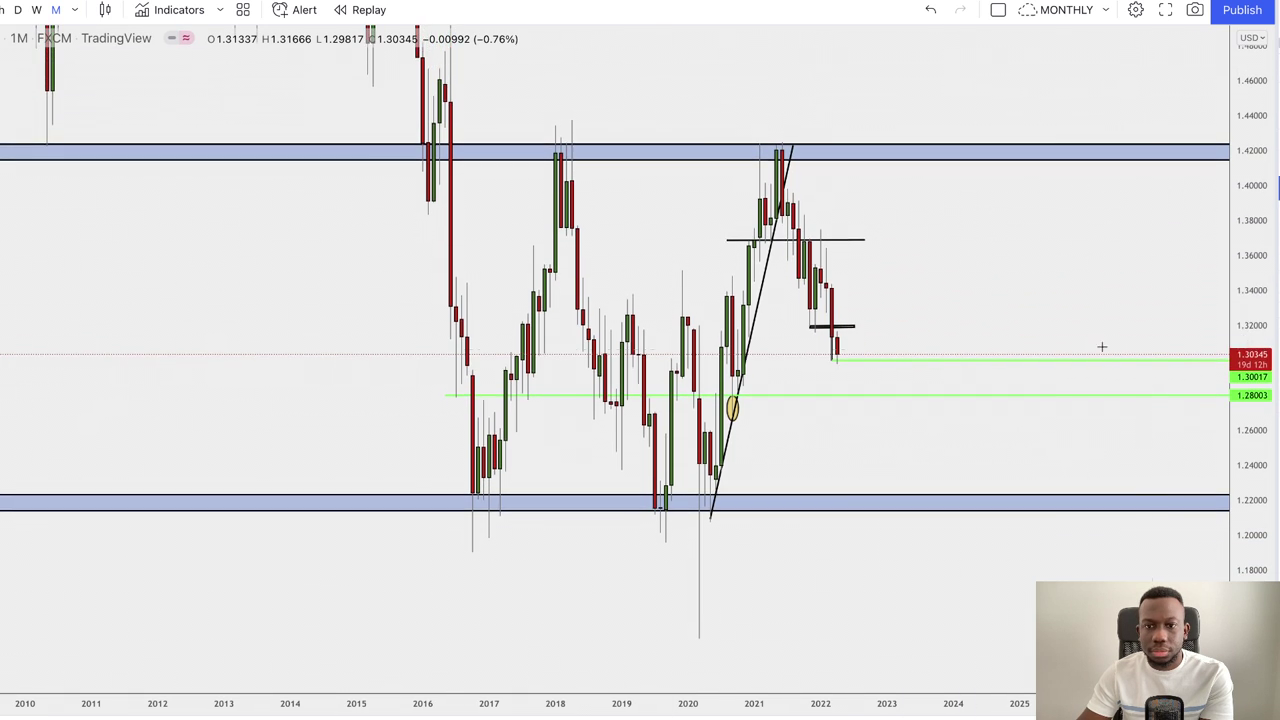
{"action": "scroll", "coordinate": [789, 231], "scroll_direction": "up", "scroll_amount": 2}
{"action": "left_click_drag", "start_coordinate": [1271, 251], "coordinate": [1259, 305]}
{"action": "left_click_drag", "start_coordinate": [1051, 234], "coordinate": [1053, 238]}
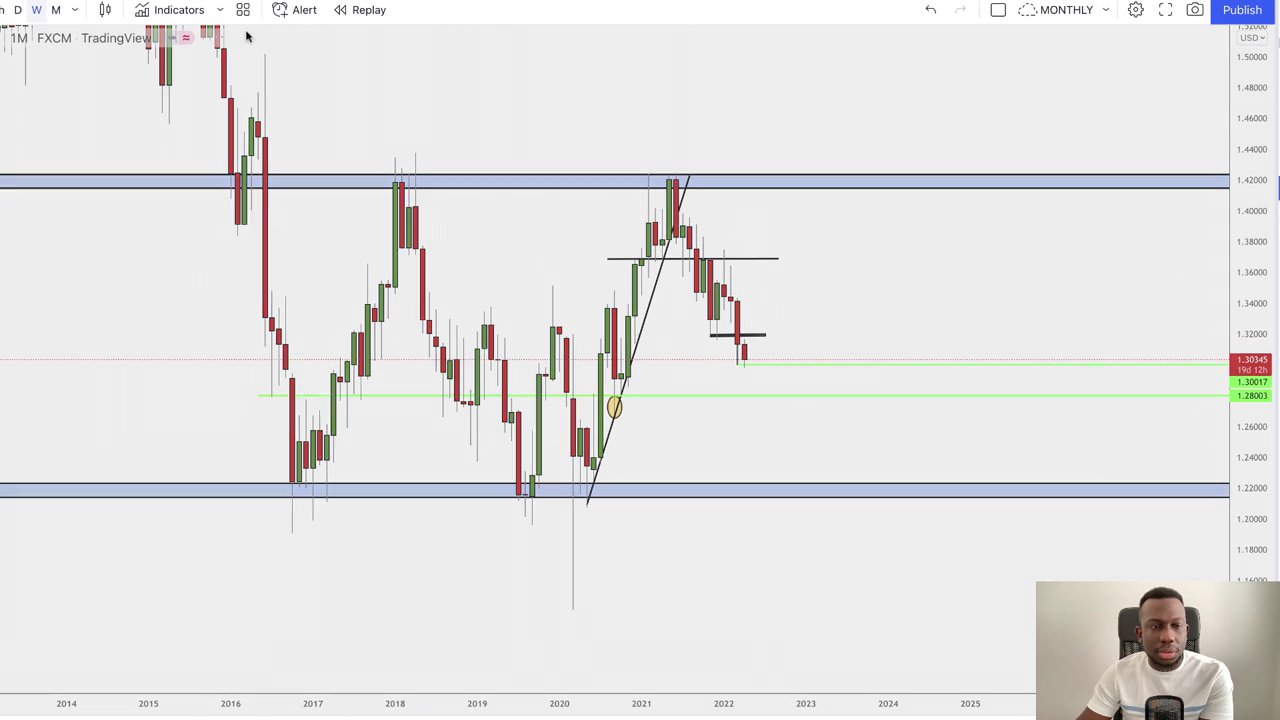
- Return to the weekly timeframe and raise the lower green horizontal support line to 1.28951
{"action": "left_click", "coordinate": [36, 9]}
{"action": "scroll", "coordinate": [560, 400], "scroll_direction": "down", "scroll_amount": 5}
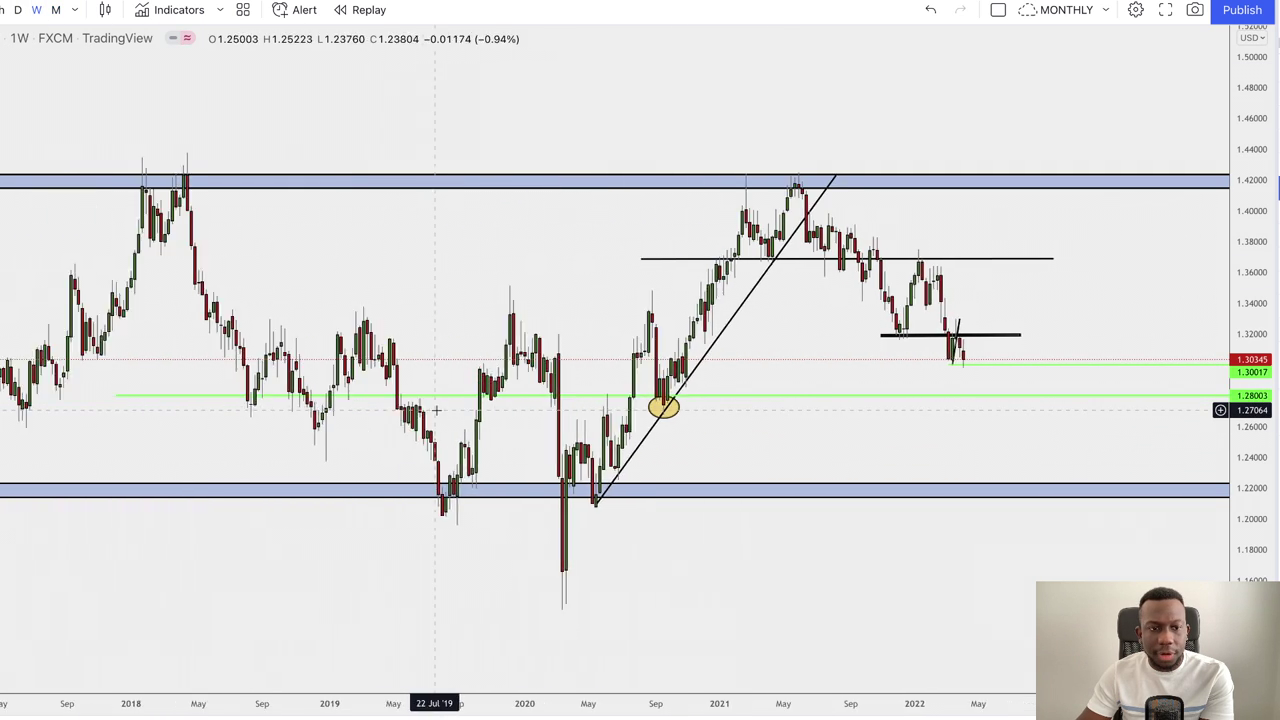
{"action": "scroll", "coordinate": [436, 410], "scroll_direction": "down", "scroll_amount": 3}
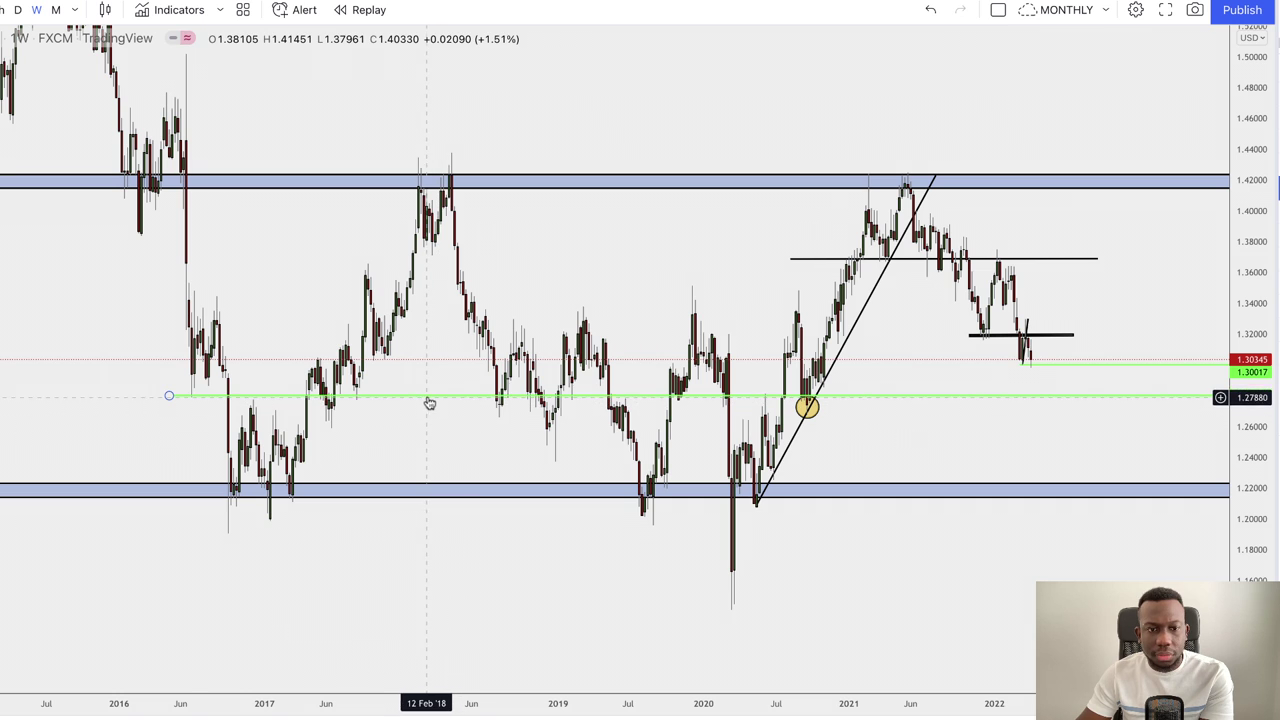
{"action": "left_click_drag", "start_coordinate": [429, 403], "coordinate": [430, 381]}
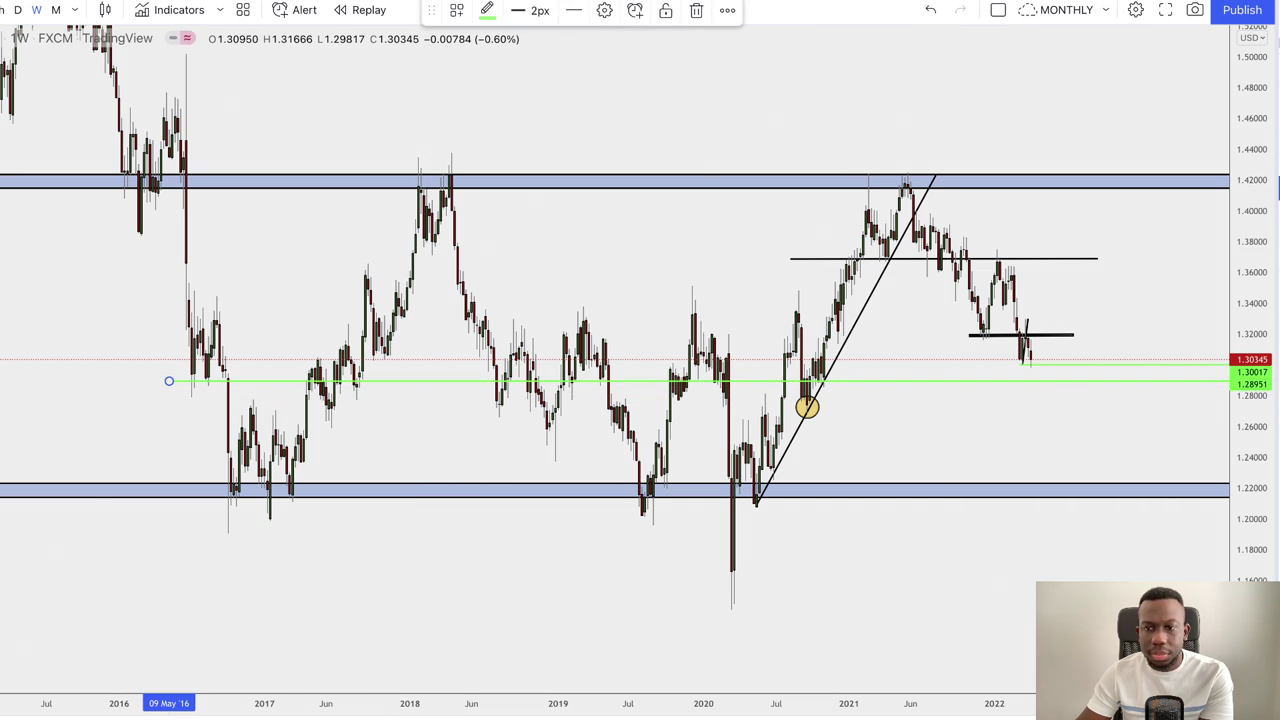
{"action": "left_click_drag", "start_coordinate": [1252, 520], "coordinate": [1252, 390]}
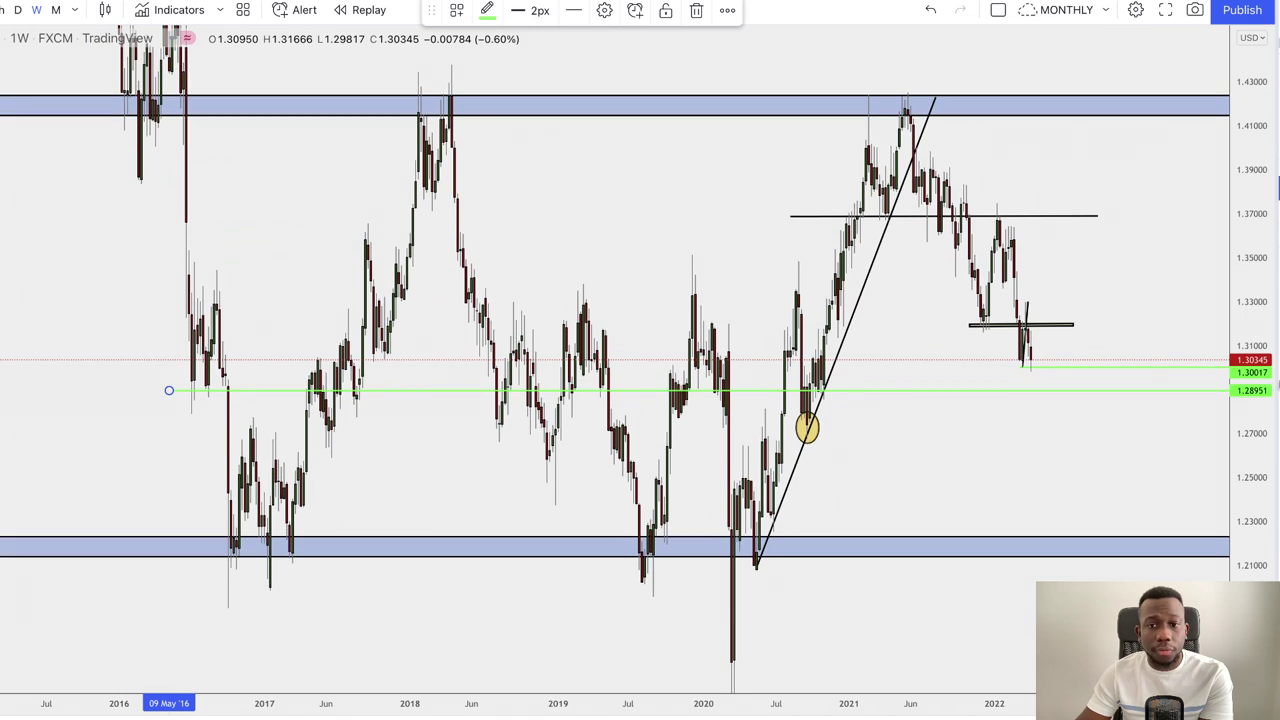
- Check the raised green support line against price on the monthly timeframe and again on the weekly timeframe
{"action": "left_click", "coordinate": [55, 10]}
{"action": "scroll", "coordinate": [900, 343], "scroll_direction": "up", "scroll_amount": 3}
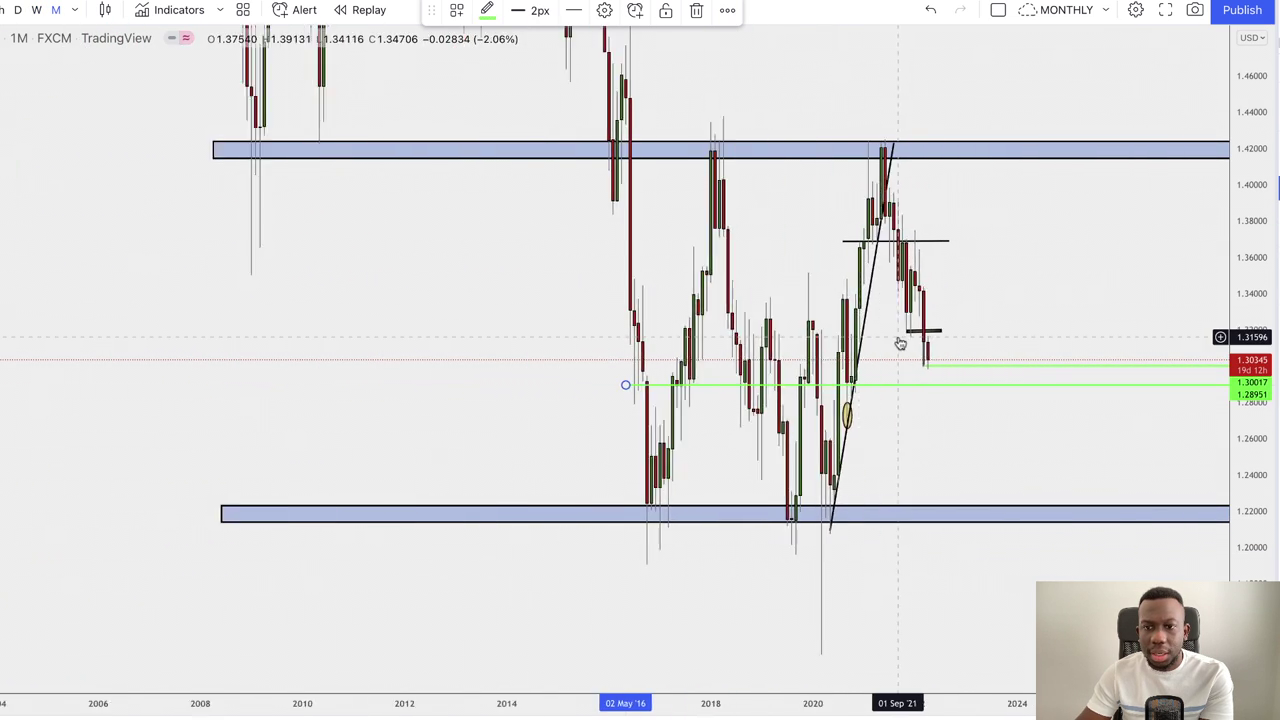
{"action": "scroll", "coordinate": [694, 420], "scroll_direction": "up", "scroll_amount": 5}
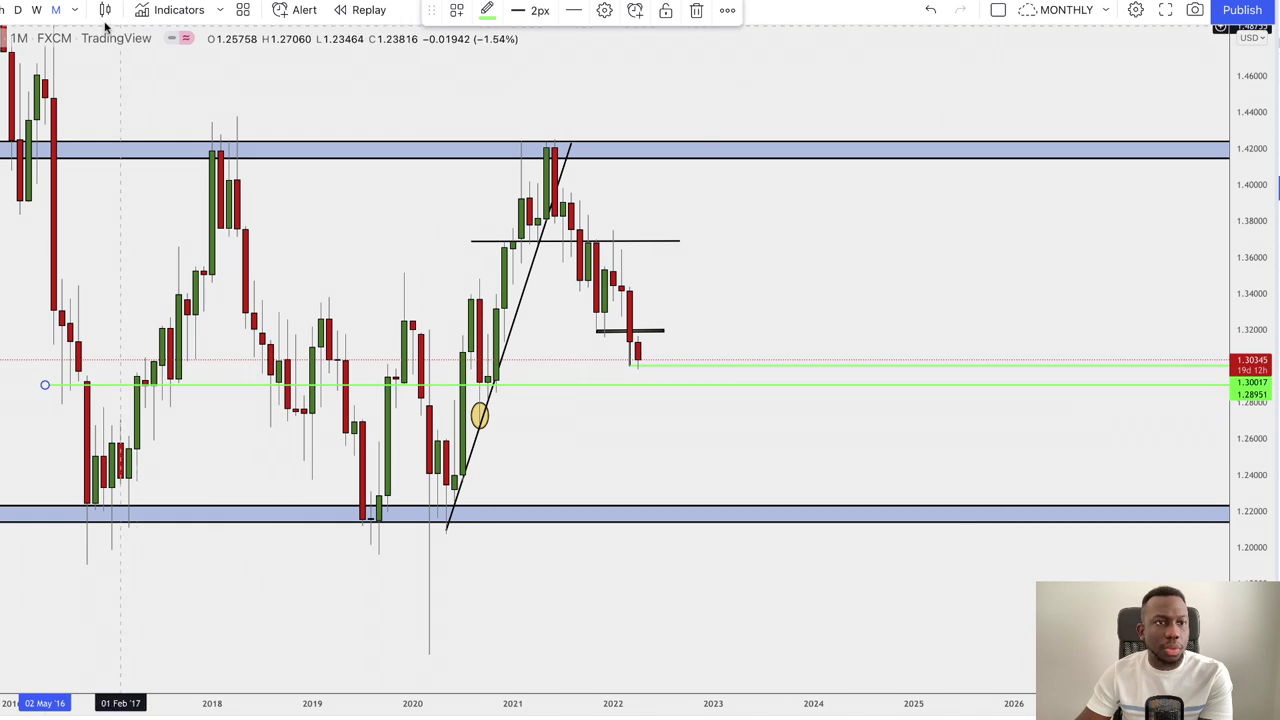
{"action": "left_click", "coordinate": [36, 10]}
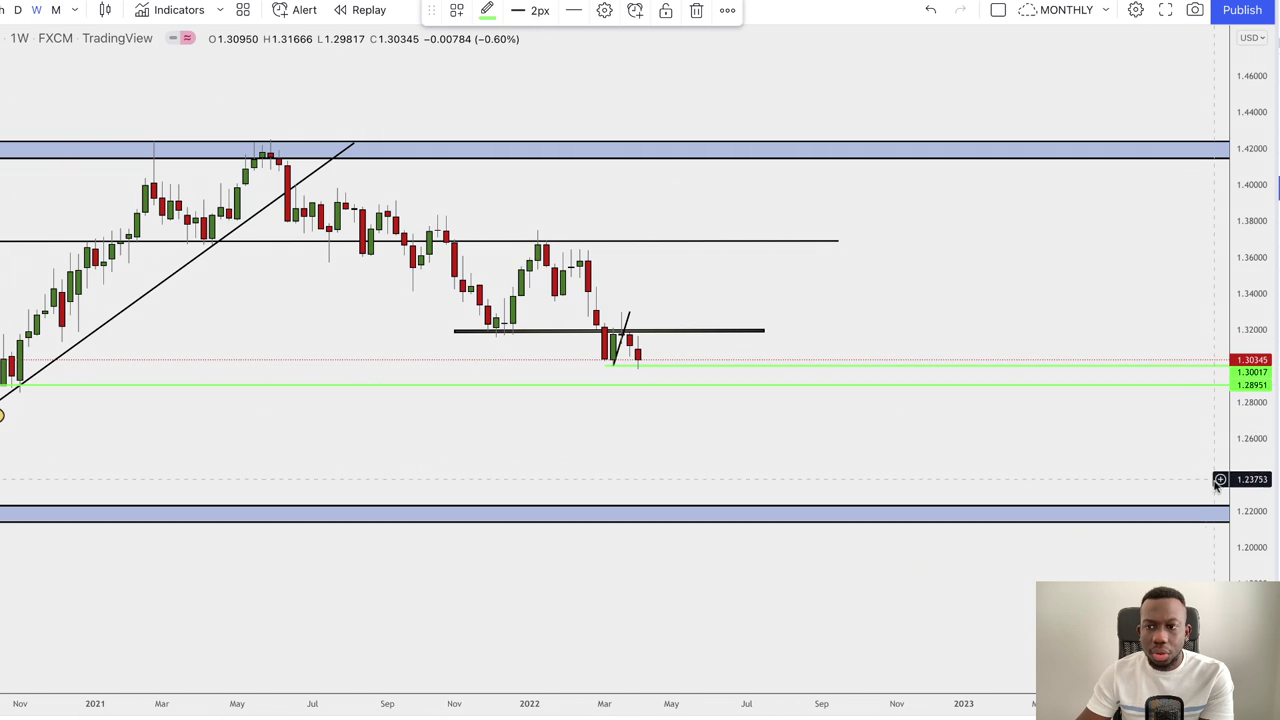
{"action": "left_click_drag", "start_coordinate": [1218, 482], "coordinate": [1220, 95]}
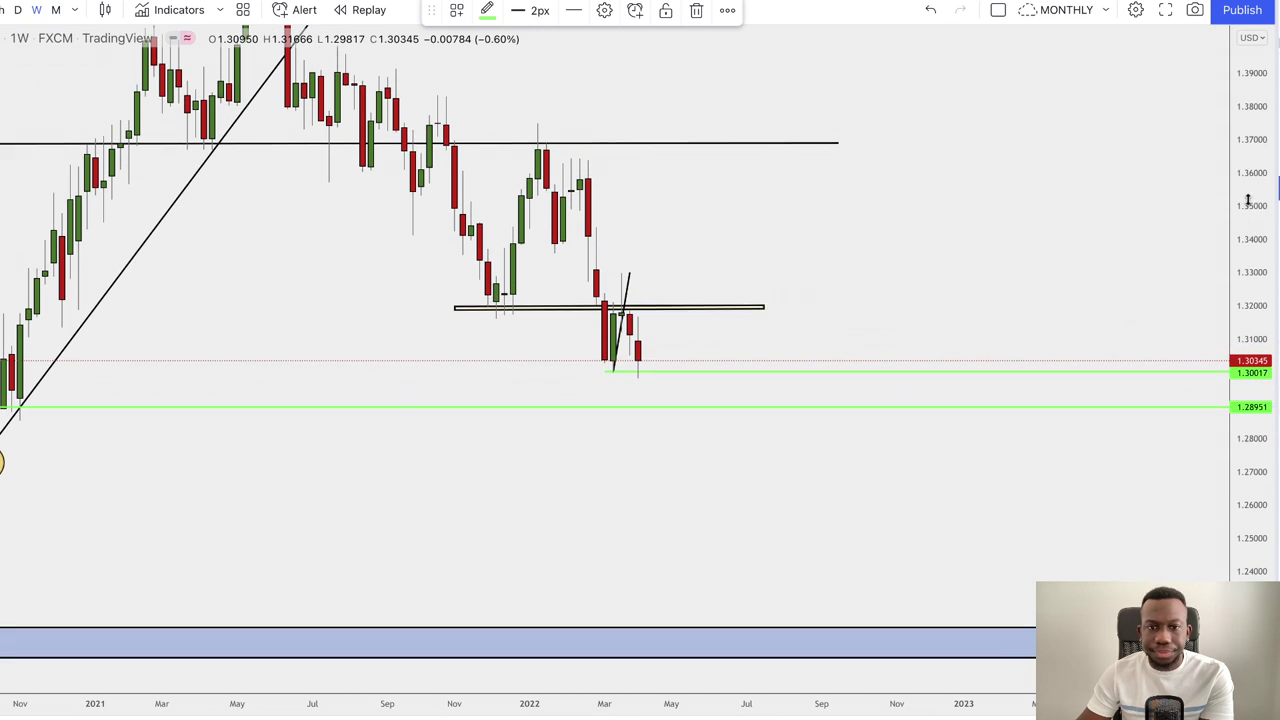
- Move down through the daily to the 4-hour timeframe and examine the distance between the two green support lines
{"action": "left_click", "coordinate": [17, 10]}
{"action": "left_click_drag", "start_coordinate": [1242, 508], "coordinate": [1242, 420]}
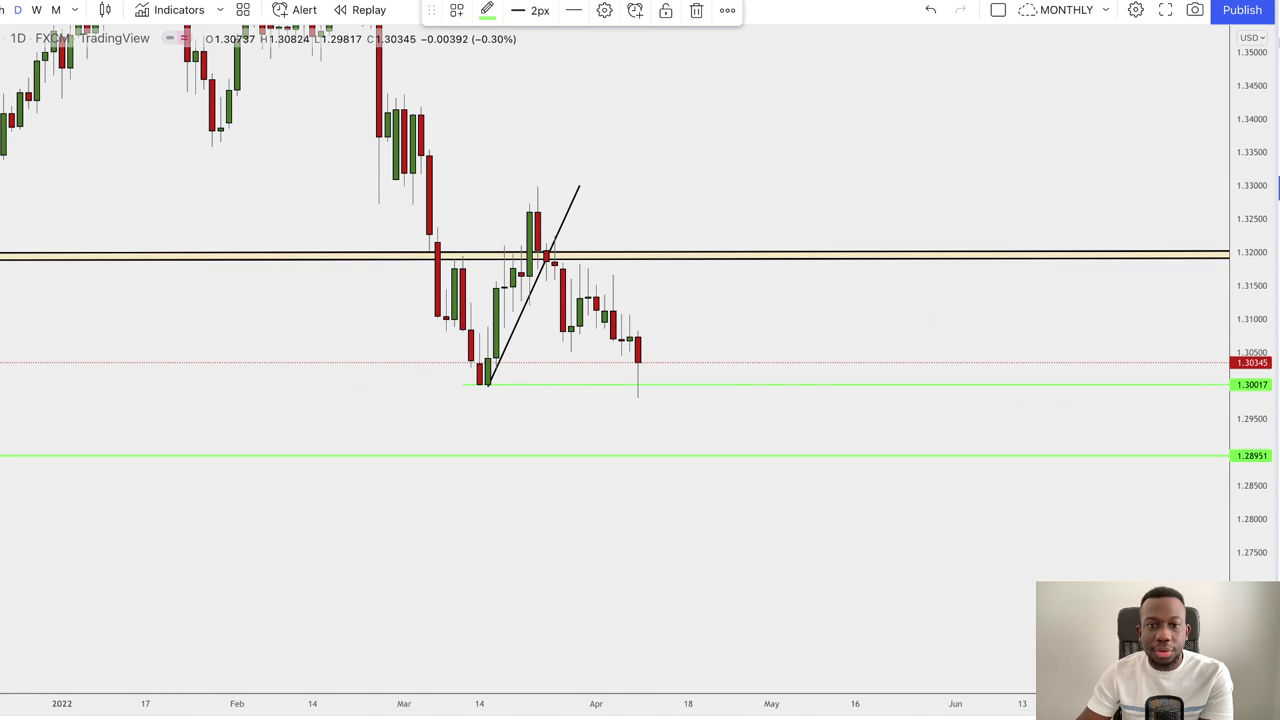
{"action": "left_click", "coordinate": [2, 10]}
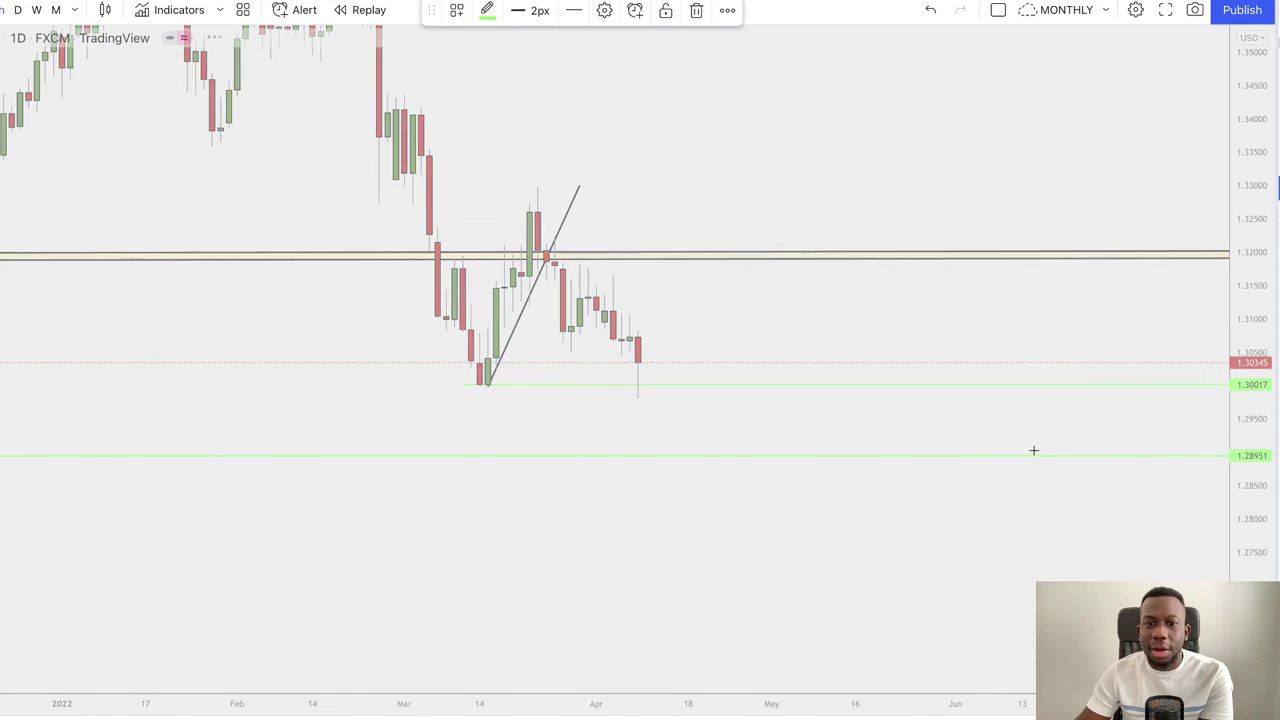
{"action": "scroll", "coordinate": [960, 460], "scroll_direction": "down", "scroll_amount": 4}
{"action": "left_click_drag", "start_coordinate": [1271, 522], "coordinate": [1271, 262]}
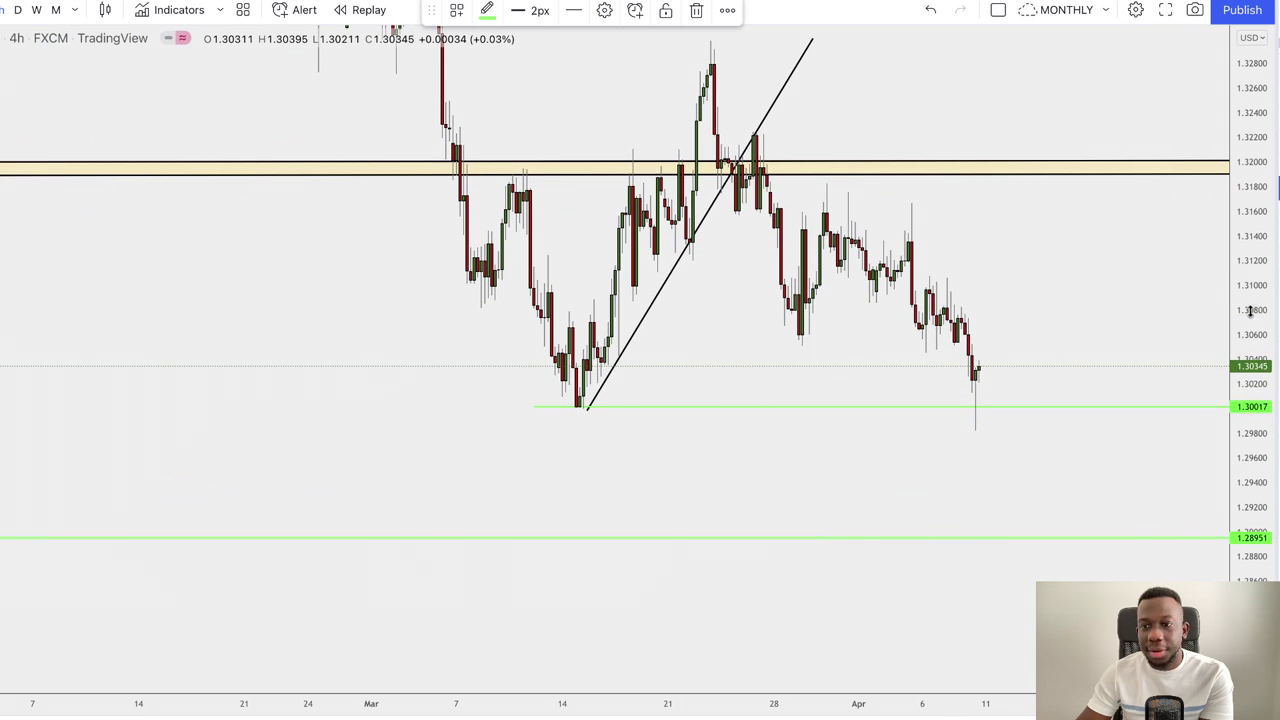
{"action": "left_click_drag", "start_coordinate": [1250, 312], "coordinate": [1249, 367]}
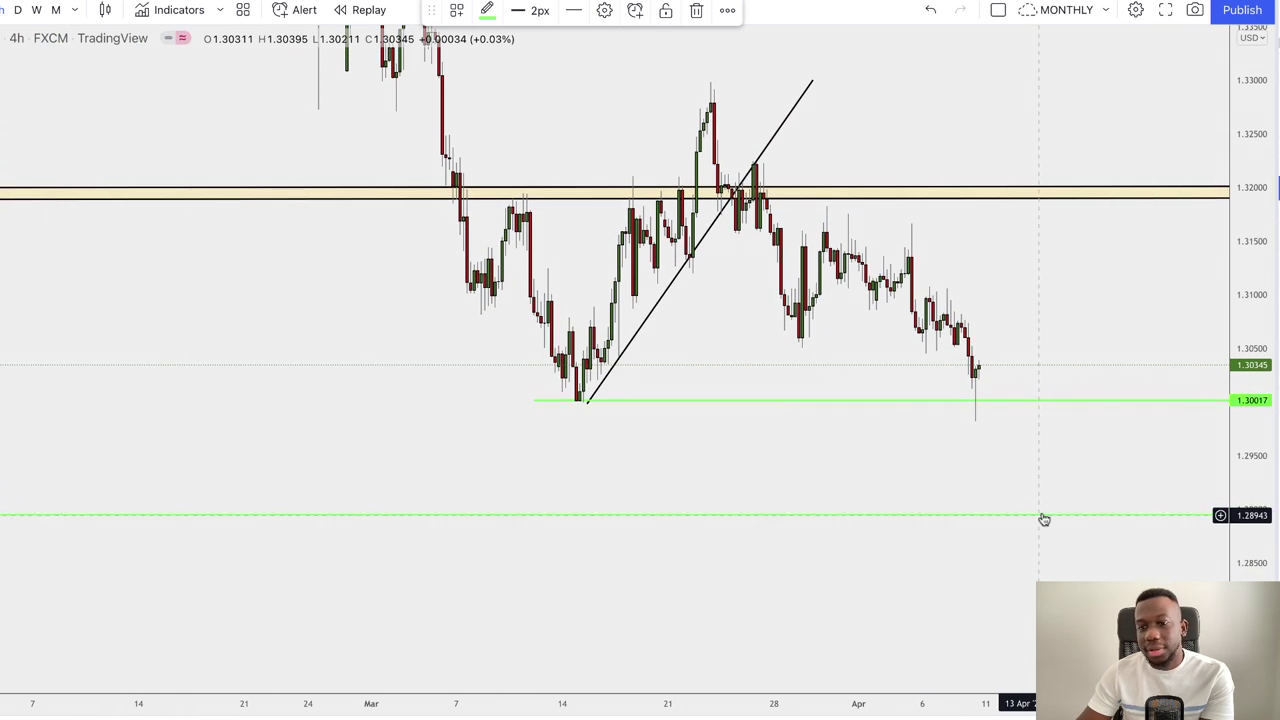
{"action": "left_click_drag", "start_coordinate": [1258, 410], "coordinate": [1257, 480]}
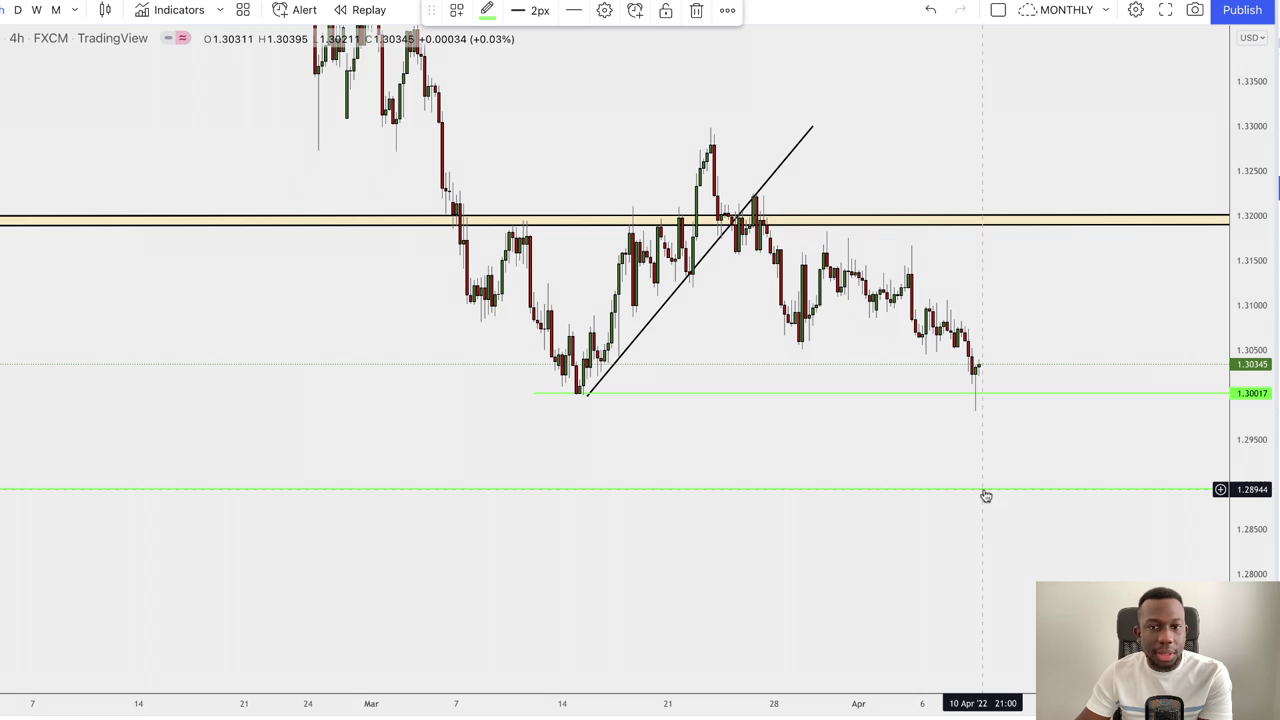
{"action": "left_click_drag", "start_coordinate": [1255, 313], "coordinate": [1255, 350]}
- Try a Fibonacci retracement from the 1 Mar '22 high at 1.34325 down to just above the 1.30017 line, and delete it
{"action": "mouse_move", "coordinate": [1147, 316]}
{"action": "left_mouse_down"}
{"action": "mouse_move", "coordinate": [1143, 340]}
{"action": "mouse_move", "coordinate": [1068, 428]}
{"action": "left_mouse_up"}
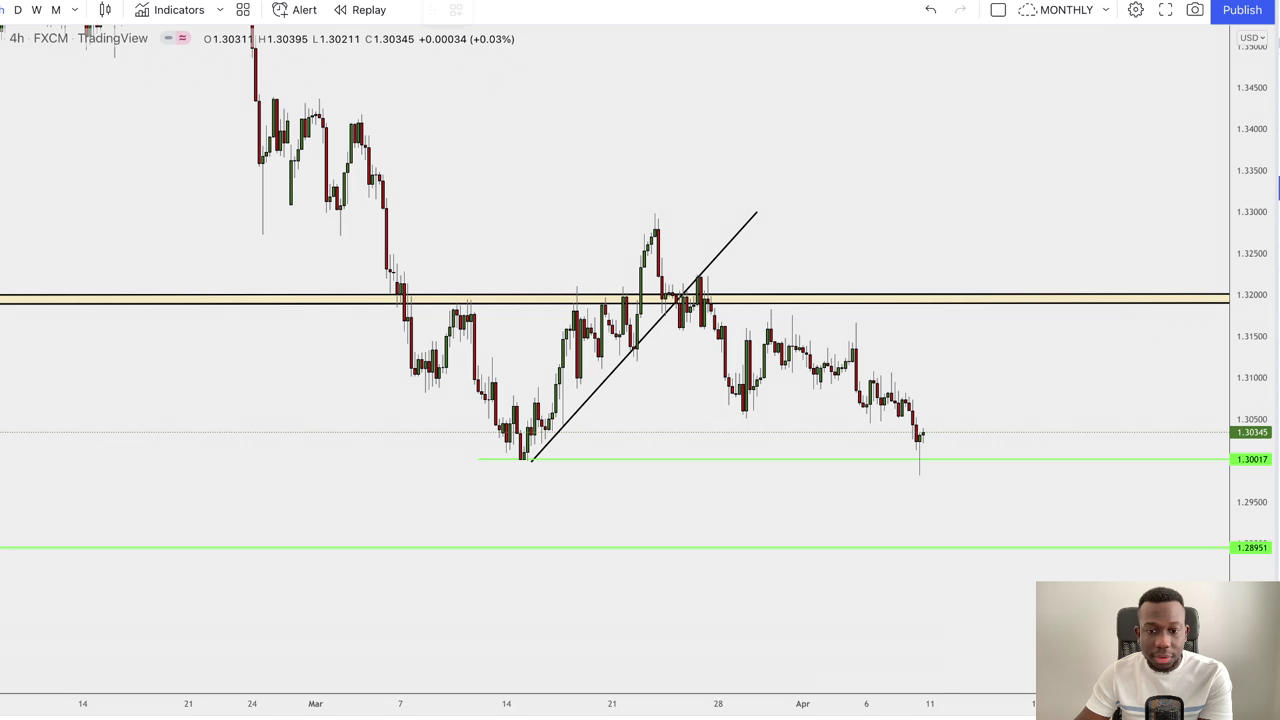
{"action": "left_click", "coordinate": [319, 102]}
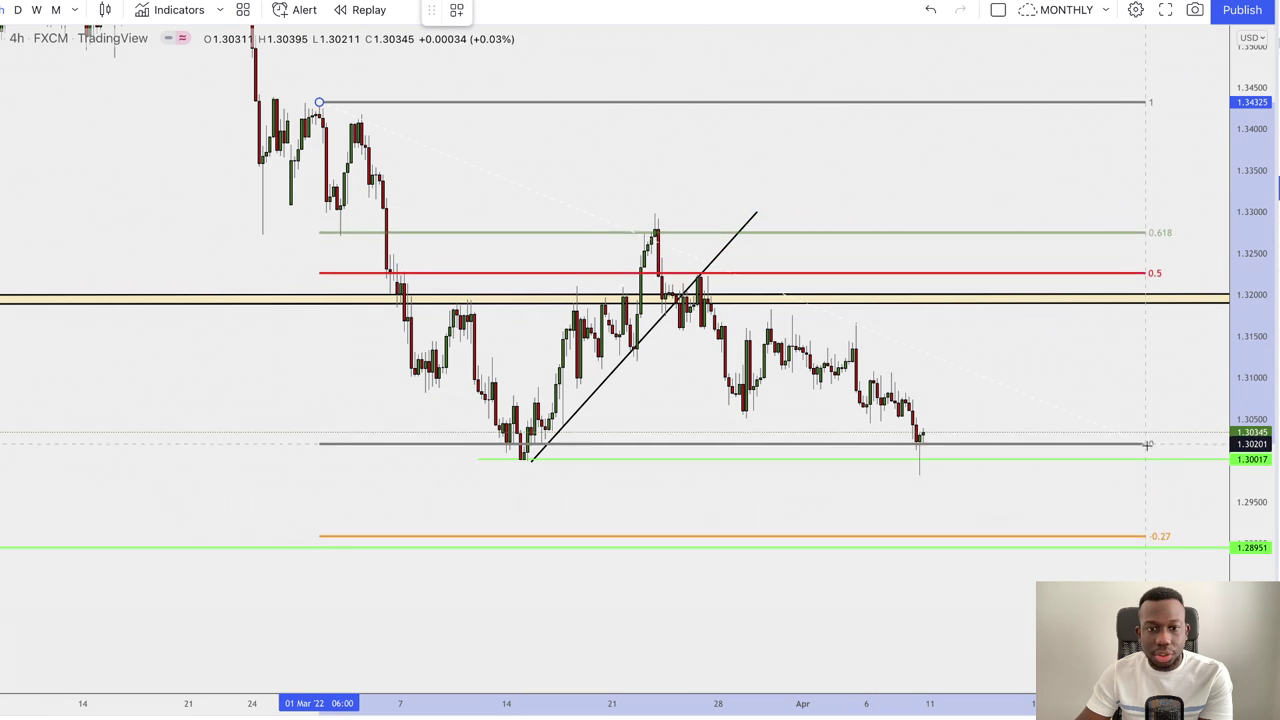
{"action": "left_click", "coordinate": [1150, 455]}
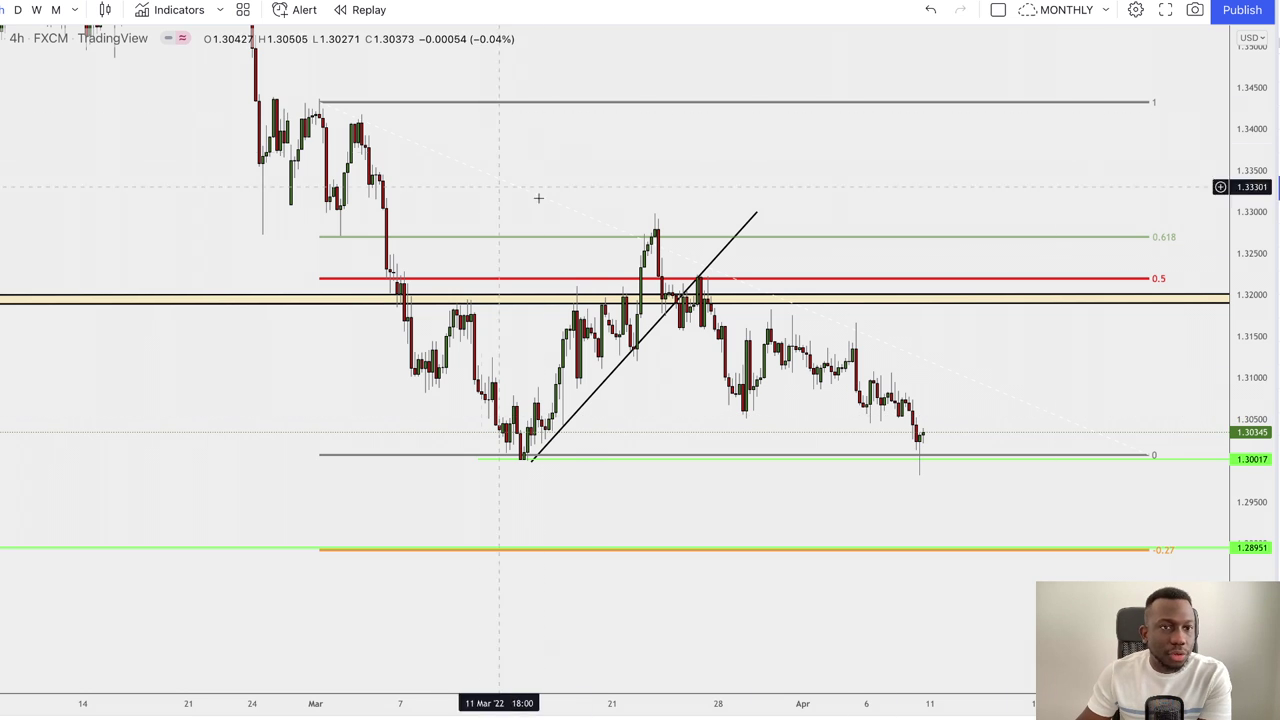
{"action": "left_click", "coordinate": [665, 104]}
{"action": "key", "text": "Delete"}
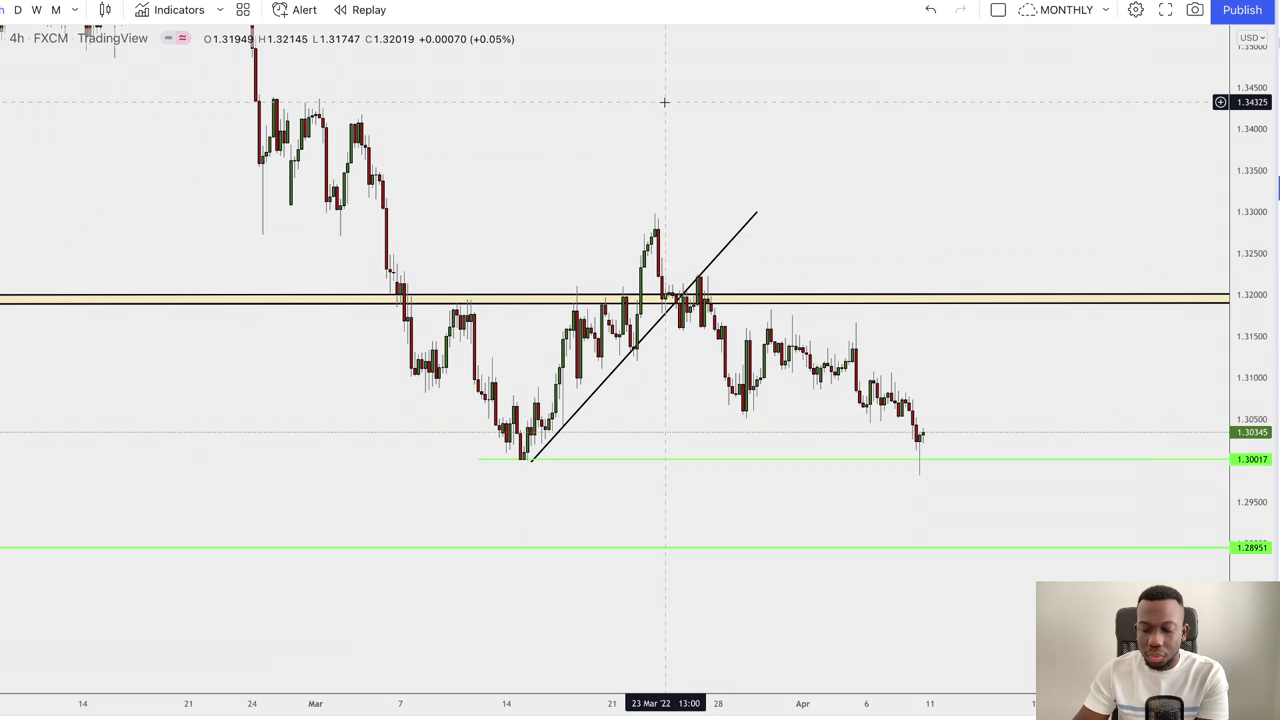
- Review the 4-hour decline from the beige zone near 1.32 toward the green lines at 1.30017 and 1.28951
{"action": "left_click_drag", "start_coordinate": [1268, 561], "coordinate": [1268, 490]}
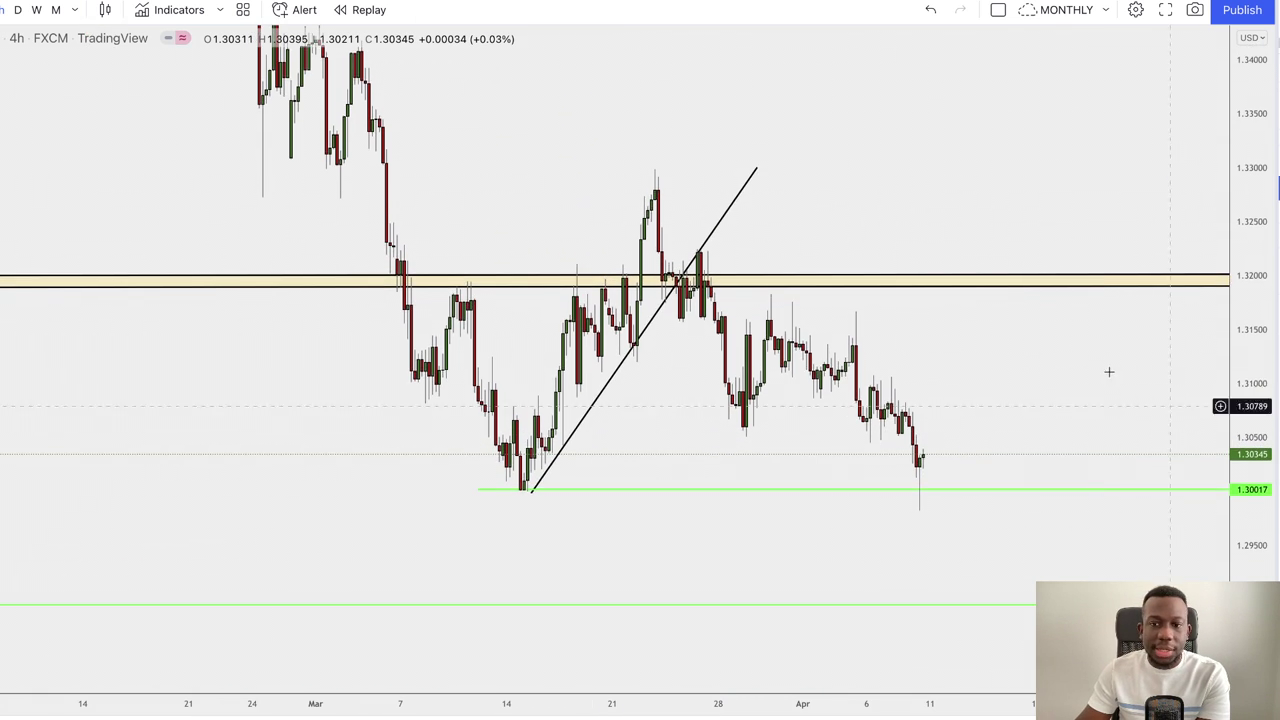
{"action": "left_click_drag", "start_coordinate": [1109, 371], "coordinate": [1050, 307]}
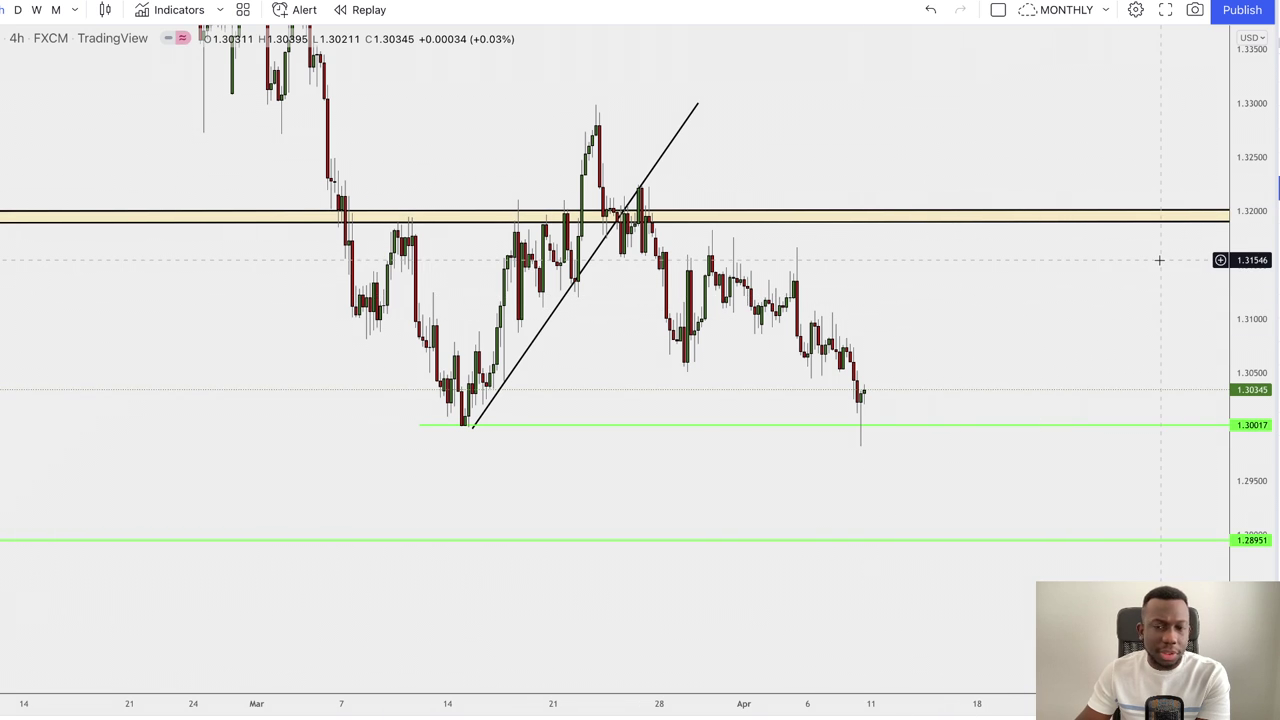
{"action": "left_click_drag", "start_coordinate": [1245, 347], "coordinate": [1224, 300]}
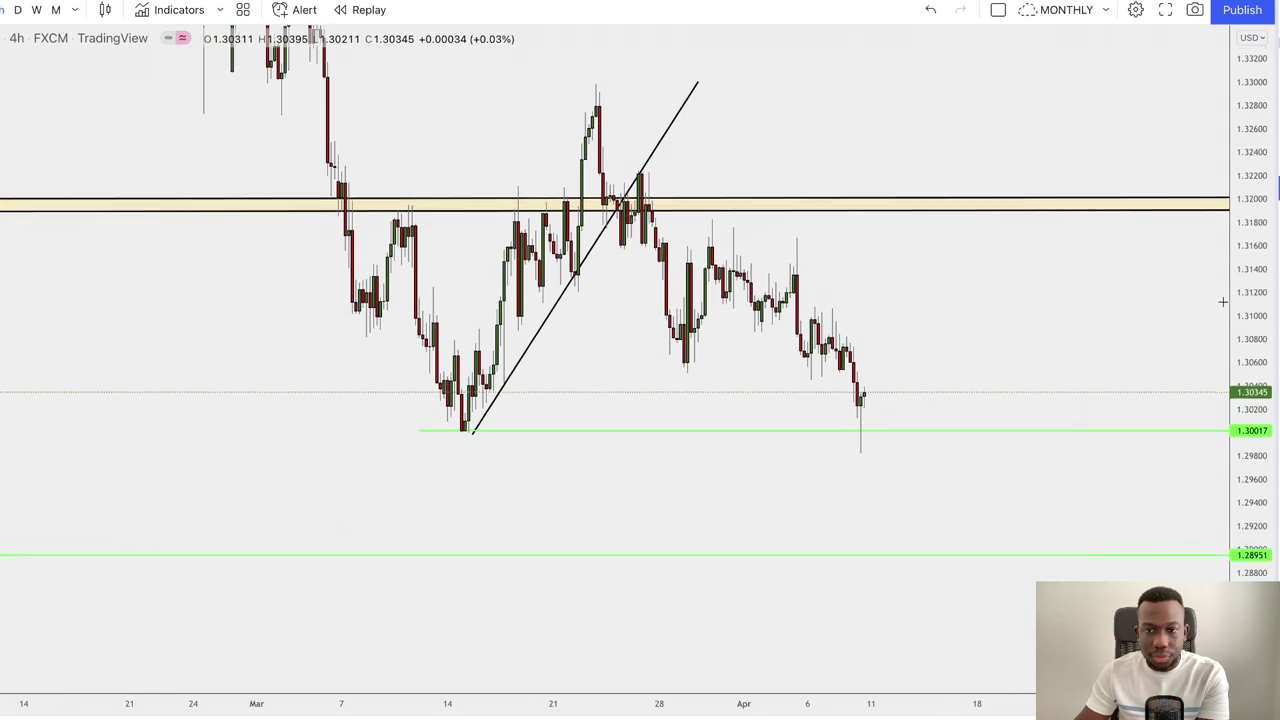
{"action": "left_click_drag", "start_coordinate": [1177, 396], "coordinate": [1177, 366]}
{"action": "scroll", "coordinate": [1223, 473], "scroll_direction": "down", "scroll_amount": 1}
{"action": "left_click_drag", "start_coordinate": [1247, 462], "coordinate": [1236, 452]}
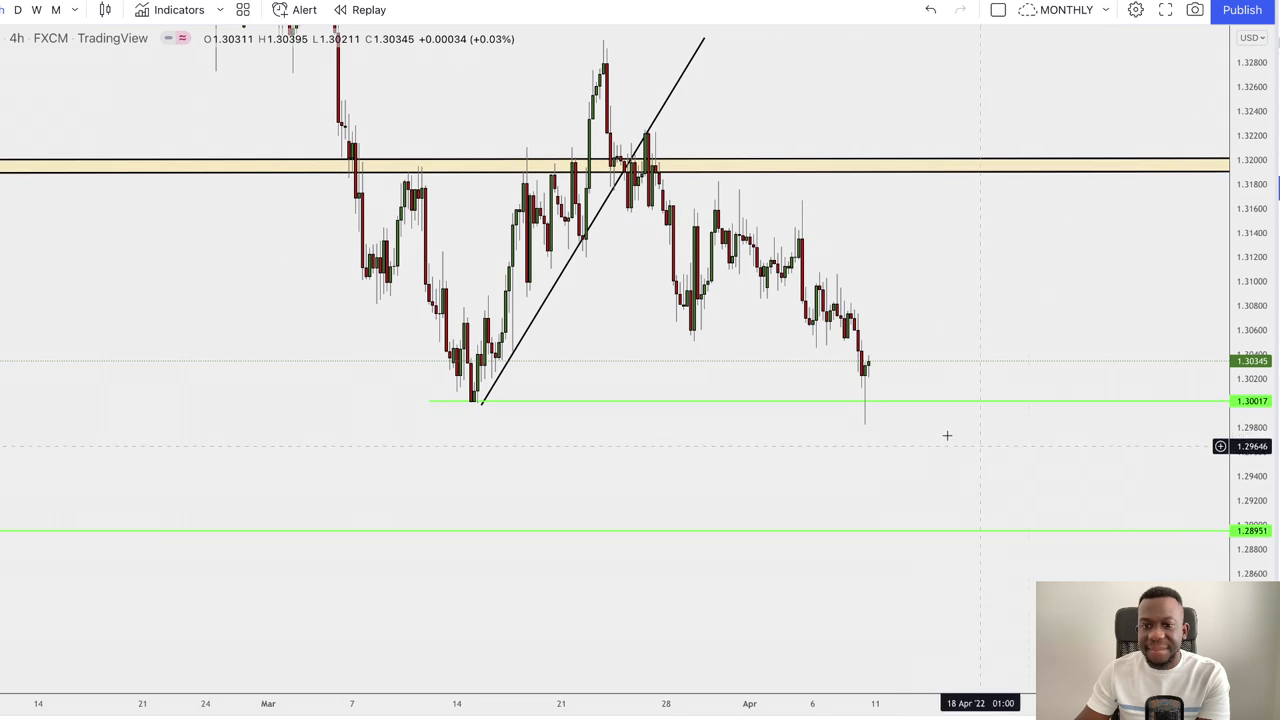
{"action": "scroll", "coordinate": [962, 432], "scroll_direction": "up", "scroll_amount": 1}
{"action": "left_click_drag", "start_coordinate": [1265, 302], "coordinate": [1265, 306]}
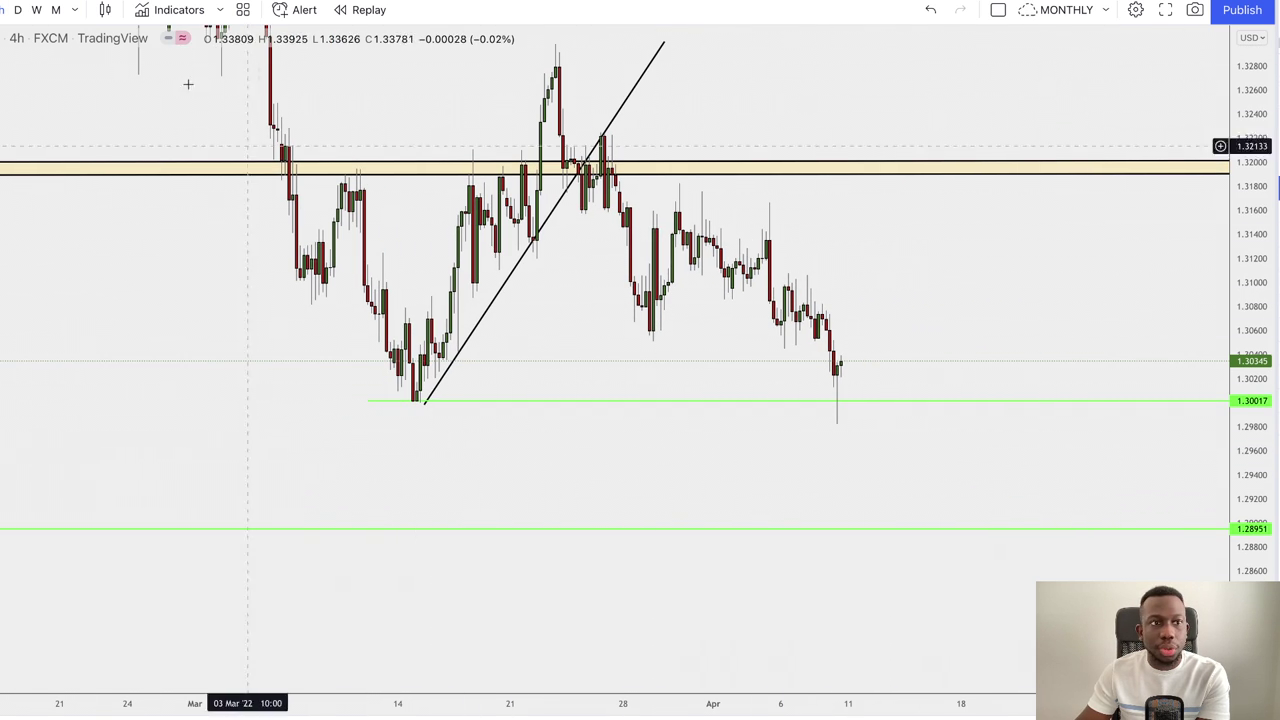
- Switch to the 1-hour timeframe and inspect the latest price reaction around the green 1.30017 line
{"action": "left_click", "coordinate": [2, 10]}
{"action": "scroll", "coordinate": [936, 468], "scroll_direction": "down", "scroll_amount": 5}
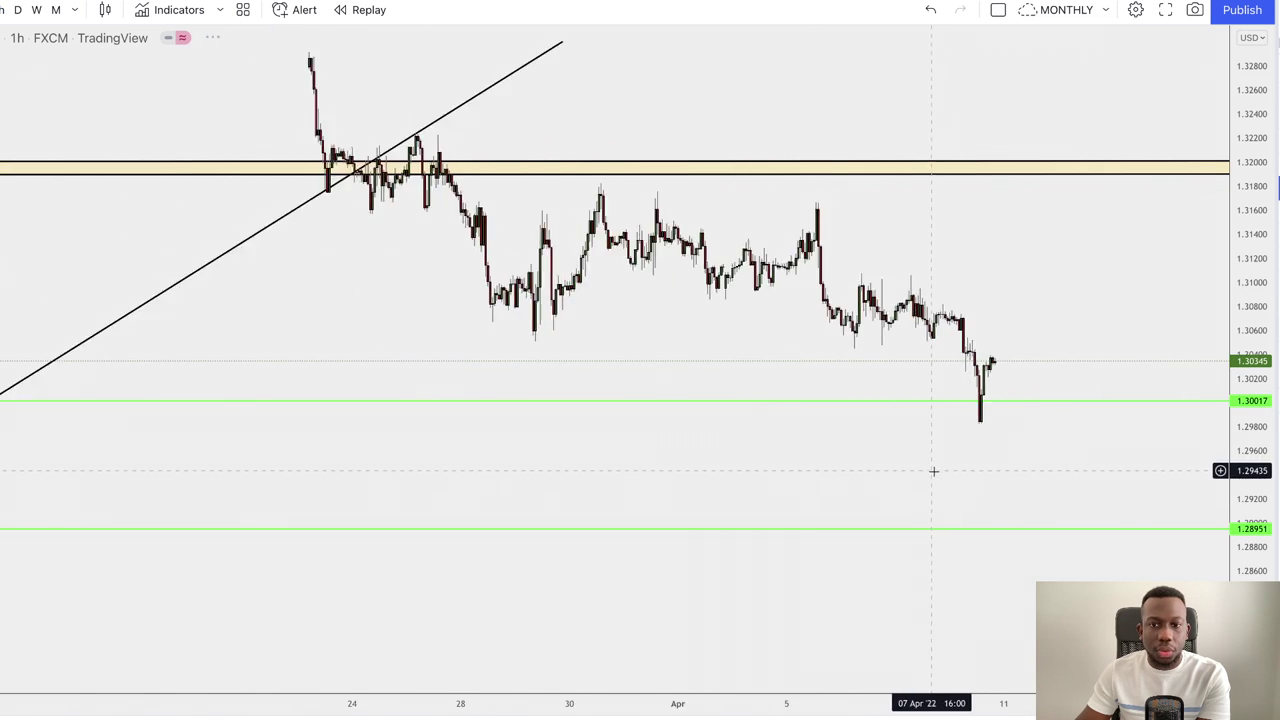
{"action": "left_click_drag", "start_coordinate": [1250, 462], "coordinate": [1250, 427]}
{"action": "left_click_drag", "start_coordinate": [1180, 354], "coordinate": [1033, 295]}
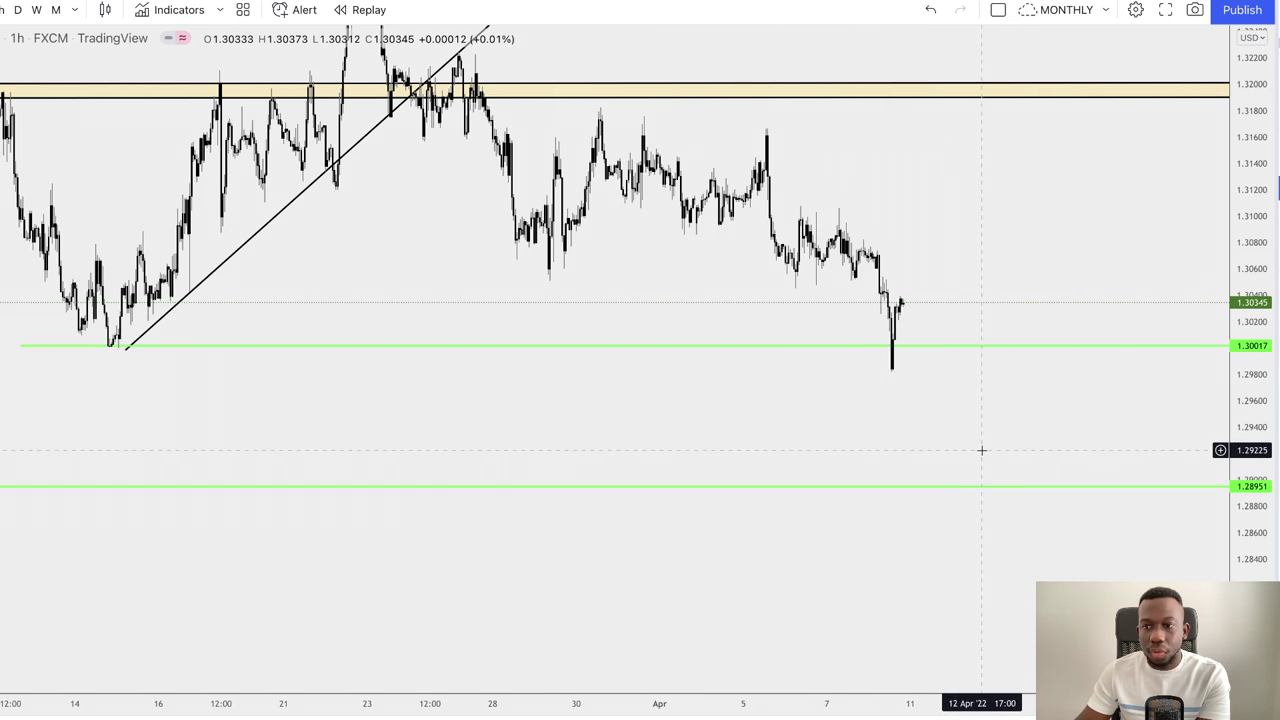
{"action": "scroll", "coordinate": [1240, 443], "scroll_direction": "up", "scroll_amount": 2}
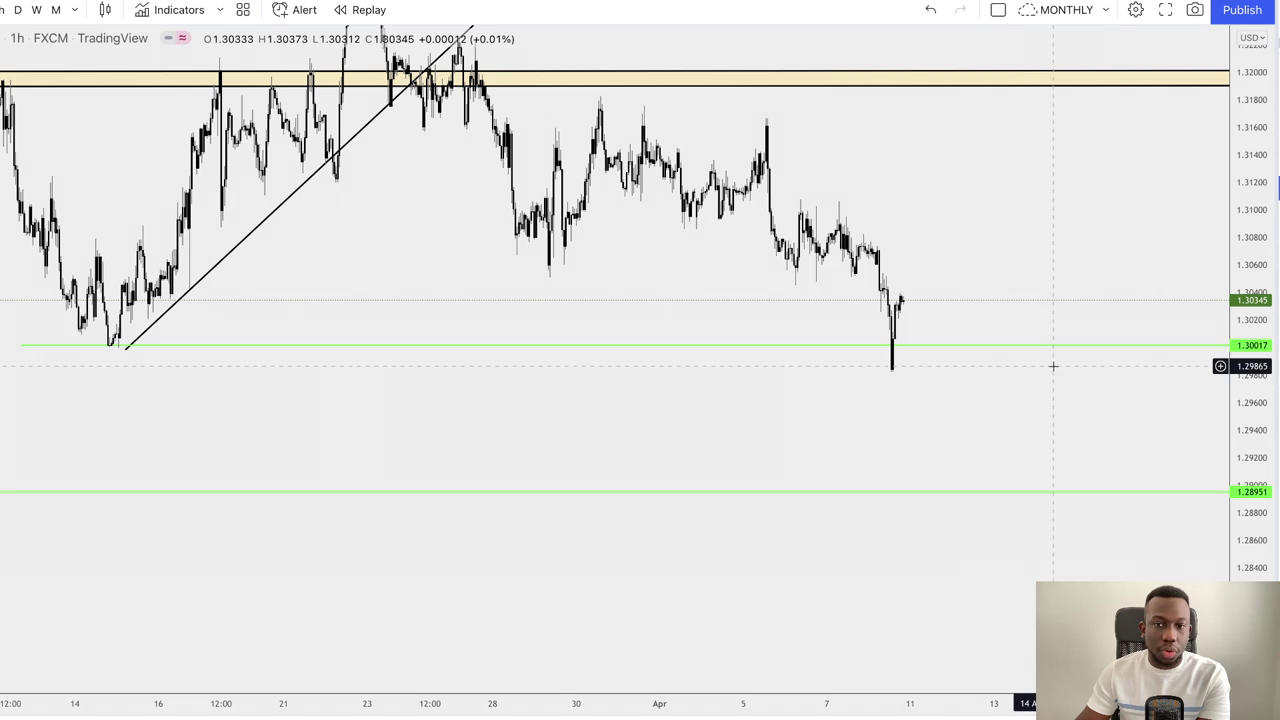
{"action": "left_click", "coordinate": [886, 347]}
{"action": "mouse_move", "coordinate": [886, 353]}
{"action": "left_mouse_down"}
{"action": "mouse_move", "coordinate": [951, 351]}
{"action": "mouse_move", "coordinate": [896, 353]}
{"action": "left_mouse_up"}
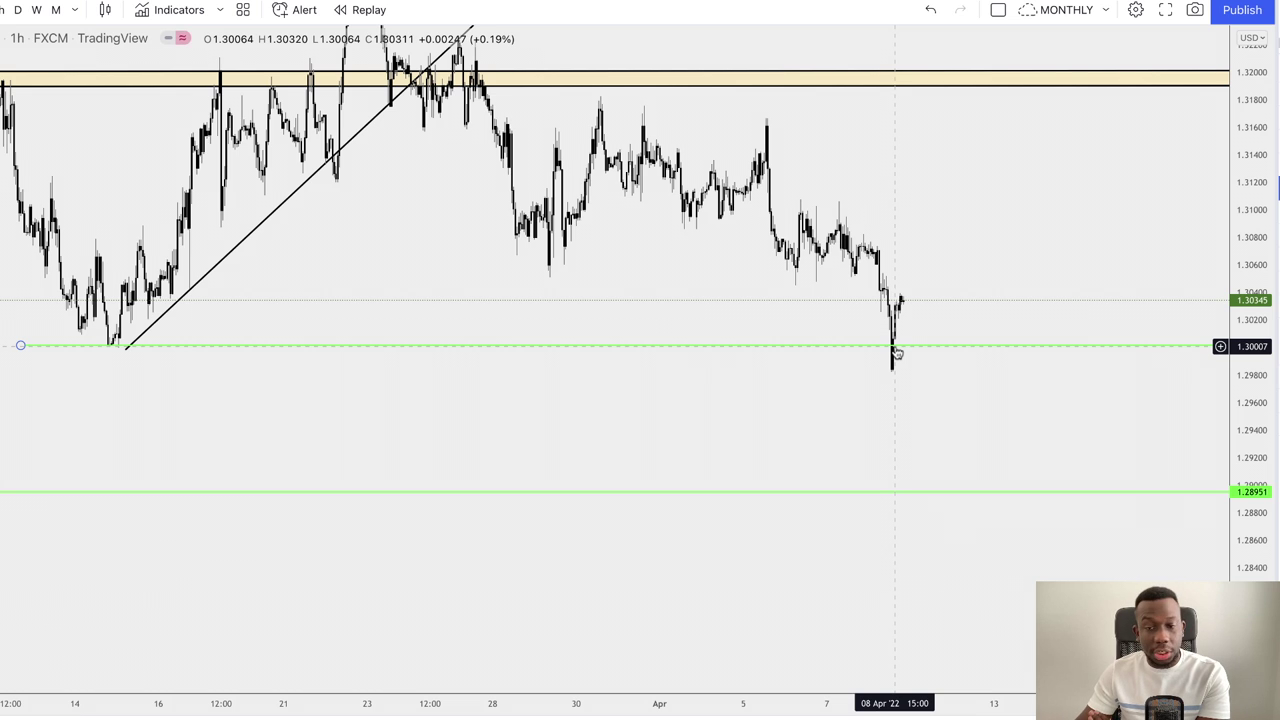
{"action": "mouse_move", "coordinate": [898, 354]}
{"action": "left_mouse_down"}
{"action": "mouse_move", "coordinate": [863, 349]}
{"action": "mouse_move", "coordinate": [901, 351]}
{"action": "left_mouse_up"}
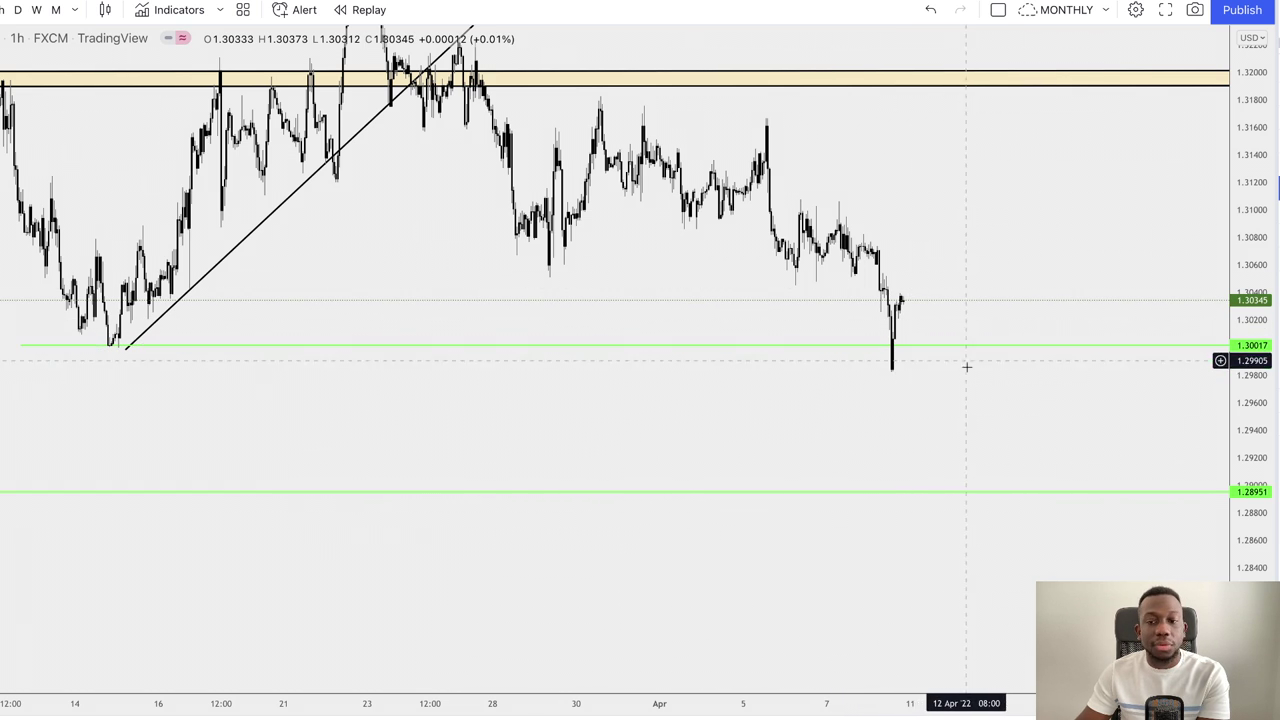
- Examine the potential price path between the green 1.30017 and 1.28951 lines on the 1-hour chart
{"action": "left_click_drag", "start_coordinate": [1267, 424], "coordinate": [1267, 206]}
{"action": "left_click_drag", "start_coordinate": [997, 429], "coordinate": [925, 277]}
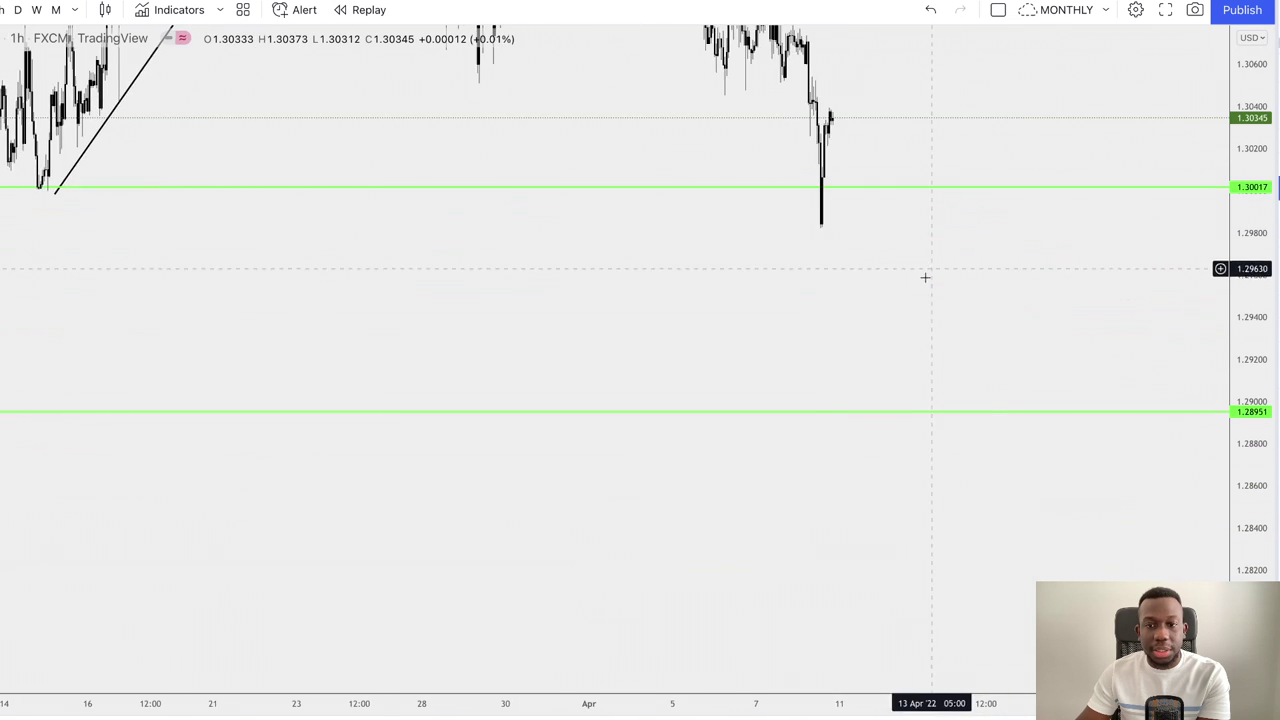
{"action": "scroll", "coordinate": [800, 297], "scroll_direction": "up", "scroll_amount": 7}
{"action": "left_click_drag", "start_coordinate": [742, 308], "coordinate": [986, 283]}
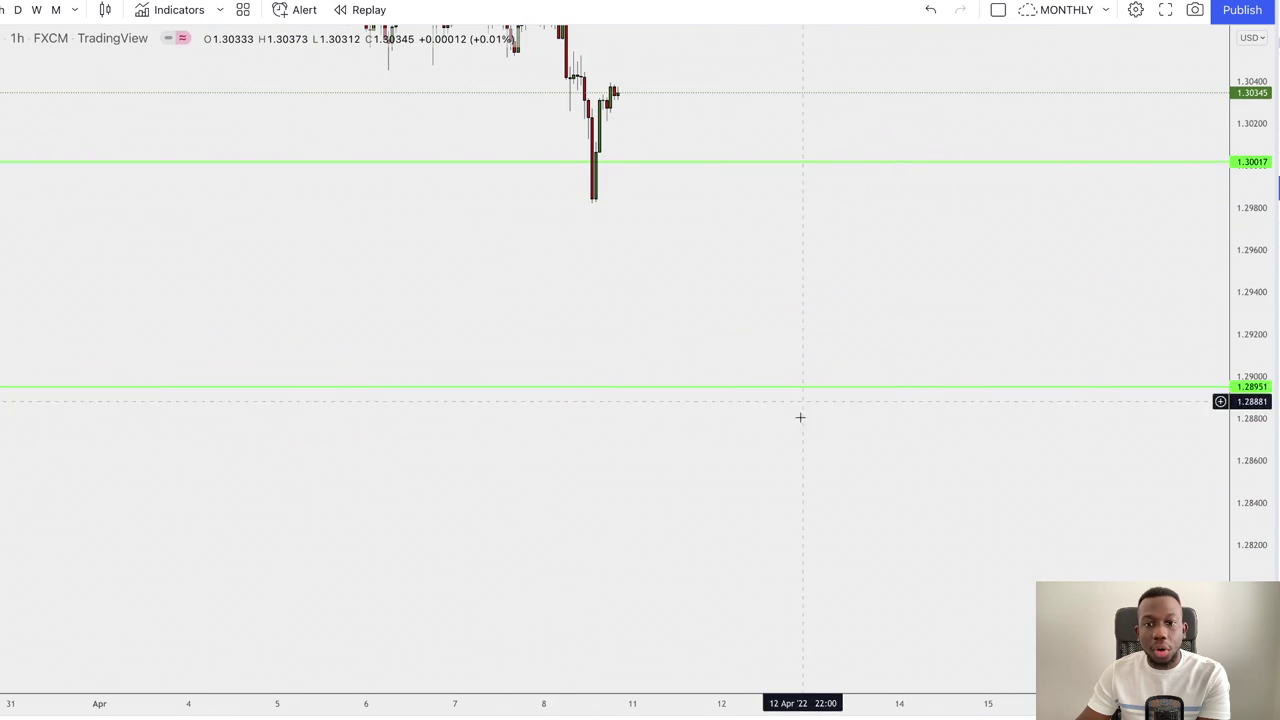
{"action": "left_click_drag", "start_coordinate": [806, 329], "coordinate": [840, 349]}
{"action": "left_click_drag", "start_coordinate": [734, 283], "coordinate": [750, 340]}
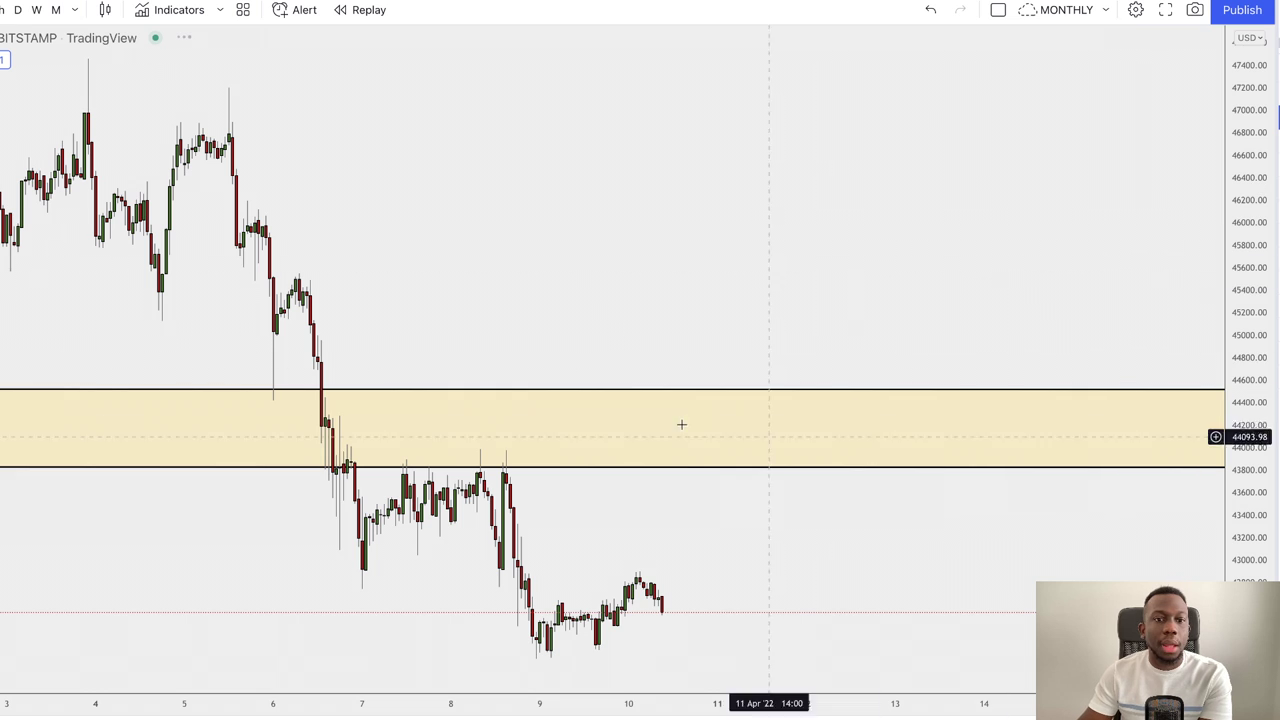
- Switch the Bitstamp chart to the monthly timeframe and examine price between the blue zones near 61000 and 31000
{"action": "left_click", "coordinate": [54, 11]}
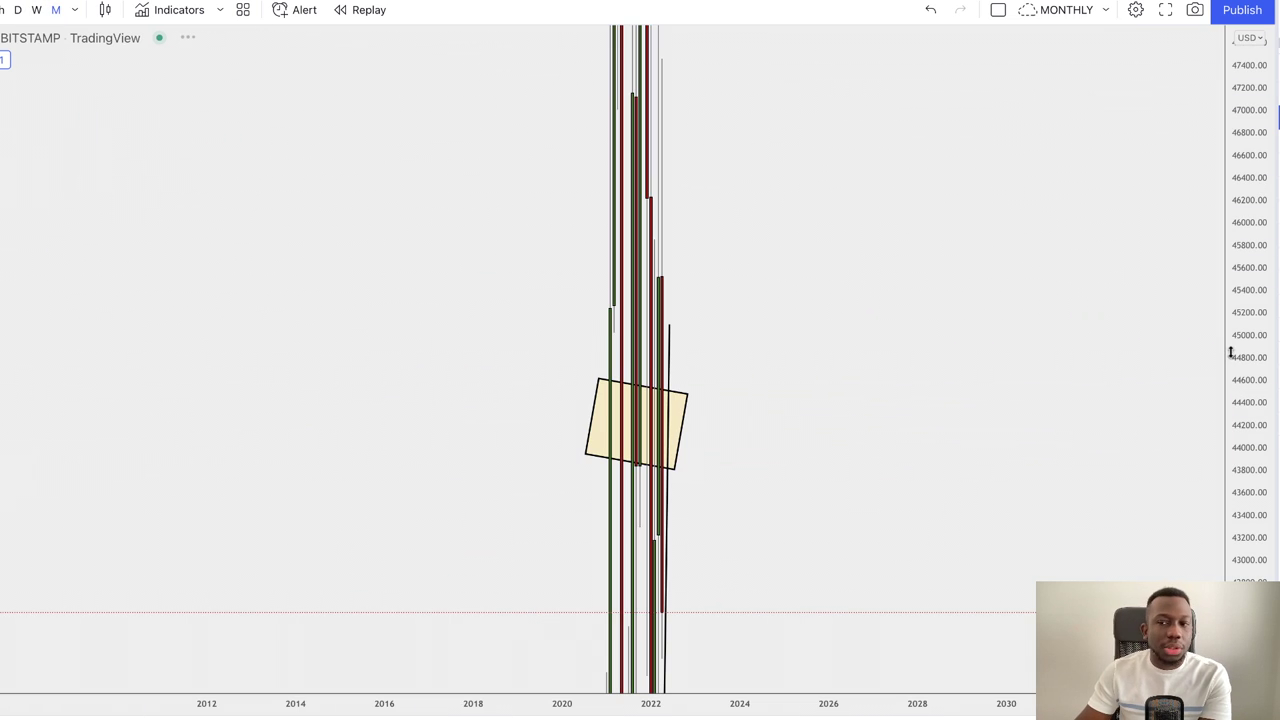
{"action": "left_click_drag", "start_coordinate": [1247, 258], "coordinate": [1255, 575]}
{"action": "left_click_drag", "start_coordinate": [1255, 342], "coordinate": [1258, 570]}
{"action": "left_click_drag", "start_coordinate": [1257, 305], "coordinate": [1258, 565]}
{"action": "left_click_drag", "start_coordinate": [1257, 327], "coordinate": [1255, 520]}
{"action": "scroll", "coordinate": [886, 414], "scroll_direction": "up", "scroll_amount": 6}
{"action": "left_click_drag", "start_coordinate": [610, 368], "coordinate": [1077, 331]}
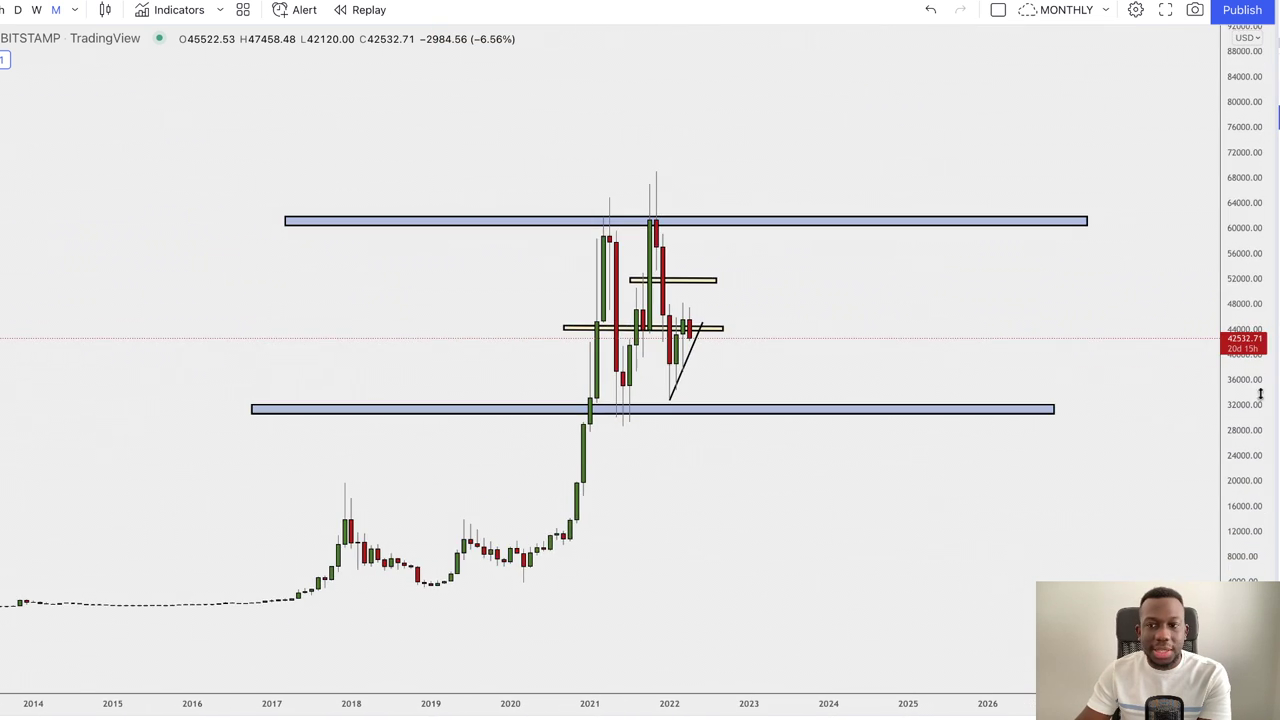
{"action": "left_click_drag", "start_coordinate": [1253, 443], "coordinate": [1246, 250]}
{"action": "scroll", "coordinate": [794, 334], "scroll_direction": "up", "scroll_amount": 5}
{"action": "left_click_drag", "start_coordinate": [655, 341], "coordinate": [1031, 323]}
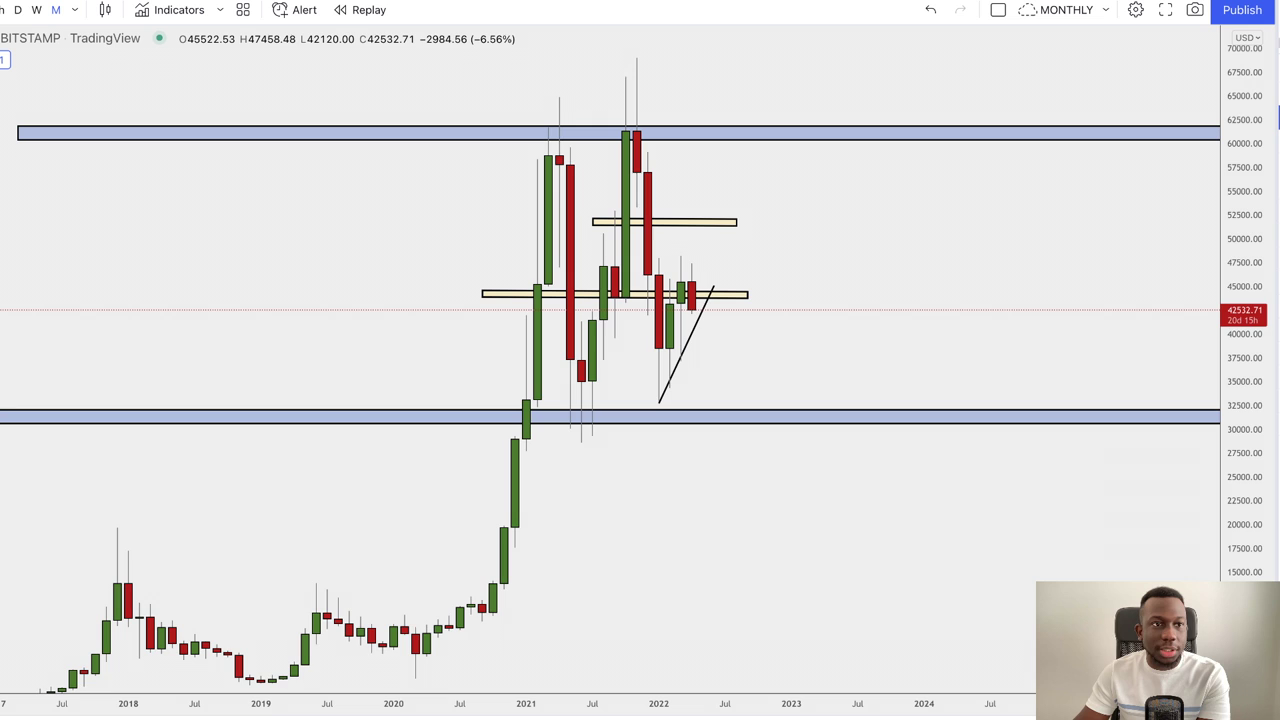
- Switch to the weekly timeframe and delete the rising black trend line under the early 2022 lows
{"action": "left_click", "coordinate": [37, 10]}
{"action": "scroll", "coordinate": [1177, 362], "scroll_direction": "down", "scroll_amount": 3}
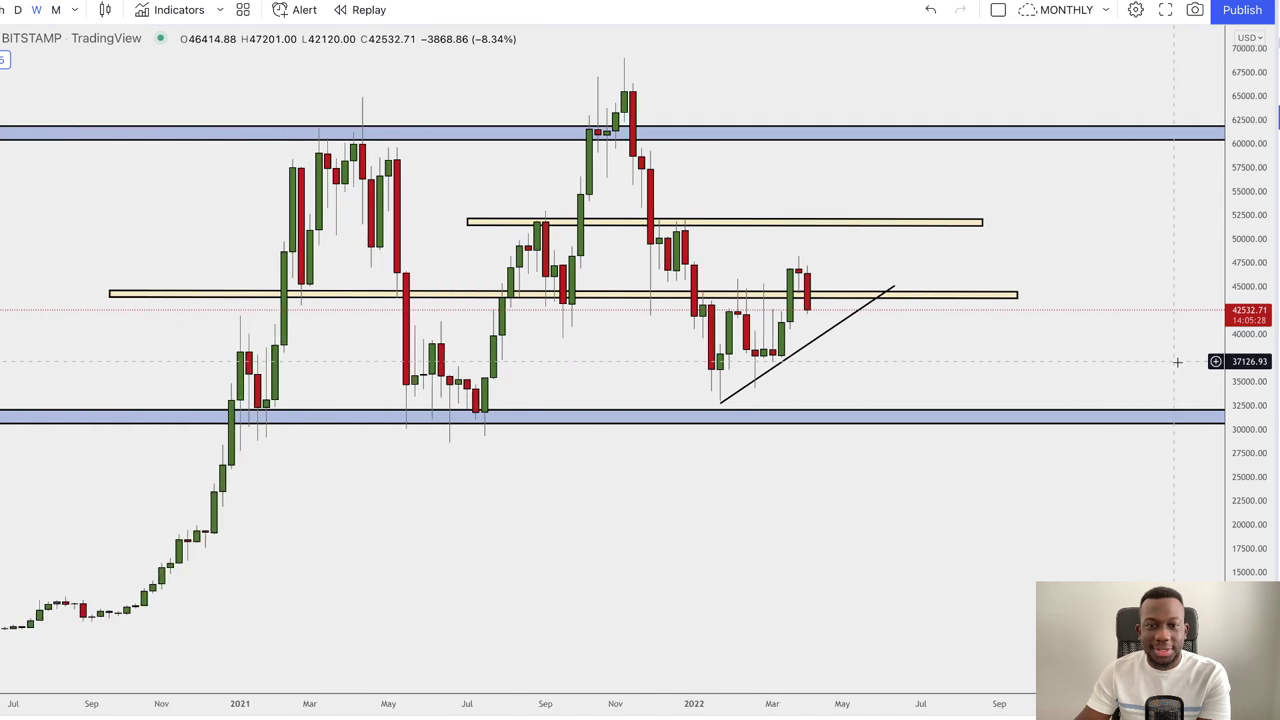
{"action": "left_click_drag", "start_coordinate": [1250, 406], "coordinate": [1246, 343]}
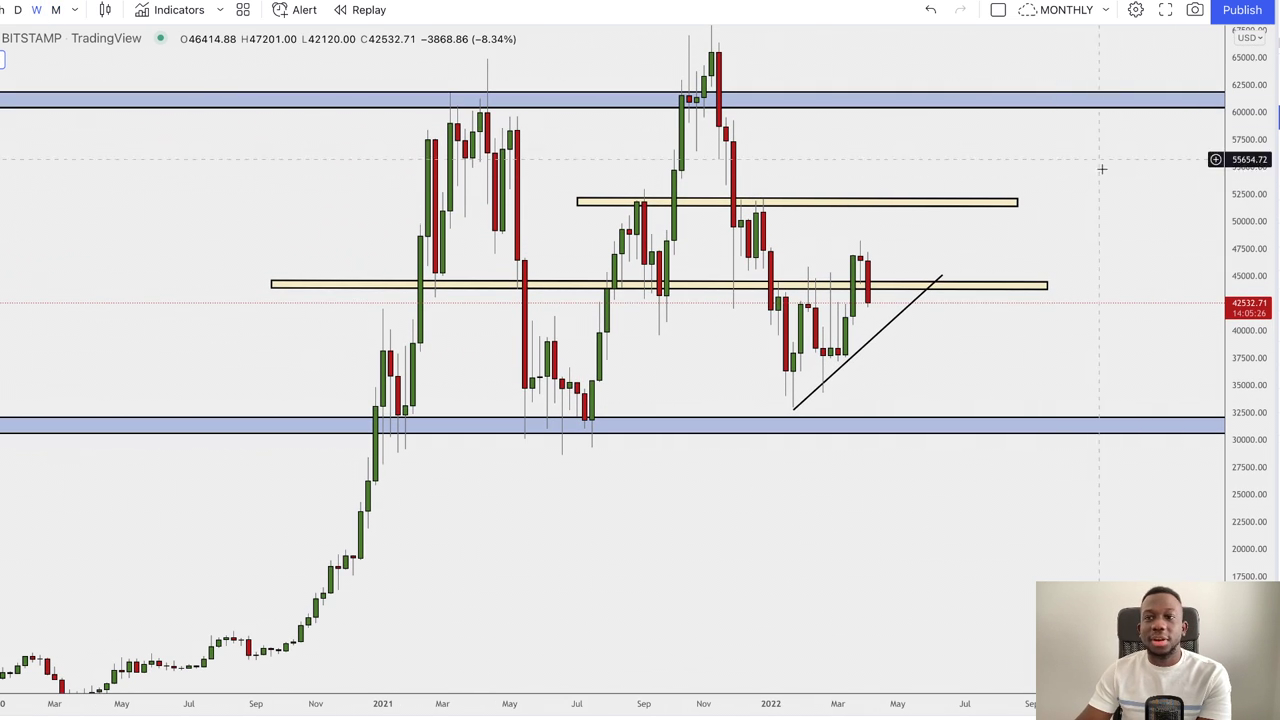
{"action": "left_click_drag", "start_coordinate": [1077, 281], "coordinate": [1015, 329]}
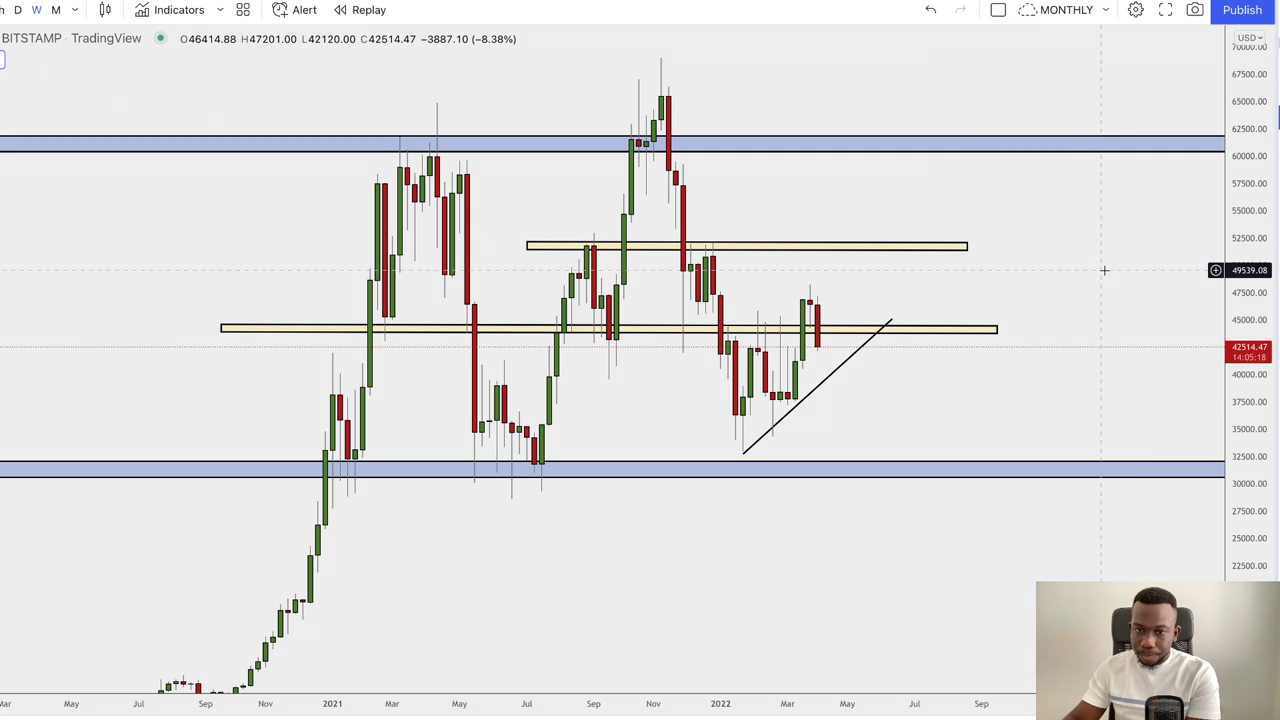
{"action": "left_click", "coordinate": [850, 357]}
{"action": "key", "text": "Delete"}
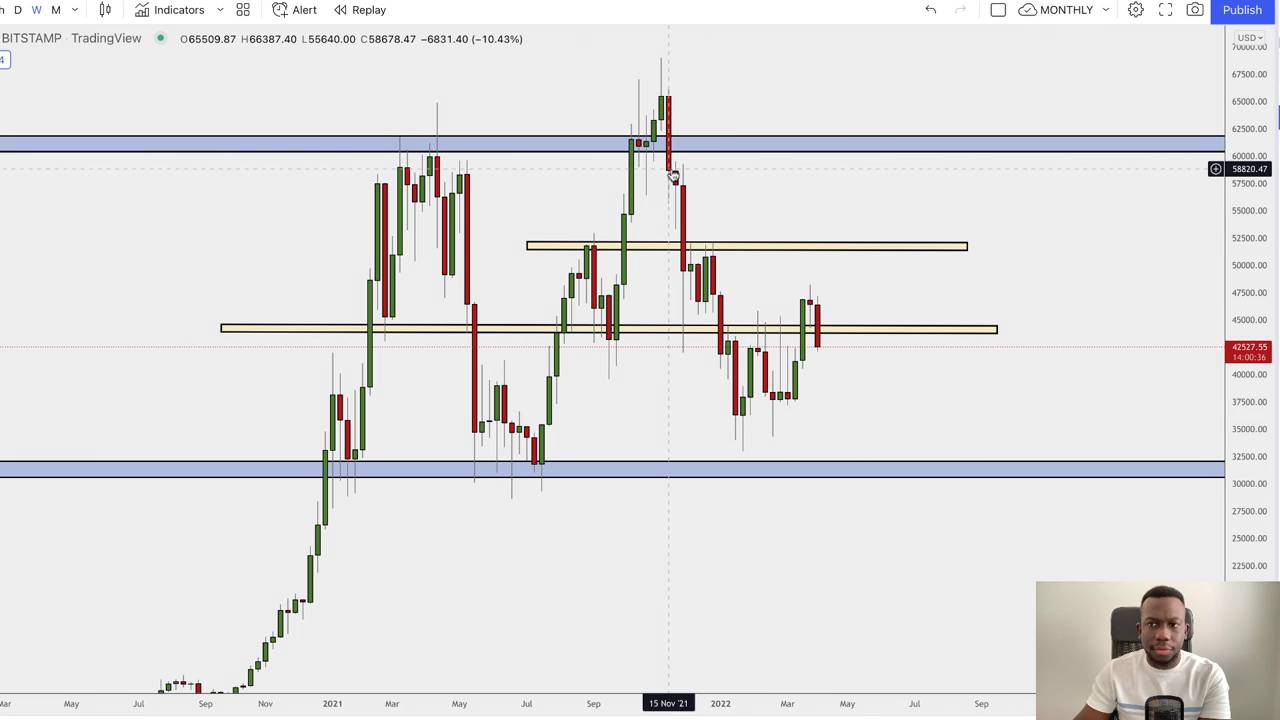
- Extend the upper beige zone near 52000 slightly further forward in time, to about September 2022
{"action": "left_click", "coordinate": [740, 464]}
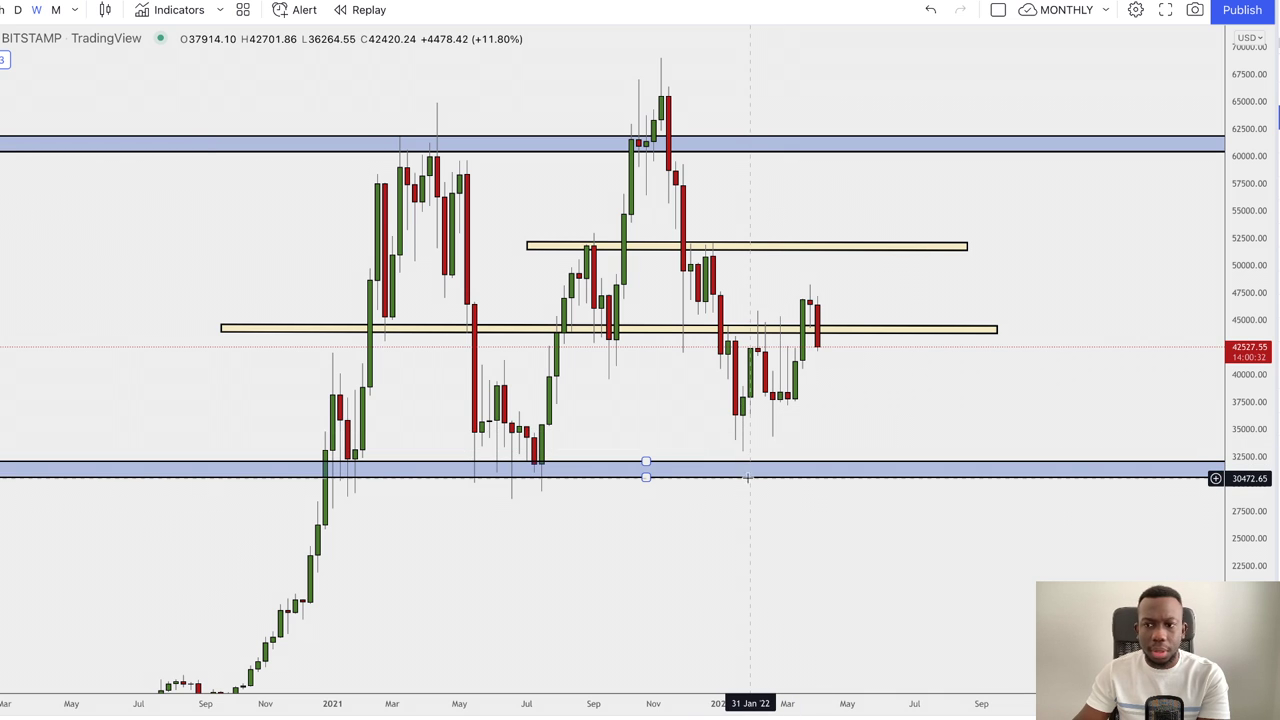
{"action": "left_click", "coordinate": [749, 483]}
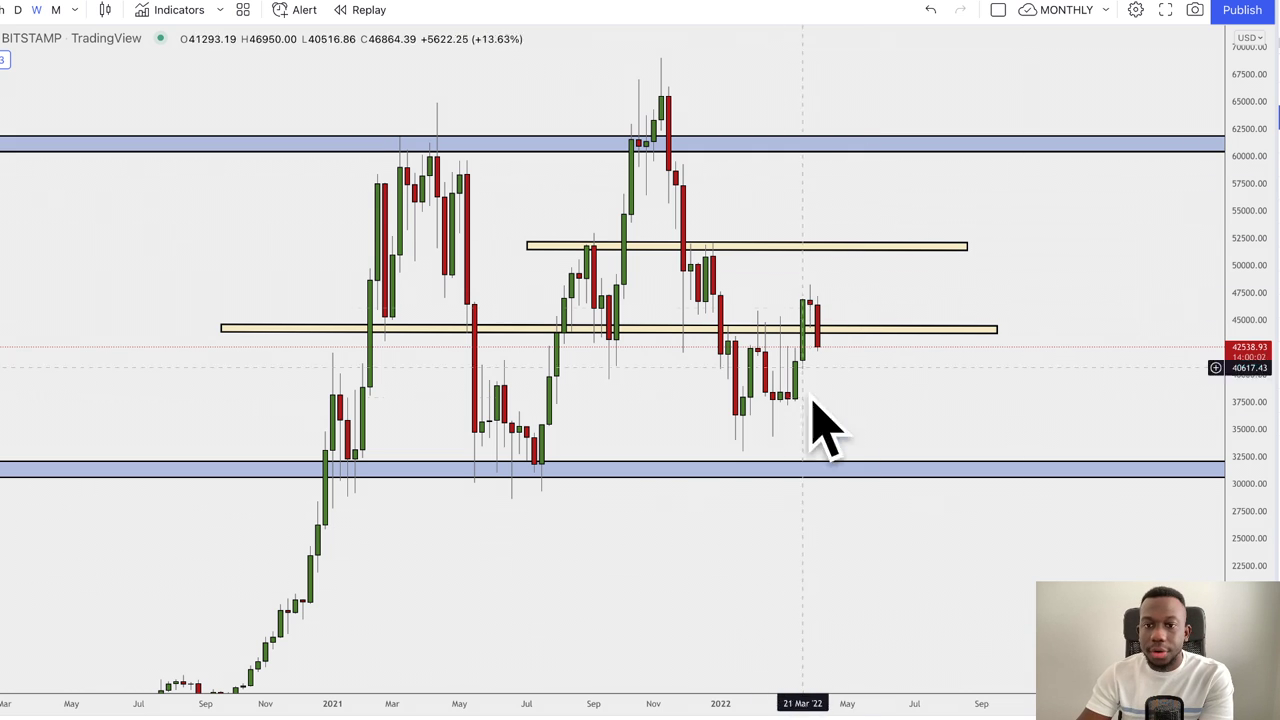
{"action": "left_click_drag", "start_coordinate": [1237, 443], "coordinate": [1237, 425]}
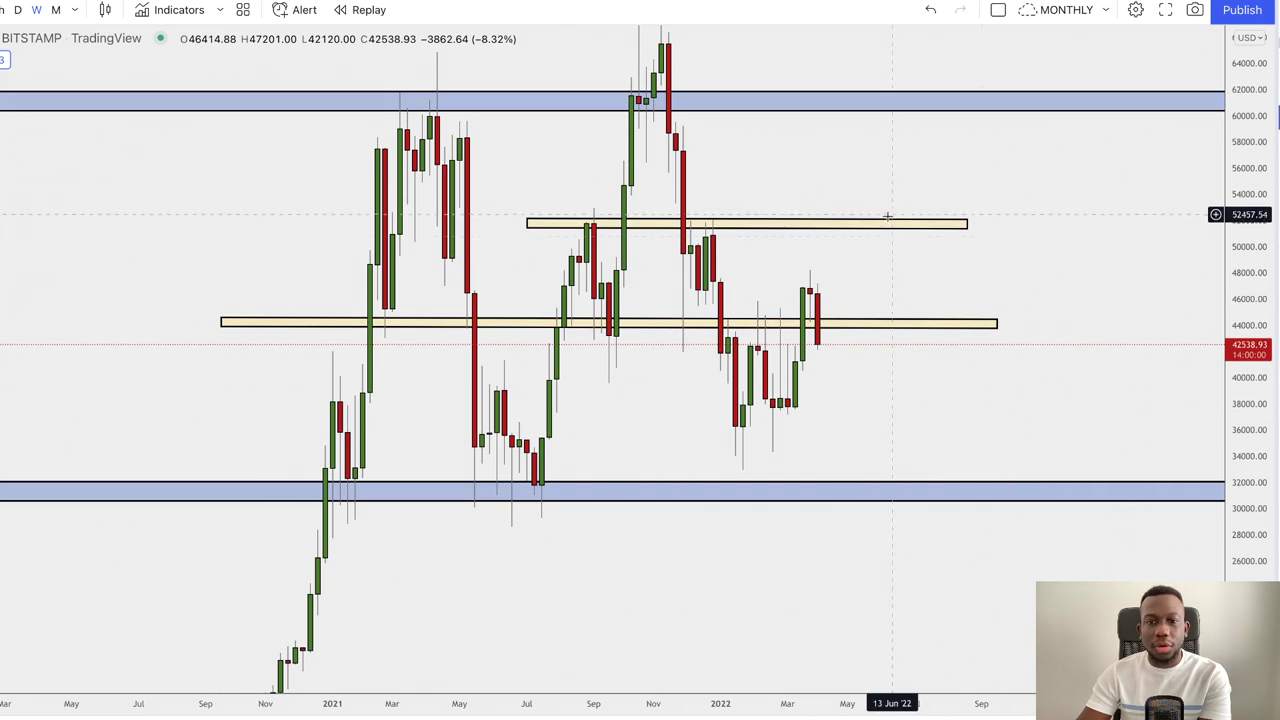
{"action": "left_click_drag", "start_coordinate": [967, 222], "coordinate": [983, 217]}
{"action": "left_click", "coordinate": [1097, 217]}
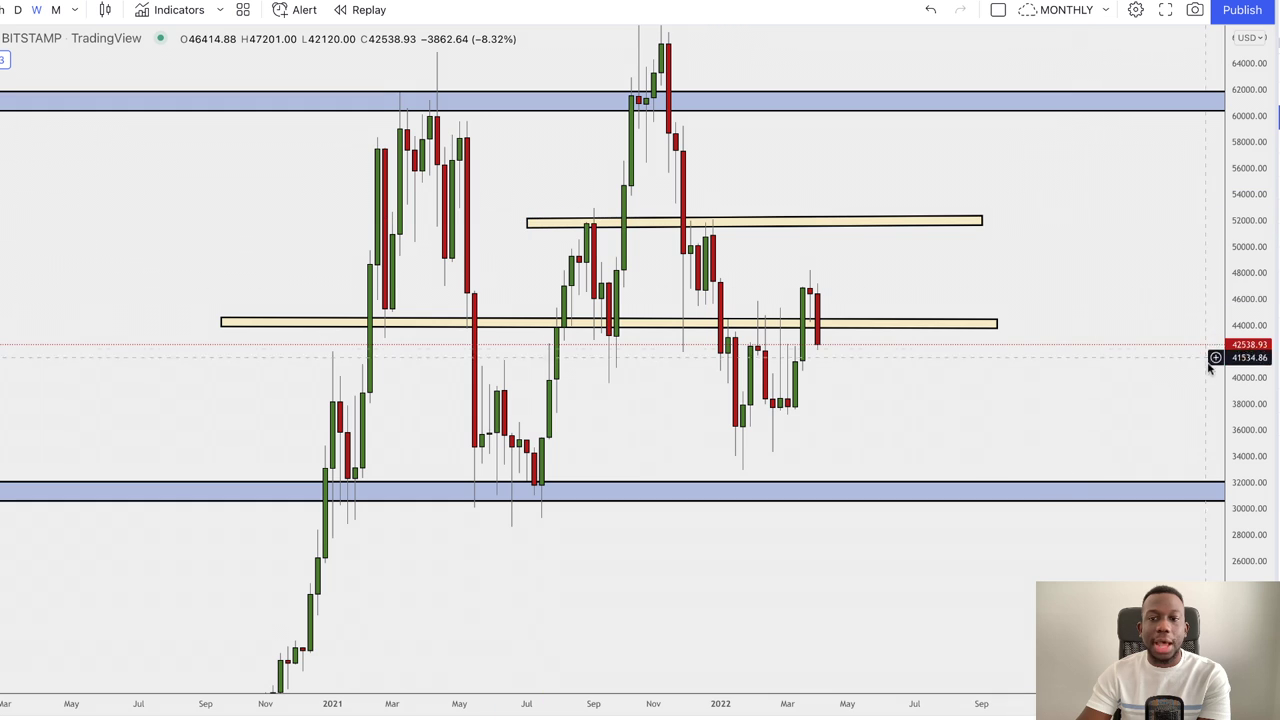
{"action": "left_click_drag", "start_coordinate": [1249, 343], "coordinate": [1249, 367]}
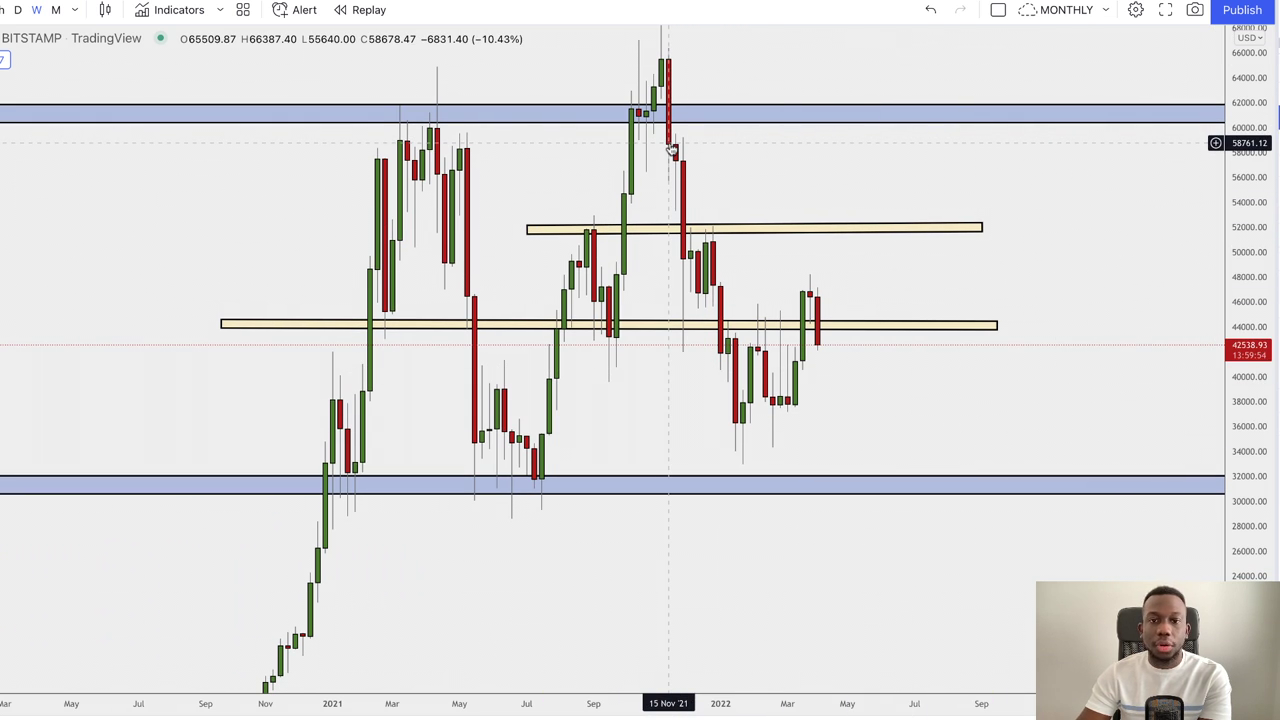
- Try a narrow beige zone at about 36300 under the early 2022 weekly closes, starting at 15 Nov '21, and delete it
{"action": "left_click", "coordinate": [719, 496]}
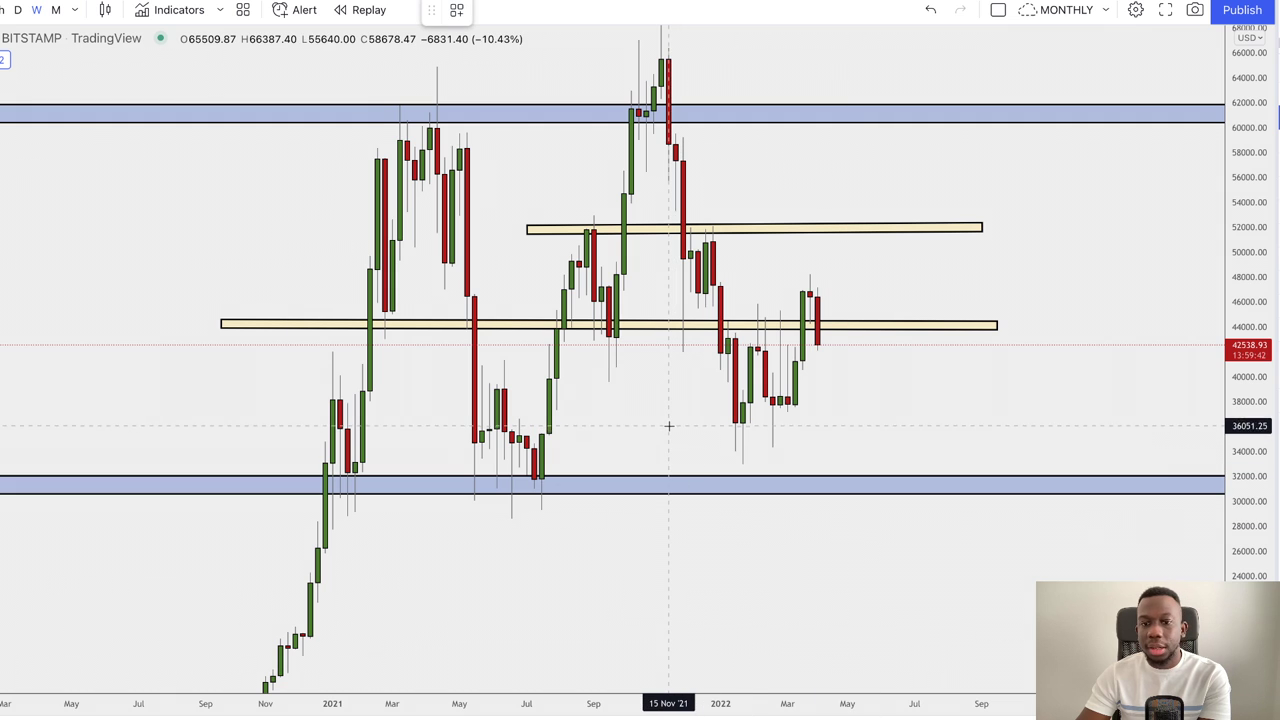
{"action": "left_click_drag", "start_coordinate": [668, 423], "coordinate": [921, 423]}
{"action": "left_click", "coordinate": [923, 422]}
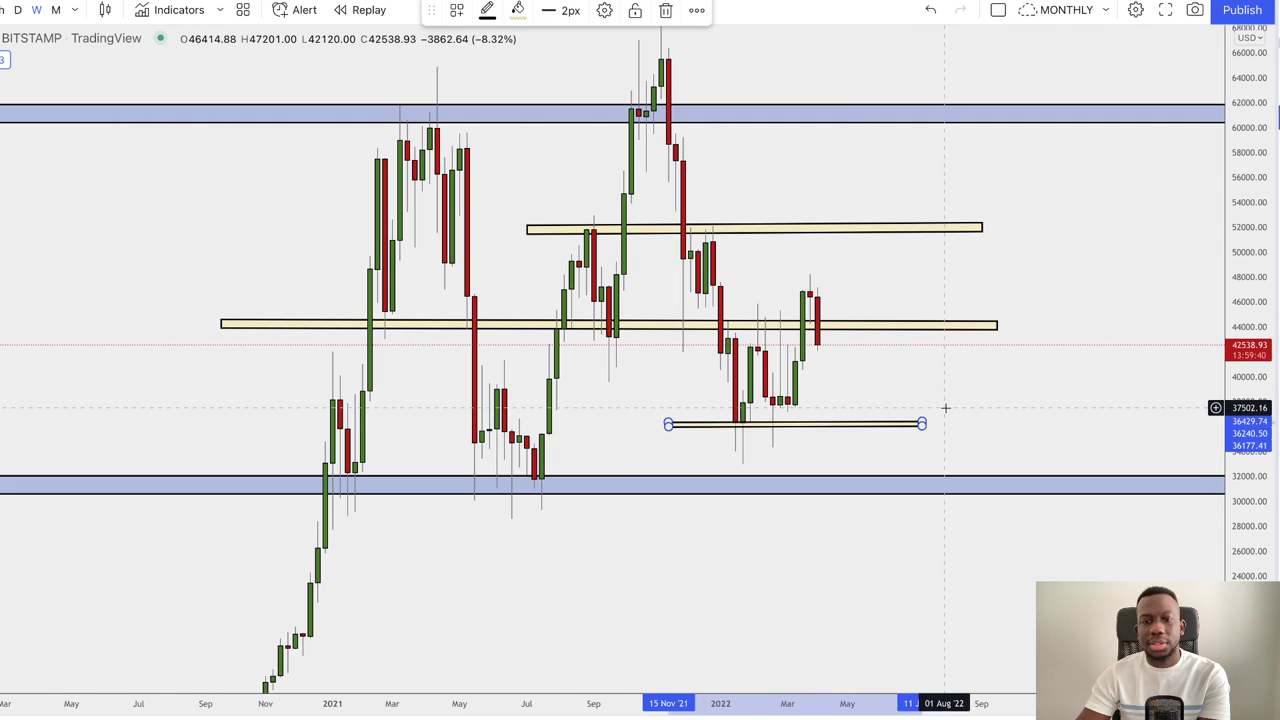
{"action": "left_click", "coordinate": [946, 409]}
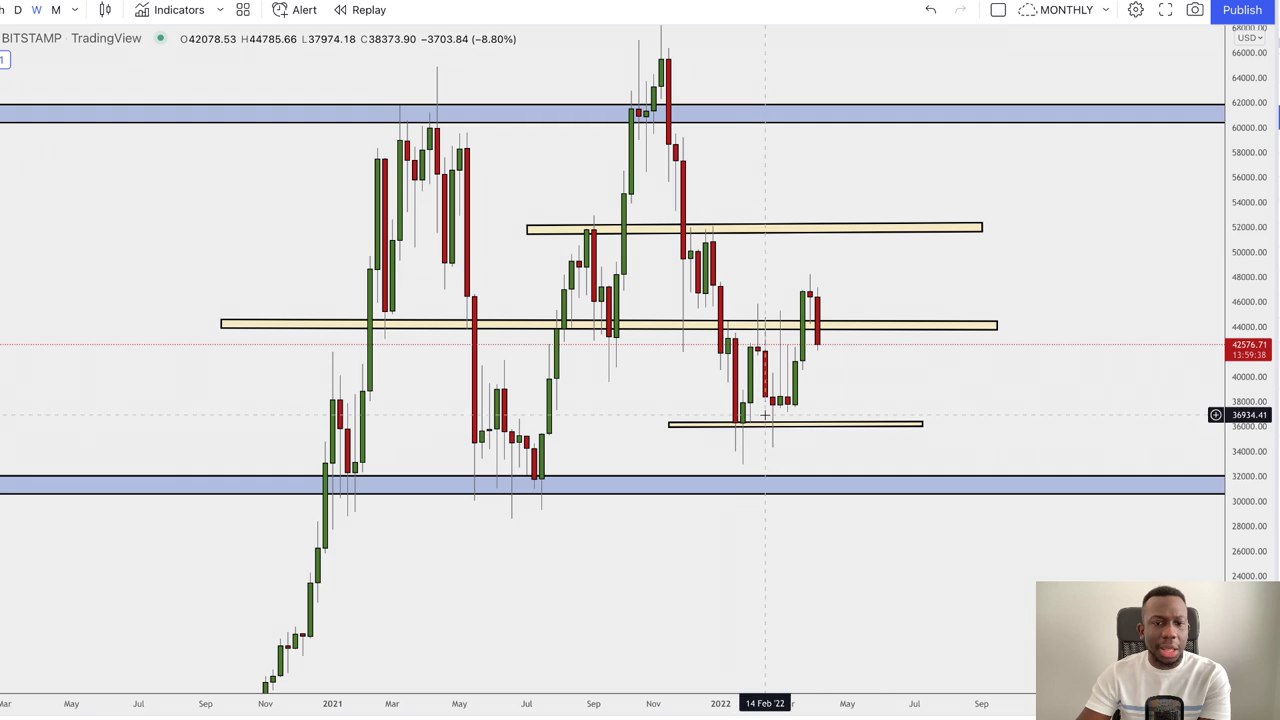
{"action": "left_click", "coordinate": [832, 494]}
{"action": "left_click", "coordinate": [834, 503]}
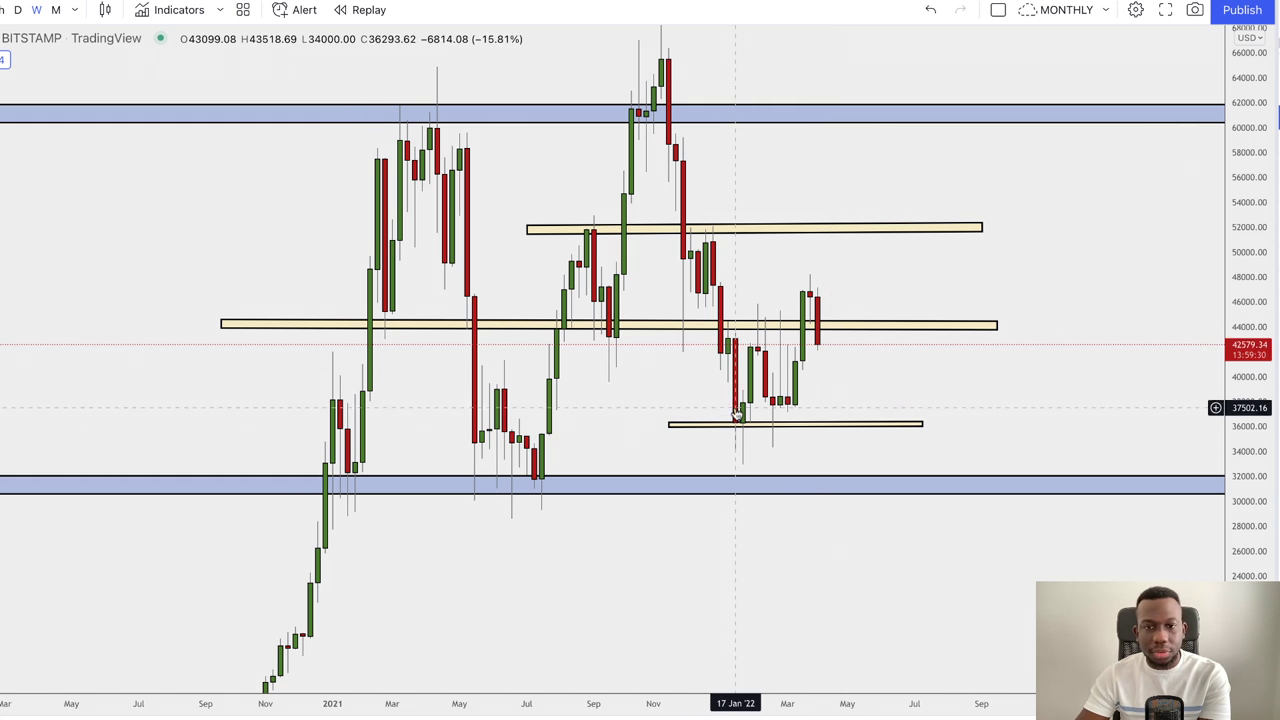
{"action": "left_click", "coordinate": [806, 426]}
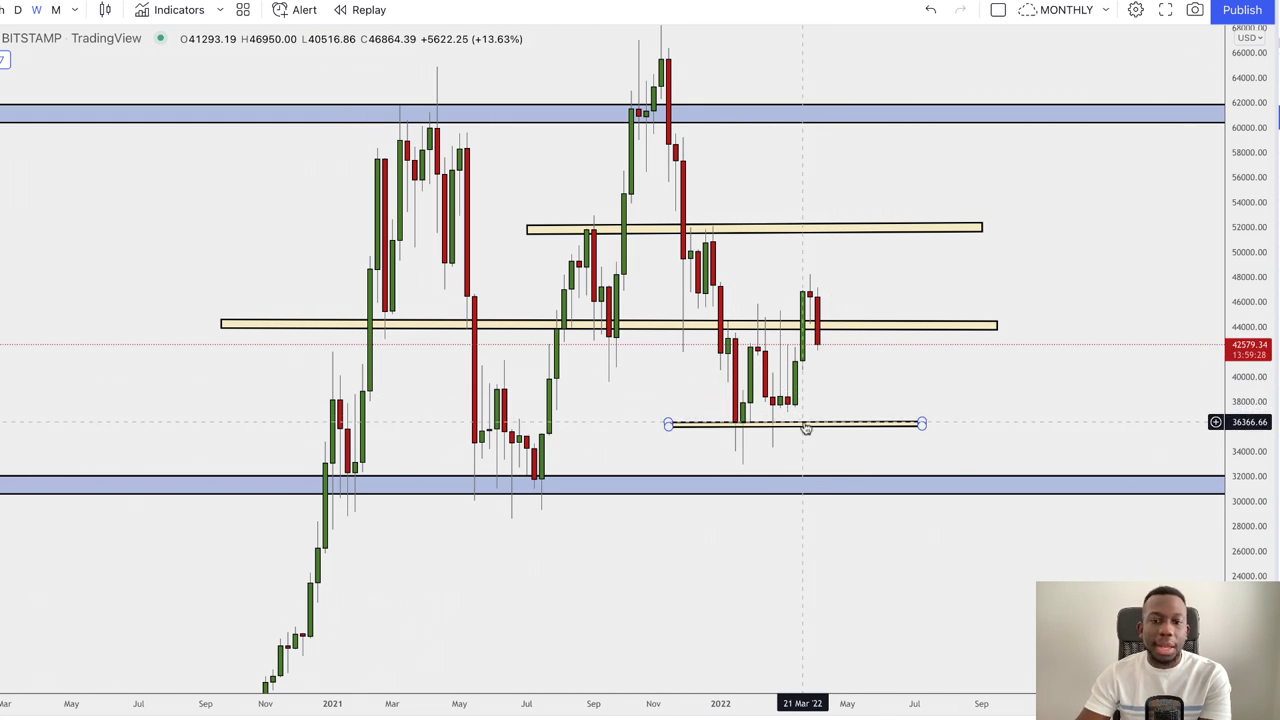
{"action": "key", "text": "Delete"}
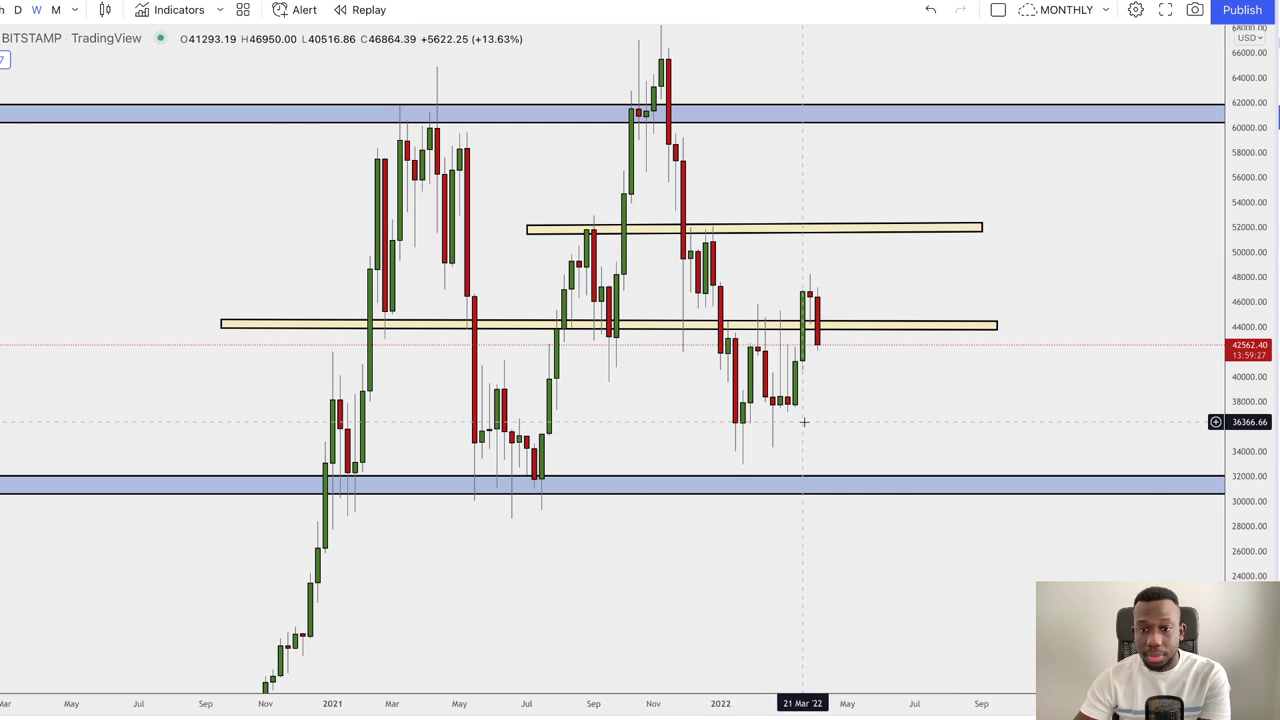
- Switch to the daily timeframe and examine the 2022 price swings around the lower beige zone near 44000
{"action": "left_click", "coordinate": [19, 11]}
{"action": "scroll", "coordinate": [880, 429], "scroll_direction": "down", "scroll_amount": 5}
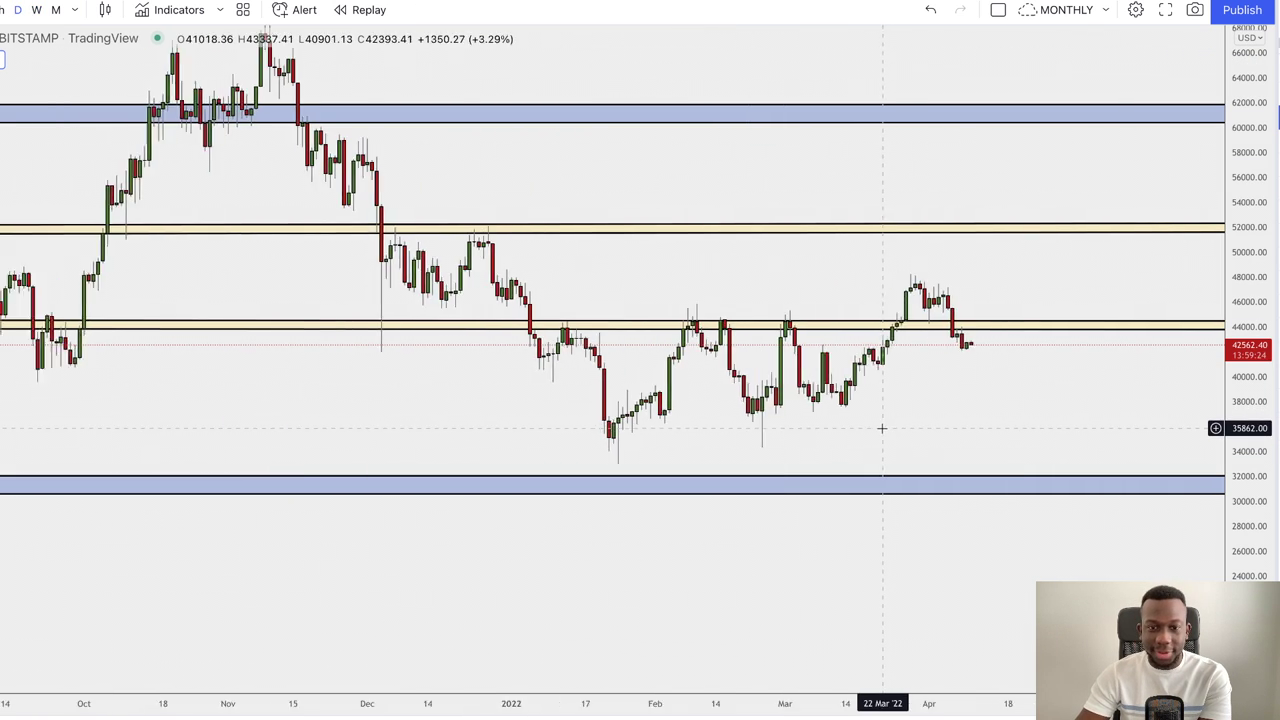
{"action": "left_click_drag", "start_coordinate": [1249, 441], "coordinate": [1249, 403]}
{"action": "left_click_drag", "start_coordinate": [1091, 412], "coordinate": [1040, 405]}
{"action": "scroll", "coordinate": [1074, 432], "scroll_direction": "down", "scroll_amount": 4}
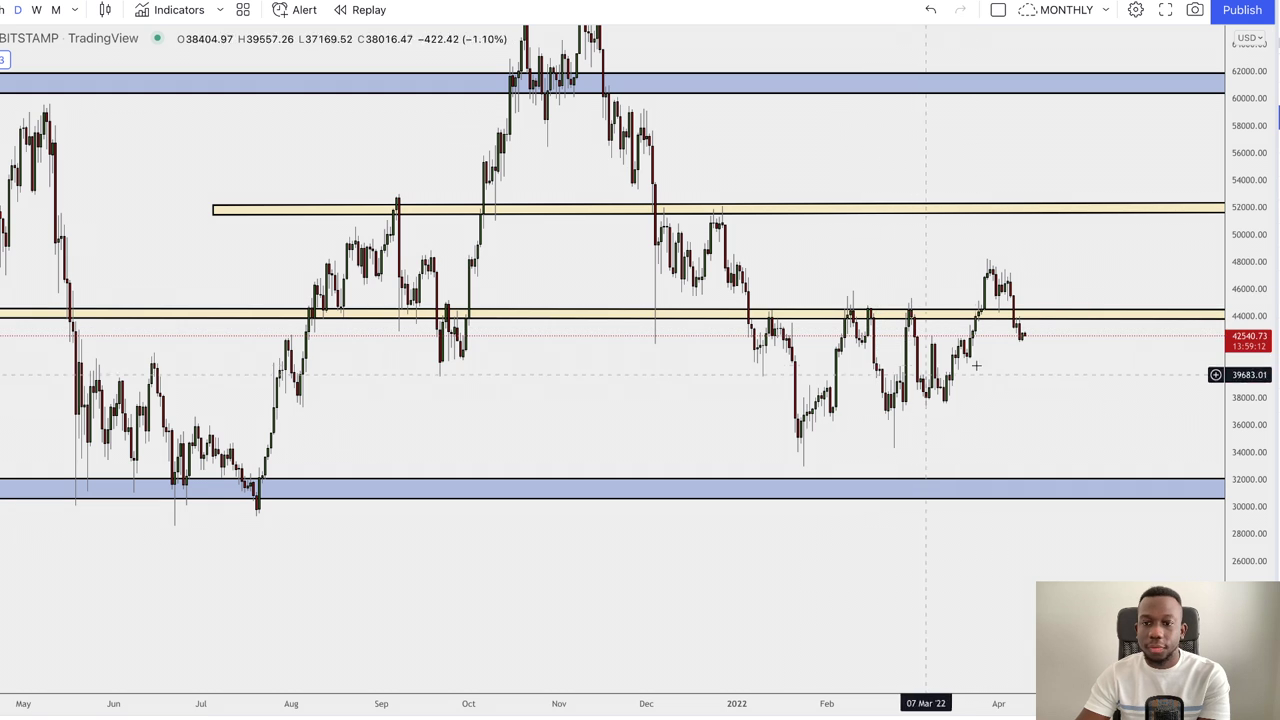
{"action": "scroll", "coordinate": [978, 380], "scroll_direction": "right", "scroll_amount": 5}
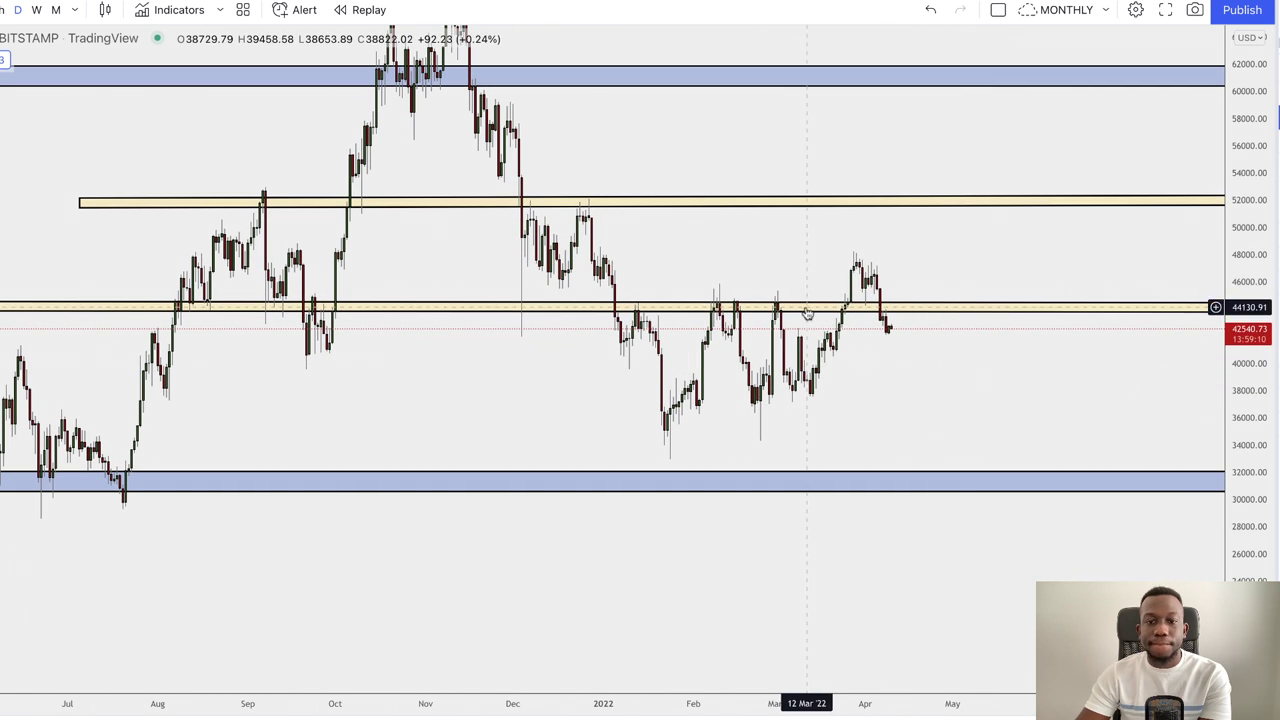
{"action": "left_click_drag", "start_coordinate": [1251, 450], "coordinate": [1243, 371]}
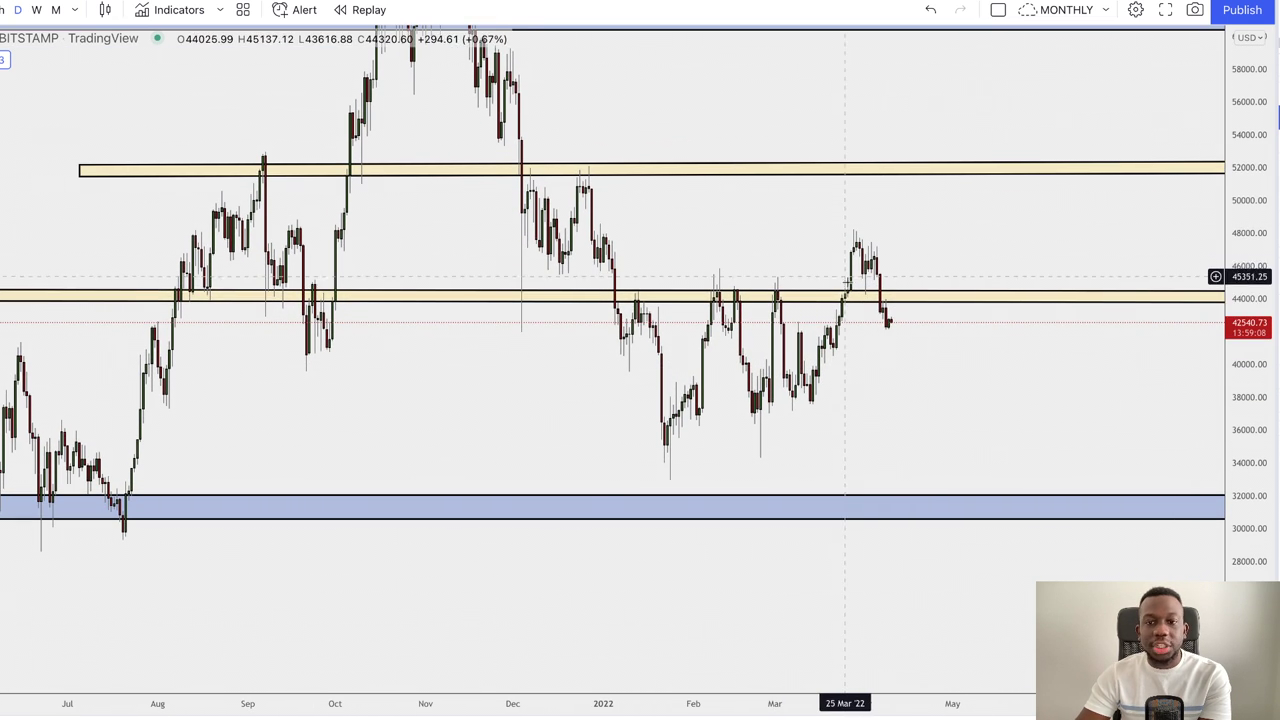
{"action": "left_click_drag", "start_coordinate": [847, 370], "coordinate": [834, 391]}
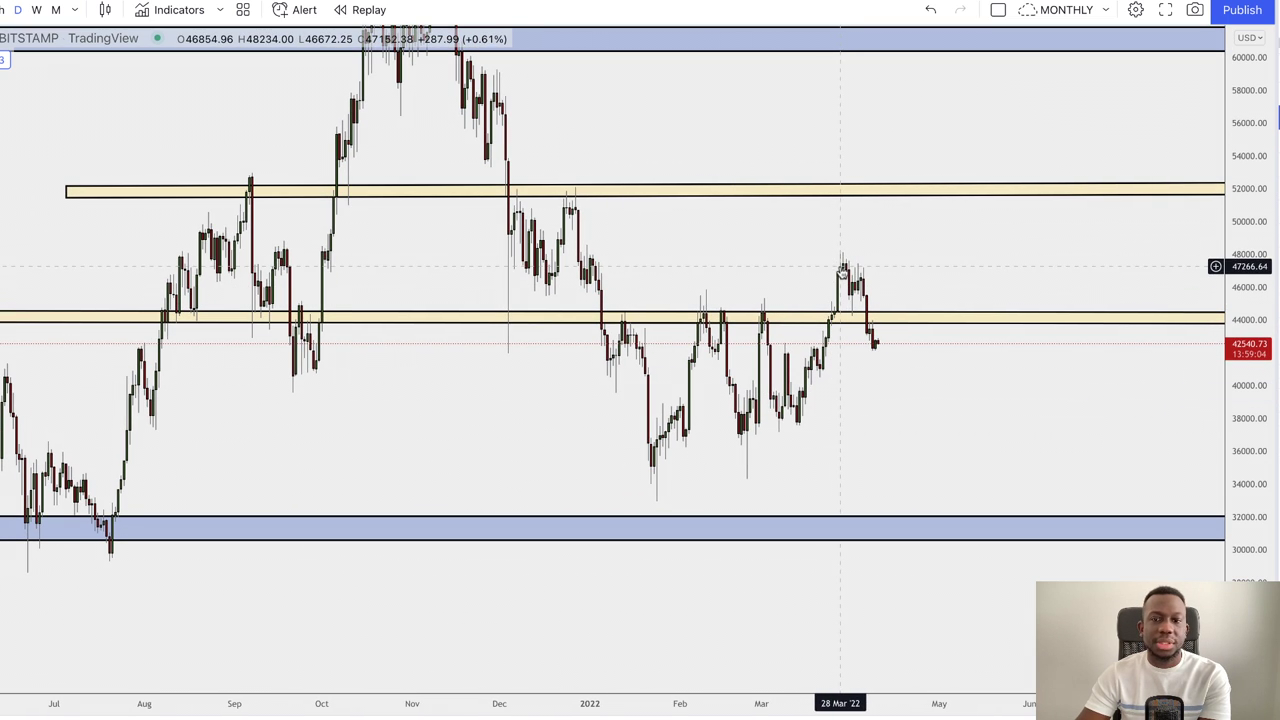
{"action": "left_click_drag", "start_coordinate": [954, 240], "coordinate": [932, 239]}
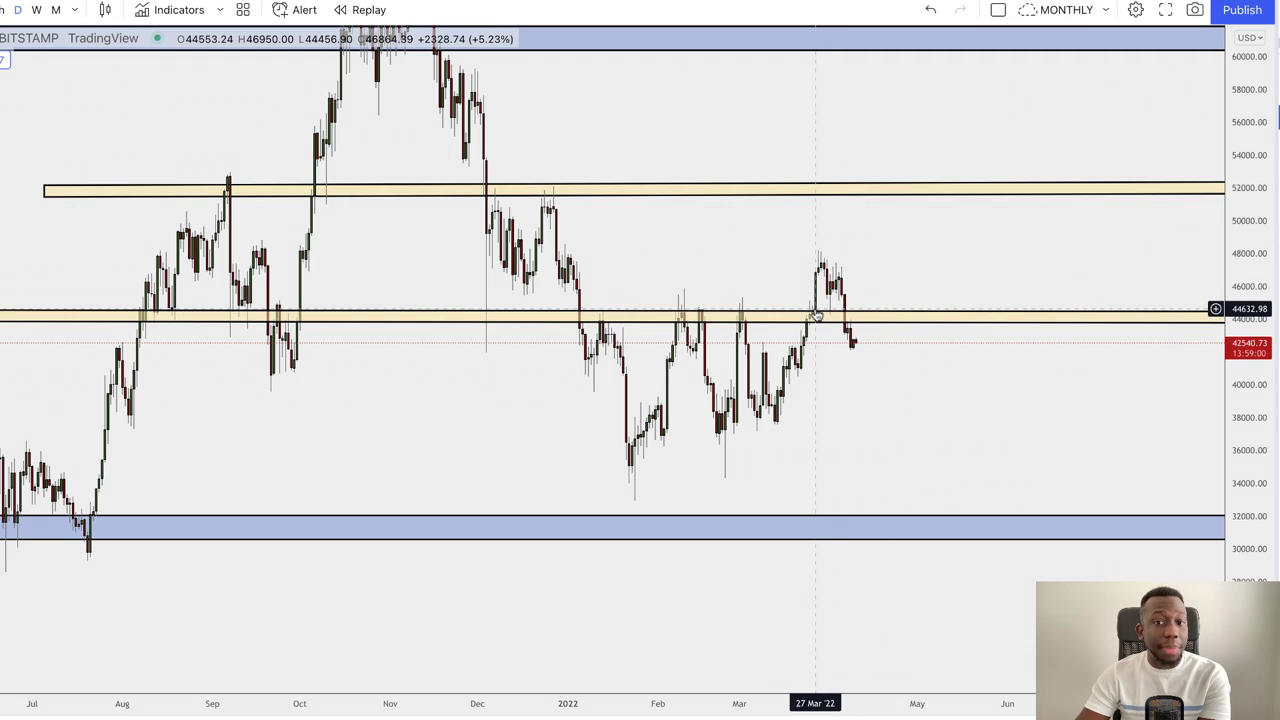
{"action": "scroll", "coordinate": [886, 290], "scroll_direction": "up", "scroll_amount": 4}
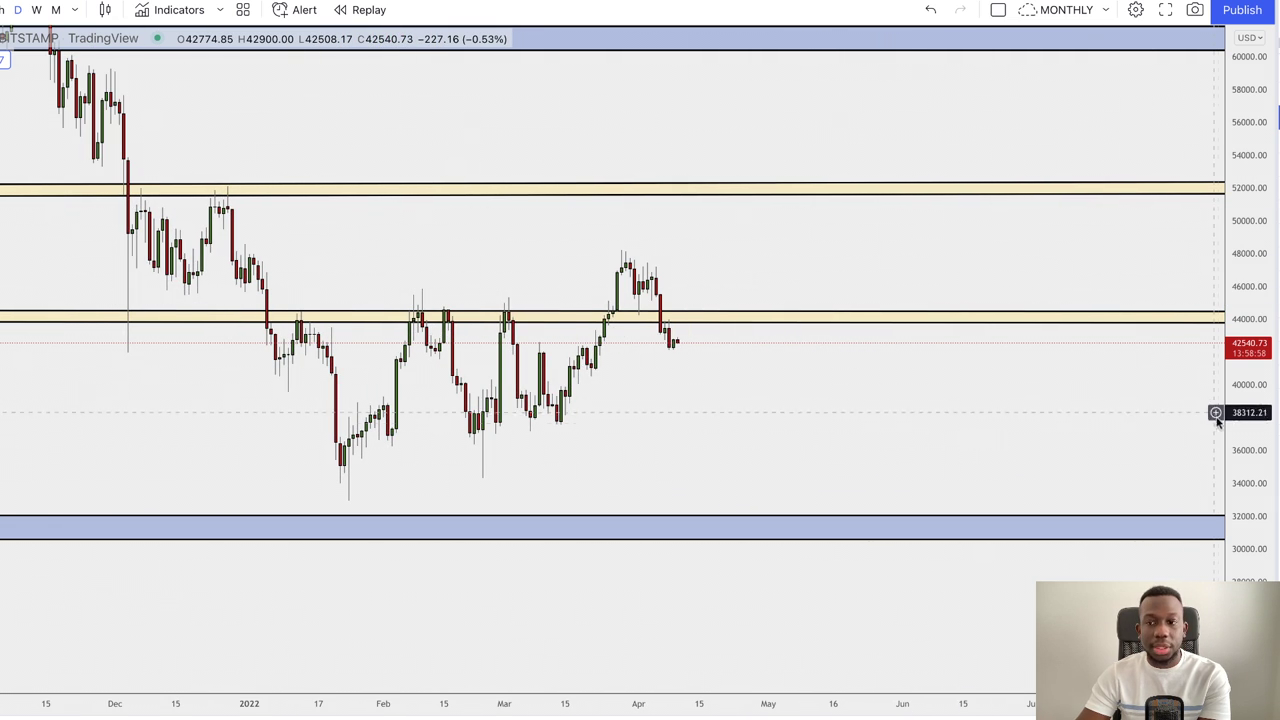
{"action": "left_click_drag", "start_coordinate": [1243, 438], "coordinate": [1254, 278]}
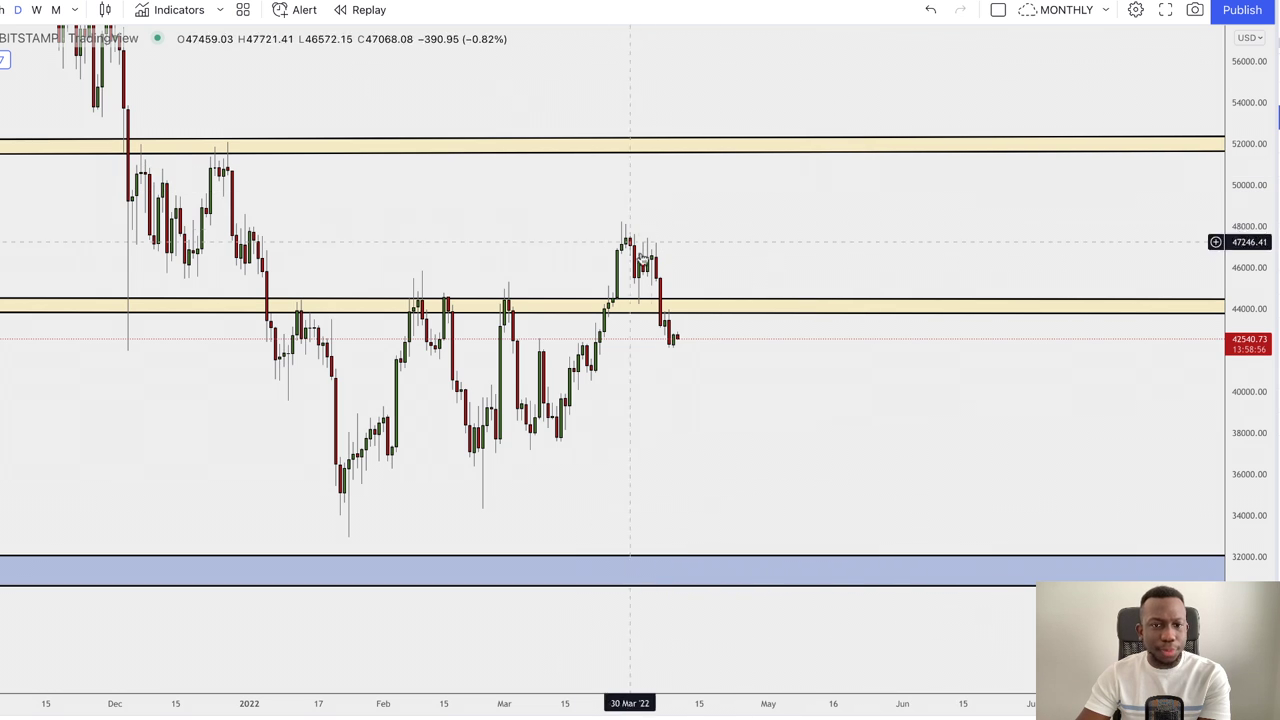
- Raise the lower beige zone to about 45000 on the daily chart and check its fit on the weekly timeframe
{"action": "scroll", "coordinate": [630, 294], "scroll_direction": "left", "scroll_amount": 3}
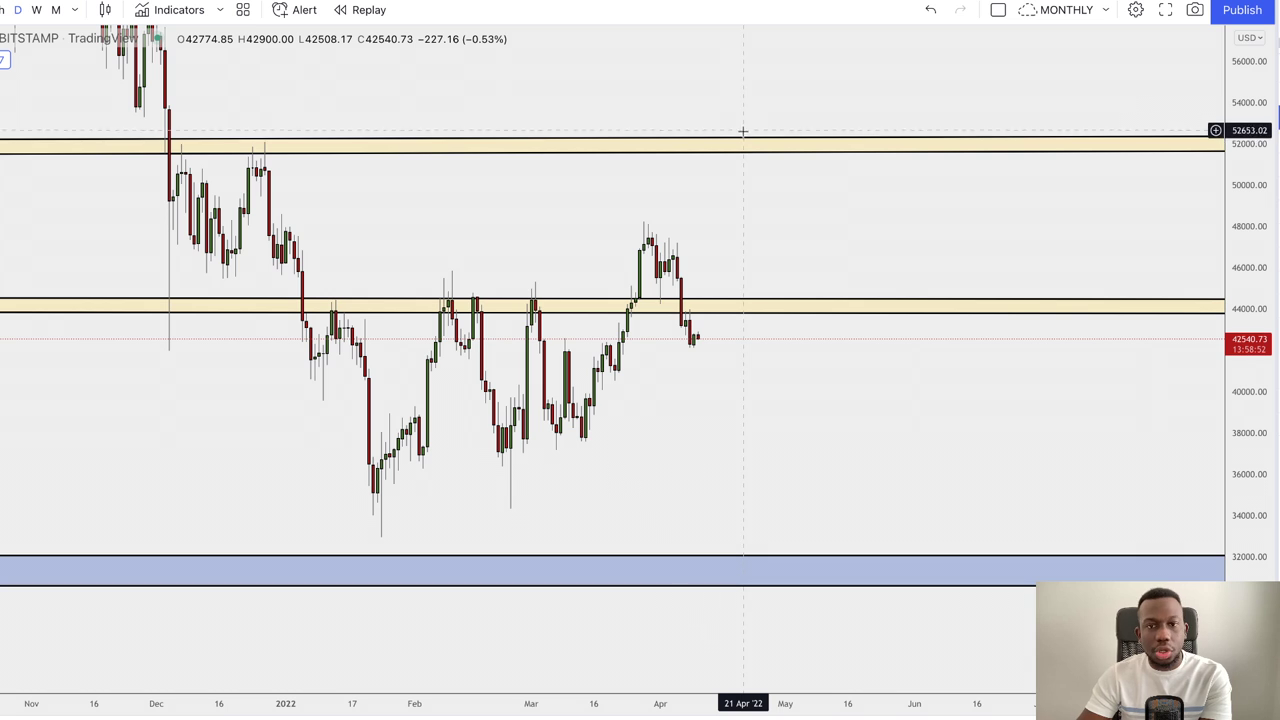
{"action": "scroll", "coordinate": [786, 223], "scroll_direction": "left", "scroll_amount": 3}
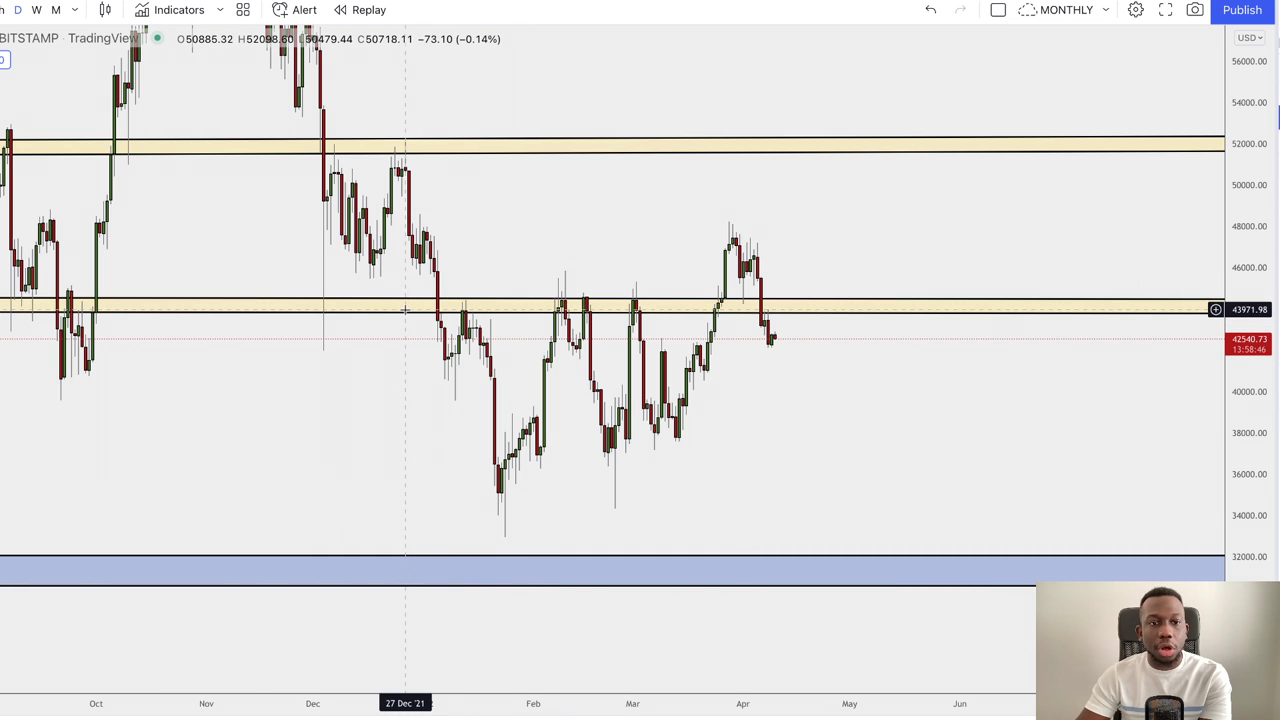
{"action": "left_click_drag", "start_coordinate": [405, 308], "coordinate": [408, 288]}
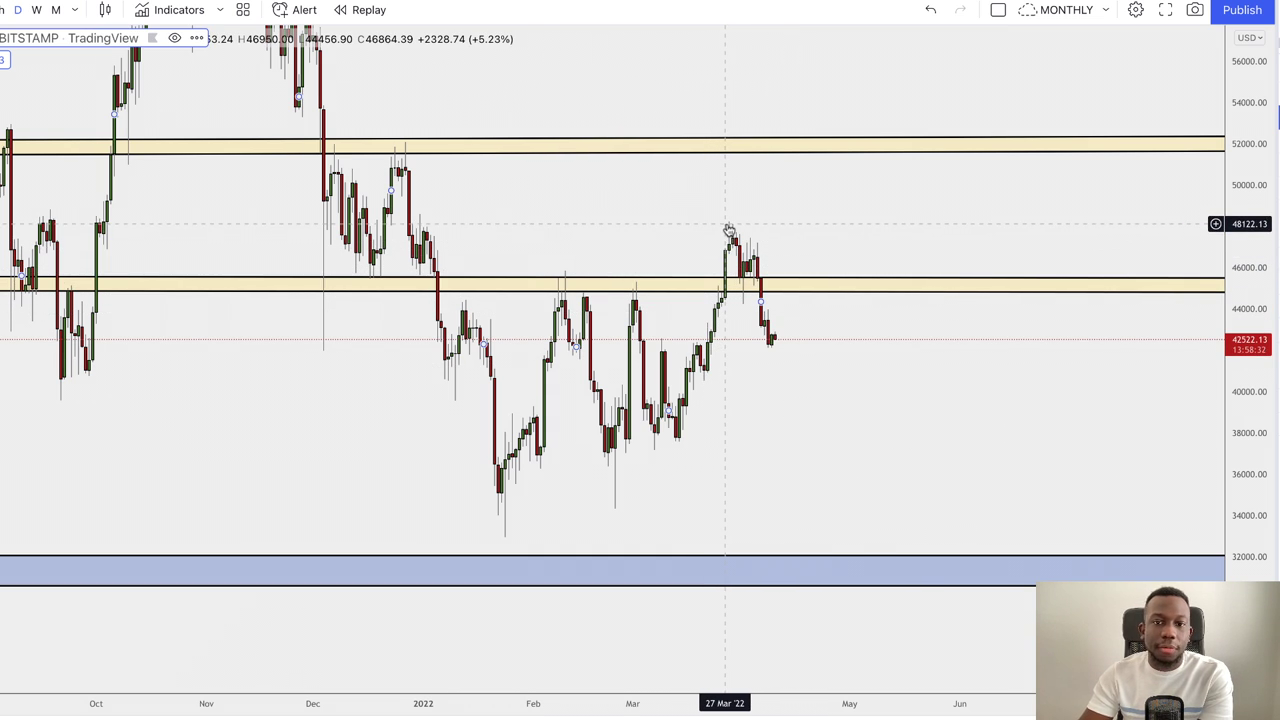
{"action": "scroll", "coordinate": [765, 212], "scroll_direction": "up", "scroll_amount": 3}
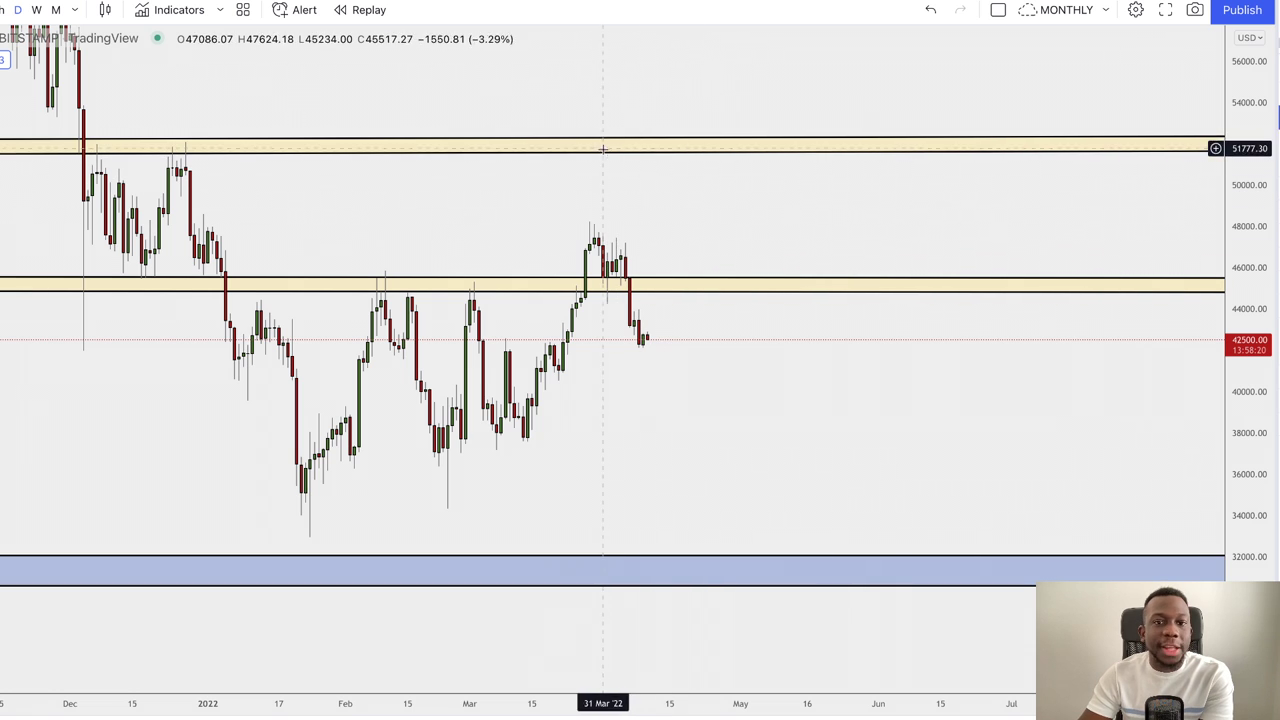
{"action": "left_click", "coordinate": [36, 10]}
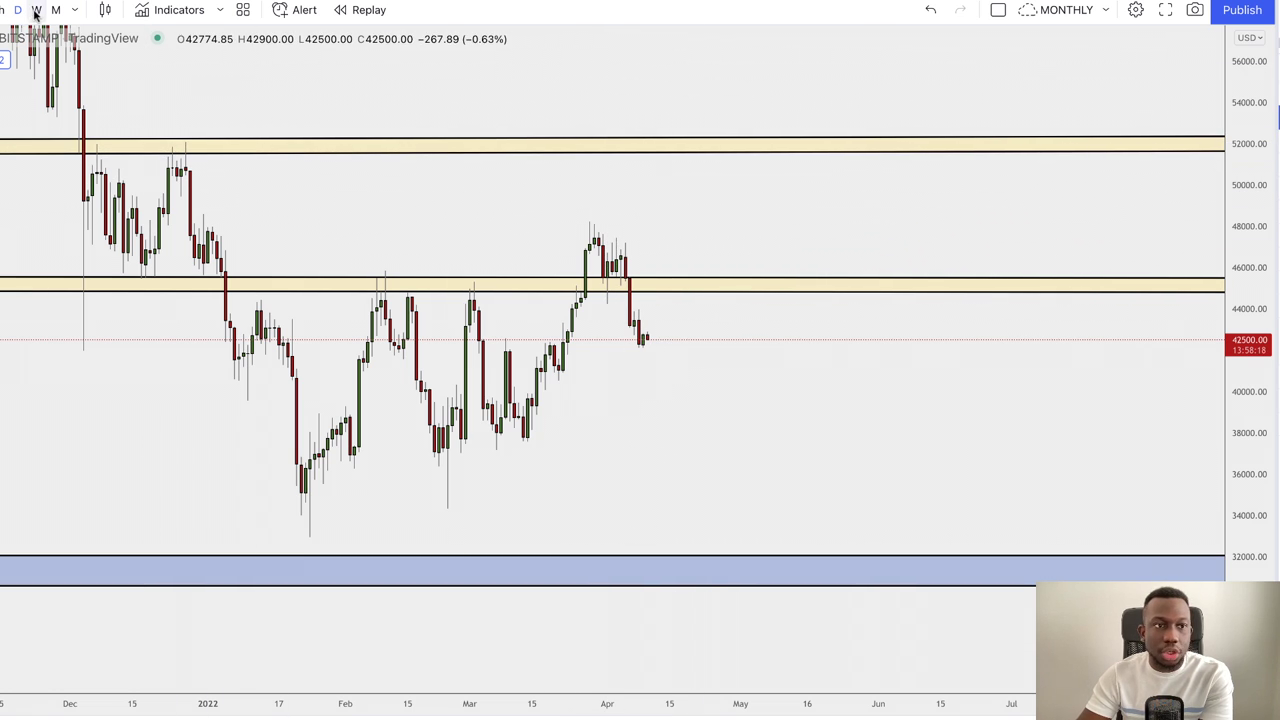
{"action": "left_click_drag", "start_coordinate": [1264, 186], "coordinate": [1264, 403]}
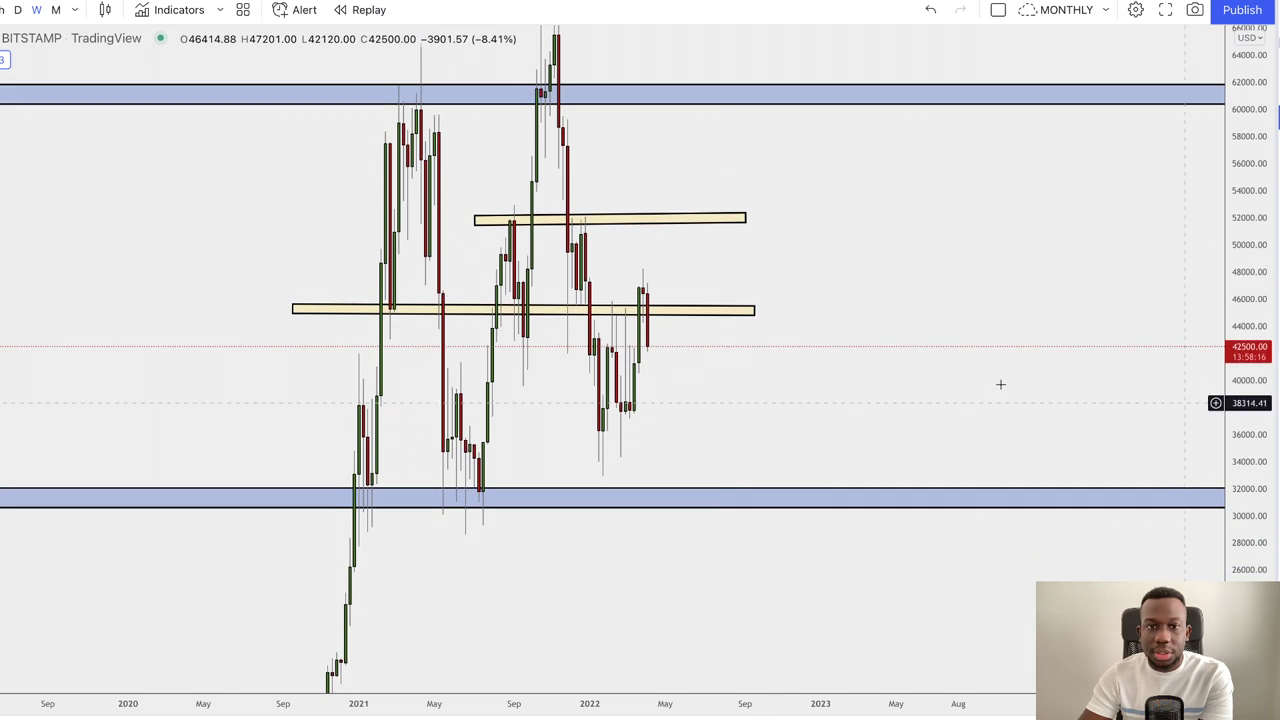
- Level the upper beige zone near 52000, ending it at about 12 Sep '22, and switch to the daily timeframe
{"action": "scroll", "coordinate": [646, 283], "scroll_direction": "up", "scroll_amount": 3}
{"action": "left_click_drag", "start_coordinate": [594, 218], "coordinate": [598, 220]}
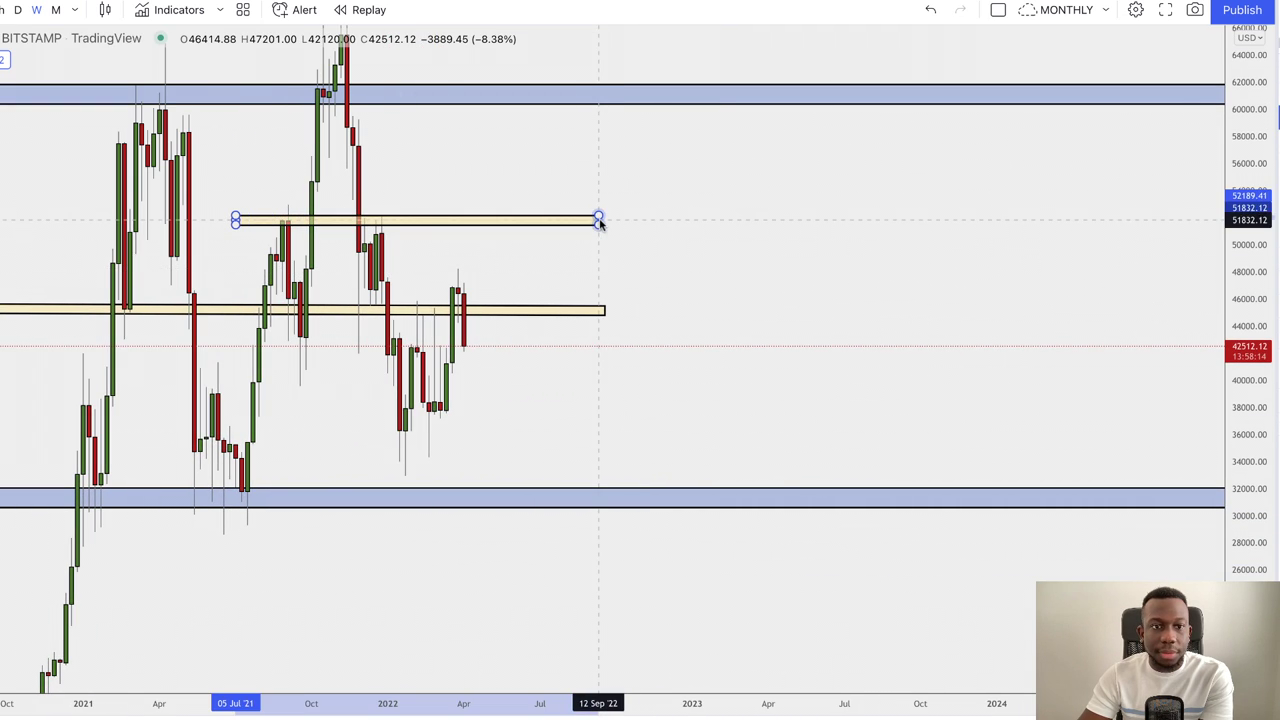
{"action": "left_click", "coordinate": [17, 10]}
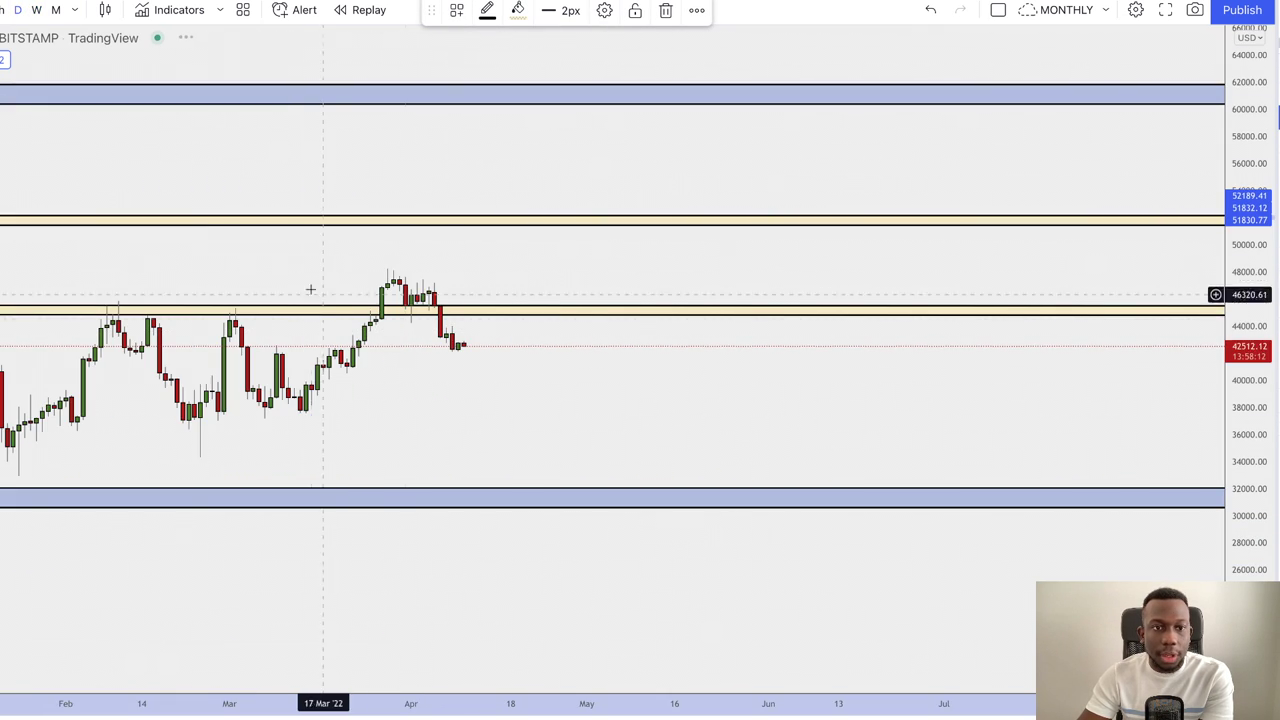
{"action": "scroll", "coordinate": [386, 285], "scroll_direction": "up", "scroll_amount": 3}
{"action": "scroll", "coordinate": [408, 269], "scroll_direction": "down", "scroll_amount": 1}
{"action": "left_click_drag", "start_coordinate": [574, 283], "coordinate": [560, 281]}
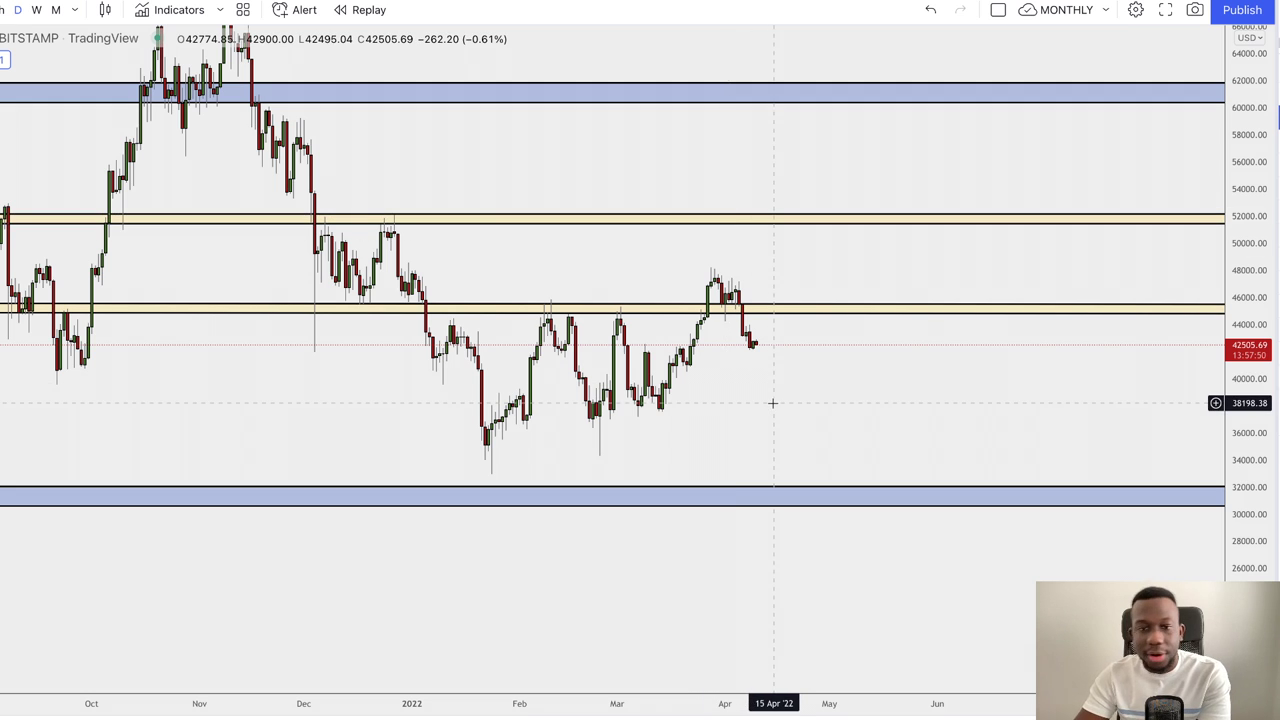
- Draw a rising trend line from the late January 2022 low near 33000 through the March lows, to about 46000 around June 2022
{"action": "left_click_drag", "start_coordinate": [1243, 515], "coordinate": [1243, 440]}
{"action": "scroll", "coordinate": [780, 411], "scroll_direction": "up", "scroll_amount": 4}
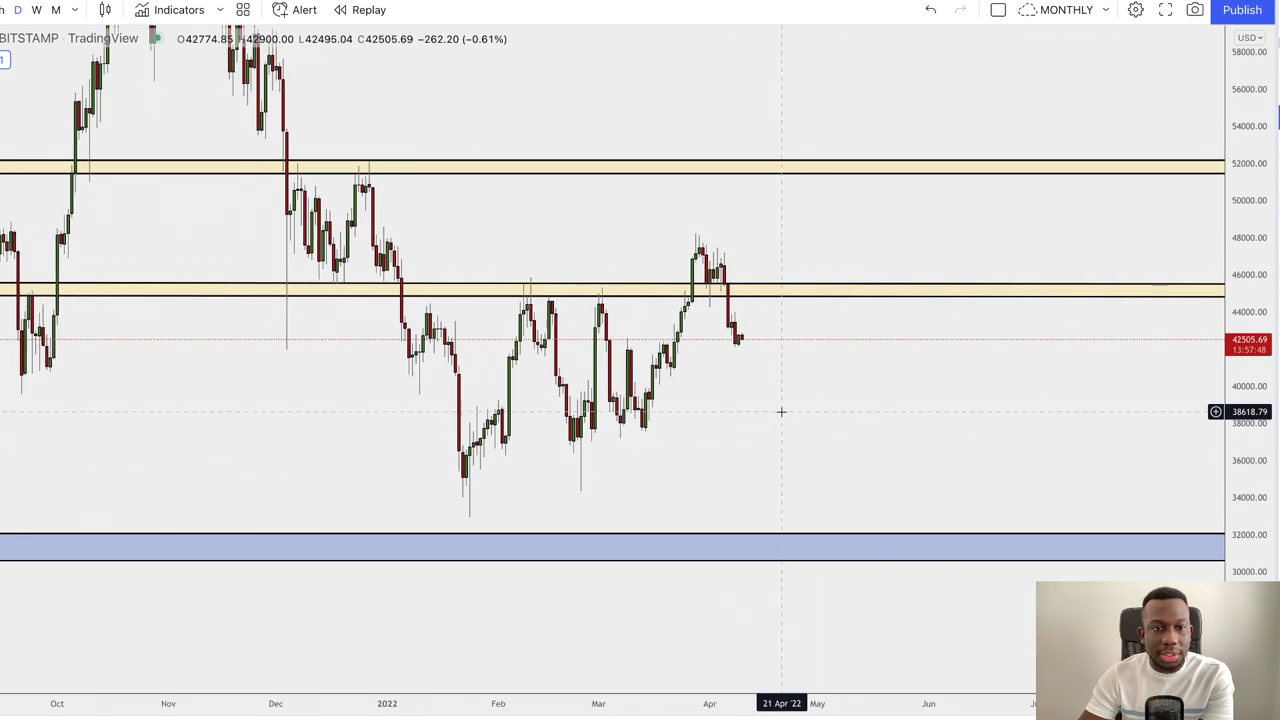
{"action": "left_click_drag", "start_coordinate": [1264, 381], "coordinate": [1261, 401]}
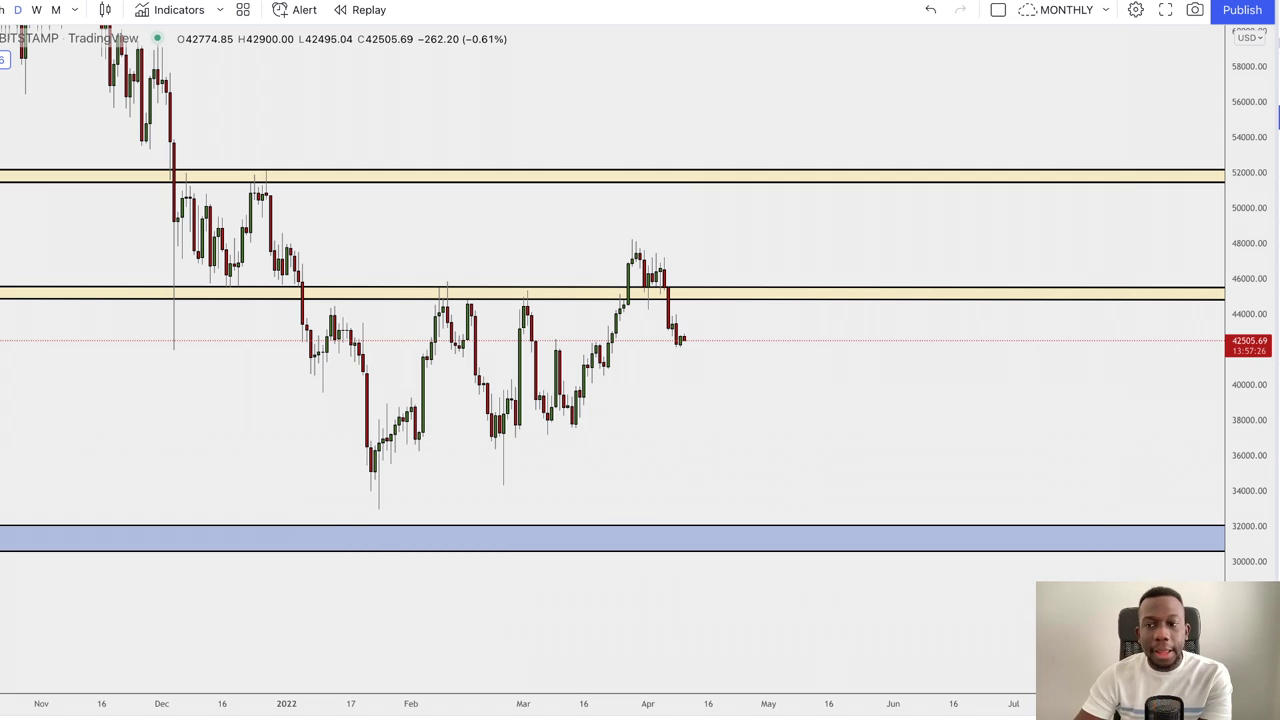
{"action": "left_click_drag", "start_coordinate": [1259, 409], "coordinate": [1257, 433]}
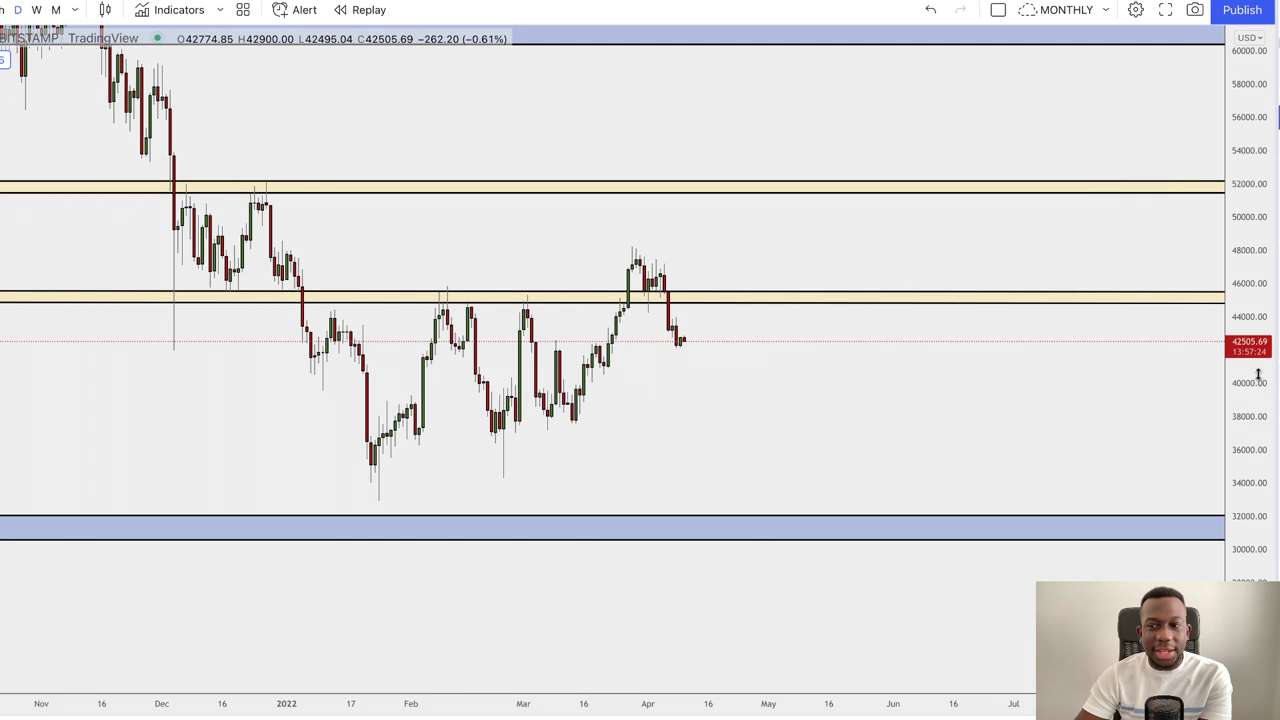
{"action": "left_click_drag", "start_coordinate": [1258, 374], "coordinate": [1256, 392]}
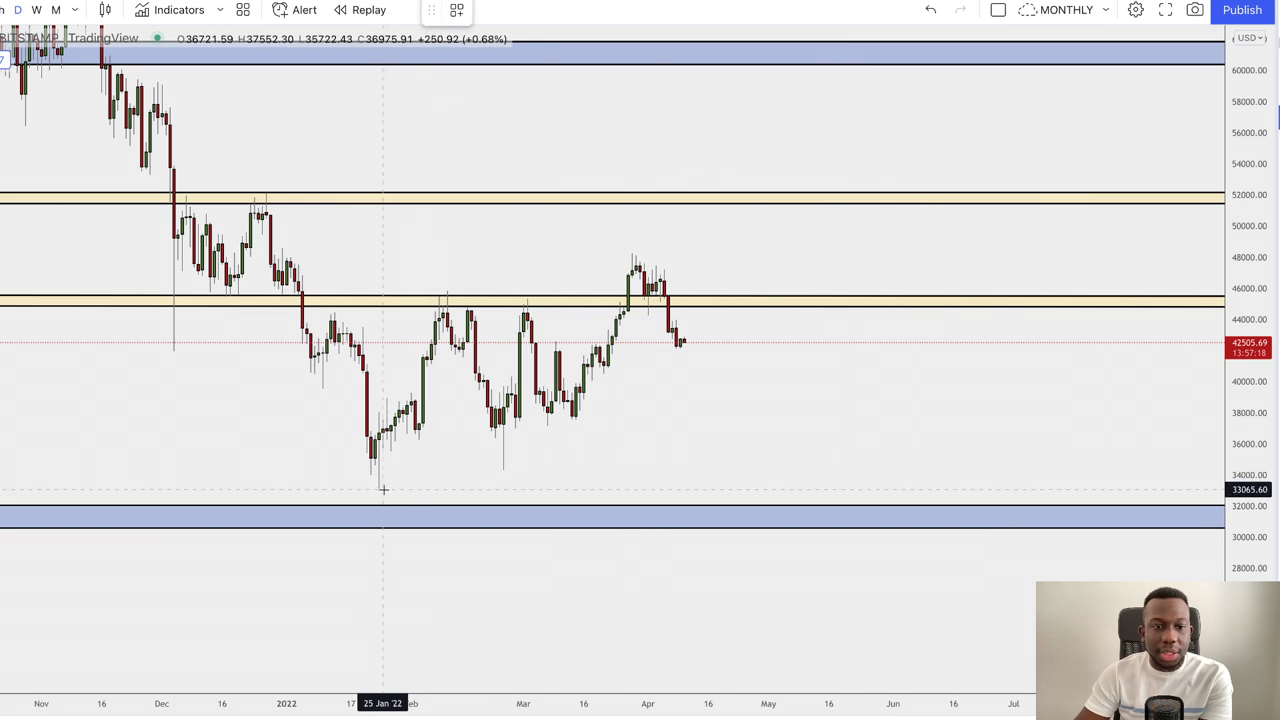
{"action": "mouse_move", "coordinate": [379, 490]}
{"action": "left_mouse_down"}
{"action": "mouse_move", "coordinate": [960, 302]}
{"action": "mouse_move", "coordinate": [1057, 220]}
{"action": "mouse_move", "coordinate": [951, 283]}
{"action": "mouse_move", "coordinate": [893, 288]}
{"action": "left_mouse_up"}
{"action": "left_click", "coordinate": [920, 365]}
{"action": "scroll", "coordinate": [915, 385], "scroll_direction": "left", "scroll_amount": 3}
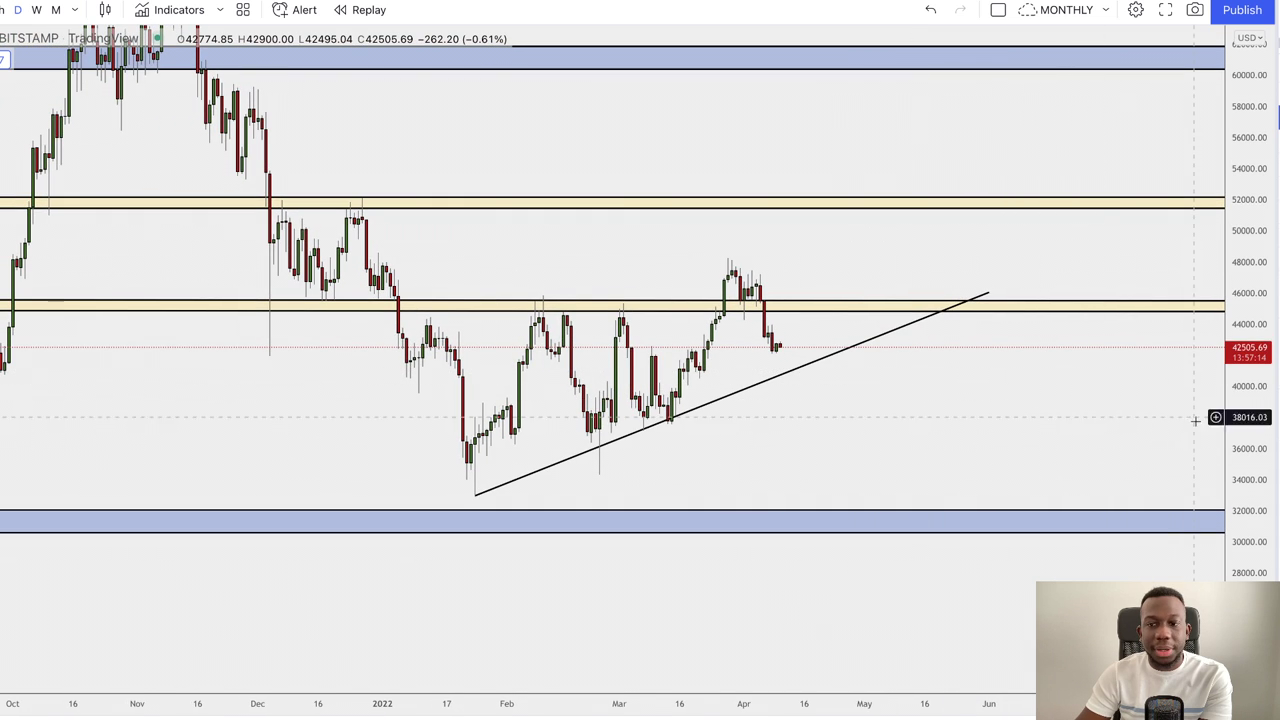
- Try a green horizontal ray at about 35000 starting at 20 Jan '22, and delete it
{"action": "left_click_drag", "start_coordinate": [1256, 433], "coordinate": [1256, 424]}
{"action": "left_click_drag", "start_coordinate": [1074, 406], "coordinate": [1029, 438]}
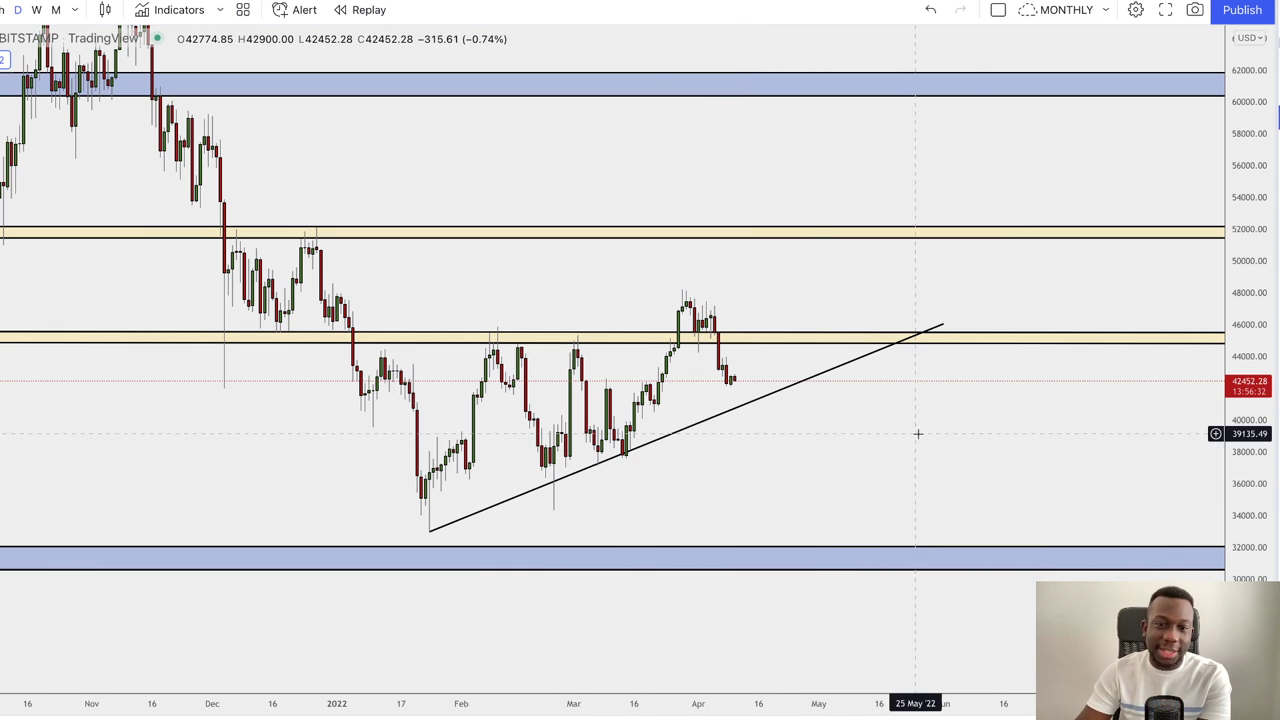
{"action": "left_click_drag", "start_coordinate": [1246, 518], "coordinate": [1246, 475]}
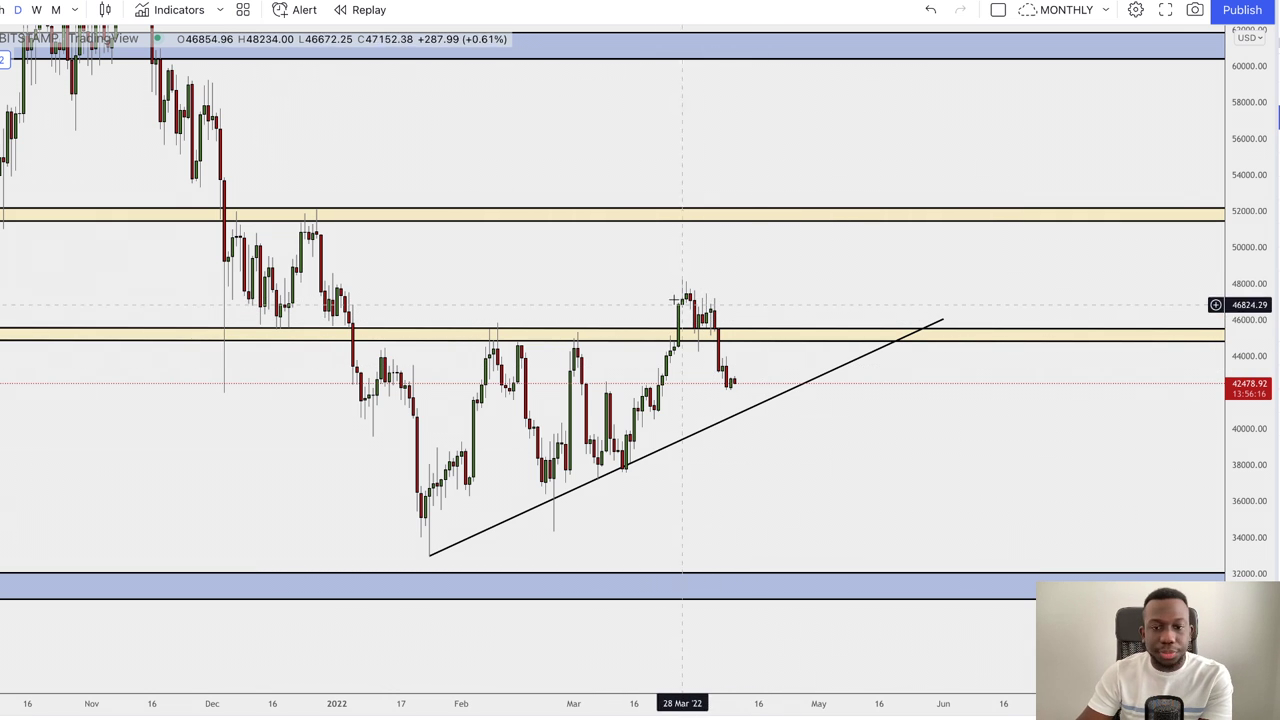
{"action": "left_click_drag", "start_coordinate": [1233, 448], "coordinate": [1258, 422]}
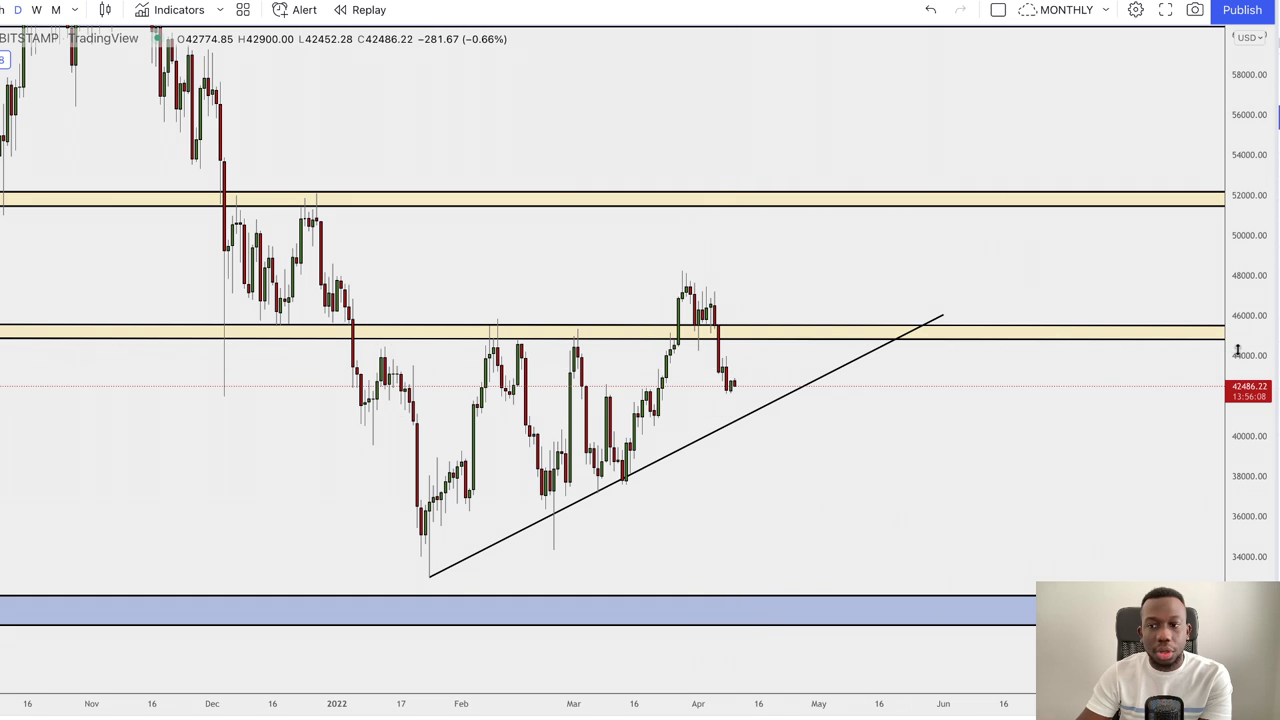
{"action": "left_click_drag", "start_coordinate": [1238, 350], "coordinate": [1239, 441]}
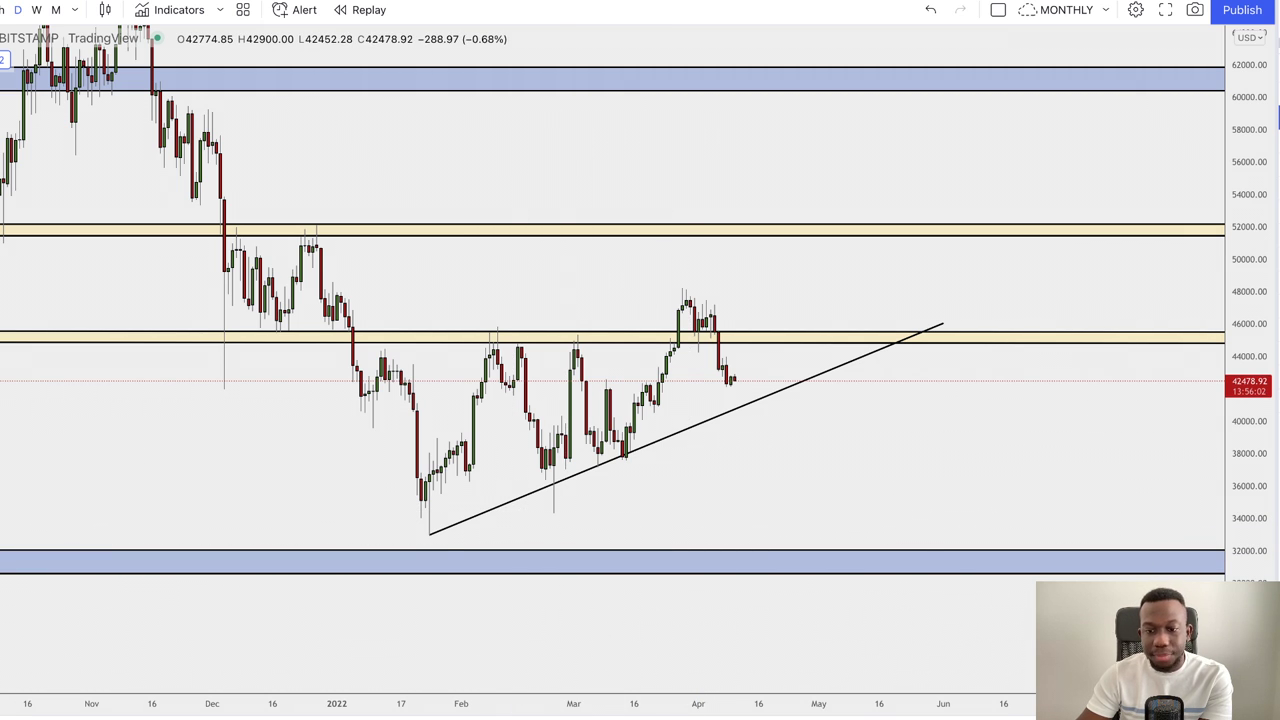
{"action": "left_click", "coordinate": [413, 503]}
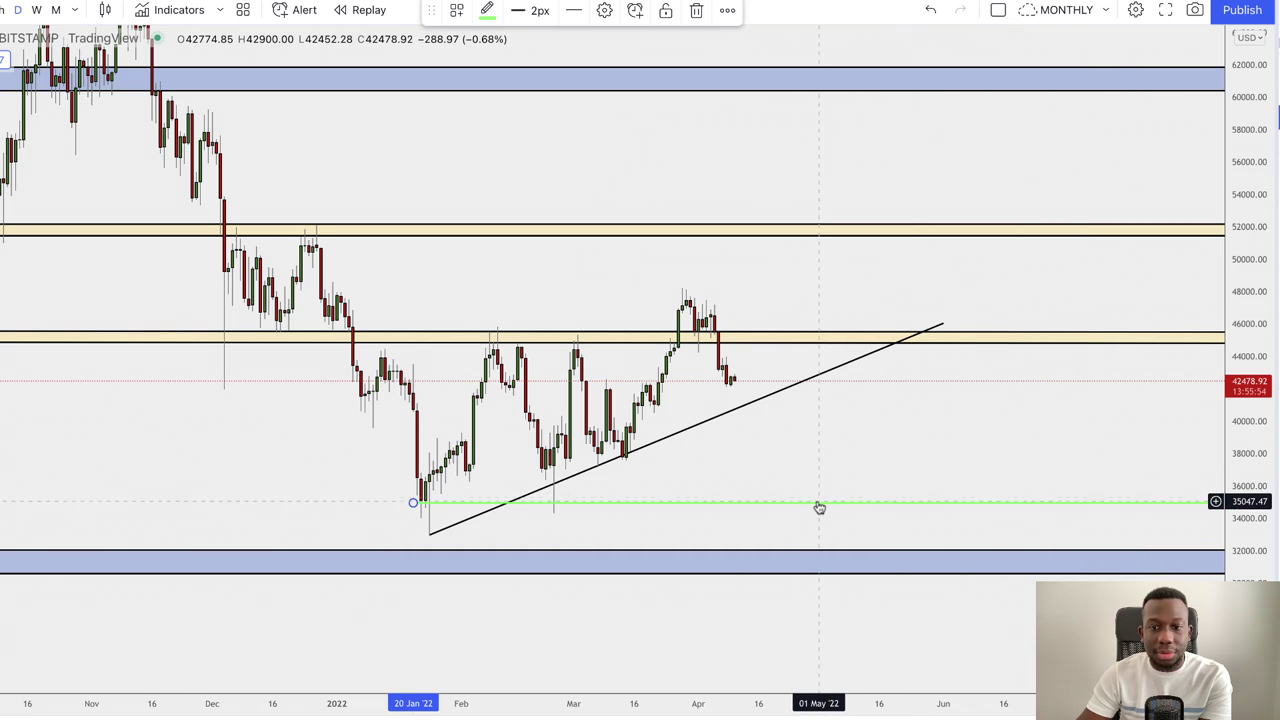
{"action": "key", "text": "Delete"}
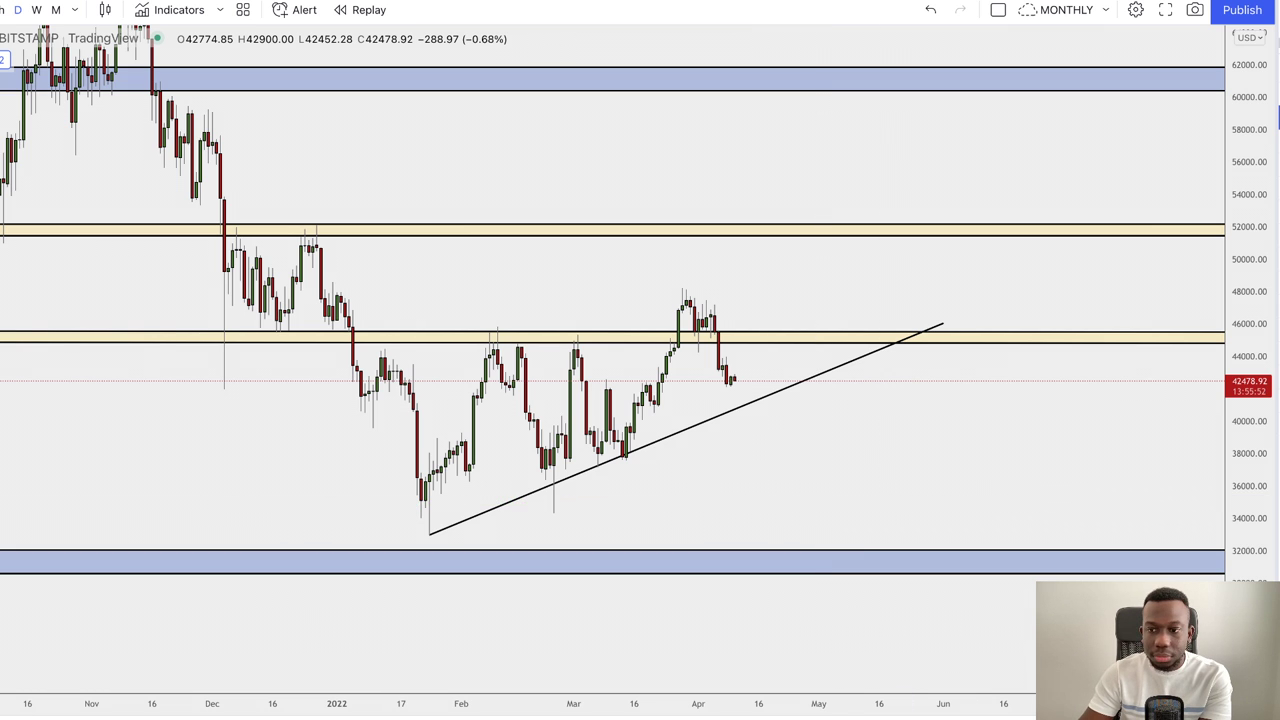
- Examine the 2022 price swings along the rising trend line on an intraday timeframe
{"action": "left_click_drag", "start_coordinate": [1266, 560], "coordinate": [1266, 395]}
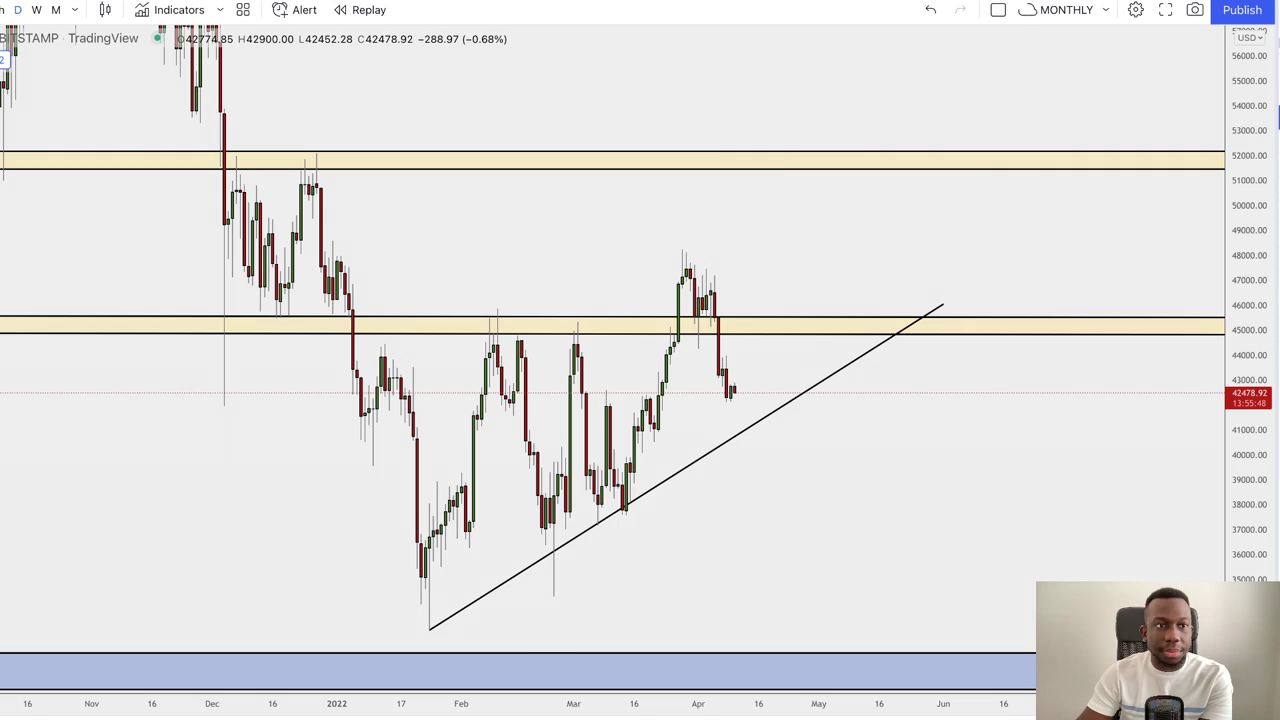
{"action": "scroll", "coordinate": [753, 430], "scroll_direction": "up", "scroll_amount": 4}
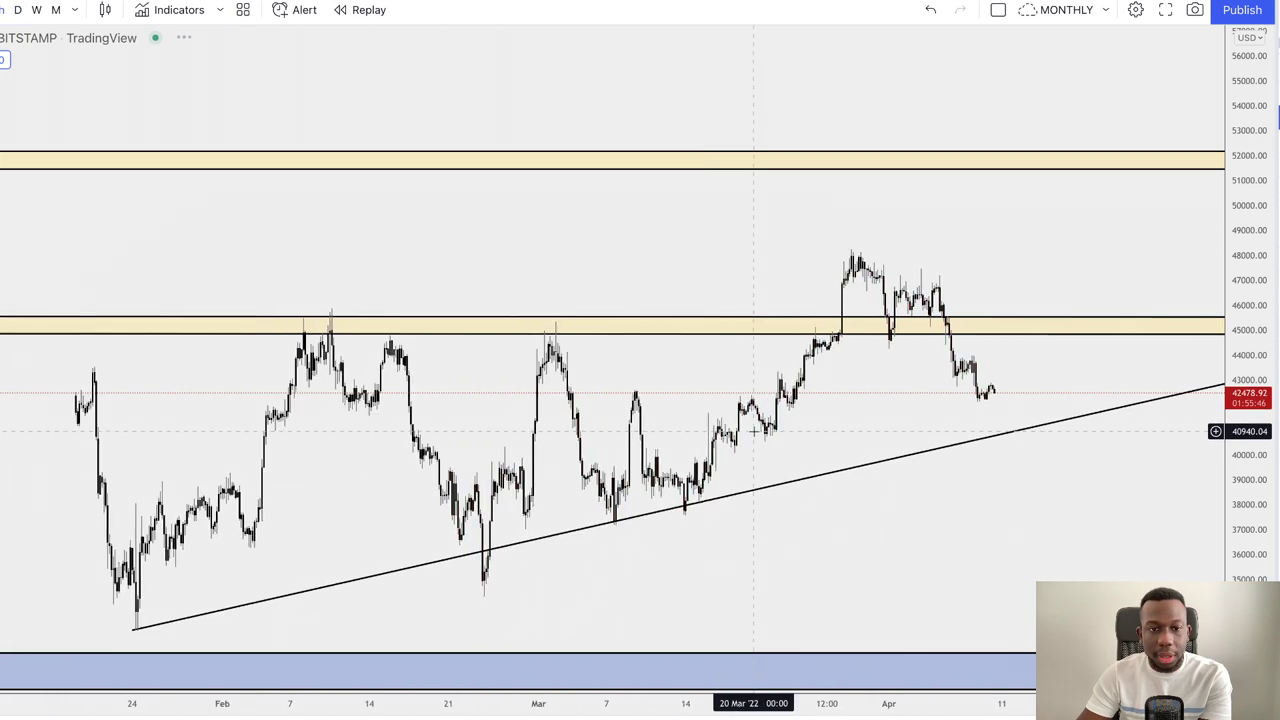
{"action": "scroll", "coordinate": [1006, 514], "scroll_direction": "down", "scroll_amount": 5}
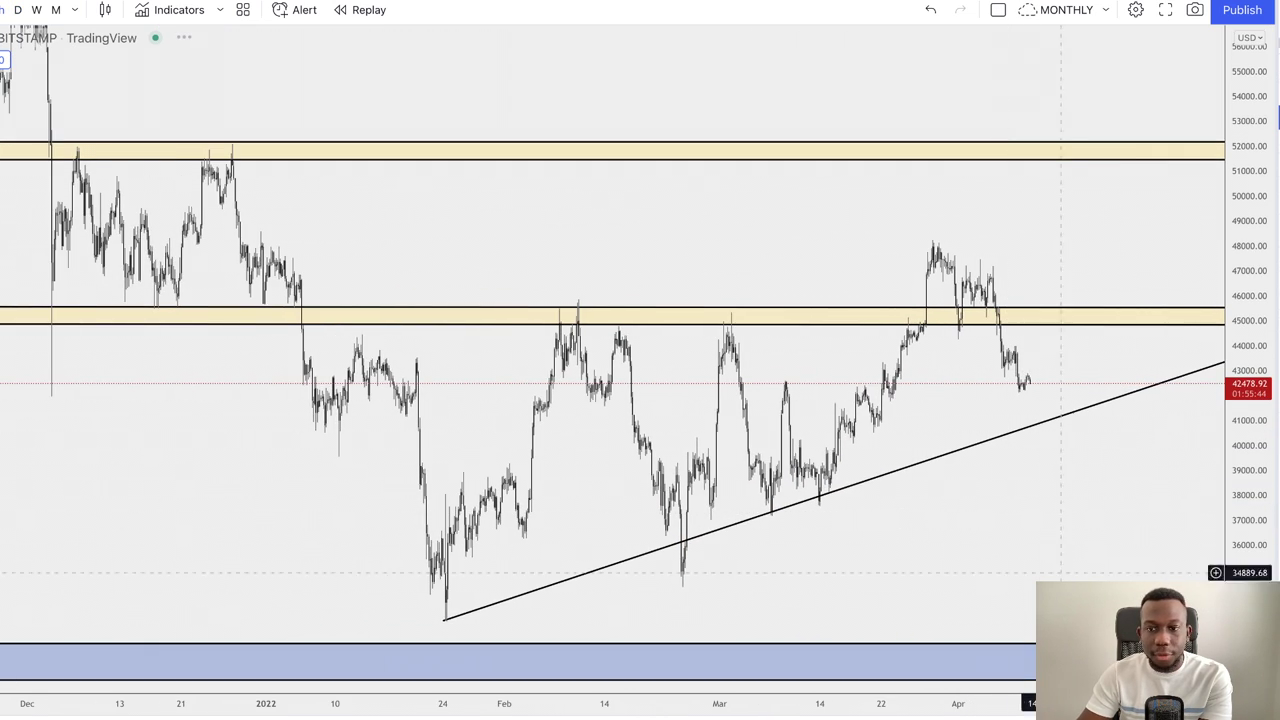
{"action": "left_click_drag", "start_coordinate": [1094, 566], "coordinate": [994, 543]}
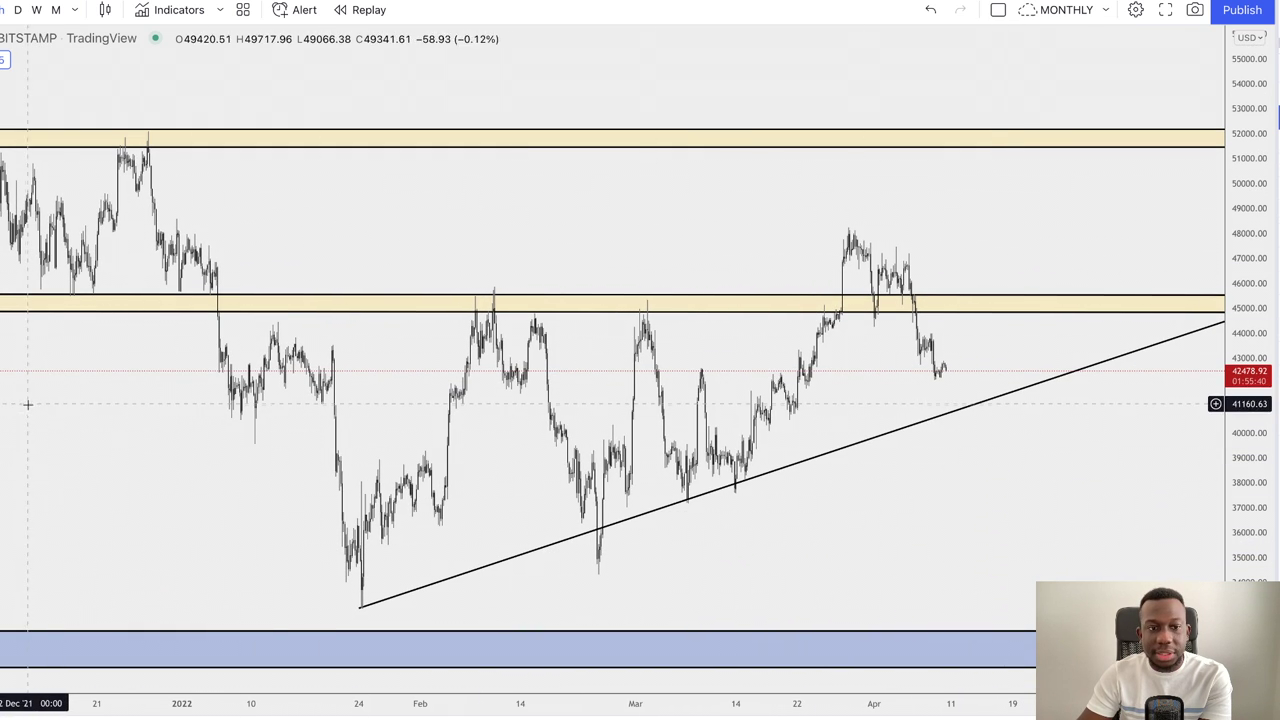
- Return to the daily timeframe and place a green horizontal ray at 40540.86 starting at 20 Aug '21
{"action": "left_click", "coordinate": [17, 10]}
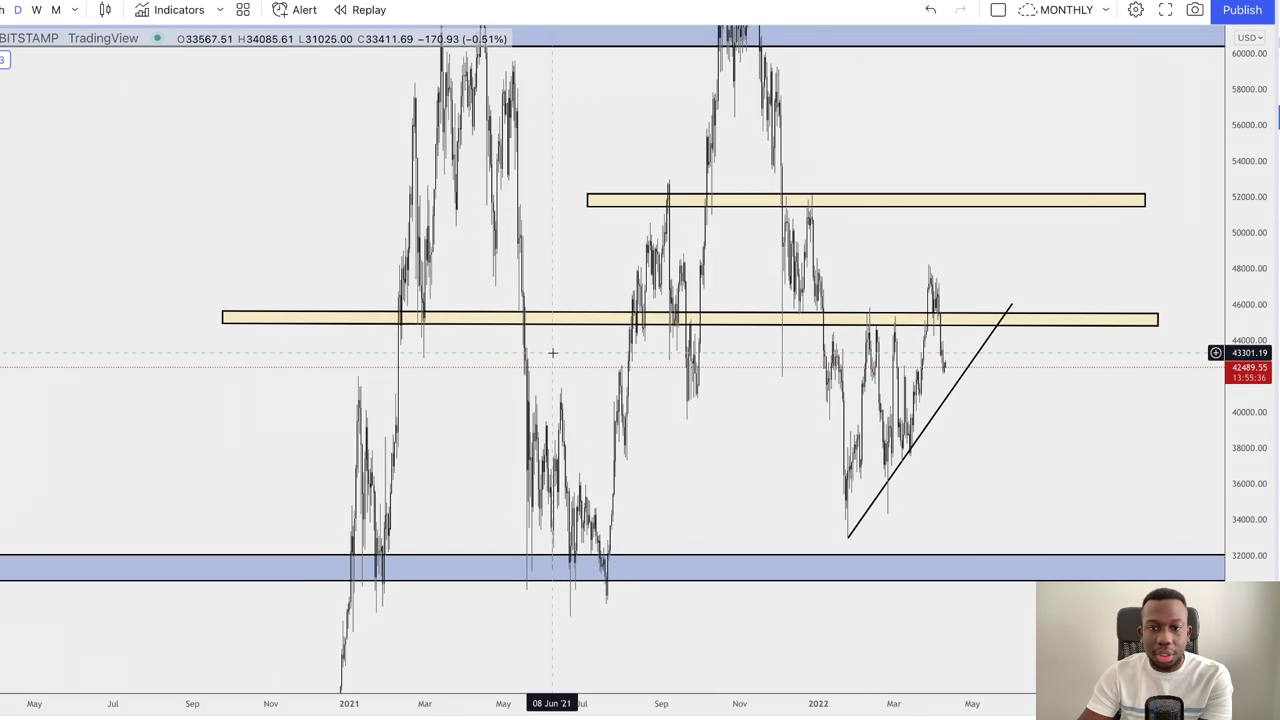
{"action": "scroll", "coordinate": [552, 354], "scroll_direction": "up", "scroll_amount": 4}
{"action": "scroll", "coordinate": [552, 354], "scroll_direction": "up", "scroll_amount": 2}
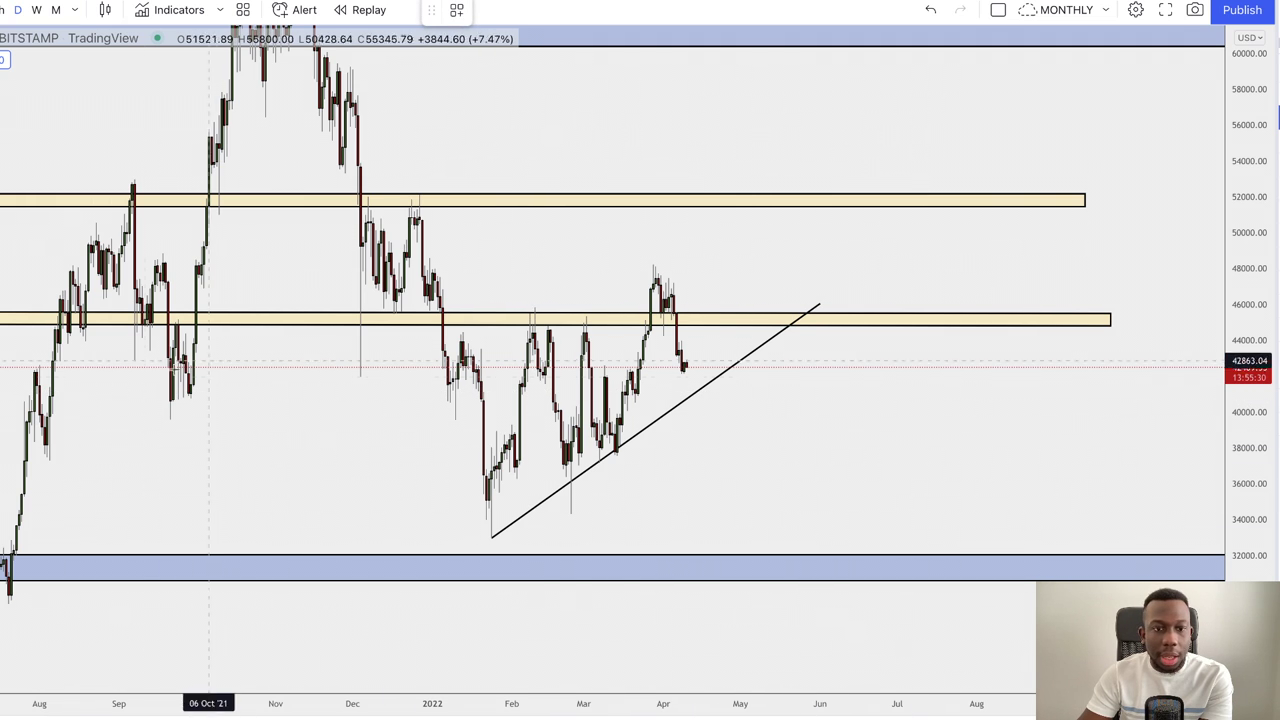
{"action": "left_click", "coordinate": [89, 403]}
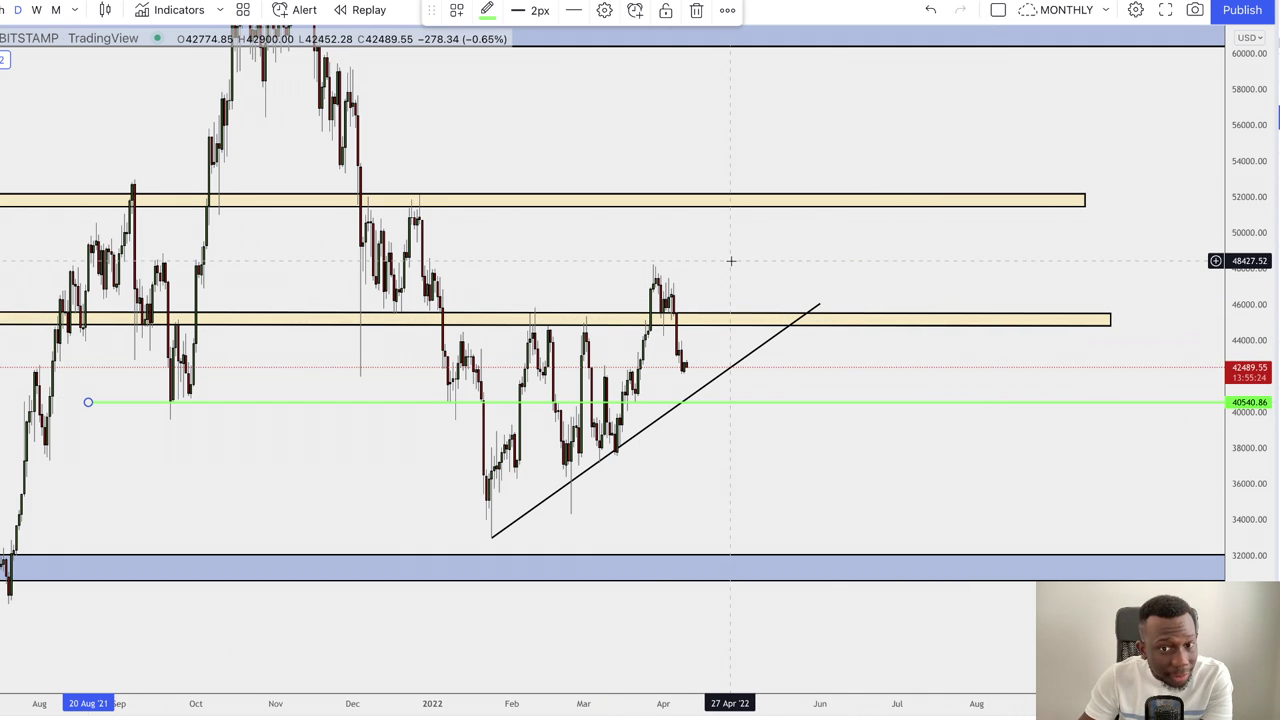
- Draw a Fibonacci retracement from the 28 Dec '21 high at 52414.66 down to 33486.69, extending forward to about October 2022
{"action": "key", "text": "alt+f"}
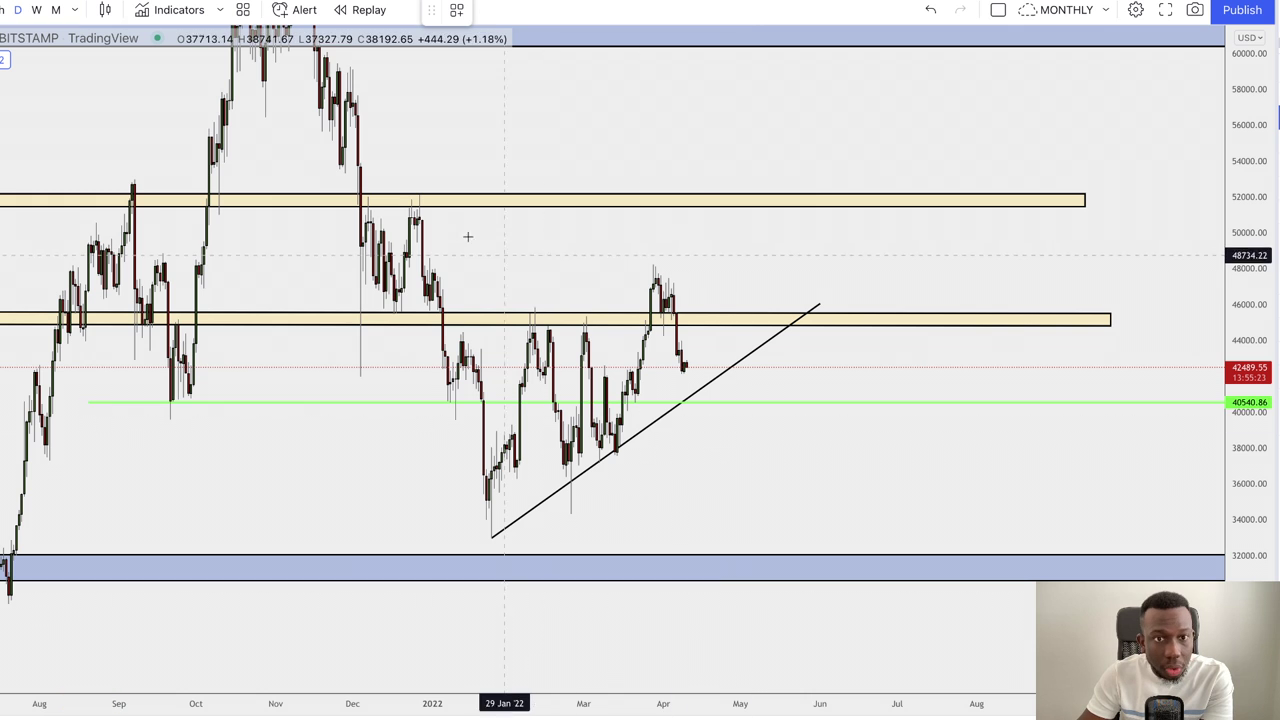
{"action": "left_click", "coordinate": [422, 189]}
{"action": "left_click_drag", "start_coordinate": [1156, 525], "coordinate": [1149, 528]}
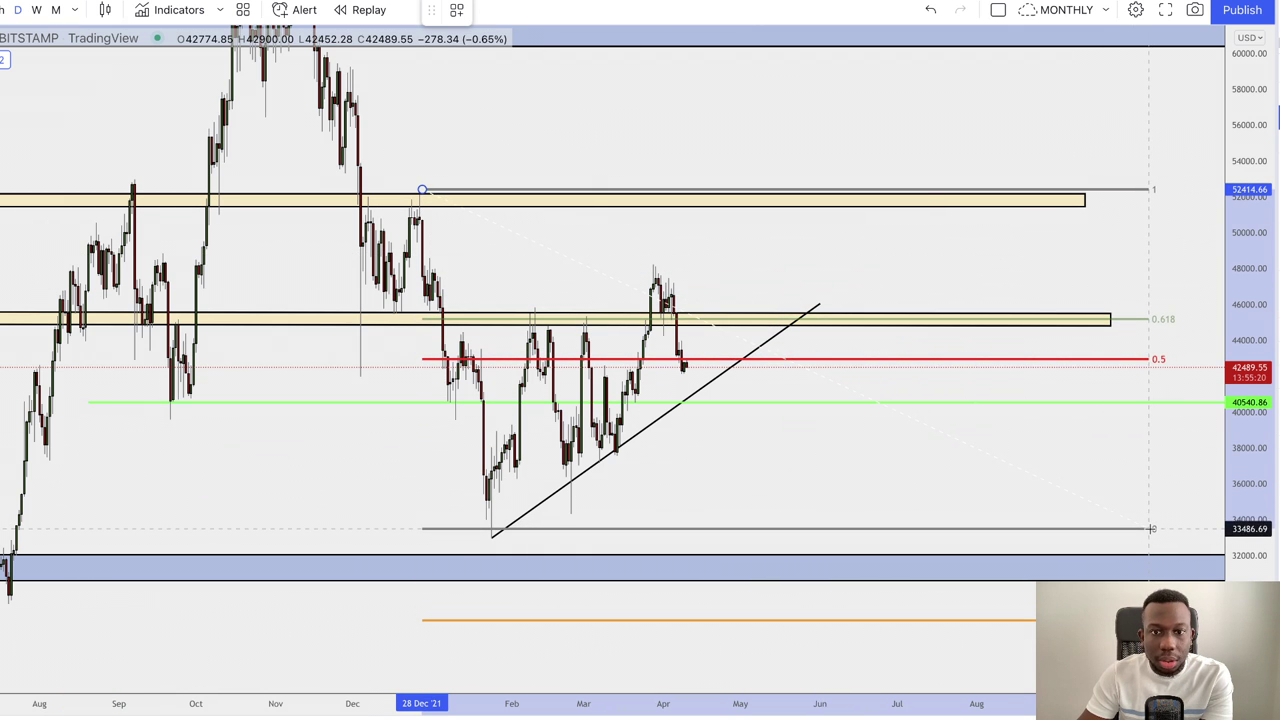
- Check the Fibonacci levels against the zones and the rising trend line on the weekly timeframe
{"action": "left_click", "coordinate": [37, 12]}
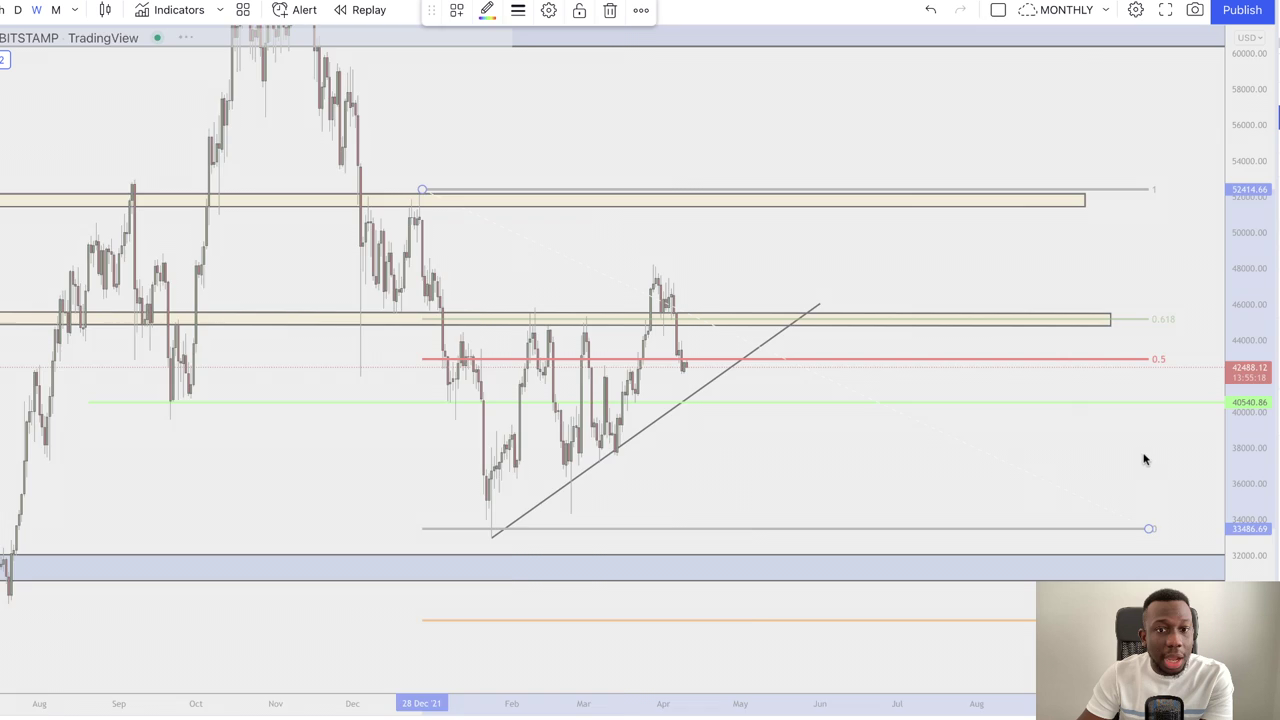
{"action": "left_click_drag", "start_coordinate": [1260, 257], "coordinate": [1260, 496]}
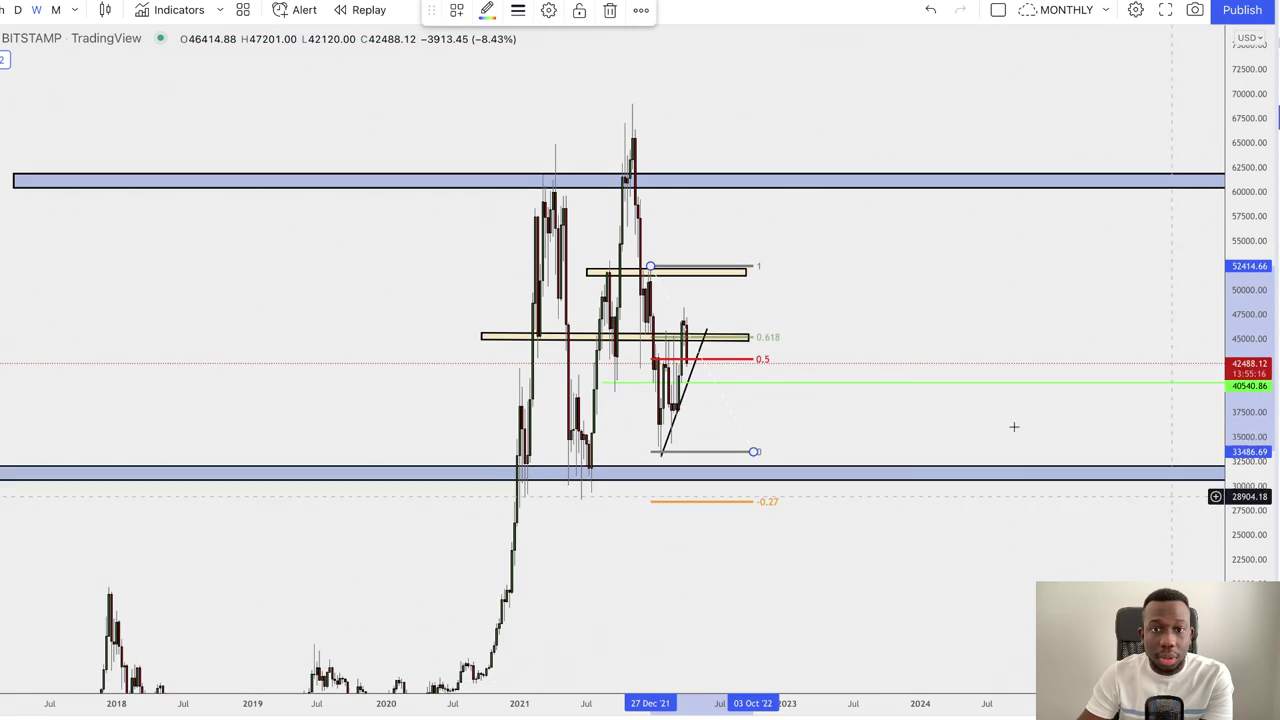
{"action": "scroll", "coordinate": [700, 306], "scroll_direction": "up", "scroll_amount": 5}
{"action": "left_click", "coordinate": [726, 303]}
{"action": "scroll", "coordinate": [726, 303], "scroll_direction": "left", "scroll_amount": 5}
{"action": "scroll", "coordinate": [877, 338], "scroll_direction": "up", "scroll_amount": 8}
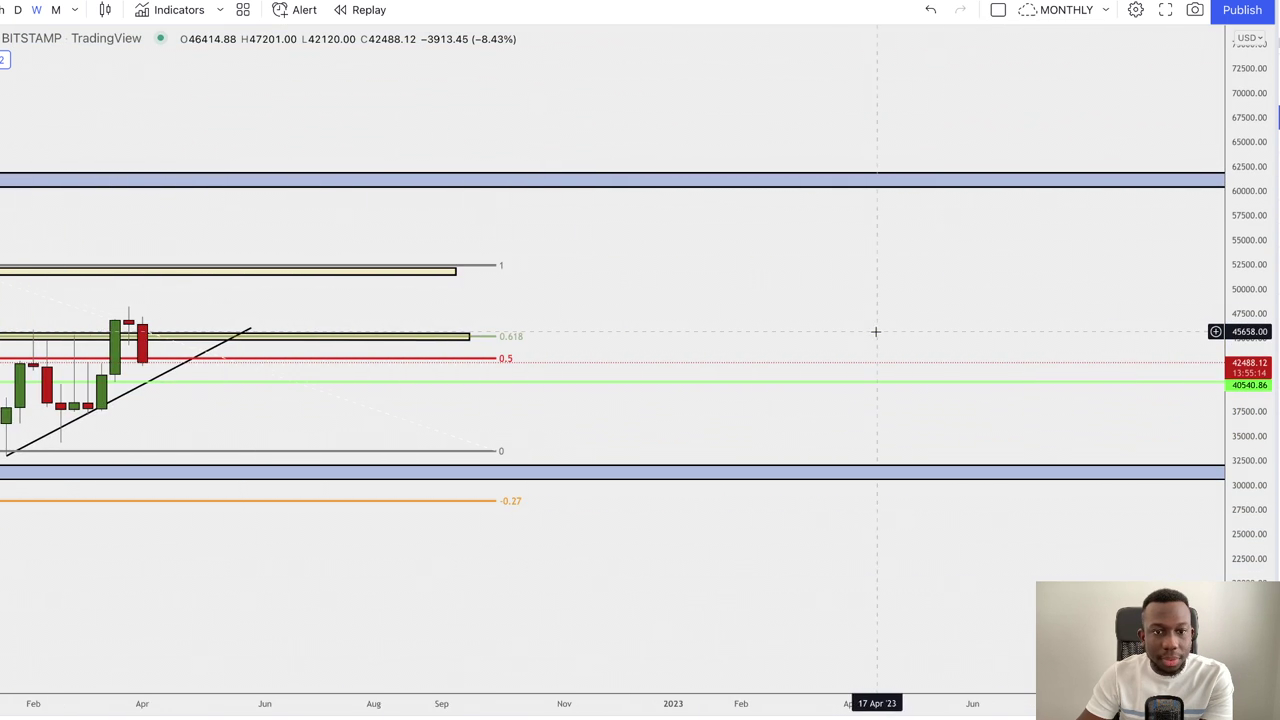
- Remove the upper beige zone near 52000 and switch back to the daily timeframe
{"action": "scroll", "coordinate": [874, 331], "scroll_direction": "down", "scroll_amount": 1}
{"action": "scroll", "coordinate": [299, 294], "scroll_direction": "left", "scroll_amount": 5}
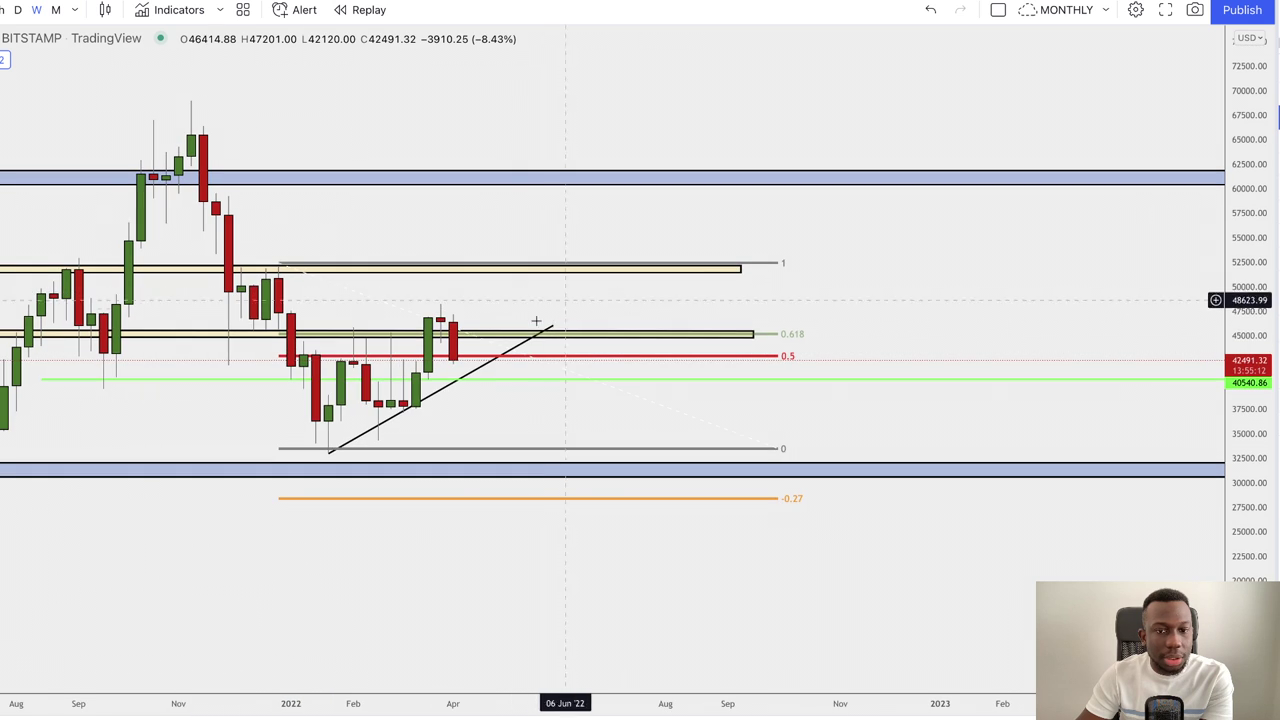
{"action": "left_click", "coordinate": [18, 10]}
{"action": "scroll", "coordinate": [706, 200], "scroll_direction": "down", "scroll_amount": 3}
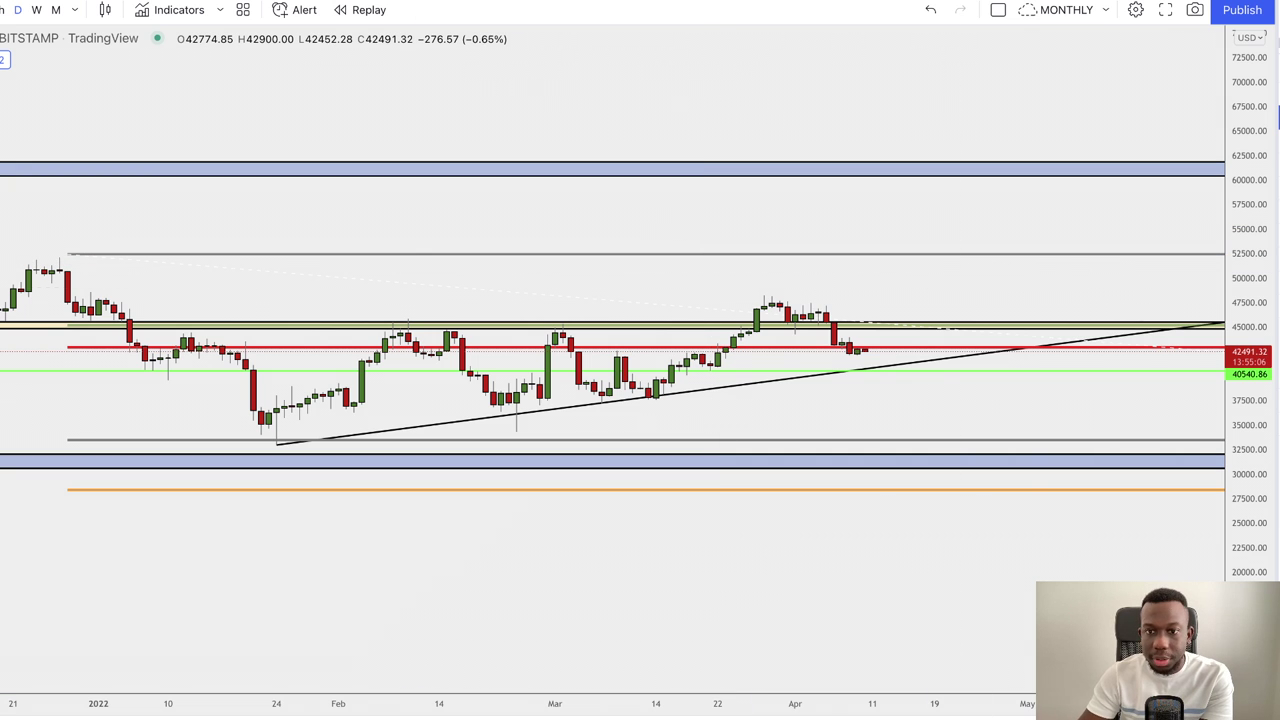
- Inspect the daily price action around the trend line and delete the green horizontal ray at 40540.86
{"action": "left_click_drag", "start_coordinate": [1249, 586], "coordinate": [1249, 200]}
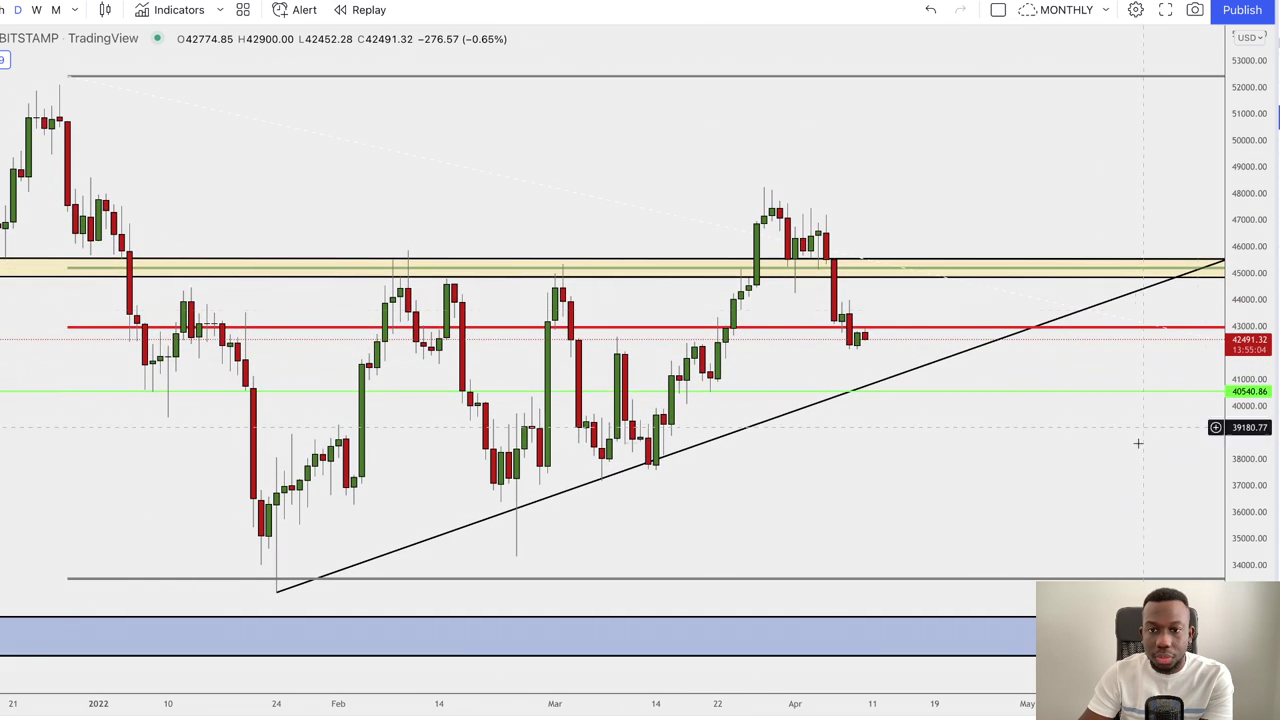
{"action": "scroll", "coordinate": [1108, 460], "scroll_direction": "down", "scroll_amount": 2}
{"action": "left_click_drag", "start_coordinate": [1083, 477], "coordinate": [955, 468]}
{"action": "scroll", "coordinate": [1200, 431], "scroll_direction": "down", "scroll_amount": 3}
{"action": "left_click_drag", "start_coordinate": [1246, 382], "coordinate": [1227, 480]}
{"action": "left_click_drag", "start_coordinate": [1132, 474], "coordinate": [988, 475]}
{"action": "left_click_drag", "start_coordinate": [1057, 473], "coordinate": [976, 467]}
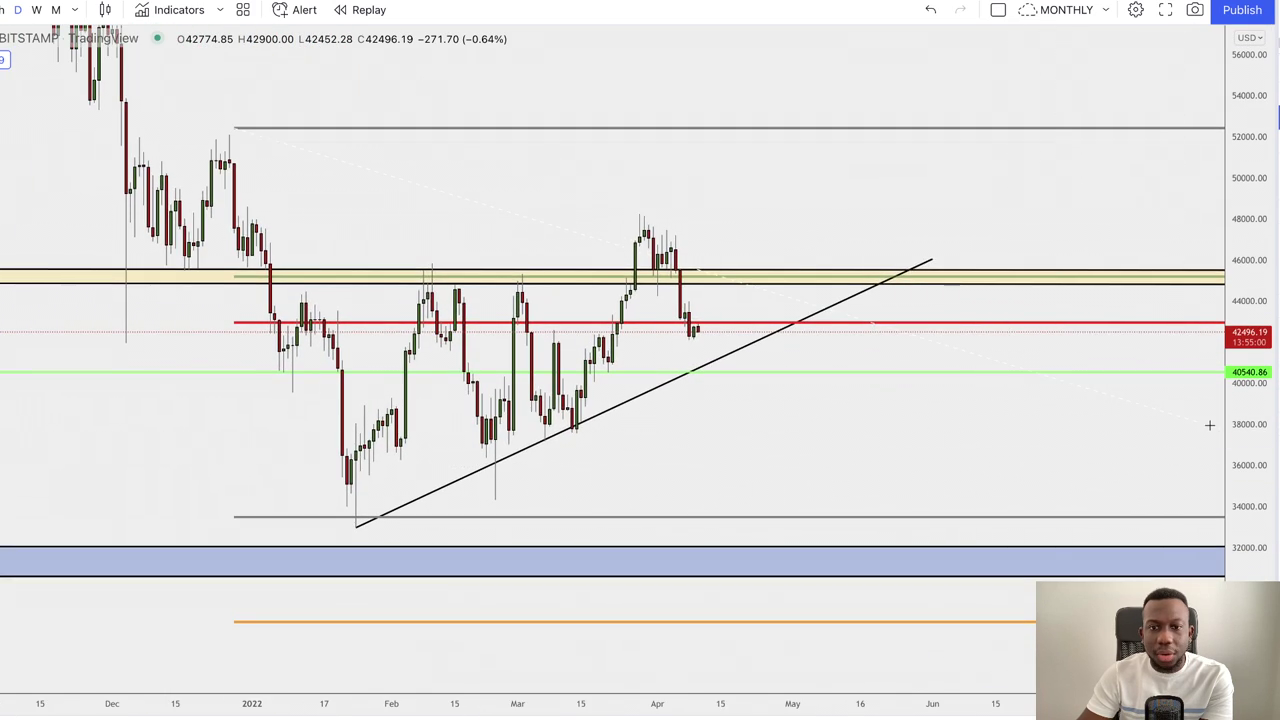
{"action": "scroll", "coordinate": [1120, 443], "scroll_direction": "down", "scroll_amount": 3}
{"action": "scroll", "coordinate": [1113, 436], "scroll_direction": "right", "scroll_amount": 5}
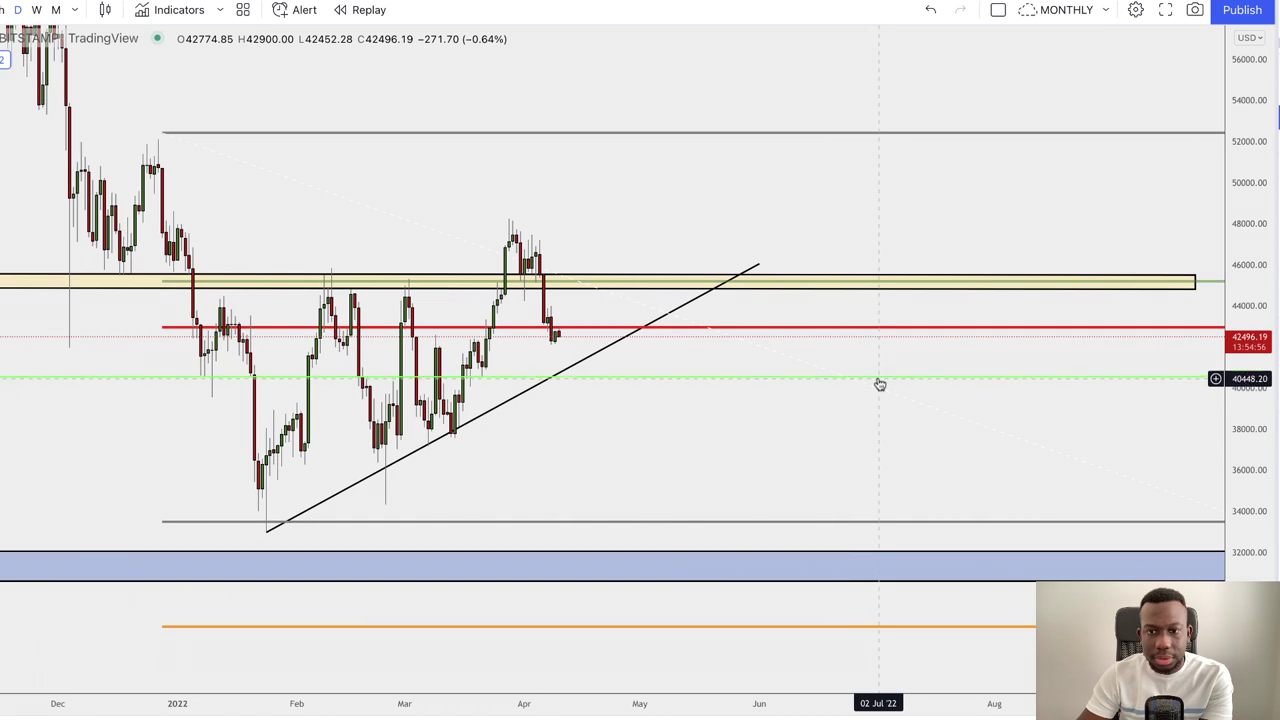
{"action": "left_click", "coordinate": [879, 380]}
{"action": "key", "text": "Delete"}
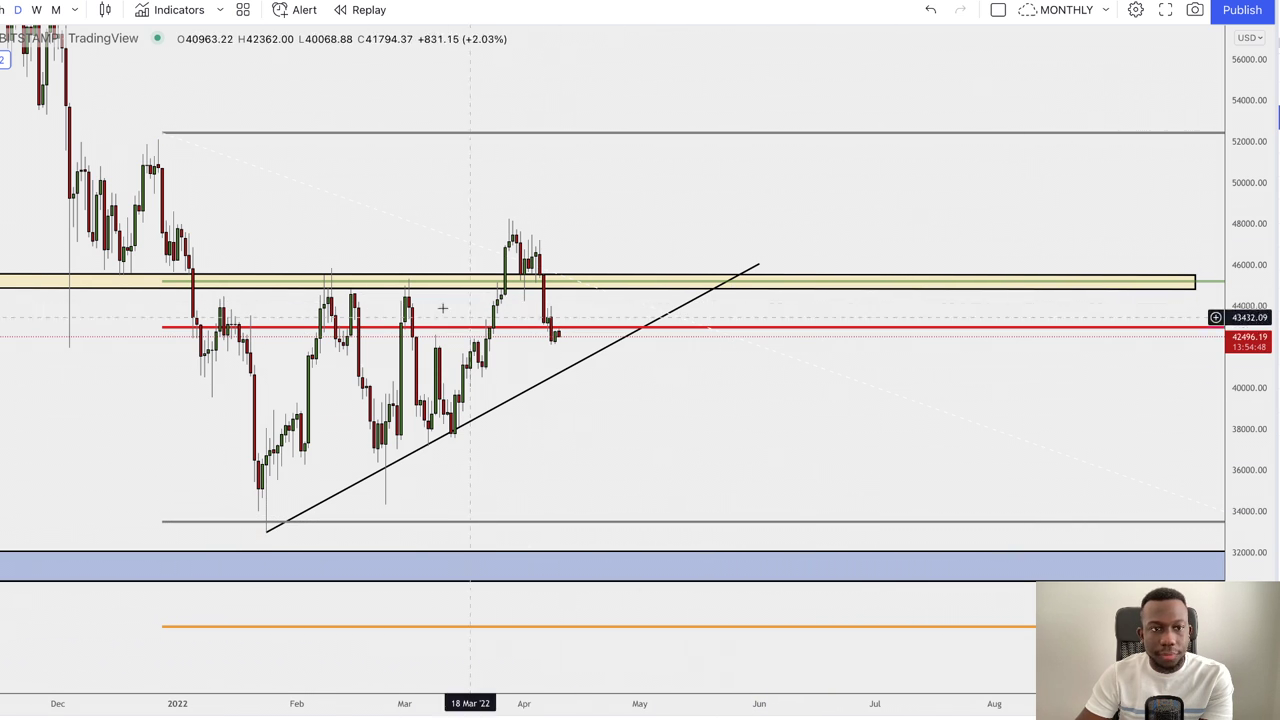
- Review the Fibonacci retracement against the earlier 2021 price swings and delete it
{"action": "left_click", "coordinate": [430, 133]}
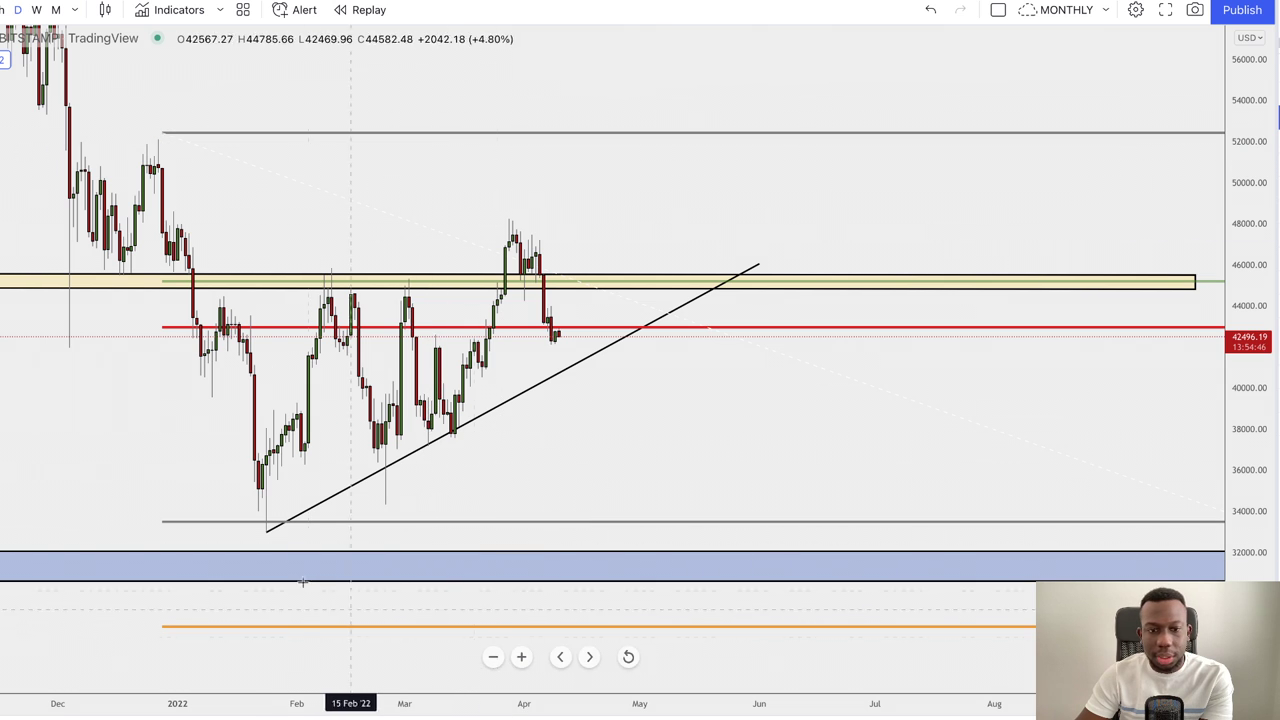
{"action": "scroll", "coordinate": [655, 558], "scroll_direction": "down", "scroll_amount": 10}
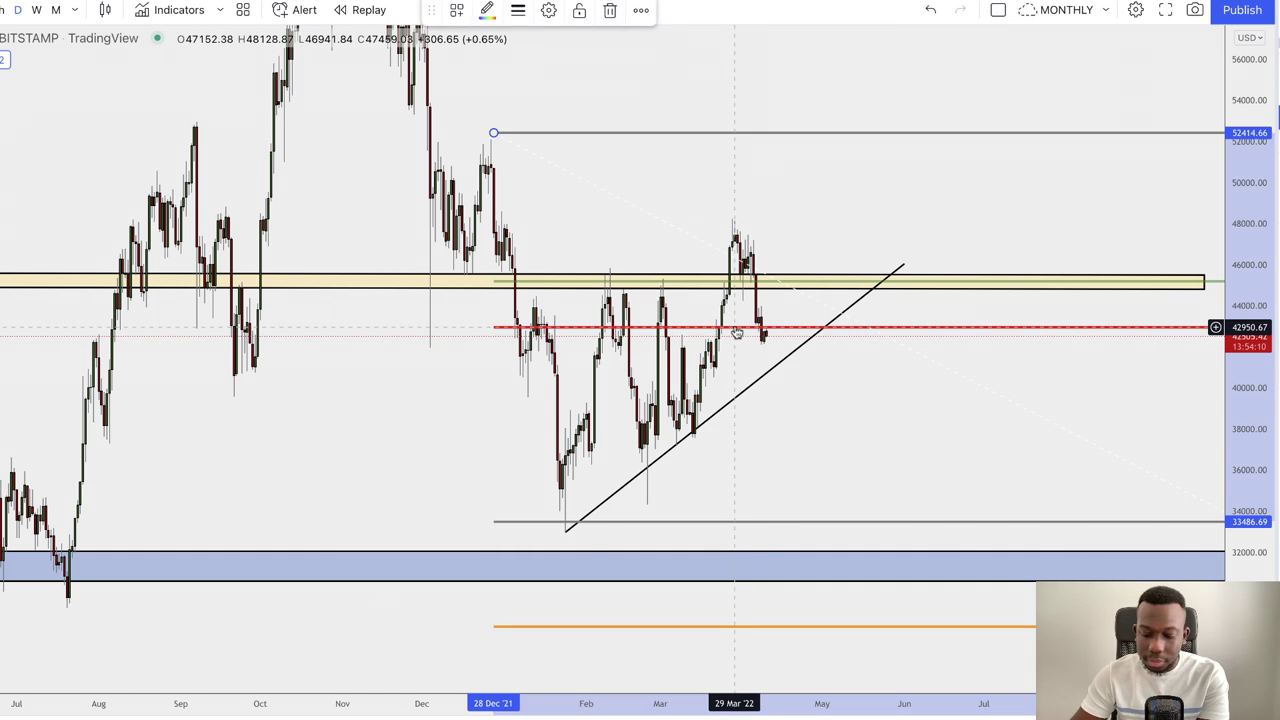
{"action": "key", "text": "Delete"}
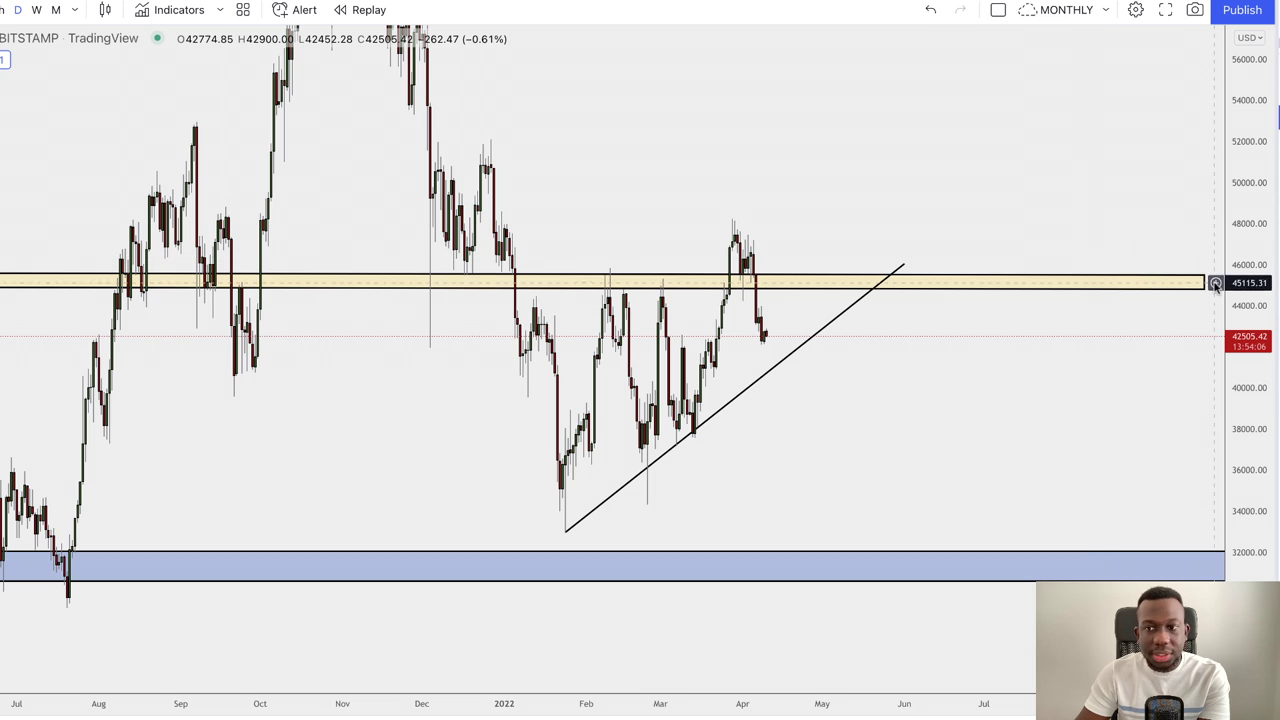
- Extend the beige zone near 45000 forward in time so it reaches the price scale
{"action": "left_click_drag", "start_coordinate": [1205, 283], "coordinate": [1228, 285]}
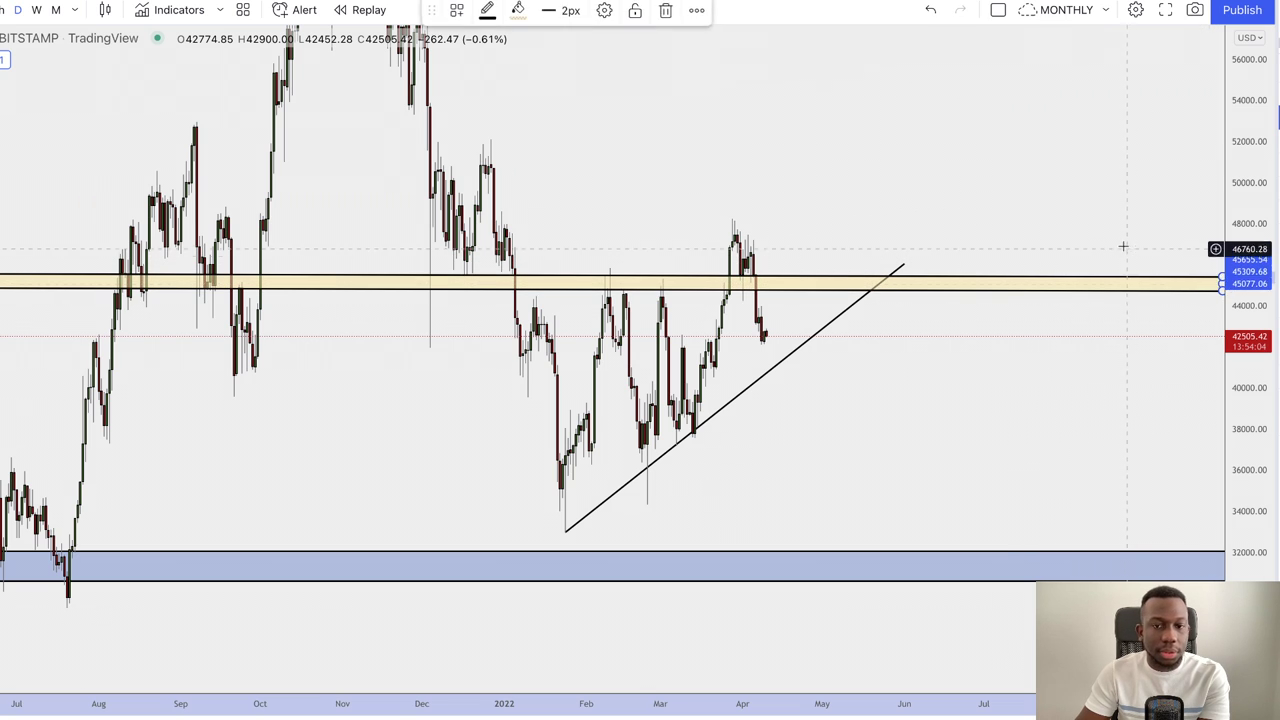
{"action": "left_click", "coordinate": [1123, 246]}
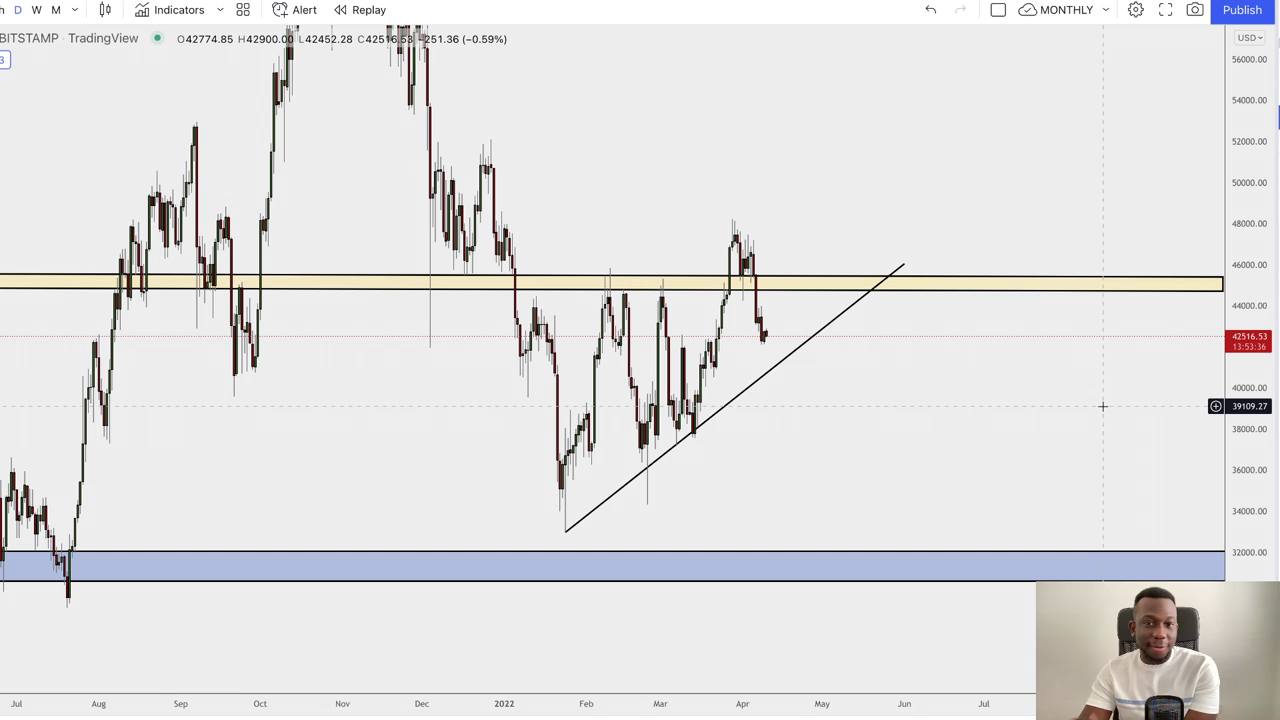
- Switch to the 4-hour timeframe and place a green horizontal ray at about 41410 starting from the early December 2021 drop
{"action": "left_click_drag", "start_coordinate": [1249, 265], "coordinate": [1249, 320]}
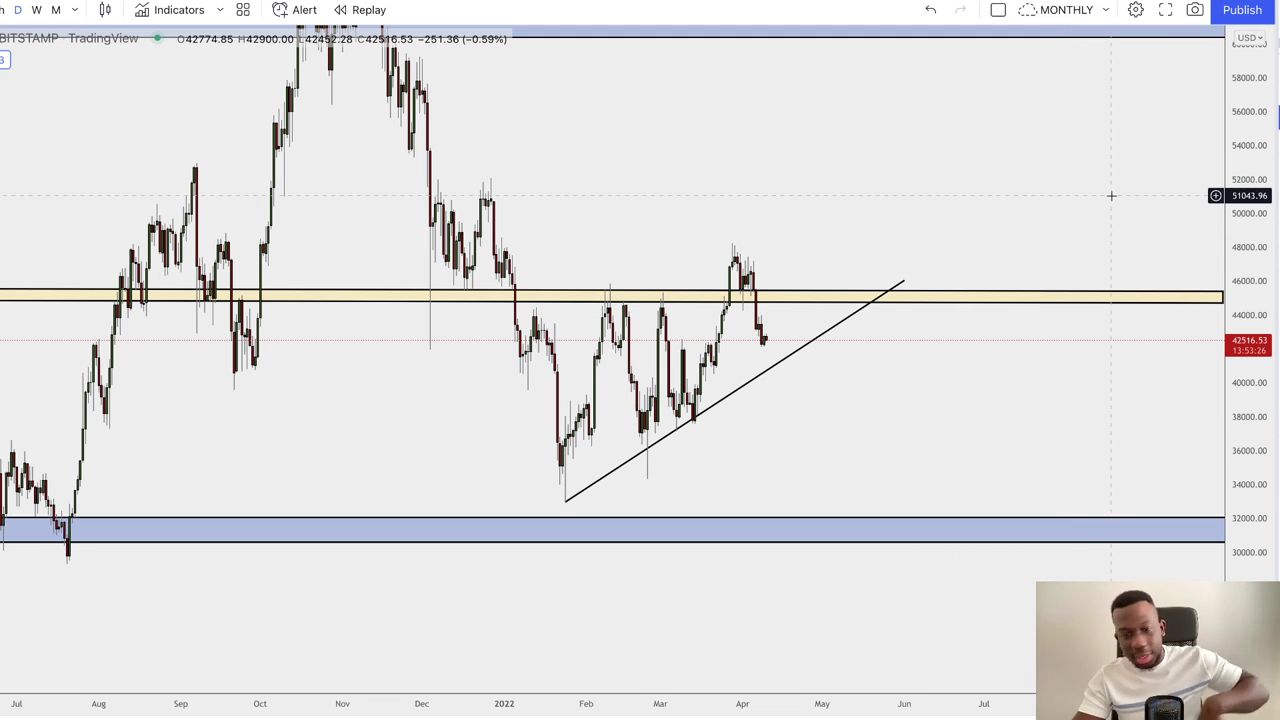
{"action": "scroll", "coordinate": [1123, 246], "scroll_direction": "right", "scroll_amount": 1}
{"action": "left_click_drag", "start_coordinate": [1249, 214], "coordinate": [1243, 240]}
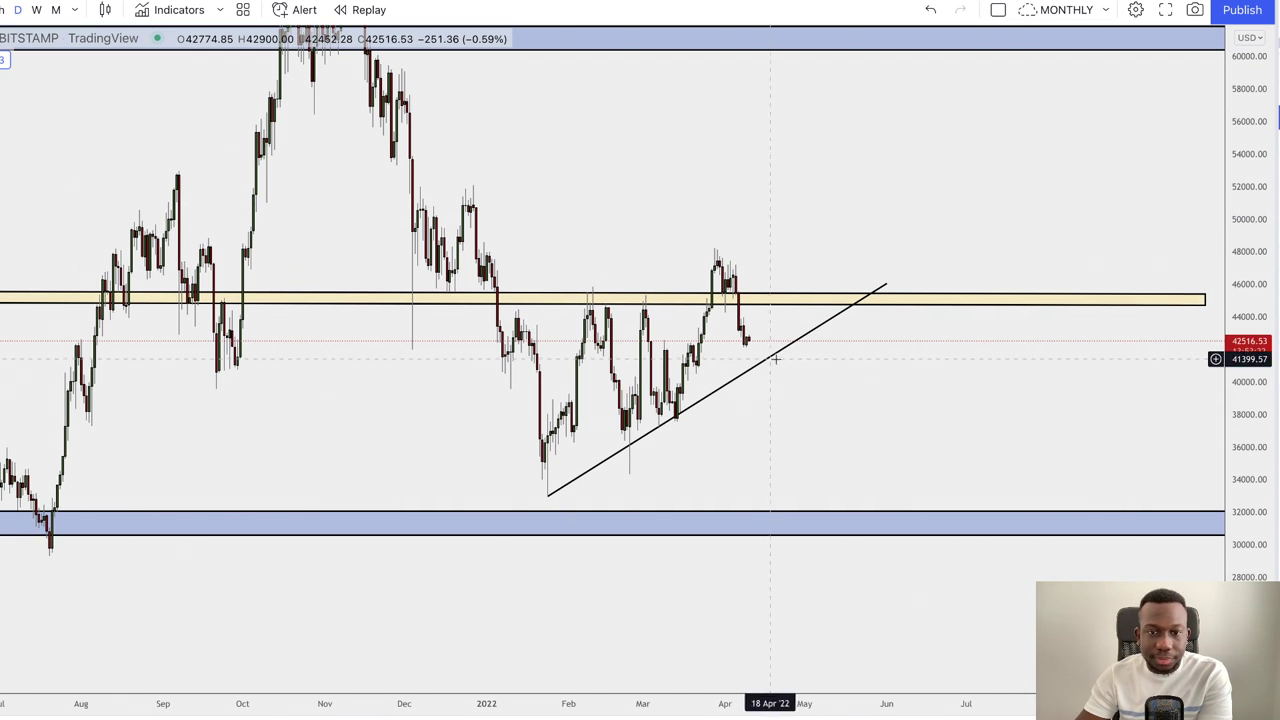
{"action": "left_click_drag", "start_coordinate": [1249, 334], "coordinate": [1228, 388]}
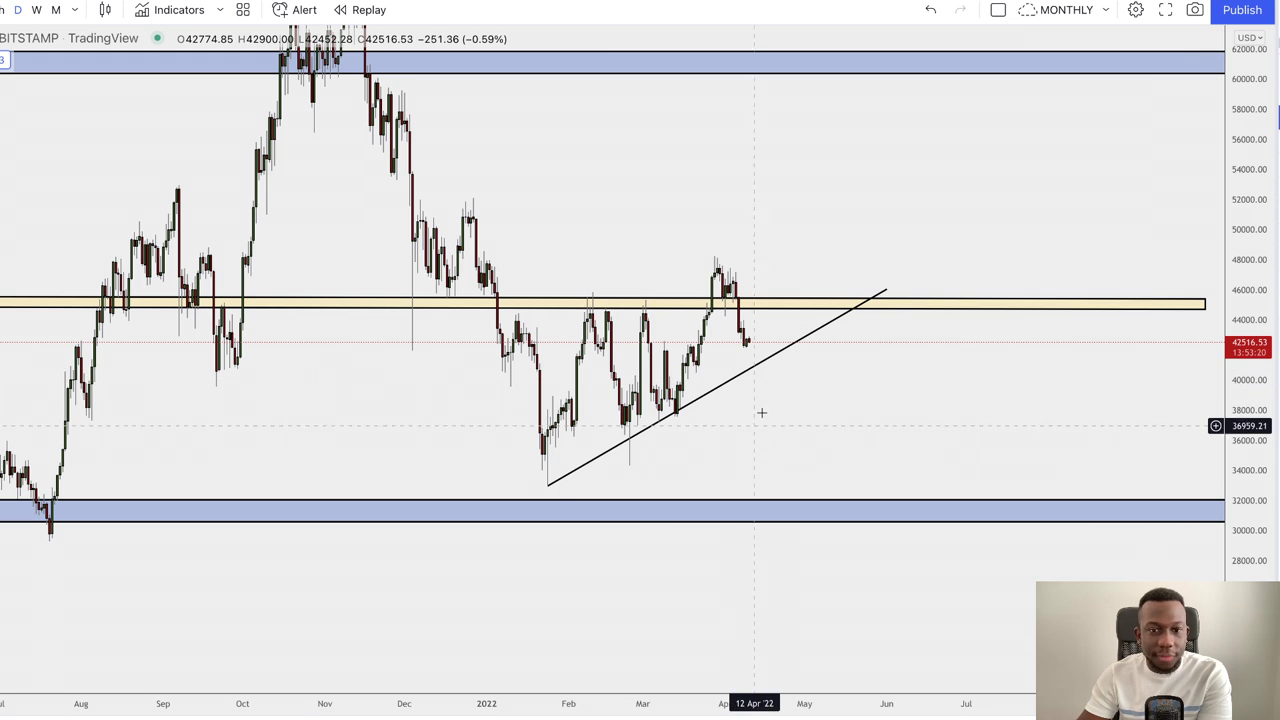
{"action": "scroll", "coordinate": [740, 388], "scroll_direction": "right", "scroll_amount": 1}
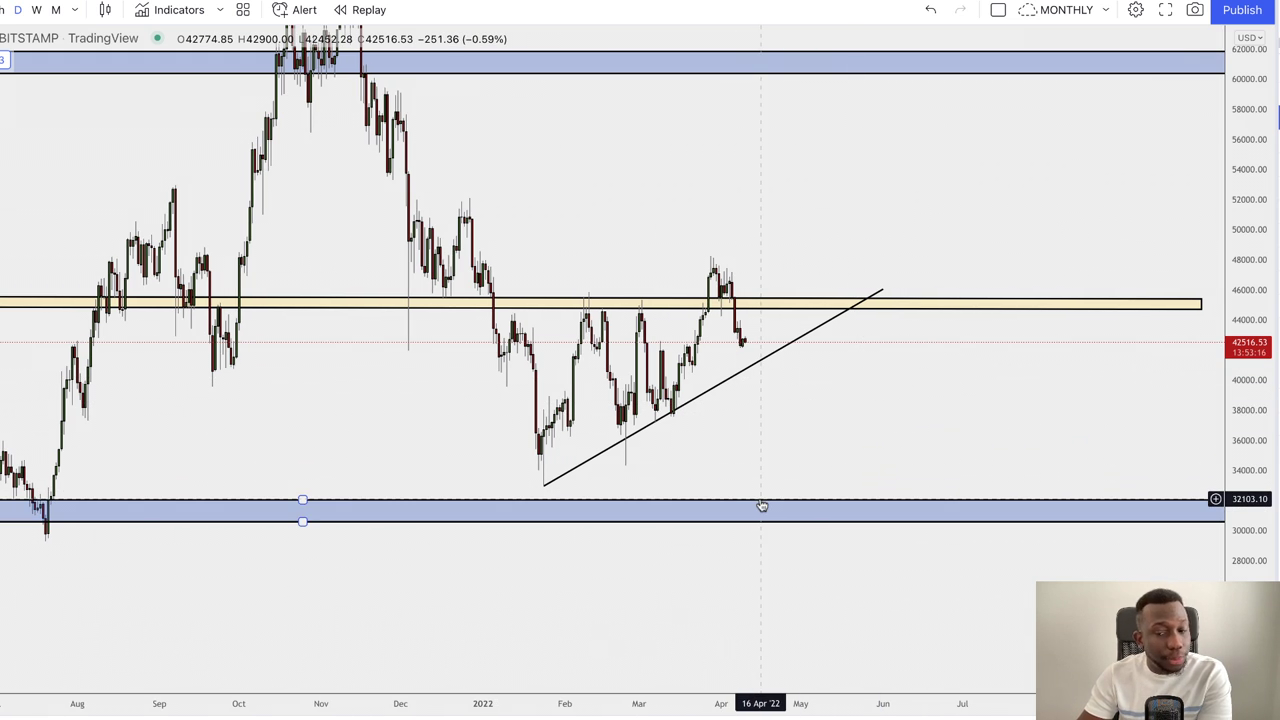
{"action": "left_click", "coordinate": [776, 349]}
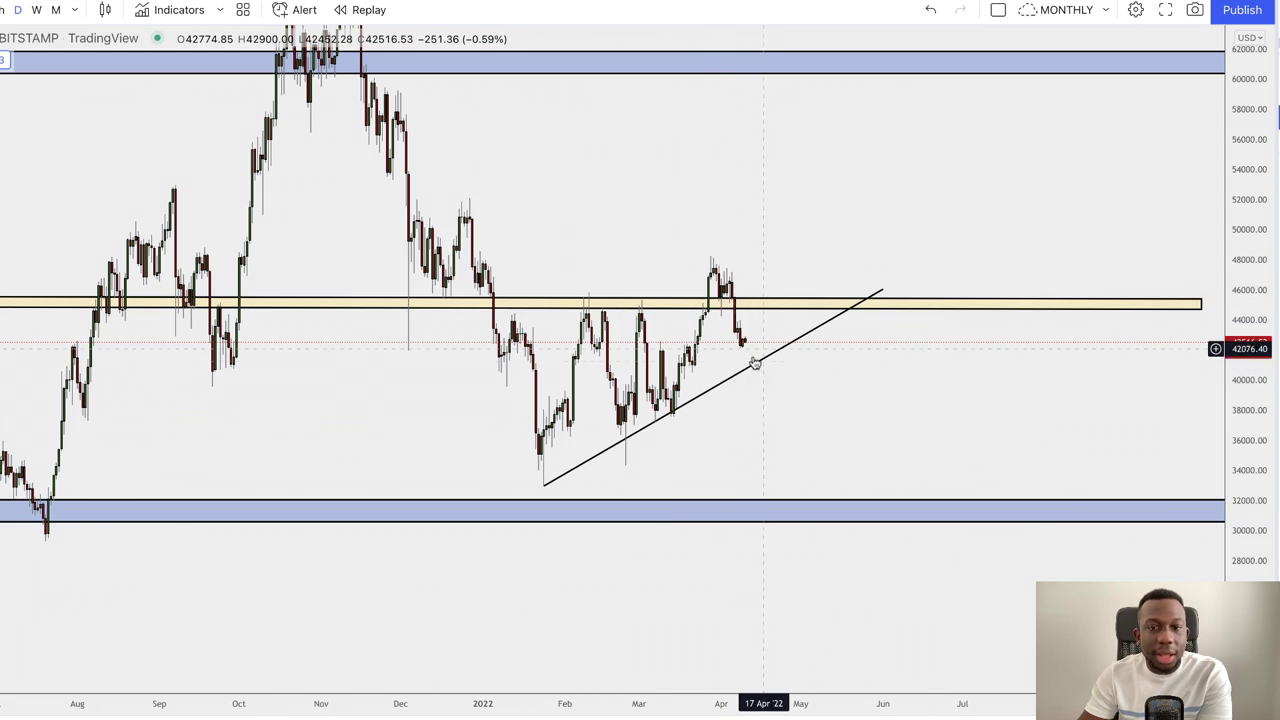
{"action": "left_click", "coordinate": [2, 10]}
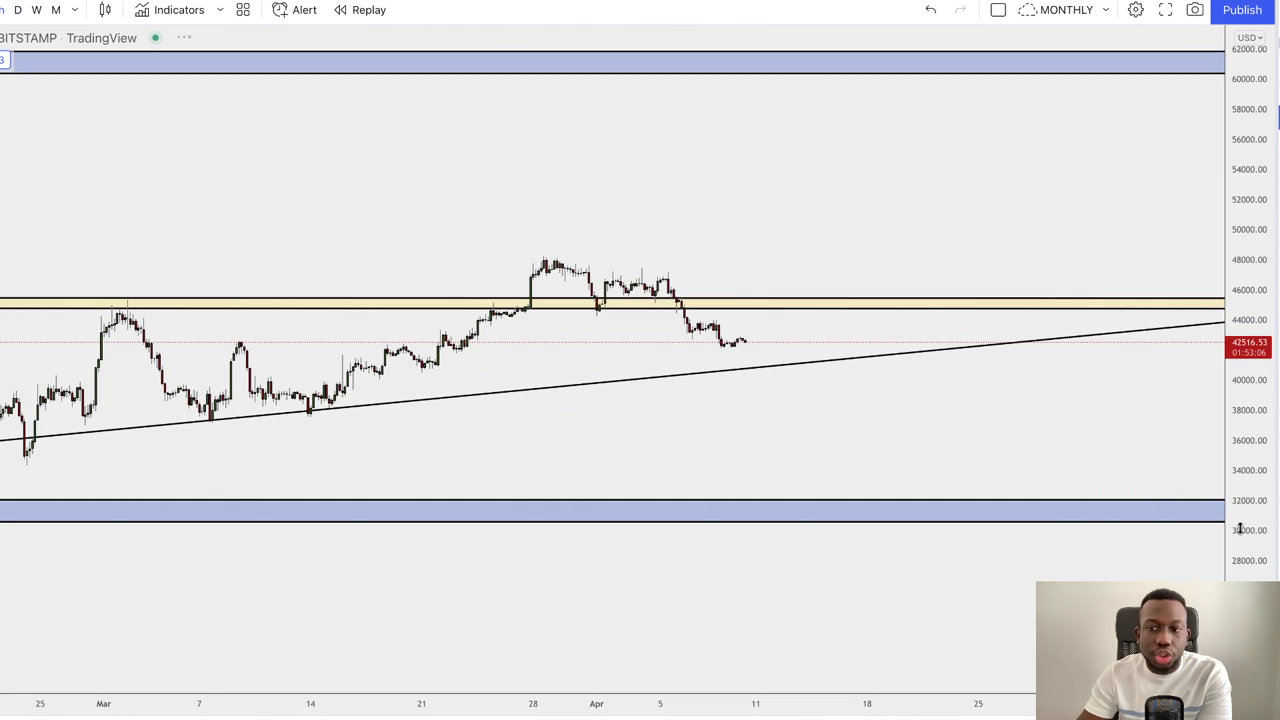
{"action": "left_click_drag", "start_coordinate": [1248, 500], "coordinate": [1254, 180]}
{"action": "scroll", "coordinate": [1183, 418], "scroll_direction": "down", "scroll_amount": 7}
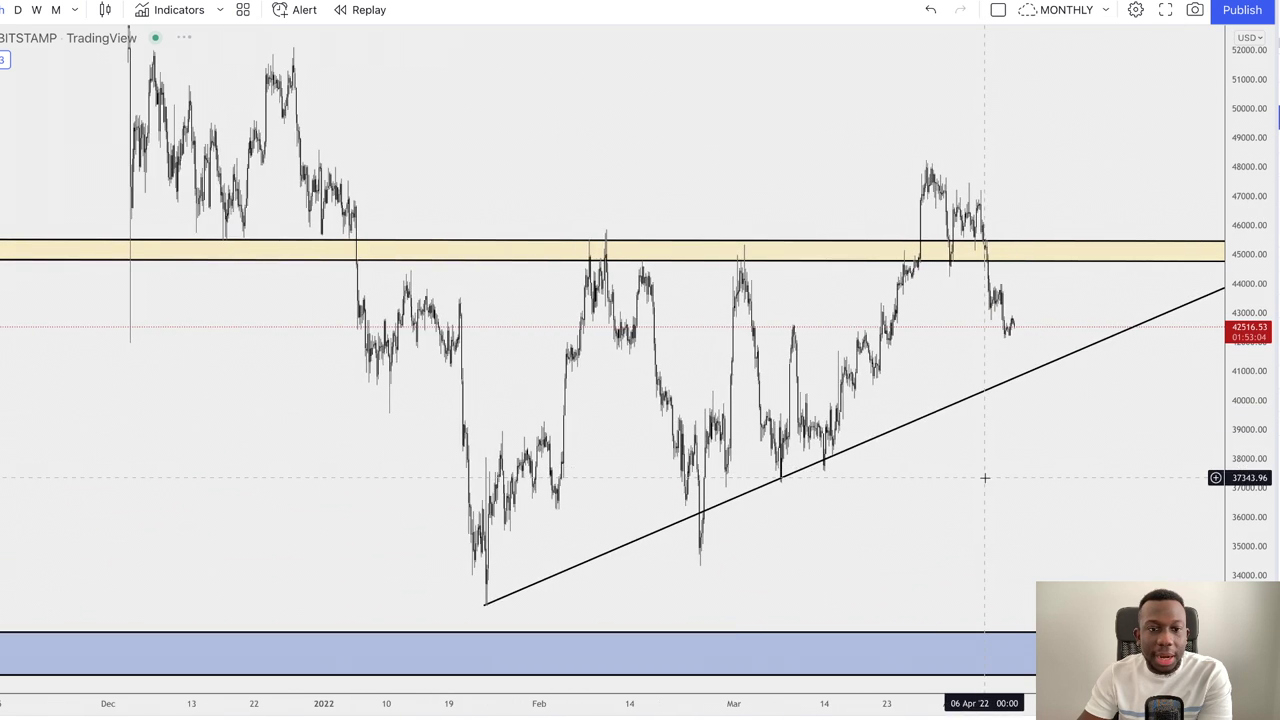
{"action": "left_click_drag", "start_coordinate": [985, 478], "coordinate": [911, 448]}
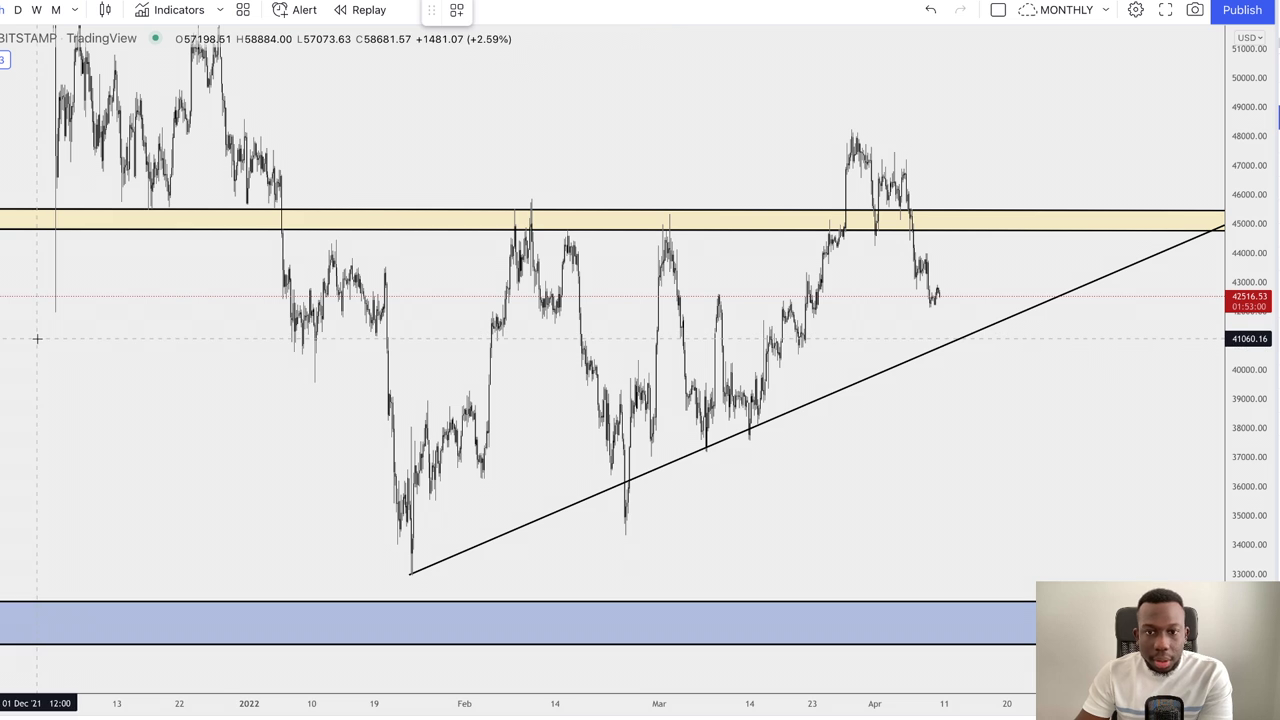
{"action": "key", "text": "alt+h"}
{"action": "left_click_drag", "start_coordinate": [37, 337], "coordinate": [38, 328]}
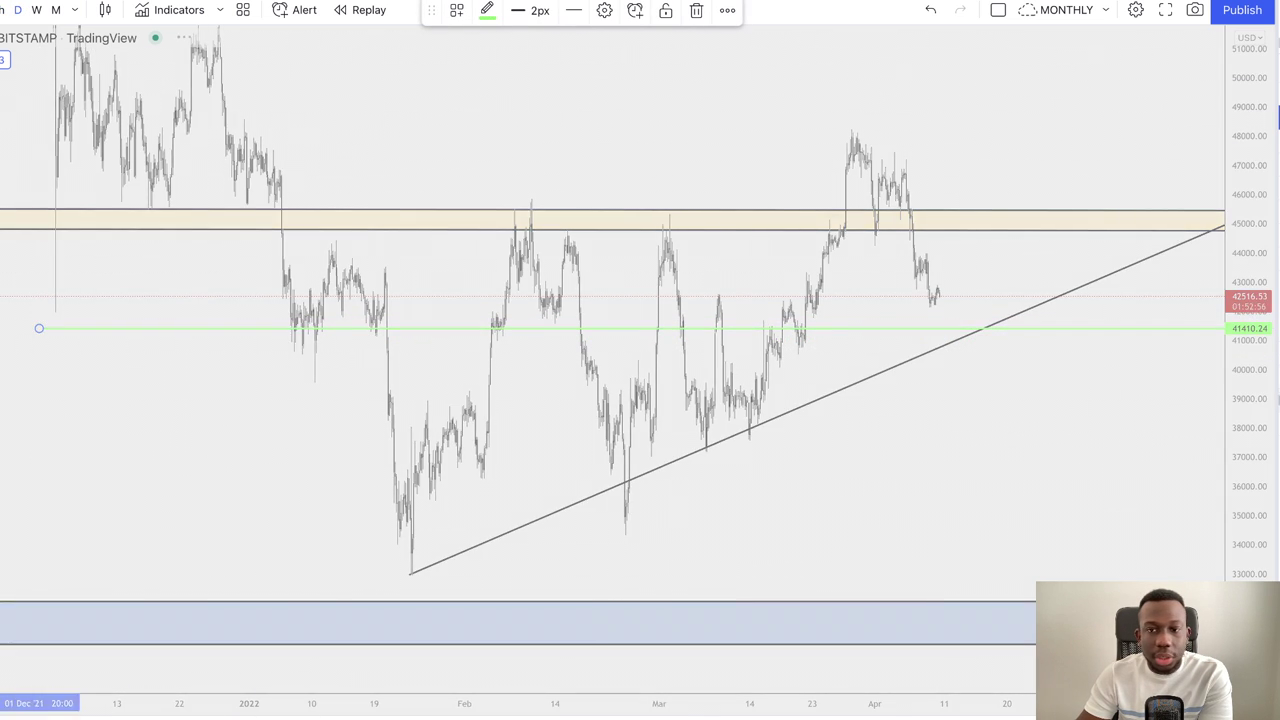
- Return to the daily timeframe and move the green ray down to 40938.71, with its start before September 2021
{"action": "scroll", "coordinate": [1200, 296], "scroll_direction": "down", "scroll_amount": 5}
{"action": "left_click_drag", "start_coordinate": [1240, 252], "coordinate": [1251, 426]}
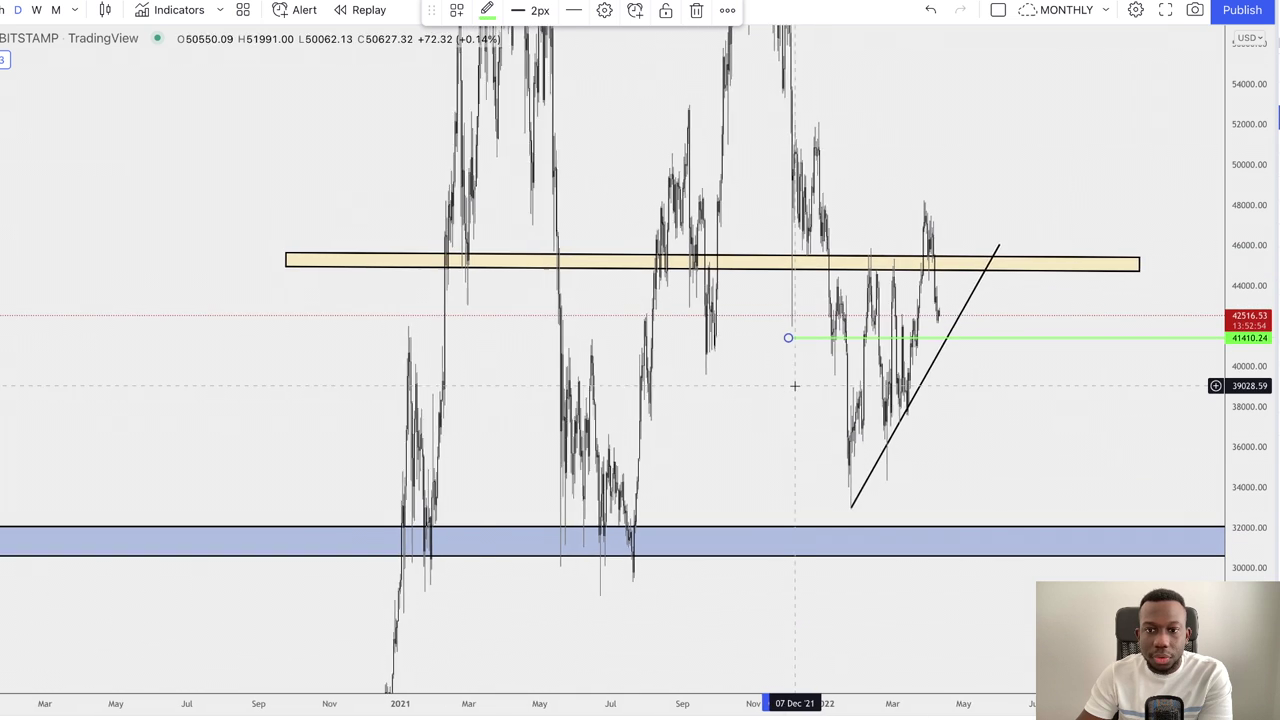
{"action": "scroll", "coordinate": [795, 386], "scroll_direction": "up", "scroll_amount": 5}
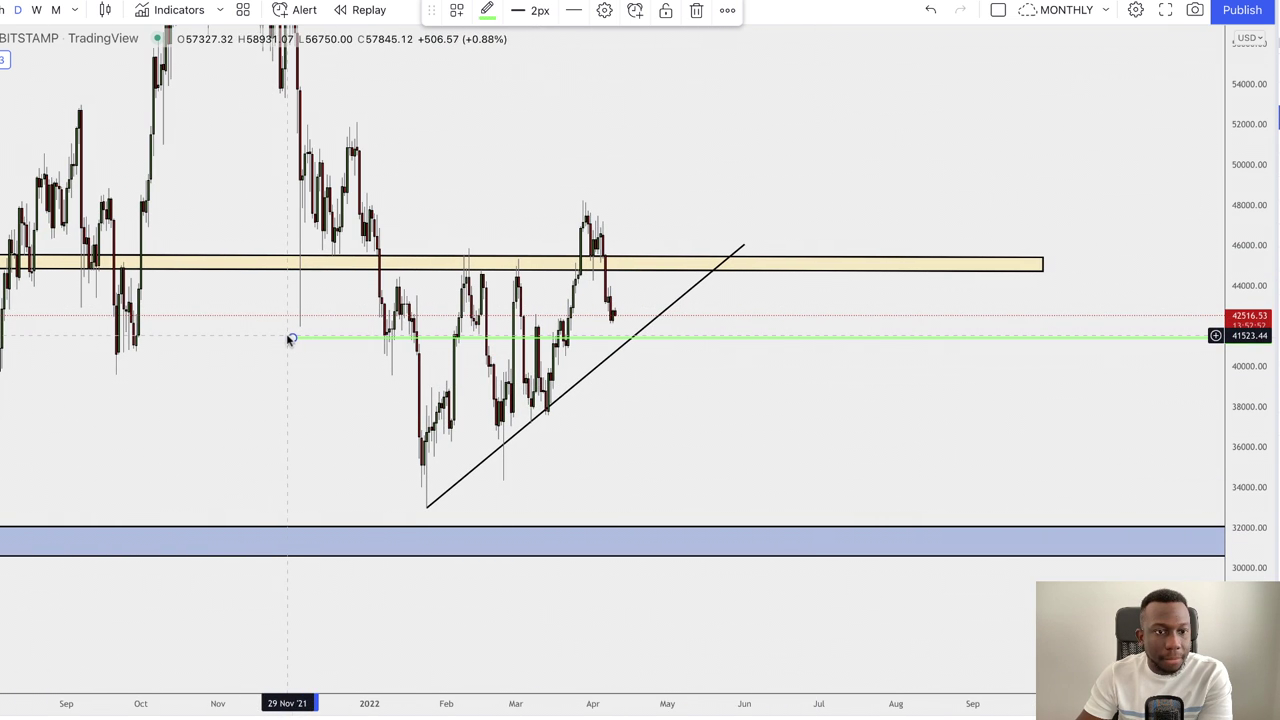
{"action": "left_click_drag", "start_coordinate": [290, 338], "coordinate": [290, 347]}
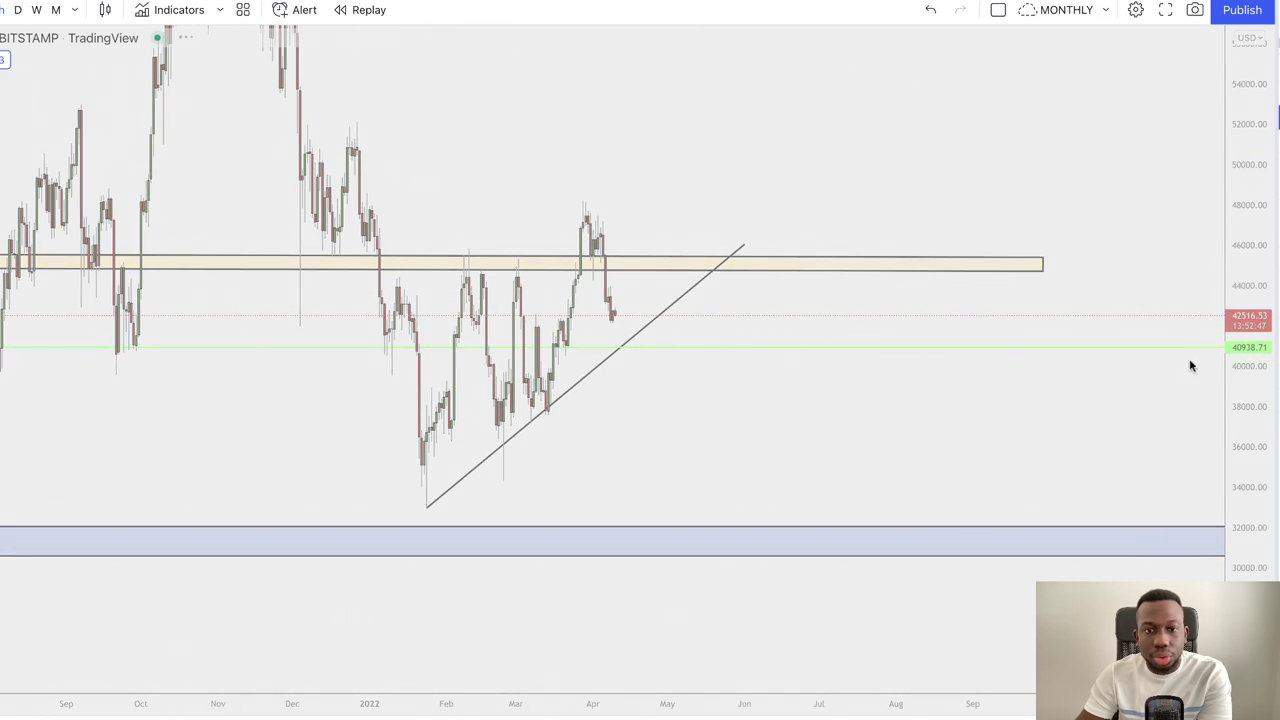
- Examine the recent 4-hour price action relative to the beige zone, the green ray and the rising trend line
{"action": "scroll", "coordinate": [1191, 363], "scroll_direction": "up", "scroll_amount": 5}
{"action": "left_click_drag", "start_coordinate": [1250, 500], "coordinate": [1255, 225]}
{"action": "left_click_drag", "start_coordinate": [945, 479], "coordinate": [1087, 537]}
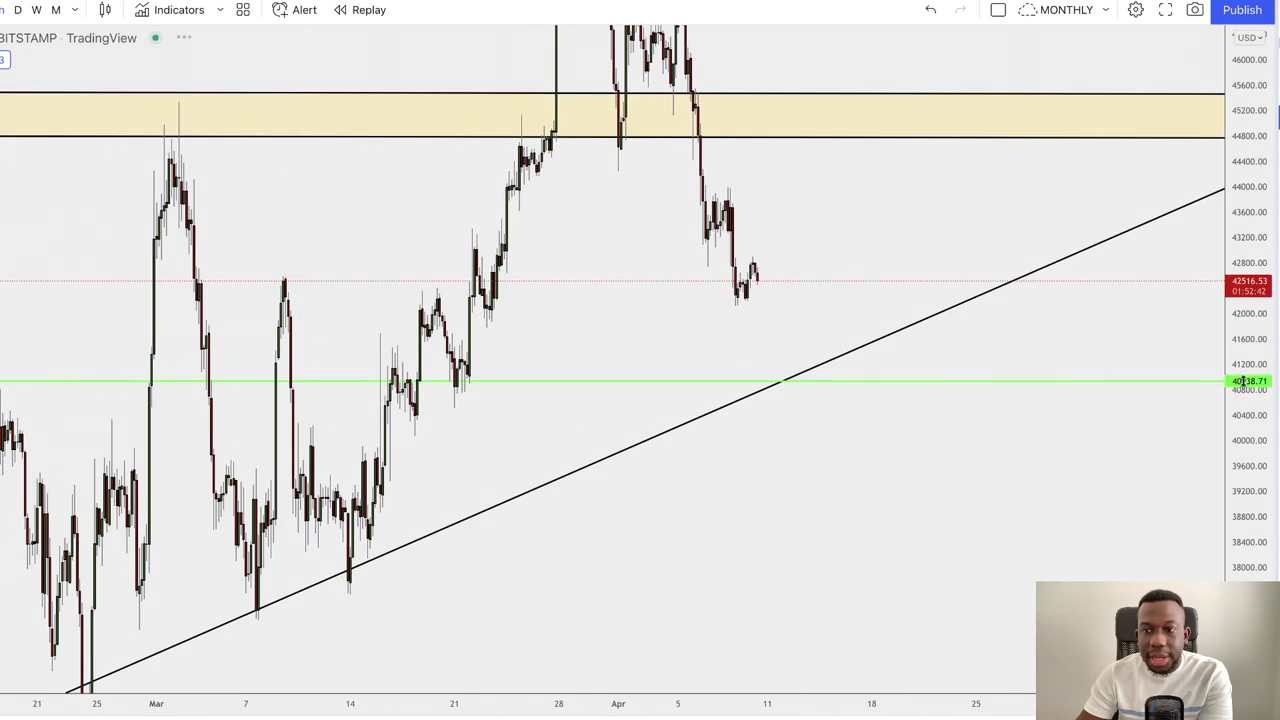
{"action": "left_click_drag", "start_coordinate": [1243, 381], "coordinate": [1243, 445]}
{"action": "scroll", "coordinate": [842, 466], "scroll_direction": "up", "scroll_amount": 5}
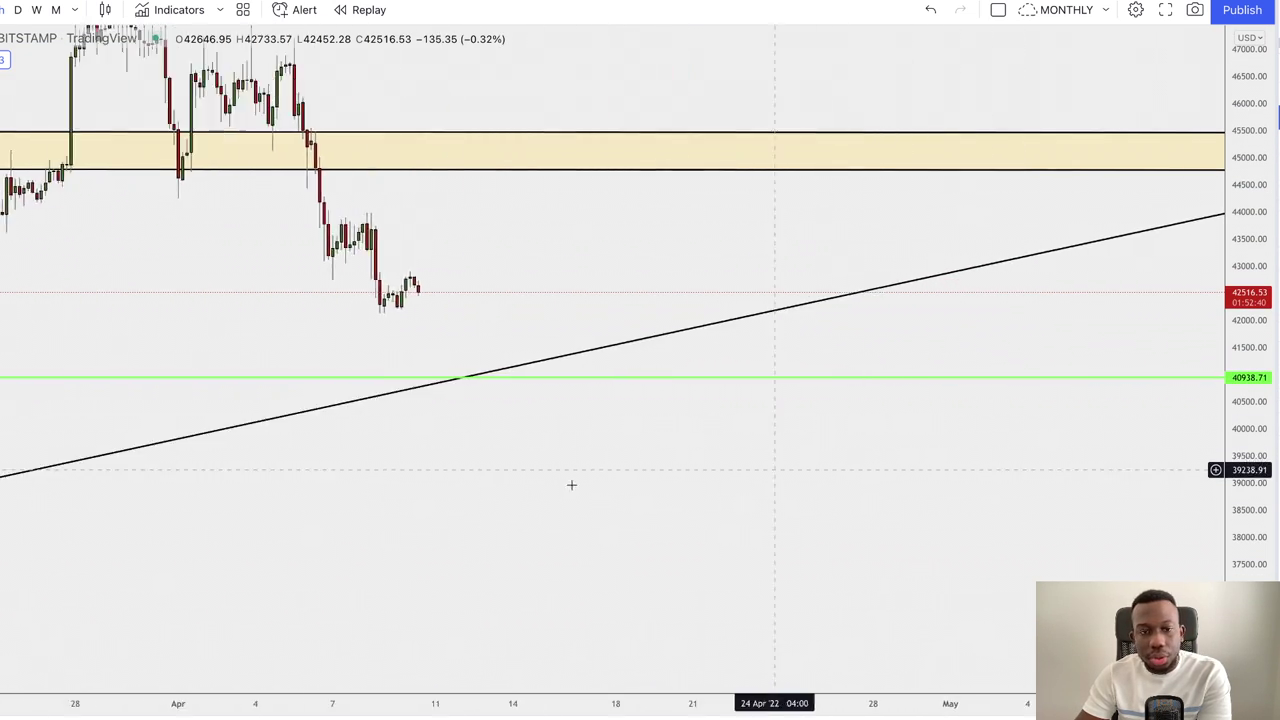
{"action": "scroll", "coordinate": [572, 485], "scroll_direction": "up", "scroll_amount": 2}
{"action": "left_click_drag", "start_coordinate": [532, 485], "coordinate": [777, 463]}
{"action": "scroll", "coordinate": [600, 466], "scroll_direction": "up", "scroll_amount": 2}
{"action": "left_click_drag", "start_coordinate": [590, 466], "coordinate": [743, 480]}
{"action": "scroll", "coordinate": [637, 474], "scroll_direction": "up", "scroll_amount": 2}
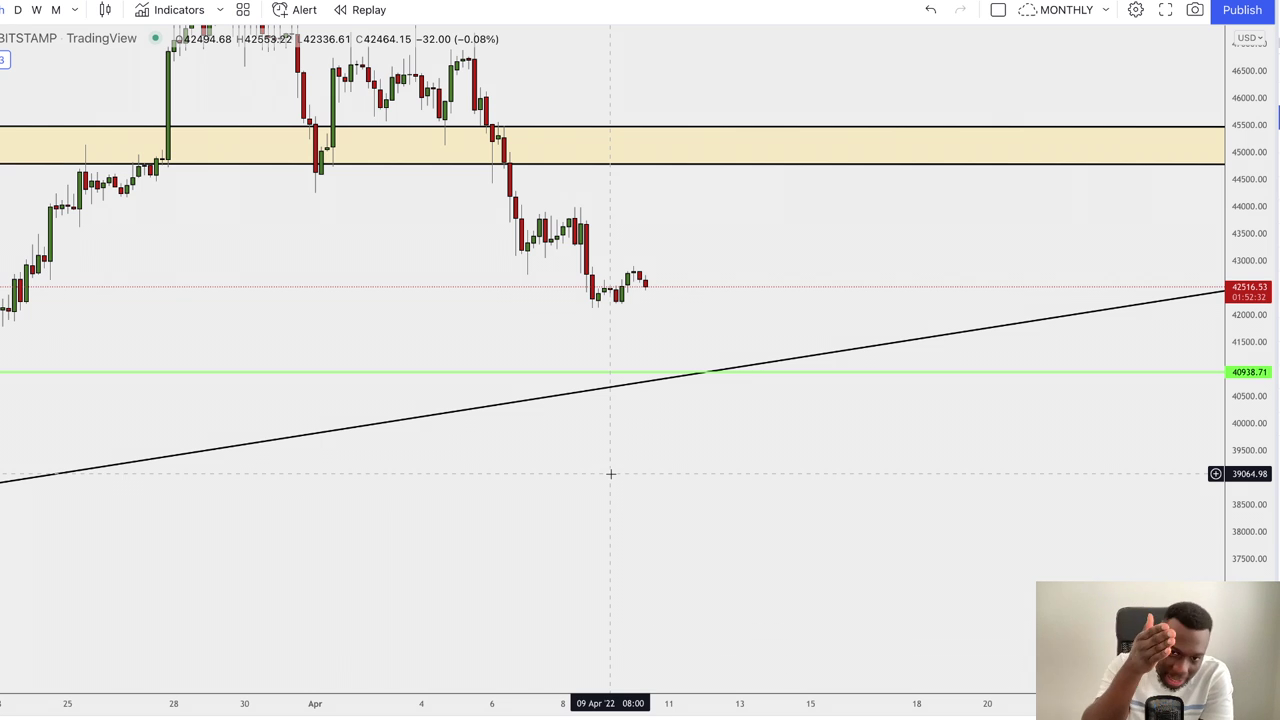
{"action": "scroll", "coordinate": [611, 474], "scroll_direction": "down", "scroll_amount": 2}
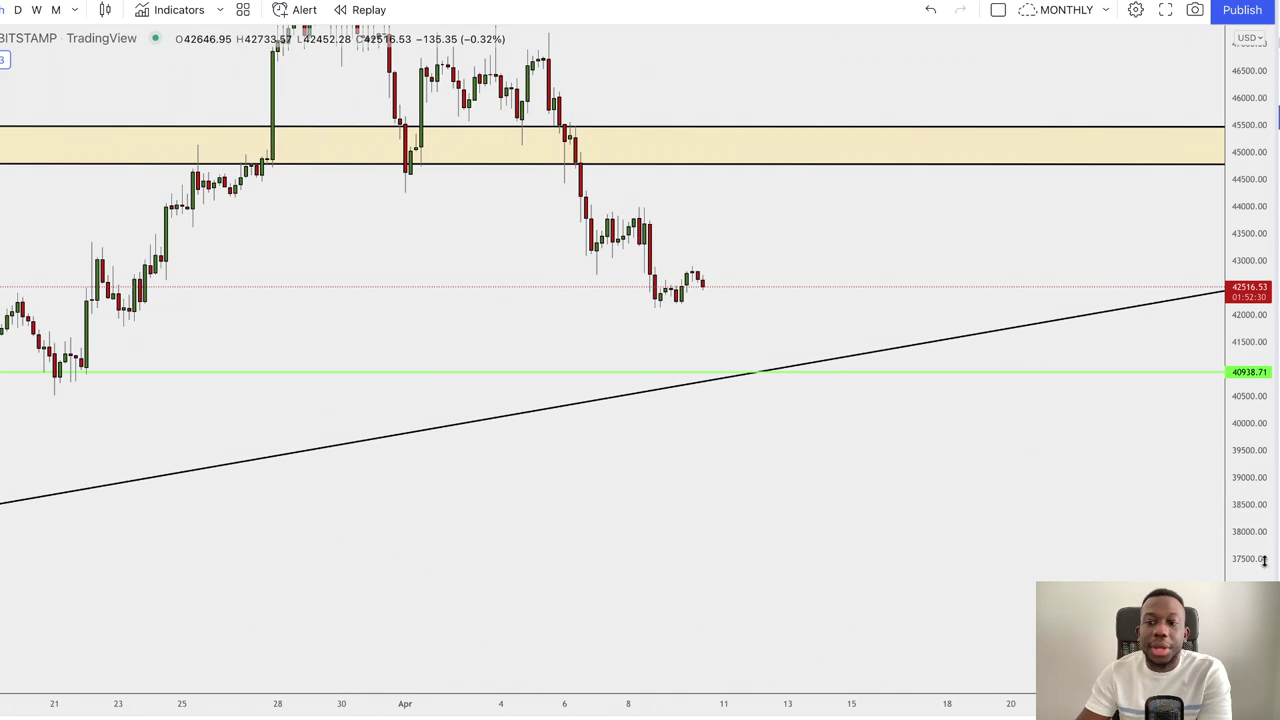
{"action": "left_click_drag", "start_coordinate": [1258, 561], "coordinate": [1254, 486]}
{"action": "left_click_drag", "start_coordinate": [1151, 498], "coordinate": [1147, 510]}
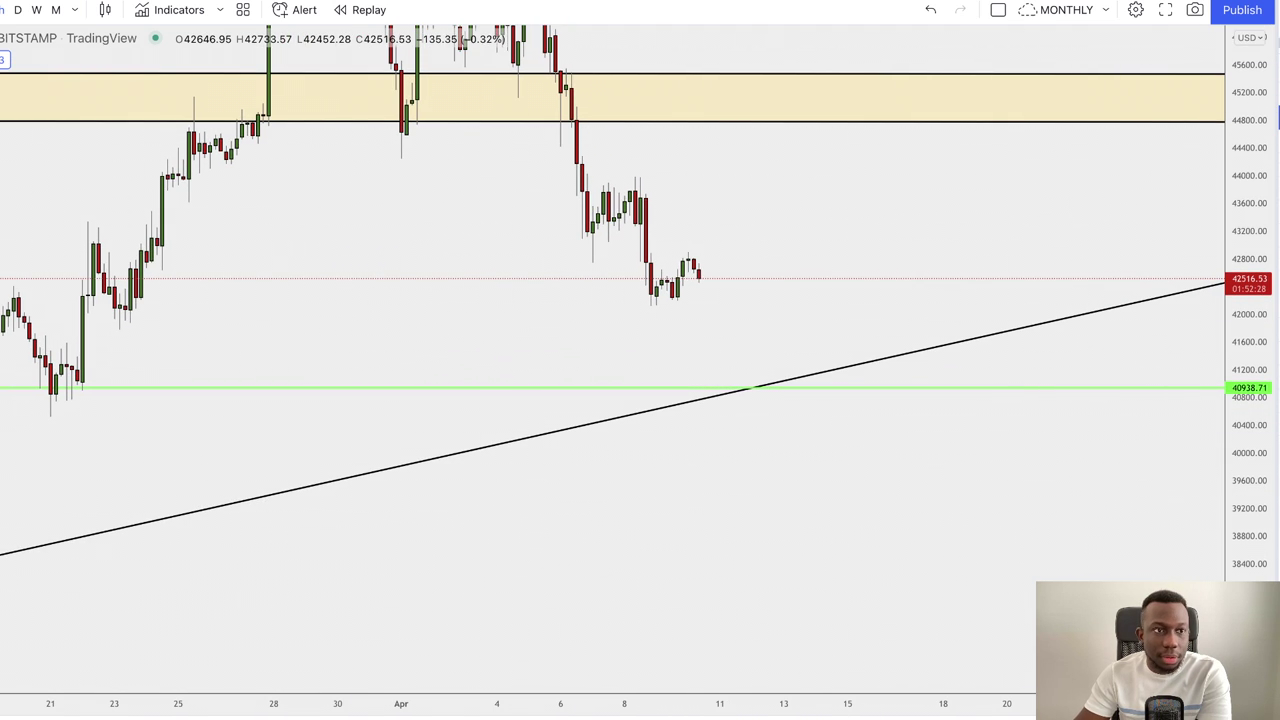
- Switch to the 1-hour timeframe and delete the long rising trend line
{"action": "scroll", "coordinate": [860, 491], "scroll_direction": "down", "scroll_amount": 6}
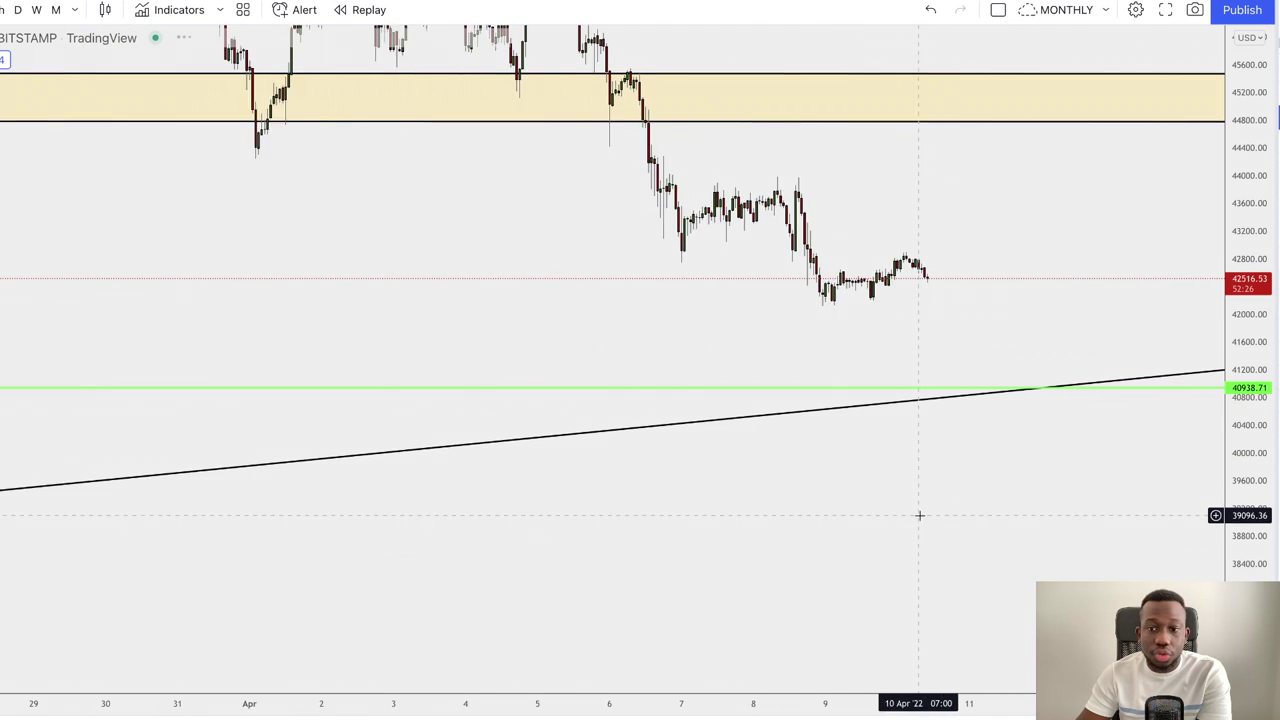
{"action": "left_click_drag", "start_coordinate": [916, 514], "coordinate": [737, 516]}
{"action": "left_click_drag", "start_coordinate": [1250, 557], "coordinate": [1275, 370]}
{"action": "left_click_drag", "start_coordinate": [1108, 505], "coordinate": [1031, 570]}
{"action": "left_click_drag", "start_coordinate": [1255, 430], "coordinate": [1249, 508]}
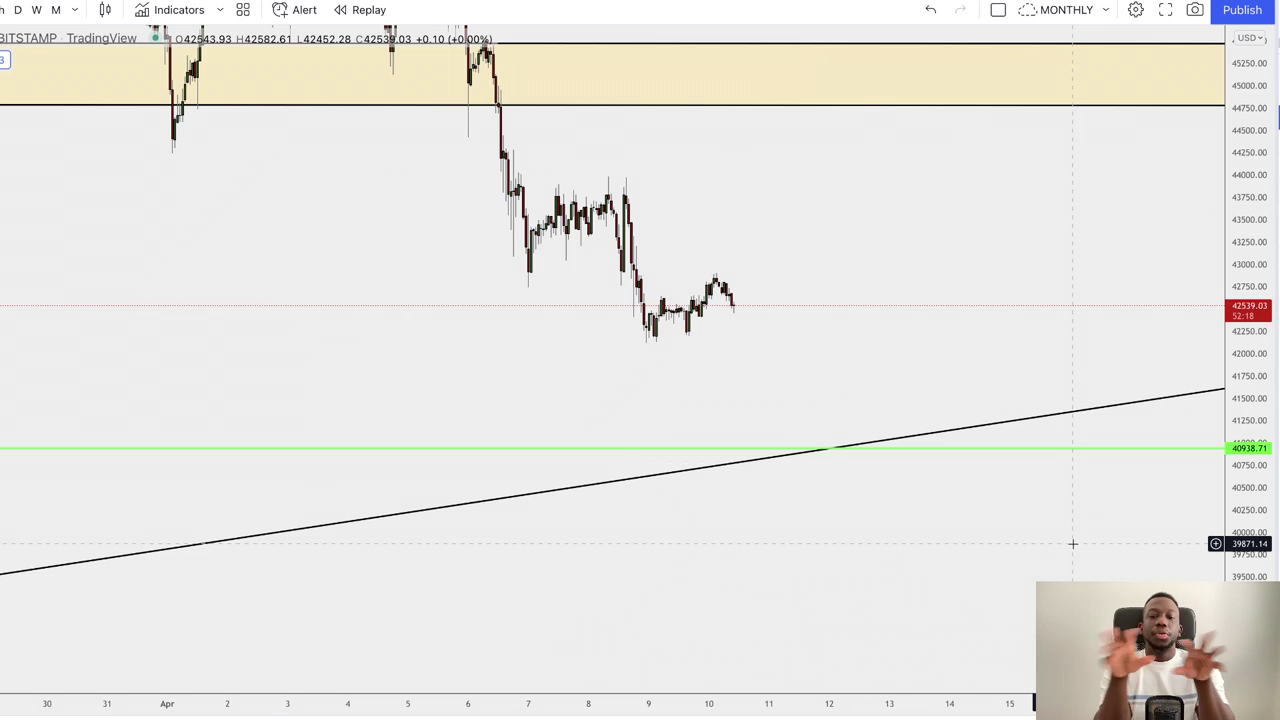
{"action": "left_click", "coordinate": [981, 426]}
{"action": "key", "text": "Delete"}
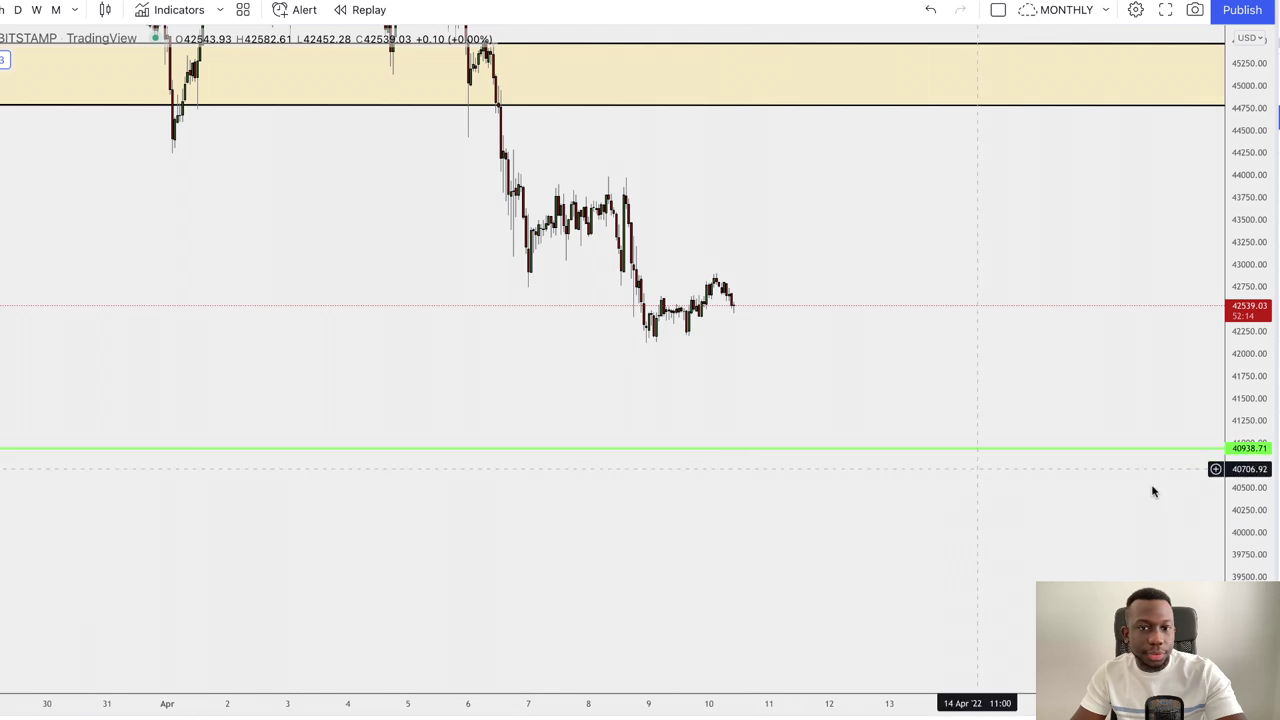
- Draw a thin beige zone over the green ray, running from about 8 April to 13 April 2022
{"action": "left_click_drag", "start_coordinate": [1254, 558], "coordinate": [1256, 522]}
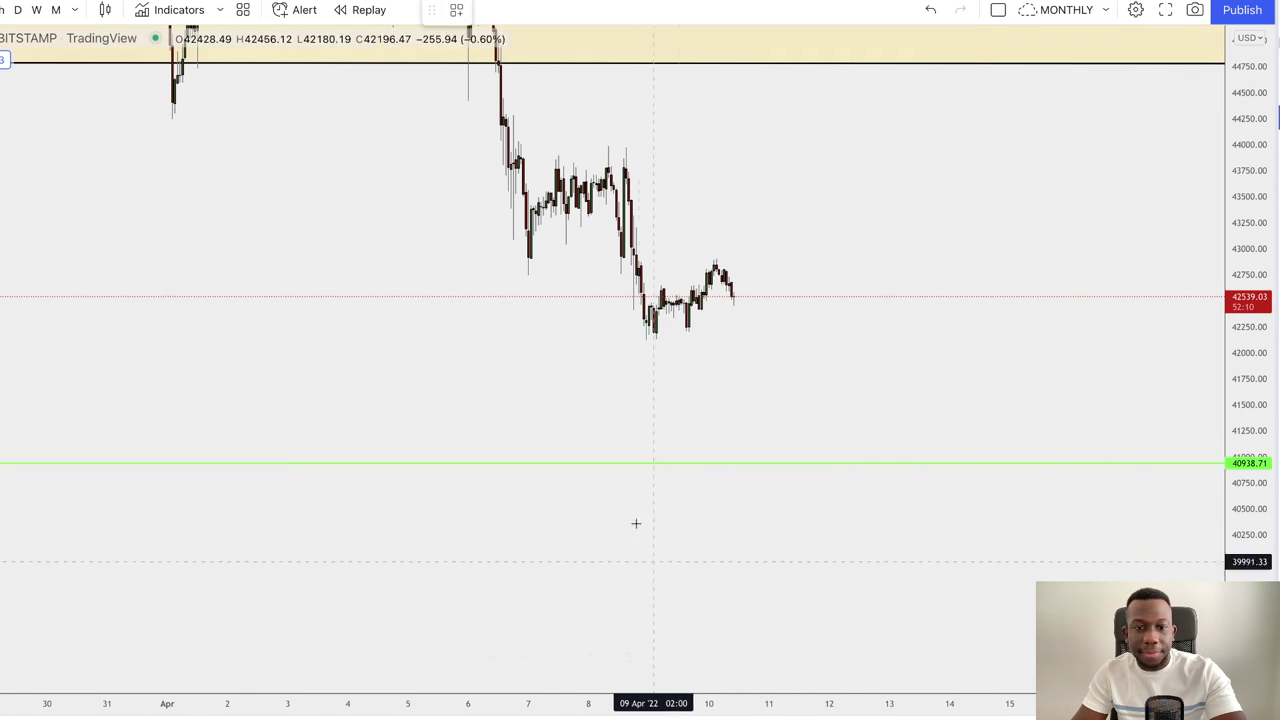
{"action": "left_click", "coordinate": [604, 464]}
{"action": "left_click", "coordinate": [910, 480]}
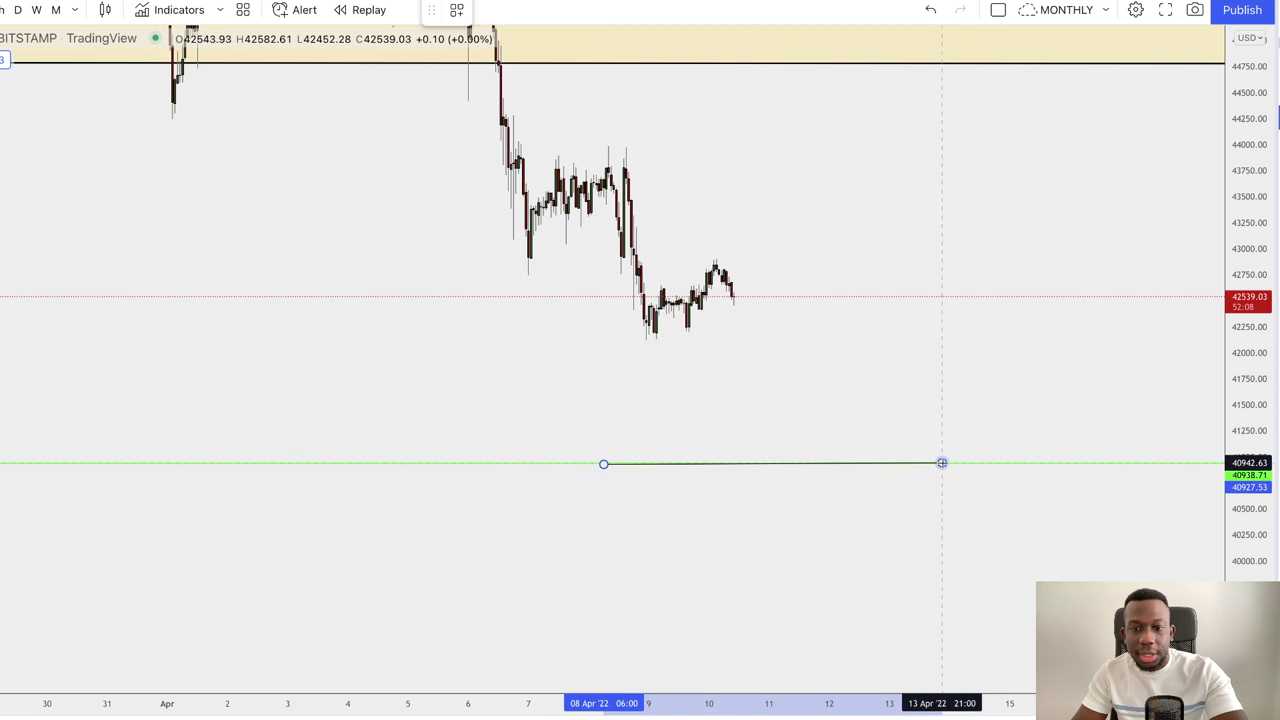
{"action": "left_click", "coordinate": [944, 463]}
{"action": "left_click", "coordinate": [944, 457]}
{"action": "left_click", "coordinate": [936, 401]}
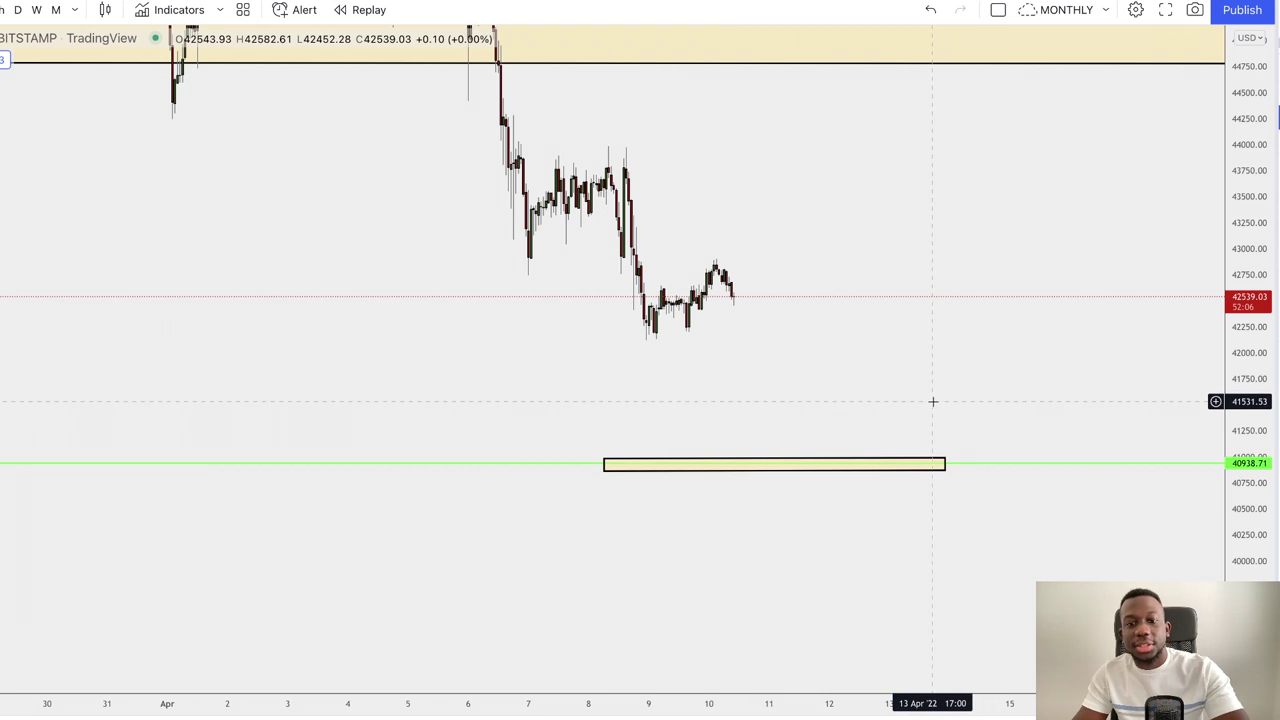
- Draw a short rising trend line from about 42935 at the 7 April 2022 low to about 43800 on 9 April
{"action": "scroll", "coordinate": [903, 371], "scroll_direction": "up", "scroll_amount": 3}
{"action": "left_click_drag", "start_coordinate": [866, 374], "coordinate": [1031, 363]}
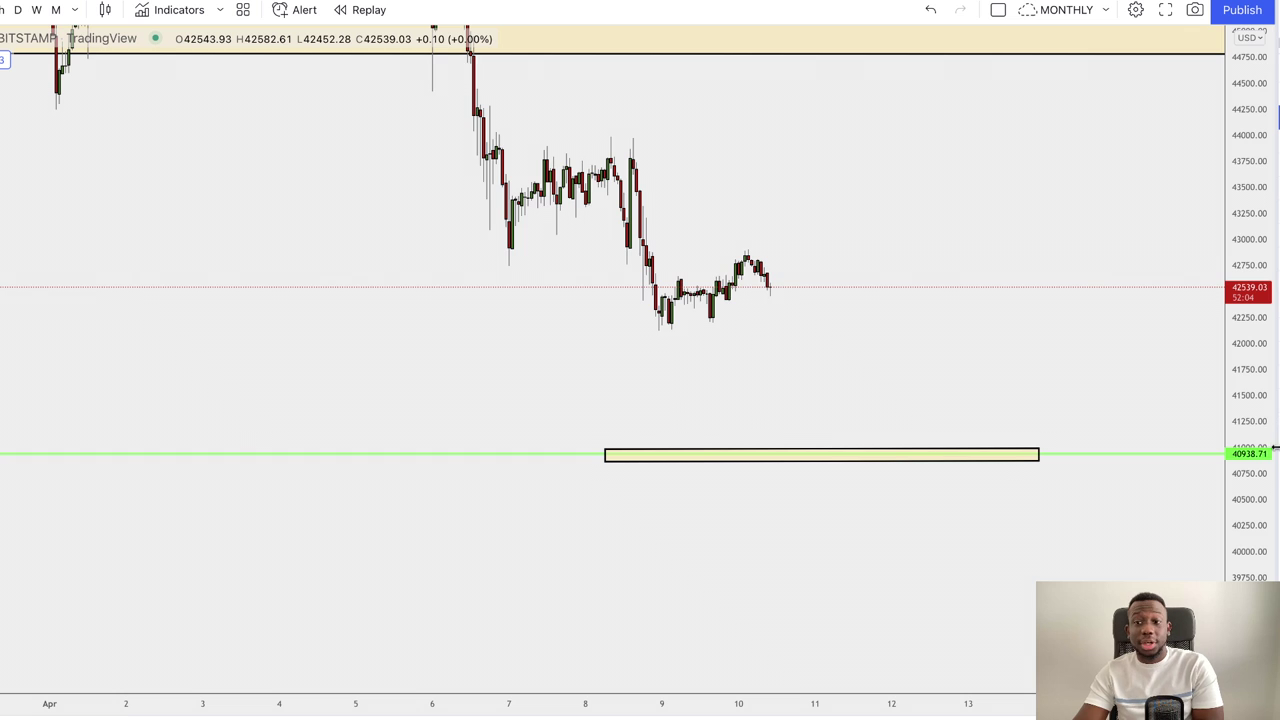
{"action": "left_click_drag", "start_coordinate": [1260, 414], "coordinate": [1245, 452]}
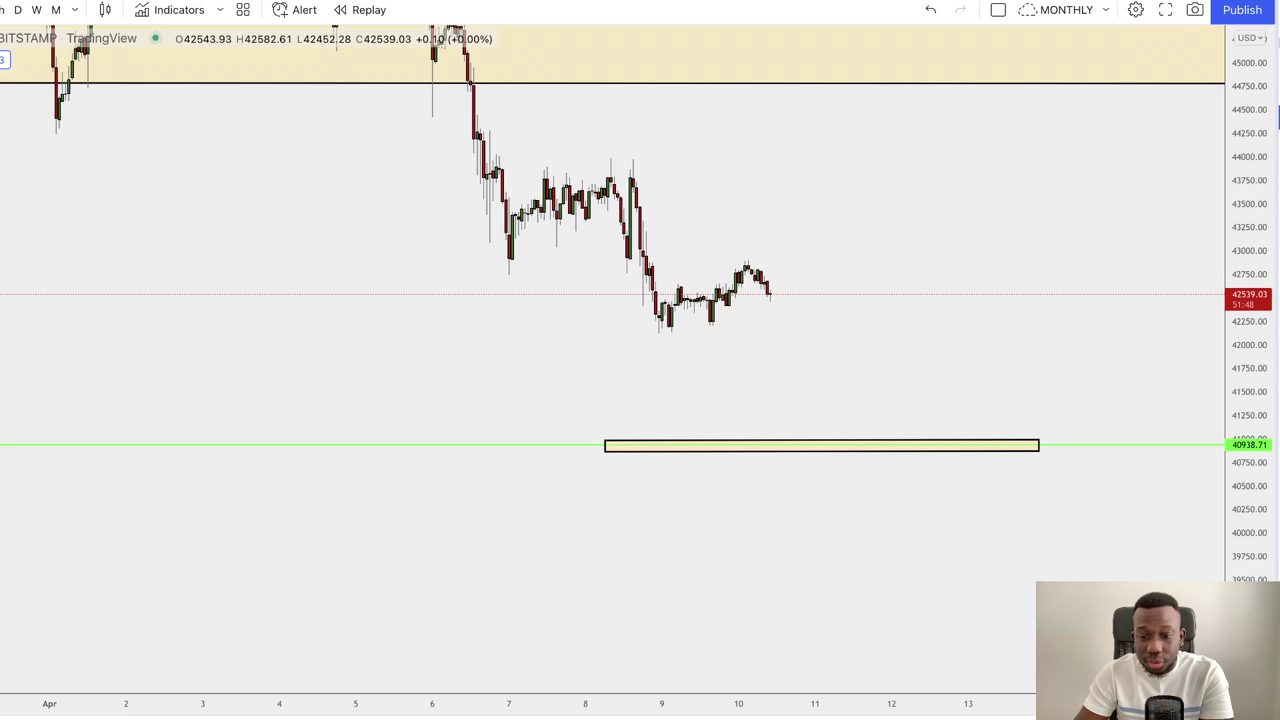
{"action": "key", "text": "alt+t"}
{"action": "left_click", "coordinate": [509, 257]}
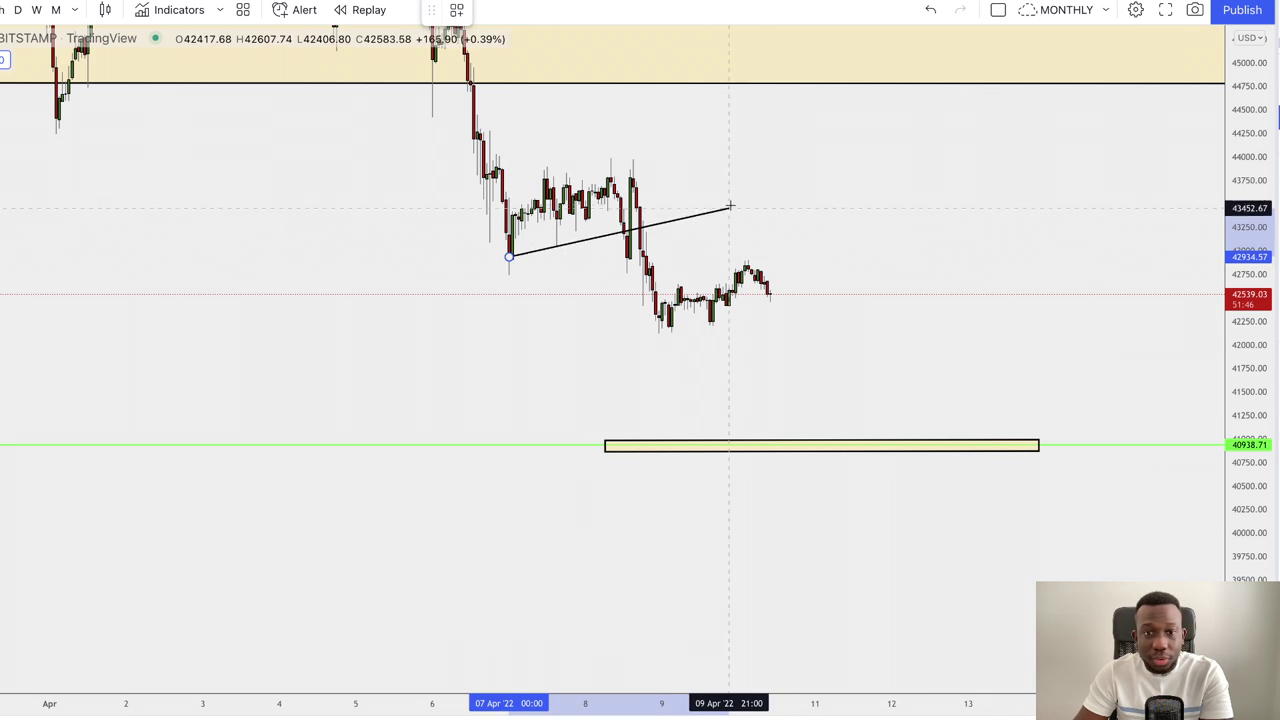
{"action": "left_click", "coordinate": [719, 173]}
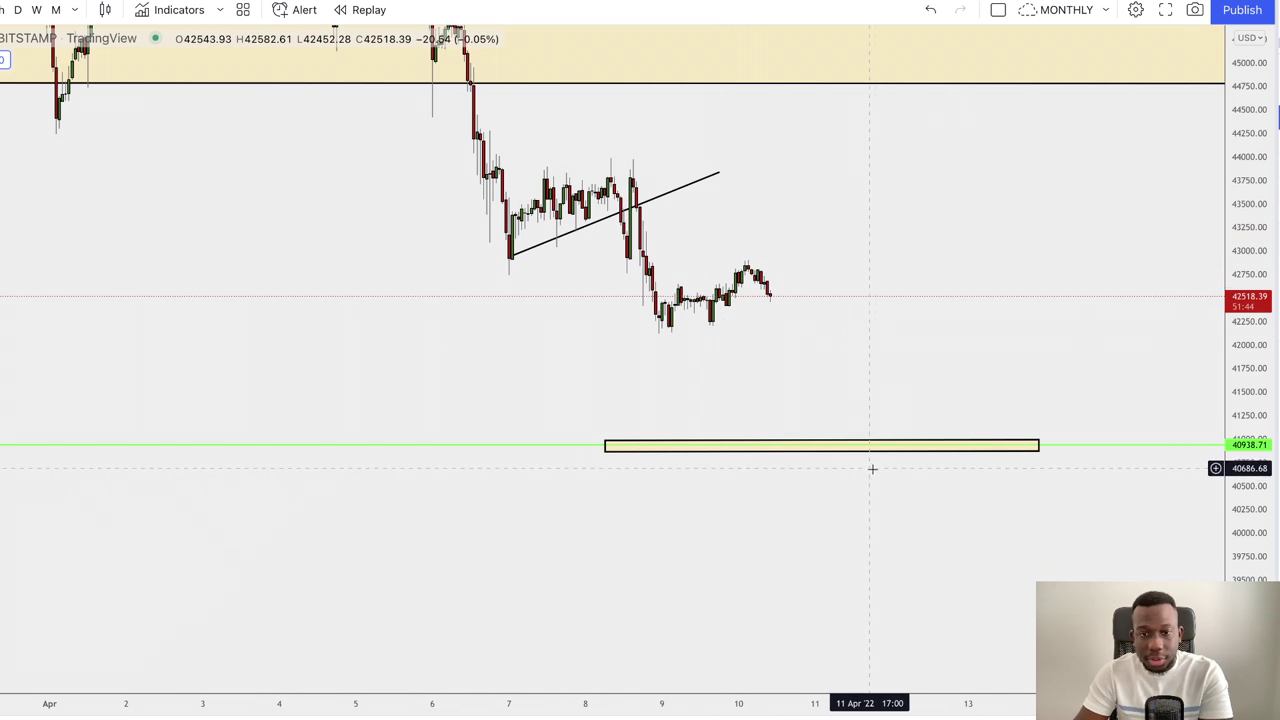
- Review the 1-hour price action between the beige zone near 45000 and the thin zone on the green ray
{"action": "left_click_drag", "start_coordinate": [1261, 394], "coordinate": [1249, 562]}
{"action": "left_click_drag", "start_coordinate": [1020, 522], "coordinate": [969, 418]}
{"action": "scroll", "coordinate": [969, 430], "scroll_direction": "down", "scroll_amount": 1}
{"action": "scroll", "coordinate": [969, 440], "scroll_direction": "down", "scroll_amount": 3}
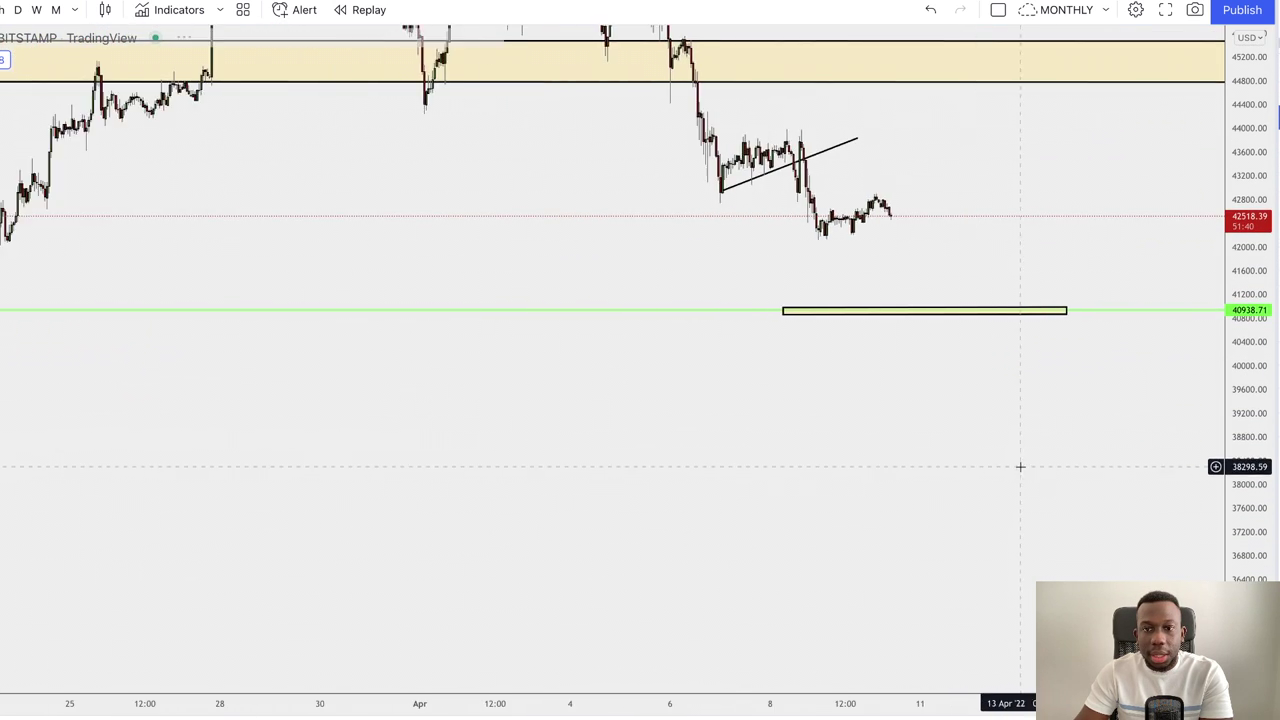
{"action": "left_click_drag", "start_coordinate": [1099, 366], "coordinate": [923, 314]}
{"action": "scroll", "coordinate": [1006, 463], "scroll_direction": "down", "scroll_amount": 4}
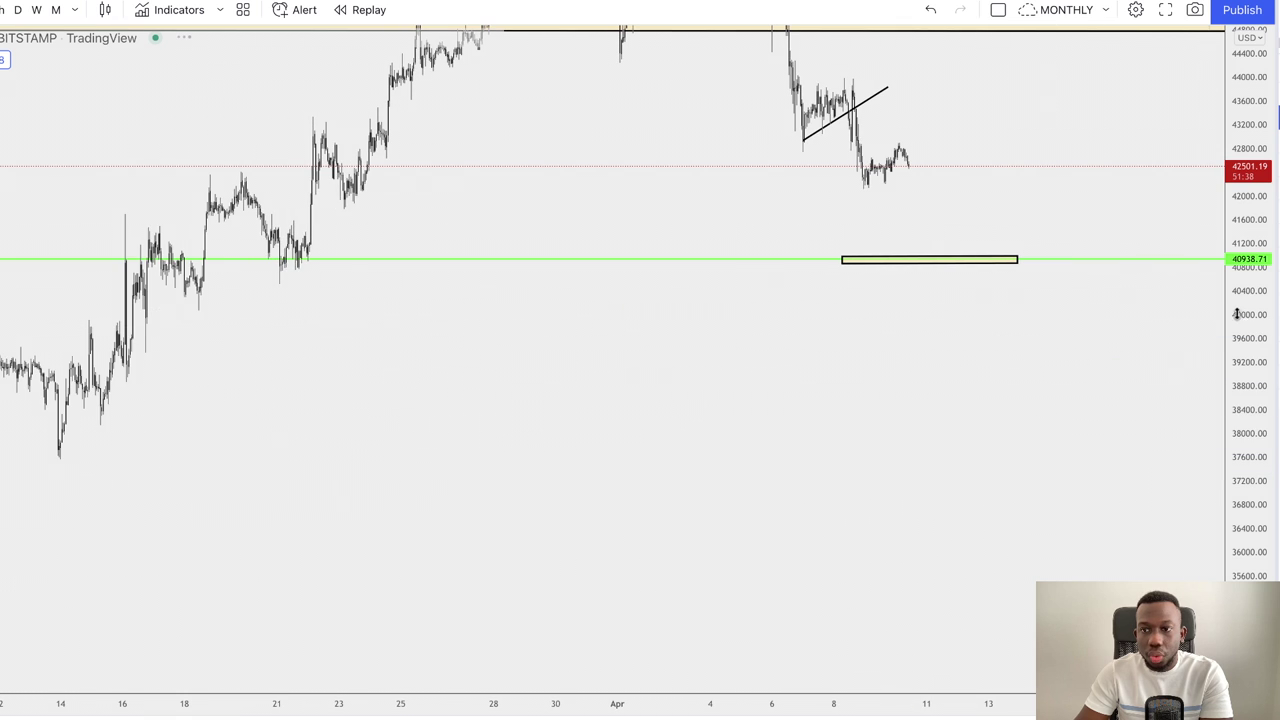
{"action": "left_click_drag", "start_coordinate": [1235, 311], "coordinate": [1240, 383]}
{"action": "left_click_drag", "start_coordinate": [1097, 411], "coordinate": [1015, 409]}
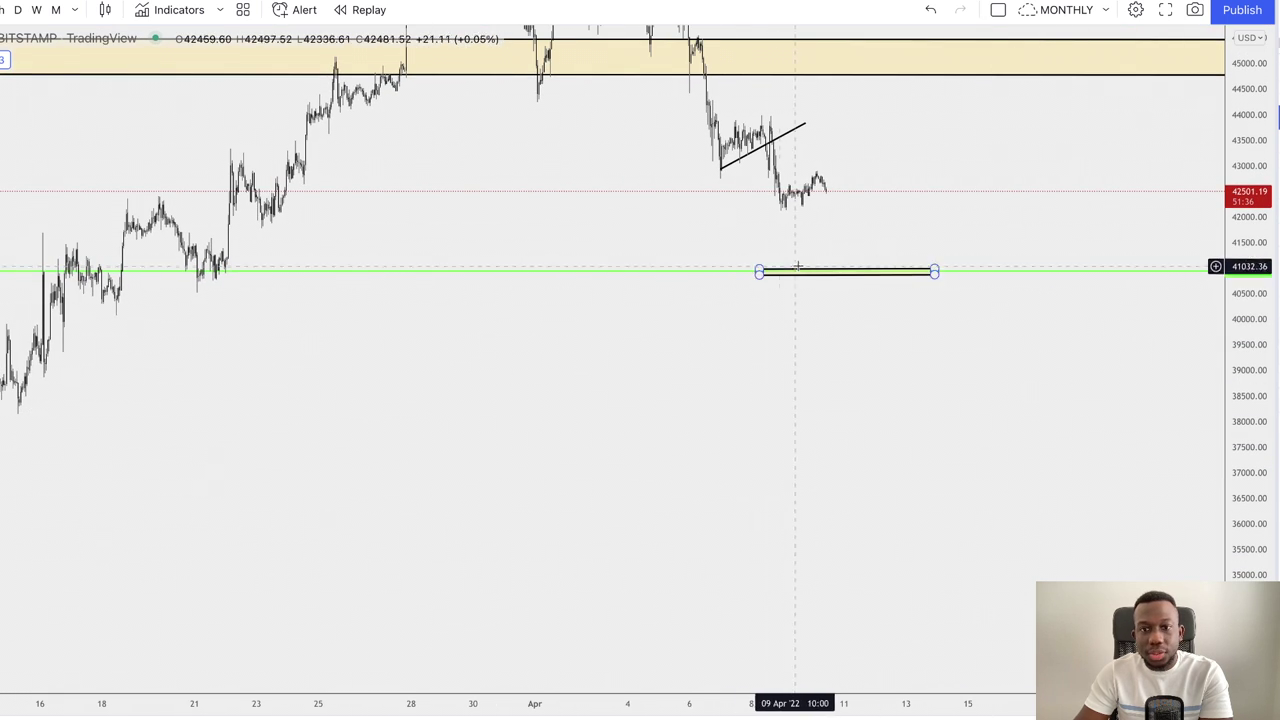
{"action": "left_click_drag", "start_coordinate": [854, 283], "coordinate": [769, 409]}
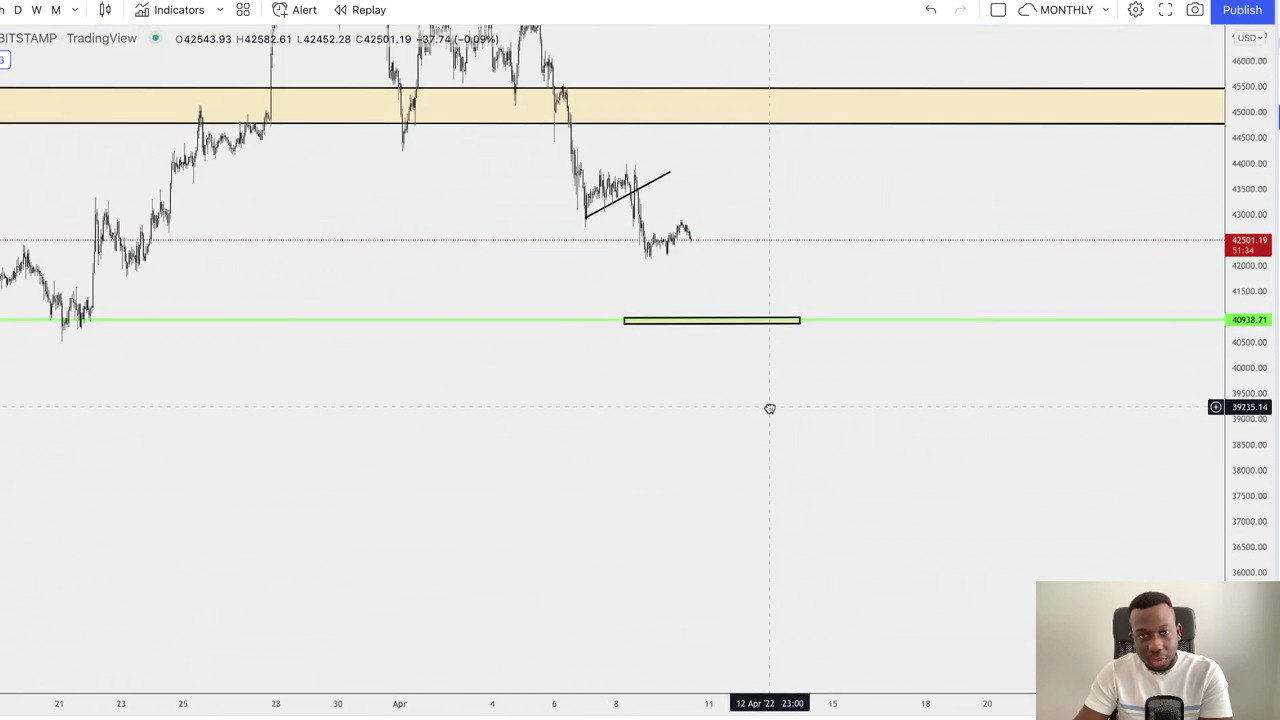
{"action": "left_click_drag", "start_coordinate": [1245, 308], "coordinate": [1240, 420]}
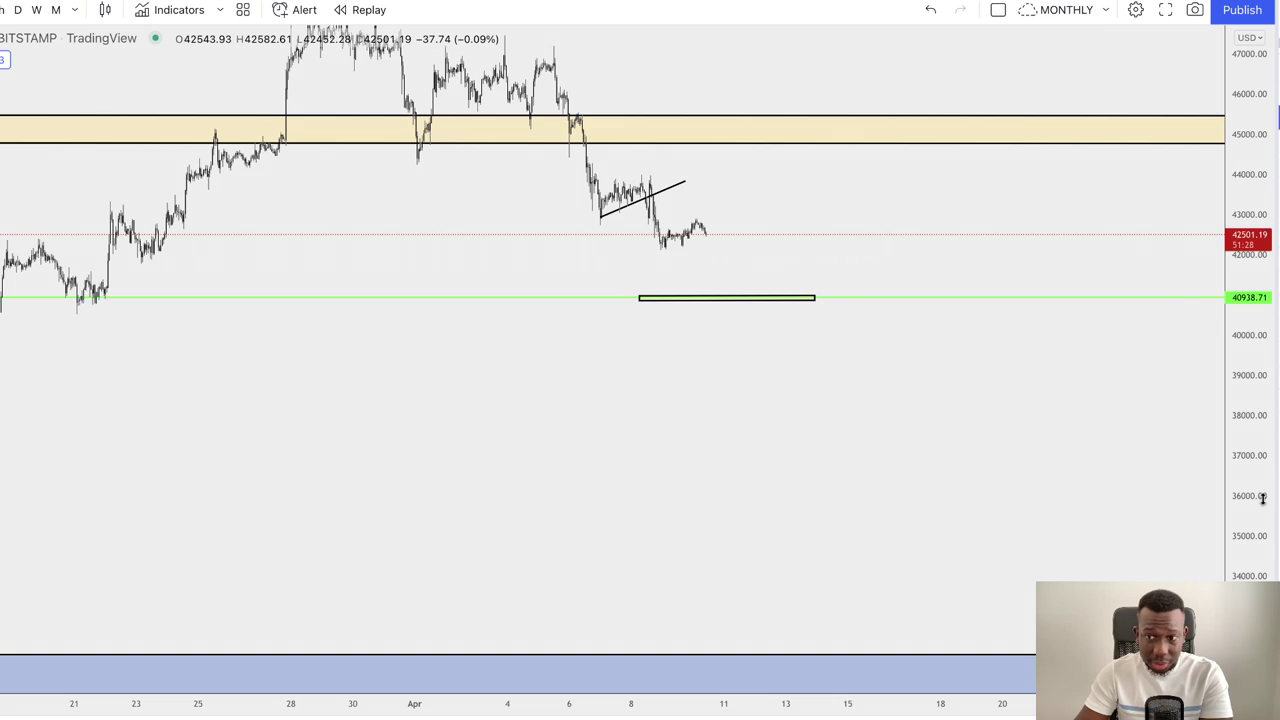
{"action": "left_click_drag", "start_coordinate": [1263, 499], "coordinate": [1220, 268]}
{"action": "left_click_drag", "start_coordinate": [878, 399], "coordinate": [892, 549]}
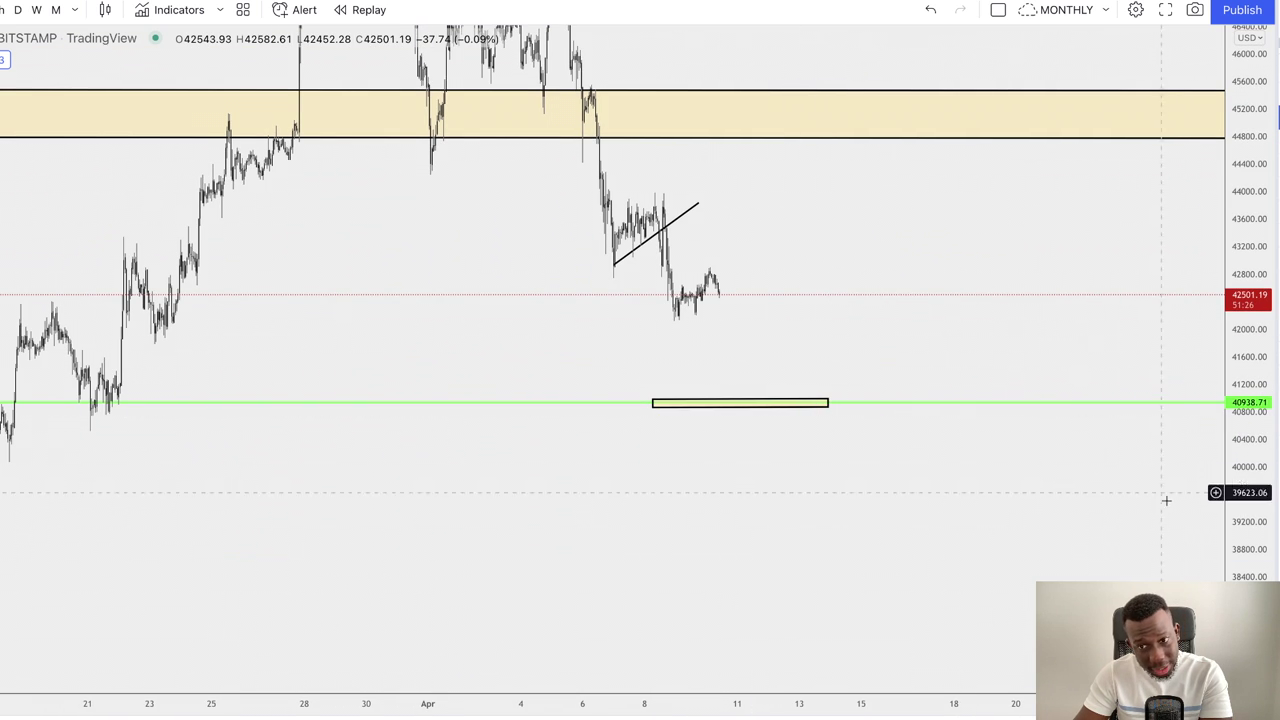
{"action": "left_click_drag", "start_coordinate": [1233, 518], "coordinate": [1233, 470]}
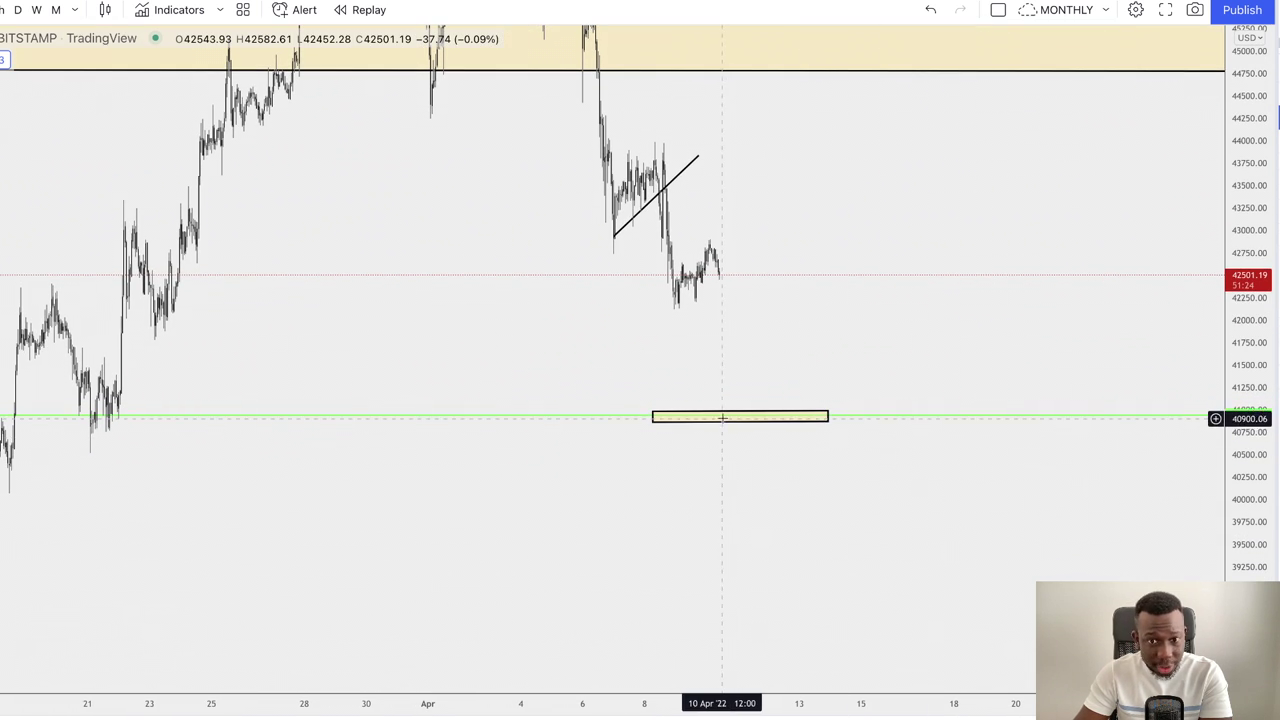
{"action": "scroll", "coordinate": [826, 292], "scroll_direction": "up", "scroll_amount": 5}
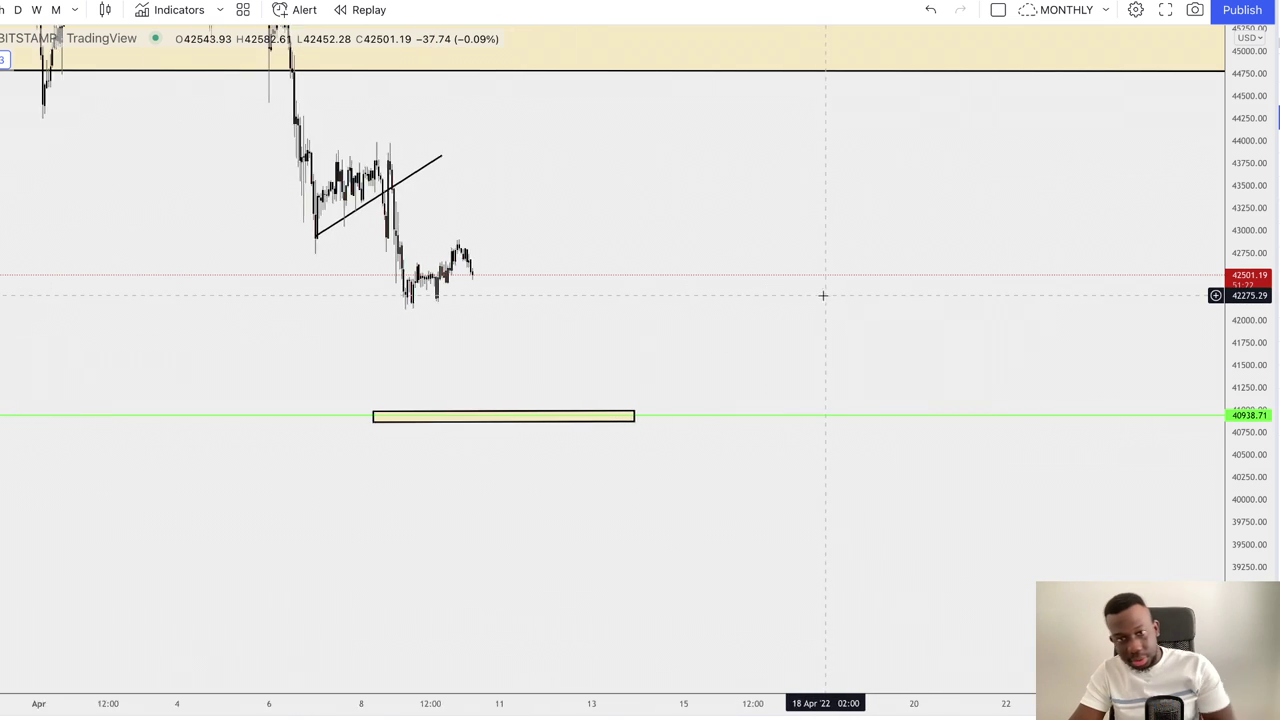
{"action": "left_click_drag", "start_coordinate": [650, 279], "coordinate": [1140, 237]}
{"action": "left_click_drag", "start_coordinate": [949, 237], "coordinate": [1060, 277]}
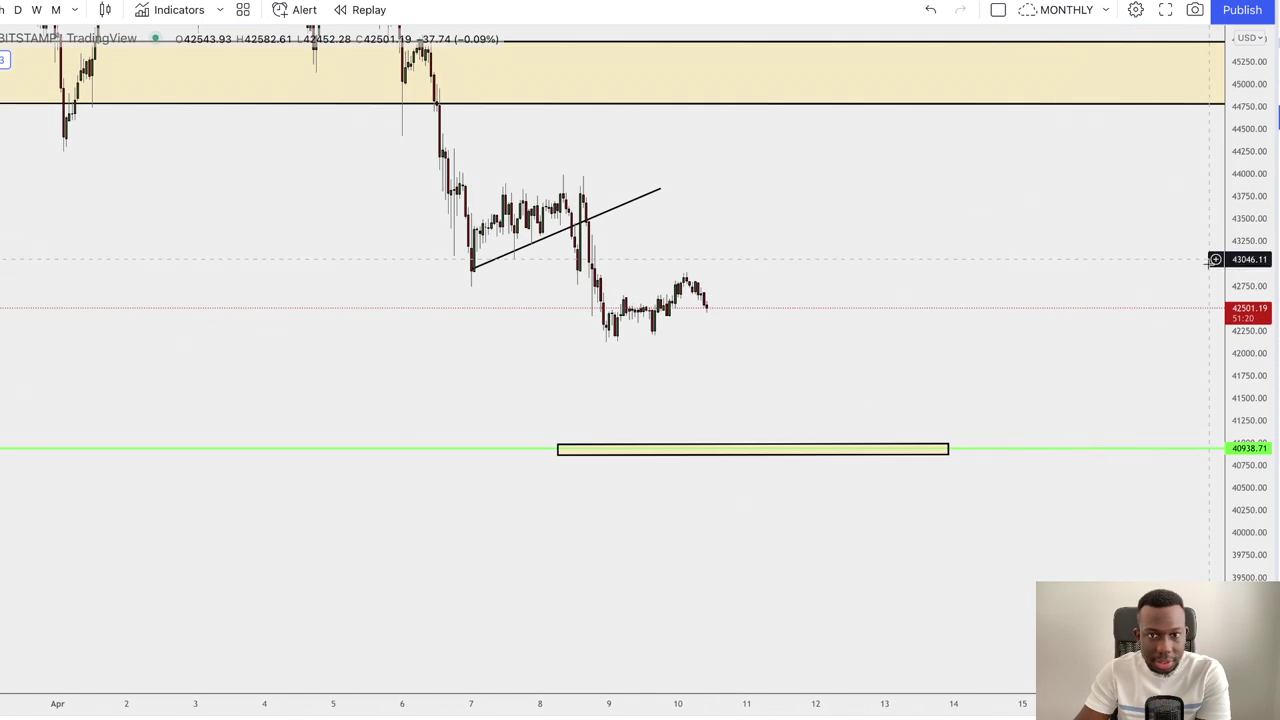
{"action": "left_click_drag", "start_coordinate": [1236, 247], "coordinate": [1238, 284]}
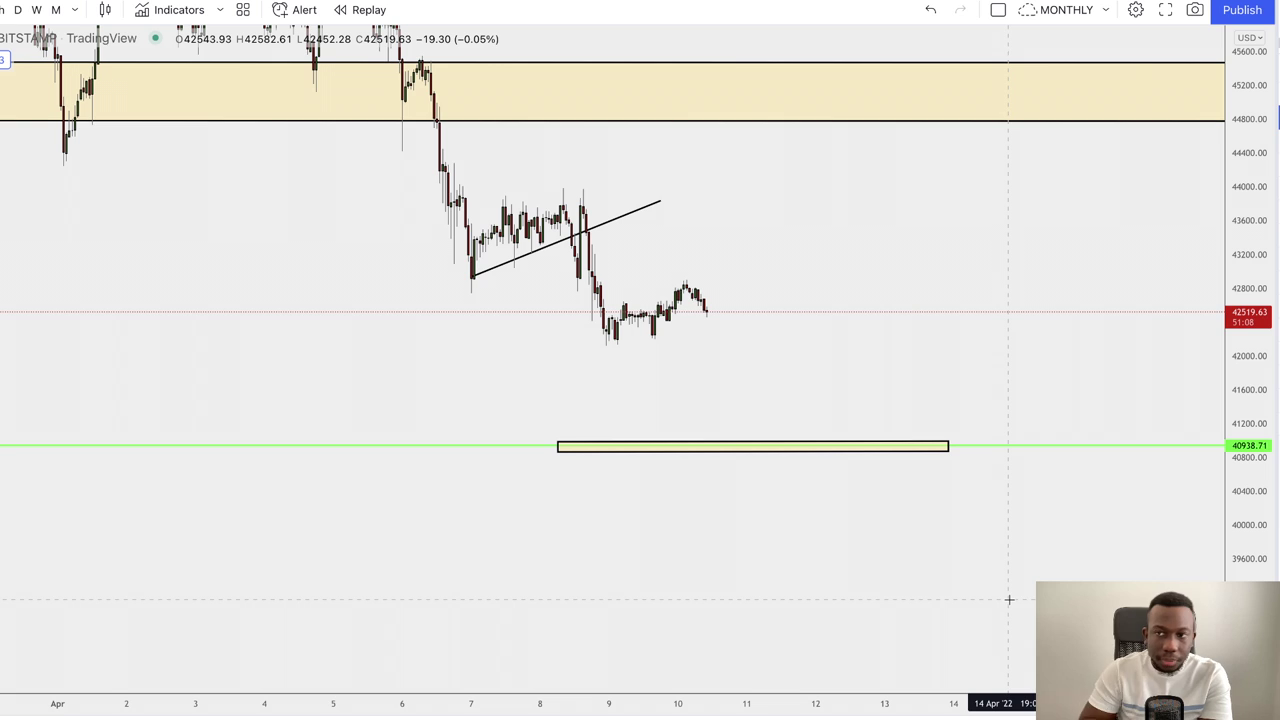
- On the daily timeframe, draw a rising trend line from the 24 February 2022 low near 34275 to about 47900 on 7 May
{"action": "left_click", "coordinate": [18, 10]}
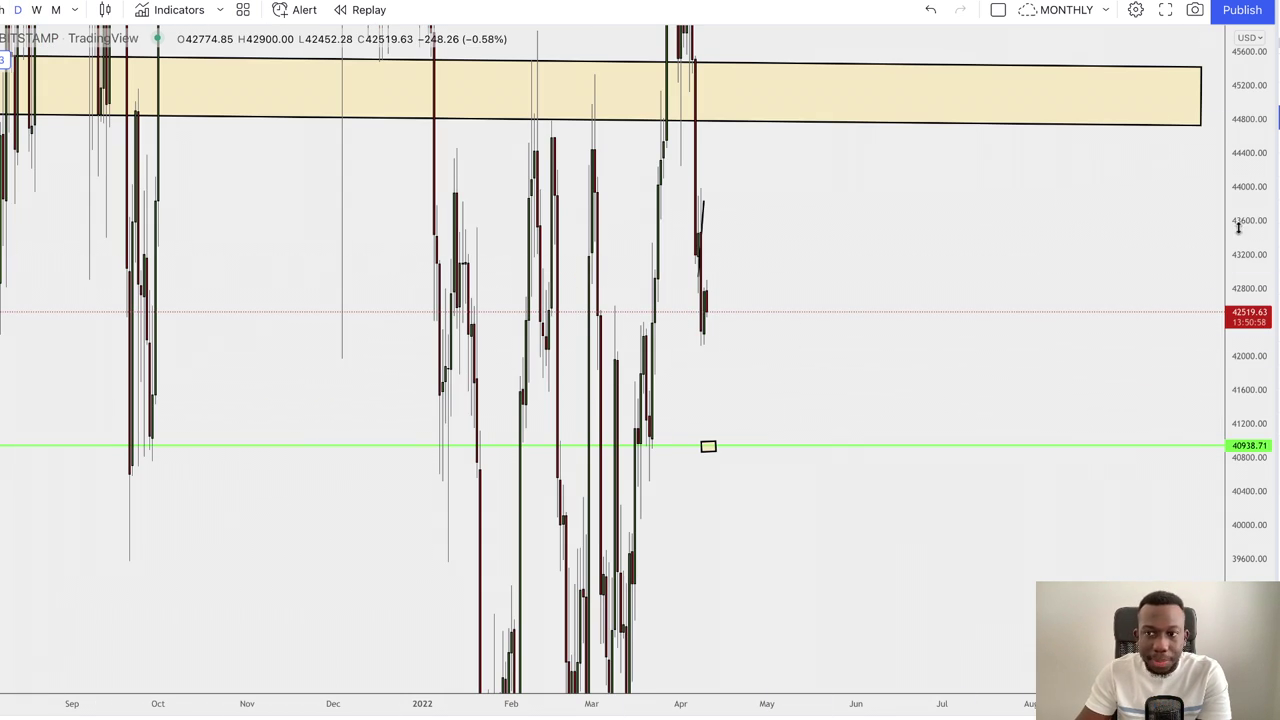
{"action": "left_click_drag", "start_coordinate": [1238, 228], "coordinate": [1257, 470]}
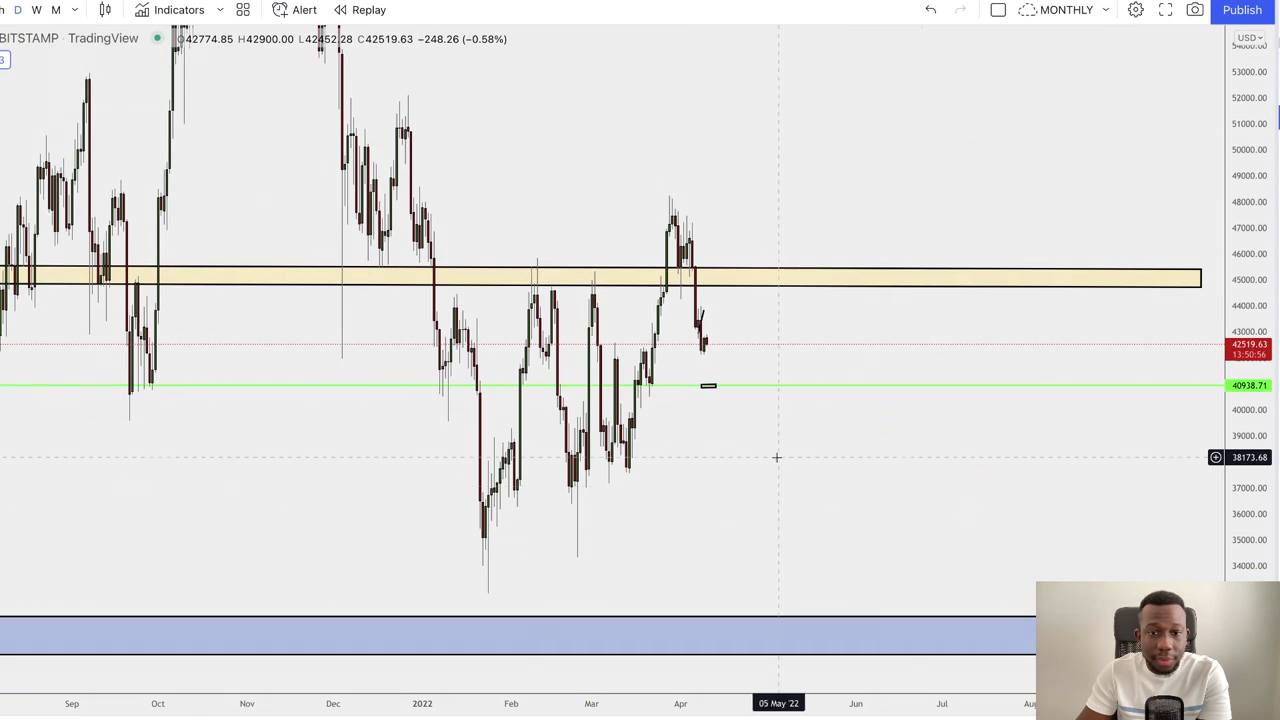
{"action": "scroll", "coordinate": [694, 451], "scroll_direction": "up", "scroll_amount": 5}
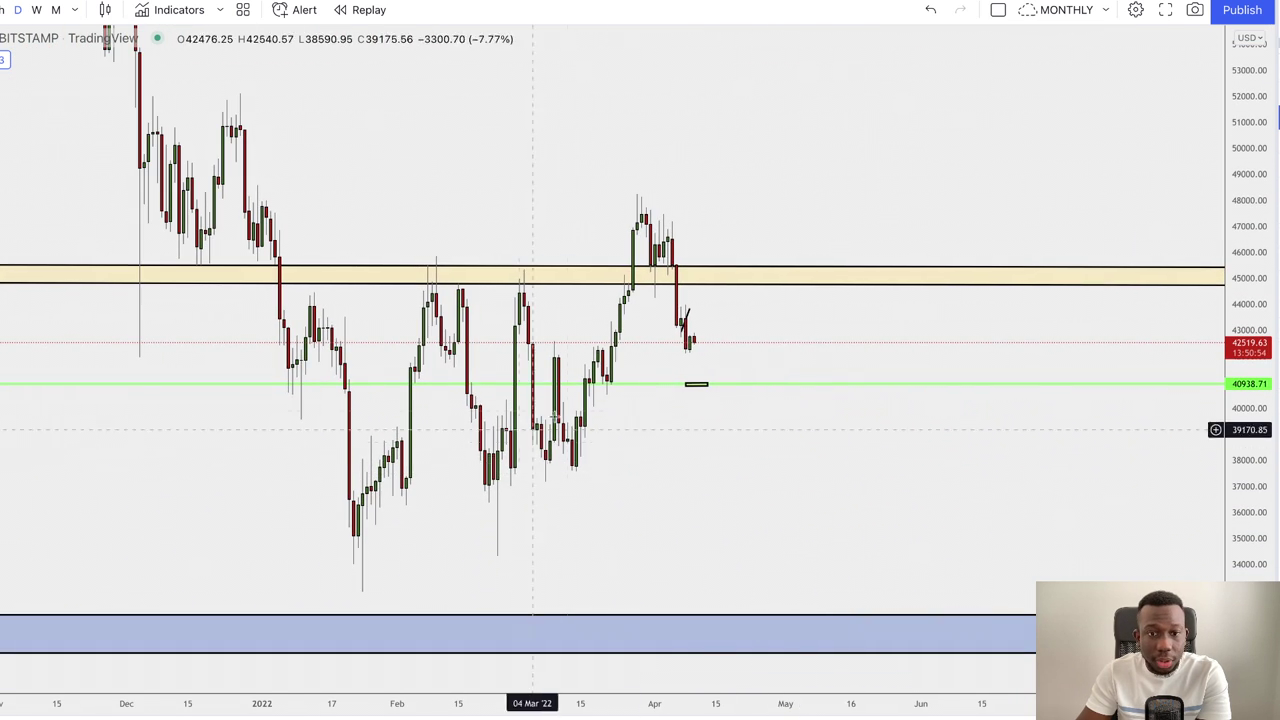
{"action": "scroll", "coordinate": [569, 411], "scroll_direction": "up", "scroll_amount": 3}
{"action": "left_click_drag", "start_coordinate": [523, 449], "coordinate": [720, 449]}
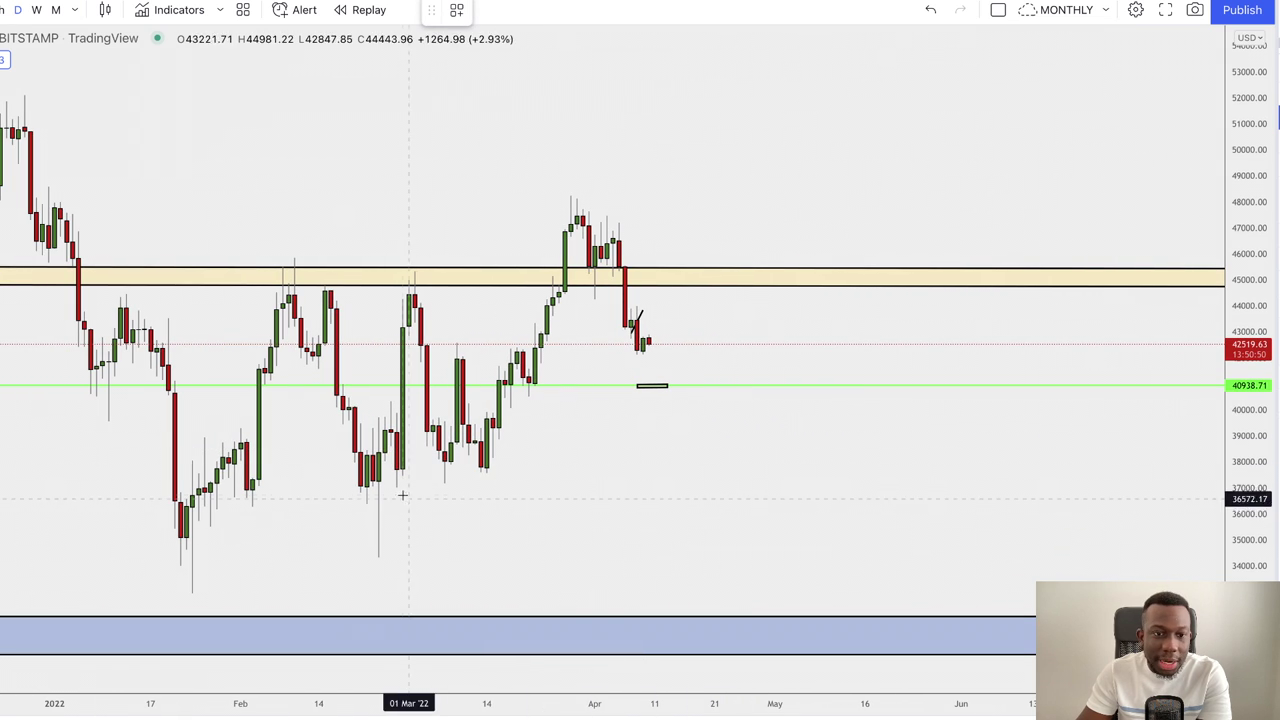
{"action": "left_click", "coordinate": [378, 558]}
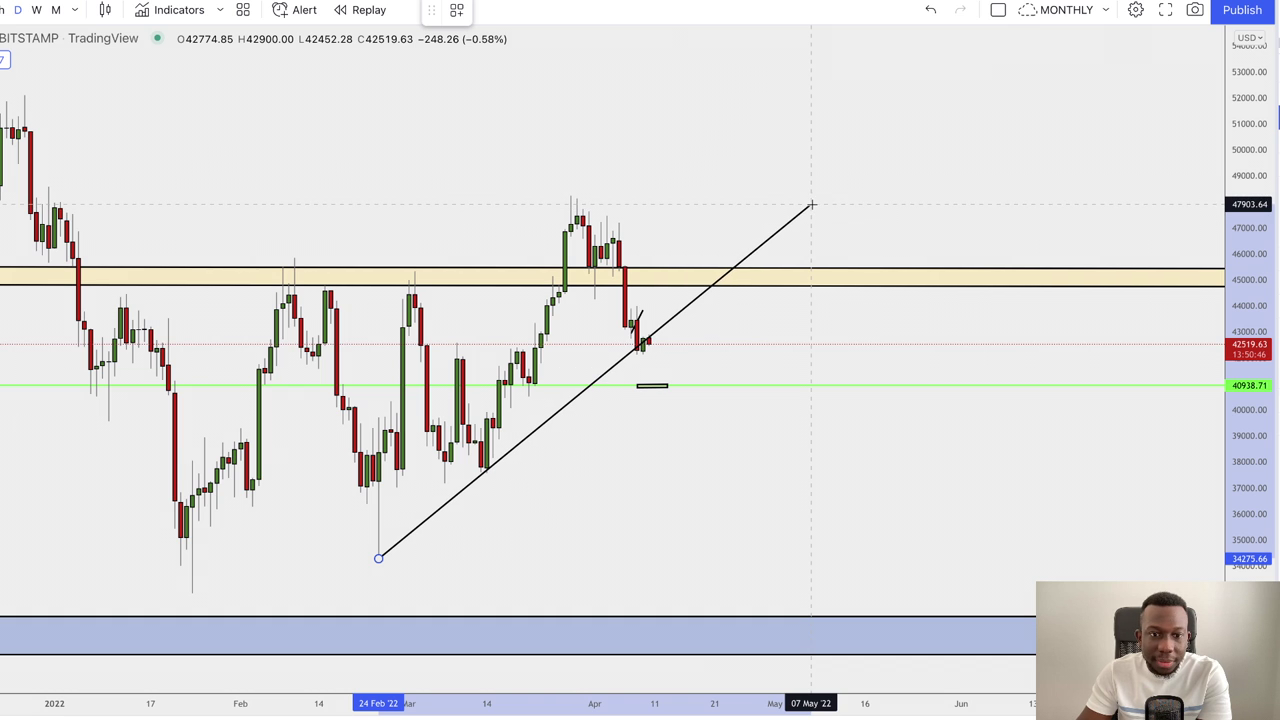
{"action": "left_click", "coordinate": [811, 205]}
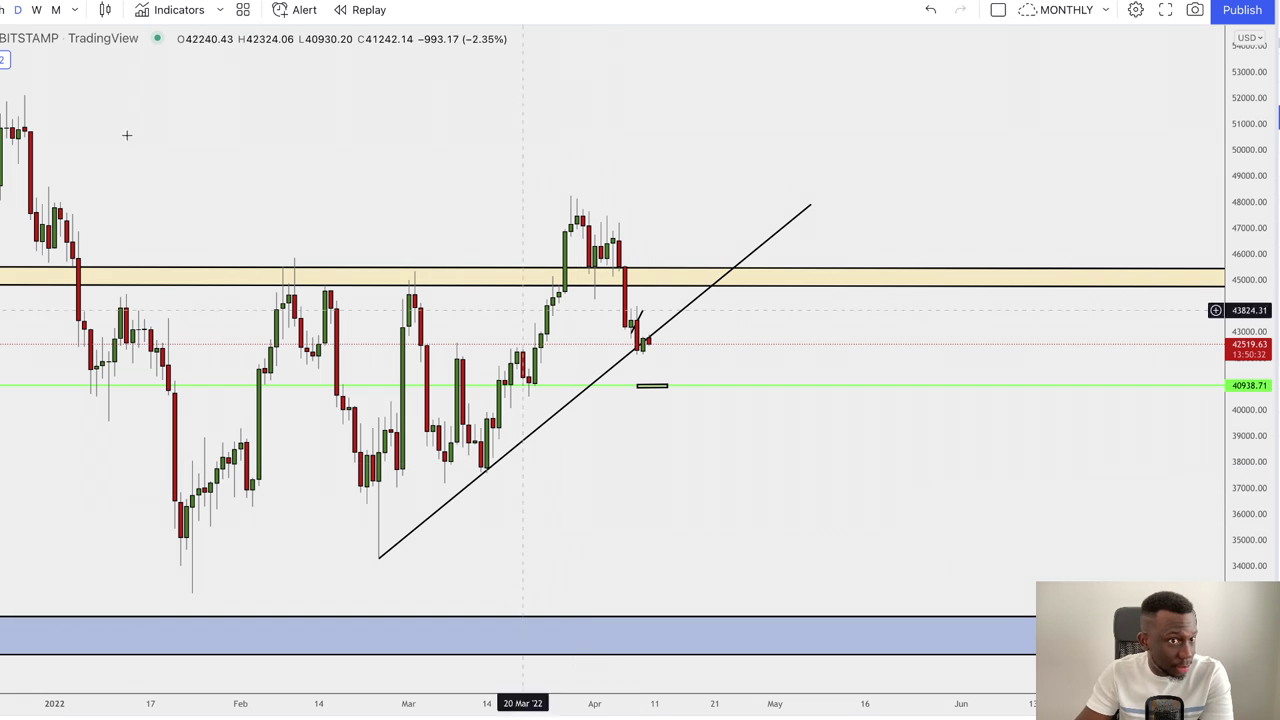
- Switch to the 4-hour timeframe and examine the latest candles against the long rising trend line
{"action": "left_click", "coordinate": [2, 10]}
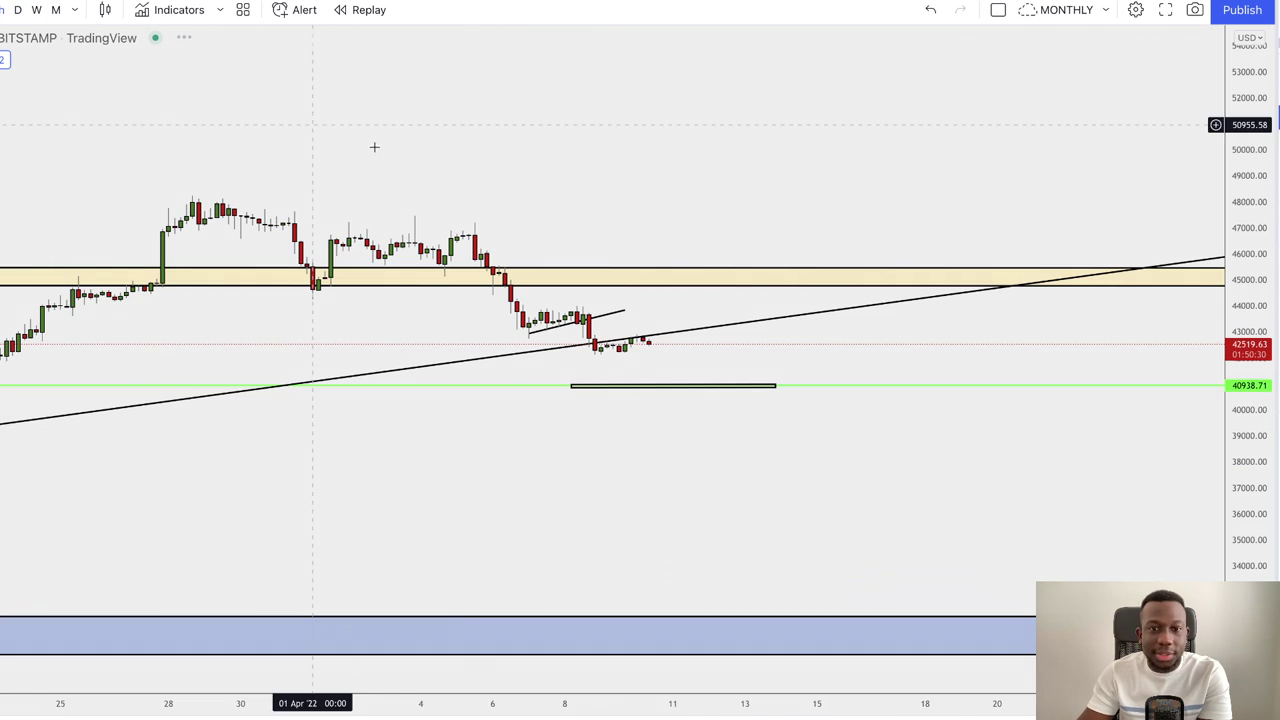
{"action": "scroll", "coordinate": [500, 461], "scroll_direction": "down", "scroll_amount": 2}
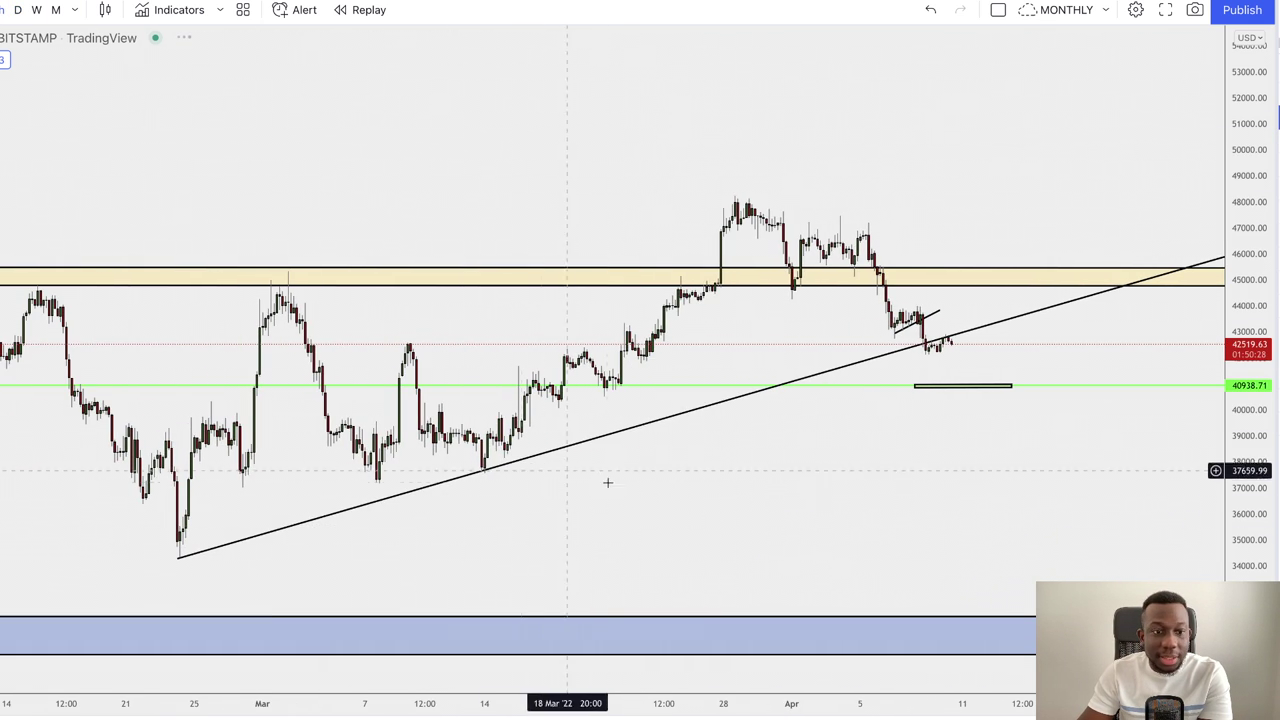
{"action": "left_click_drag", "start_coordinate": [691, 503], "coordinate": [594, 509]}
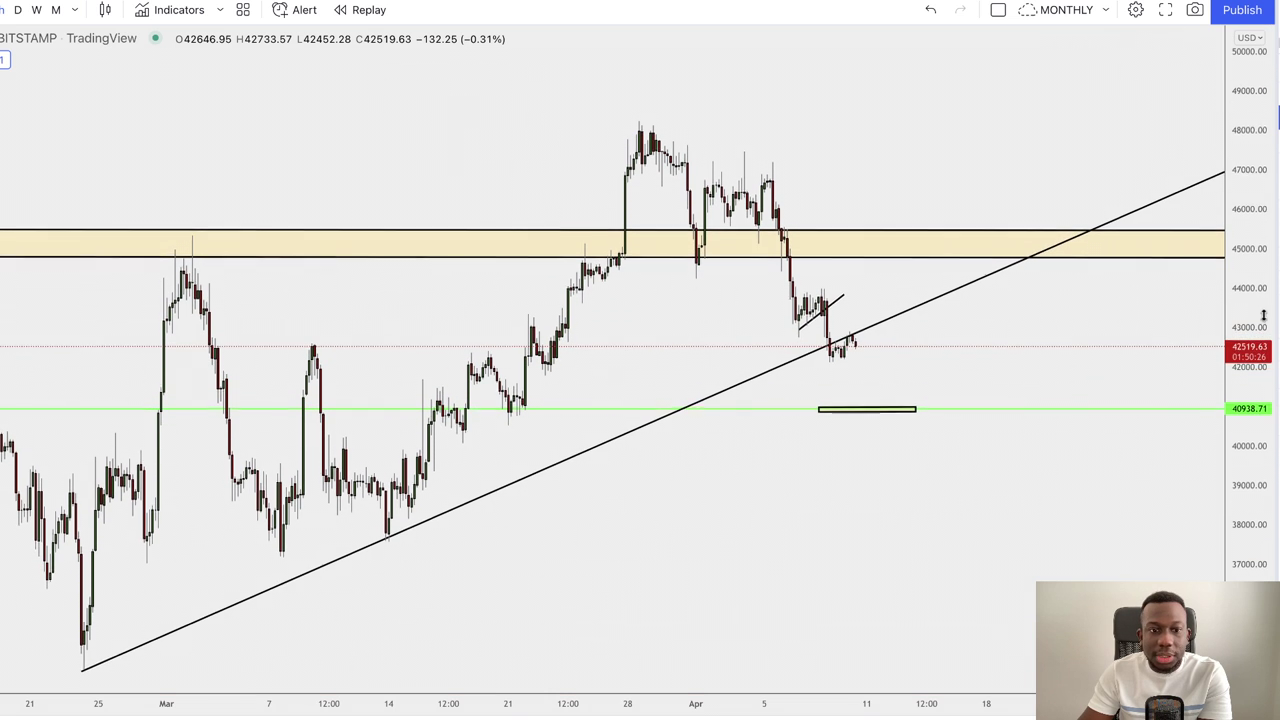
{"action": "scroll", "coordinate": [586, 371], "scroll_direction": "up", "scroll_amount": 5}
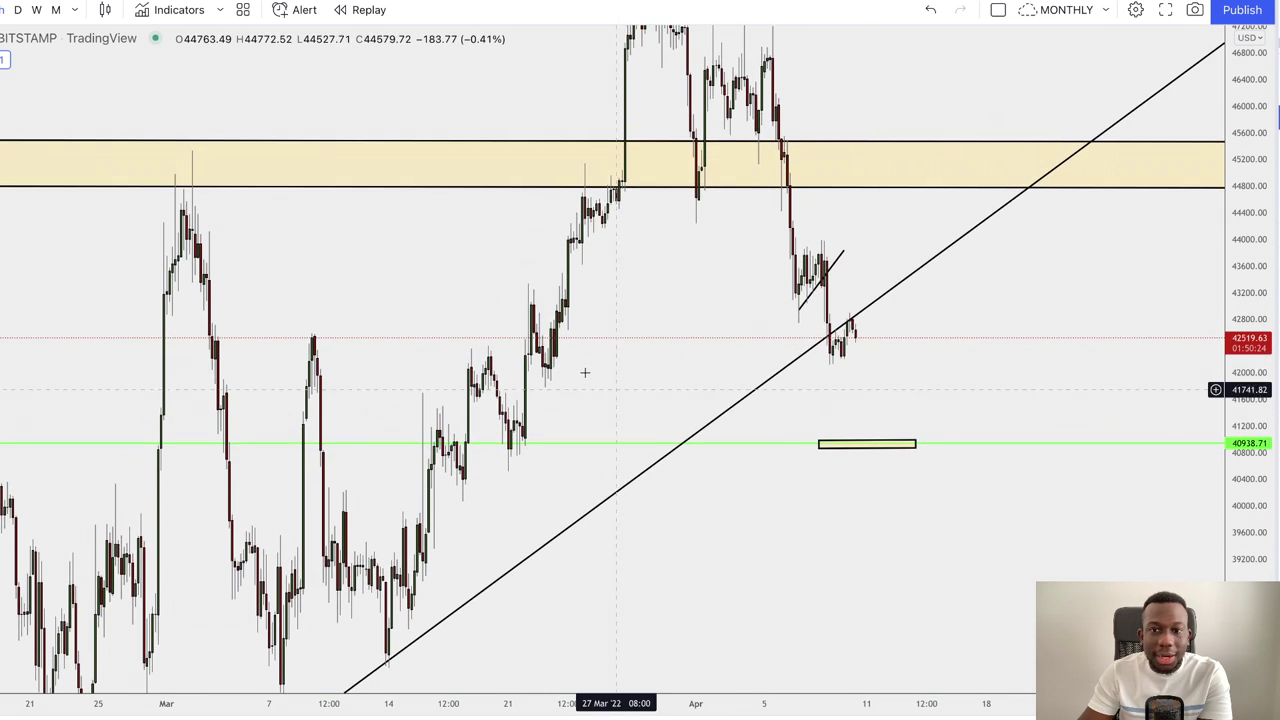
{"action": "left_click_drag", "start_coordinate": [1249, 408], "coordinate": [1249, 300]}
{"action": "left_click_drag", "start_coordinate": [1051, 300], "coordinate": [945, 286]}
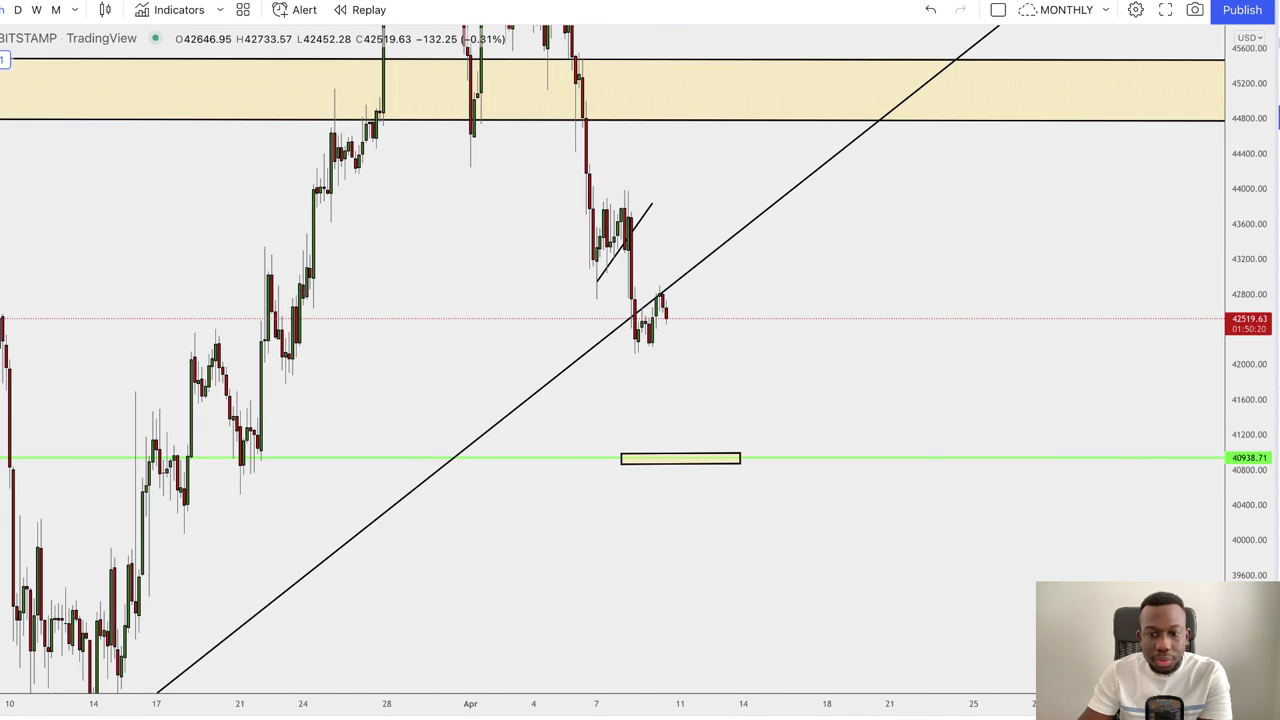
- Draw a nearly horizontal line at about 43000, running from about 14 March to 22 April 2022
{"action": "left_click", "coordinate": [110, 273]}
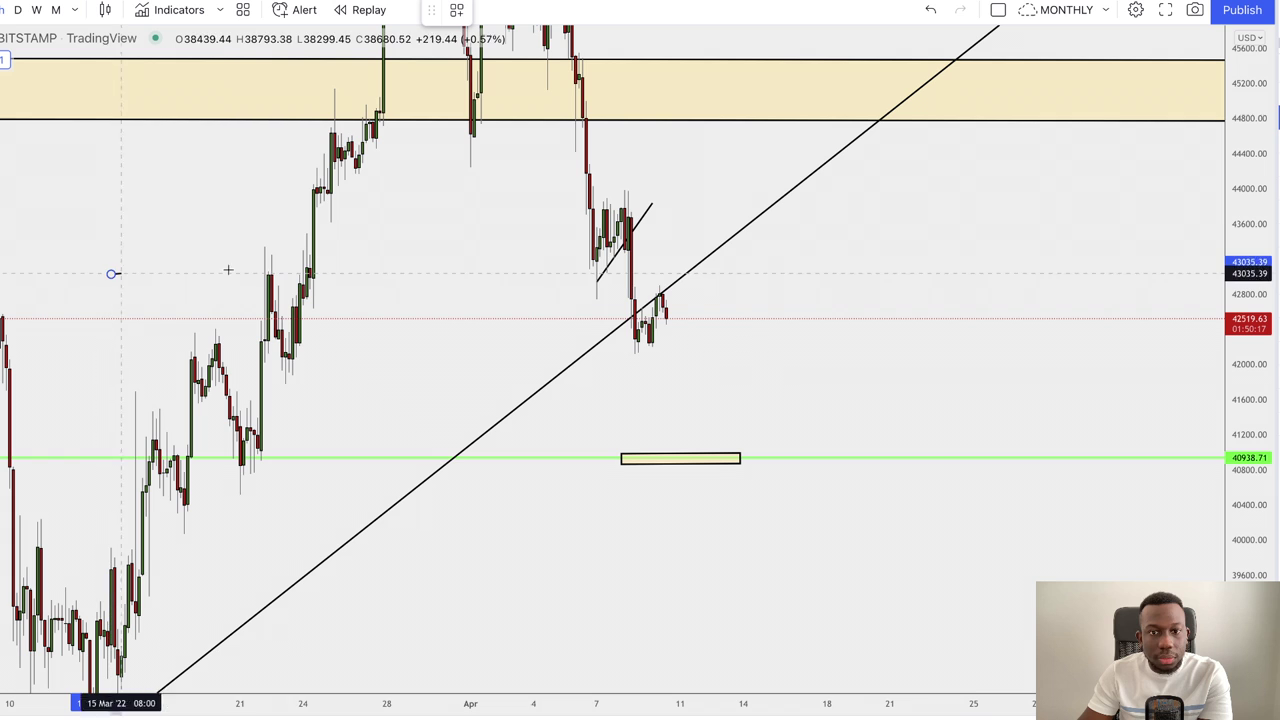
{"action": "left_click", "coordinate": [917, 280]}
{"action": "left_click_drag", "start_coordinate": [908, 214], "coordinate": [926, 203]}
{"action": "scroll", "coordinate": [986, 231], "scroll_direction": "up", "scroll_amount": 3}
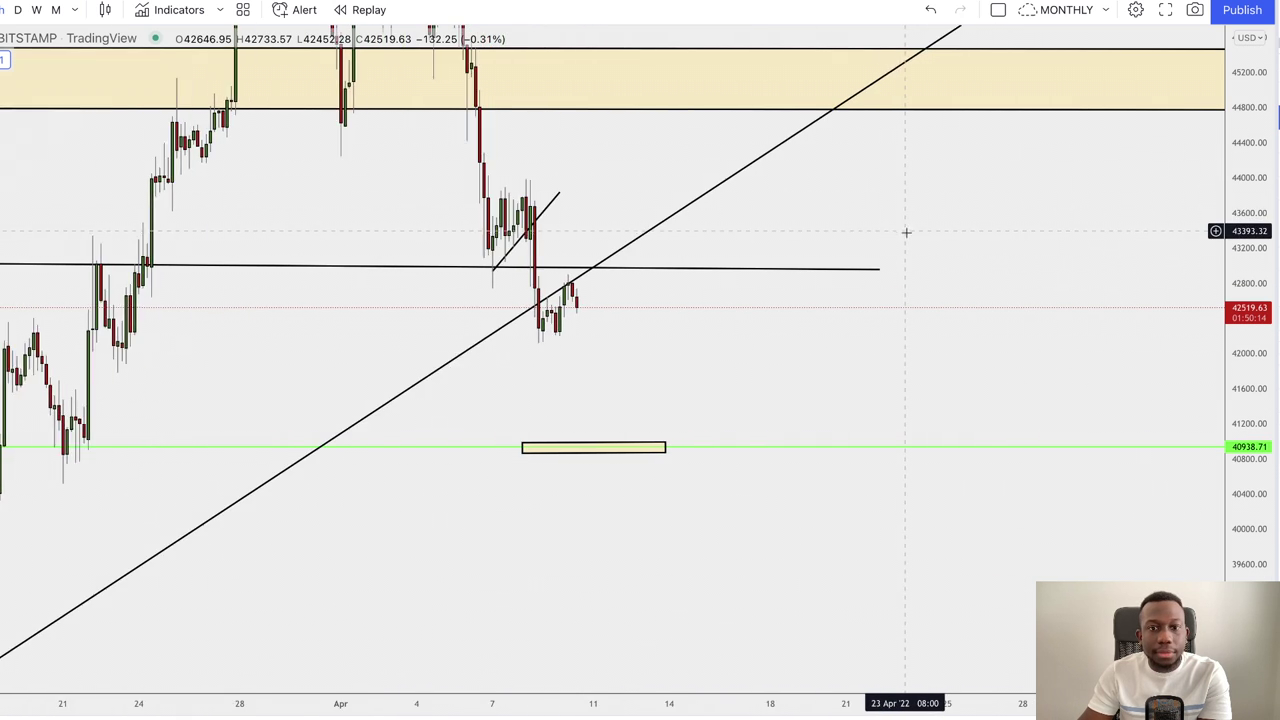
- Delete the long rising trend line that starts at the 24 February low
{"action": "left_click_drag", "start_coordinate": [688, 363], "coordinate": [749, 322]}
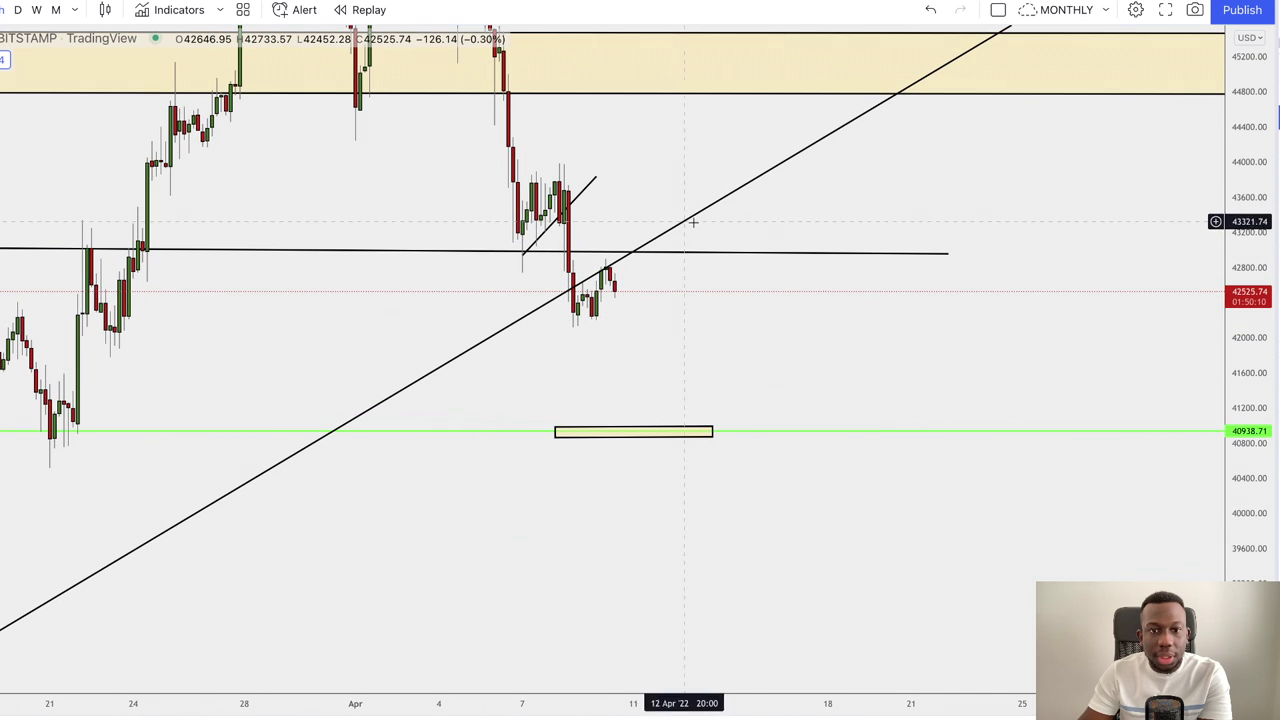
{"action": "left_click", "coordinate": [726, 203]}
{"action": "key", "text": "Delete"}
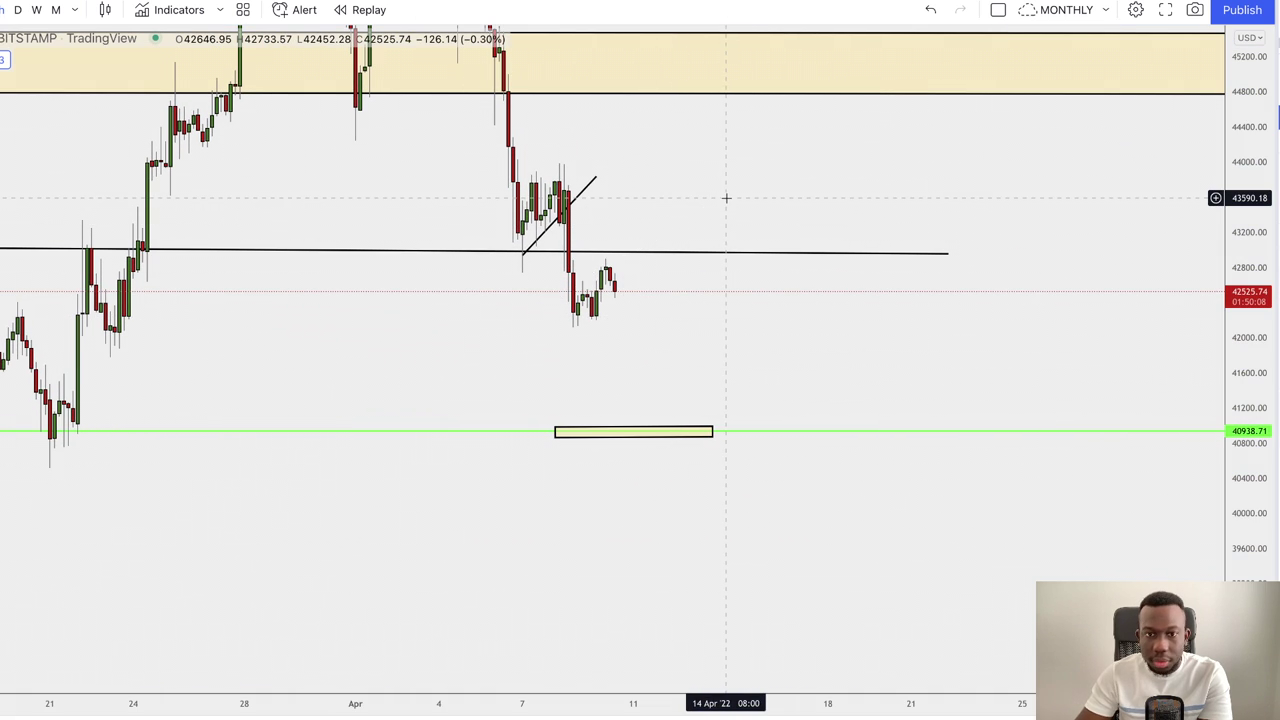
- Draw a red downward arrow from about 43160 on 11 April to about 41080 on 13 April, just above the thin zone
{"action": "scroll", "coordinate": [737, 200], "scroll_direction": "up", "scroll_amount": 2}
{"action": "left_click_drag", "start_coordinate": [629, 225], "coordinate": [854, 220]}
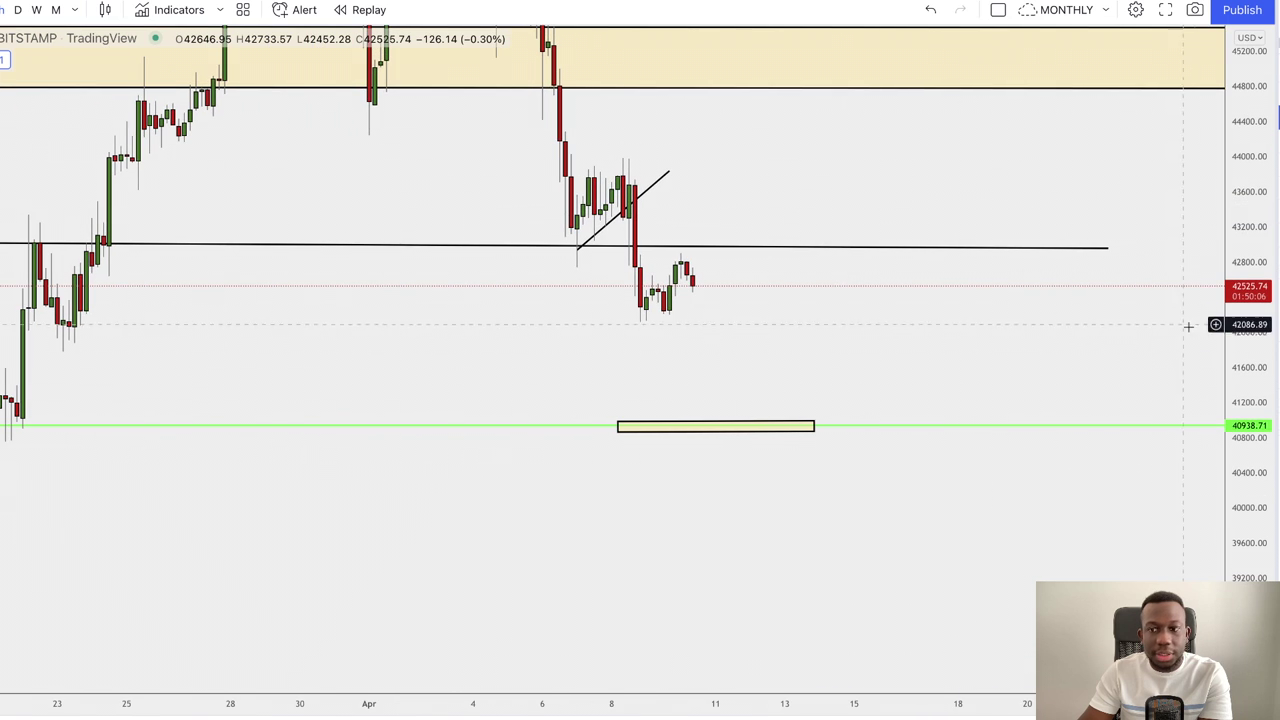
{"action": "left_click_drag", "start_coordinate": [1232, 354], "coordinate": [1243, 330]}
{"action": "left_click_drag", "start_coordinate": [945, 403], "coordinate": [931, 423]}
{"action": "scroll", "coordinate": [767, 433], "scroll_direction": "up", "scroll_amount": 2}
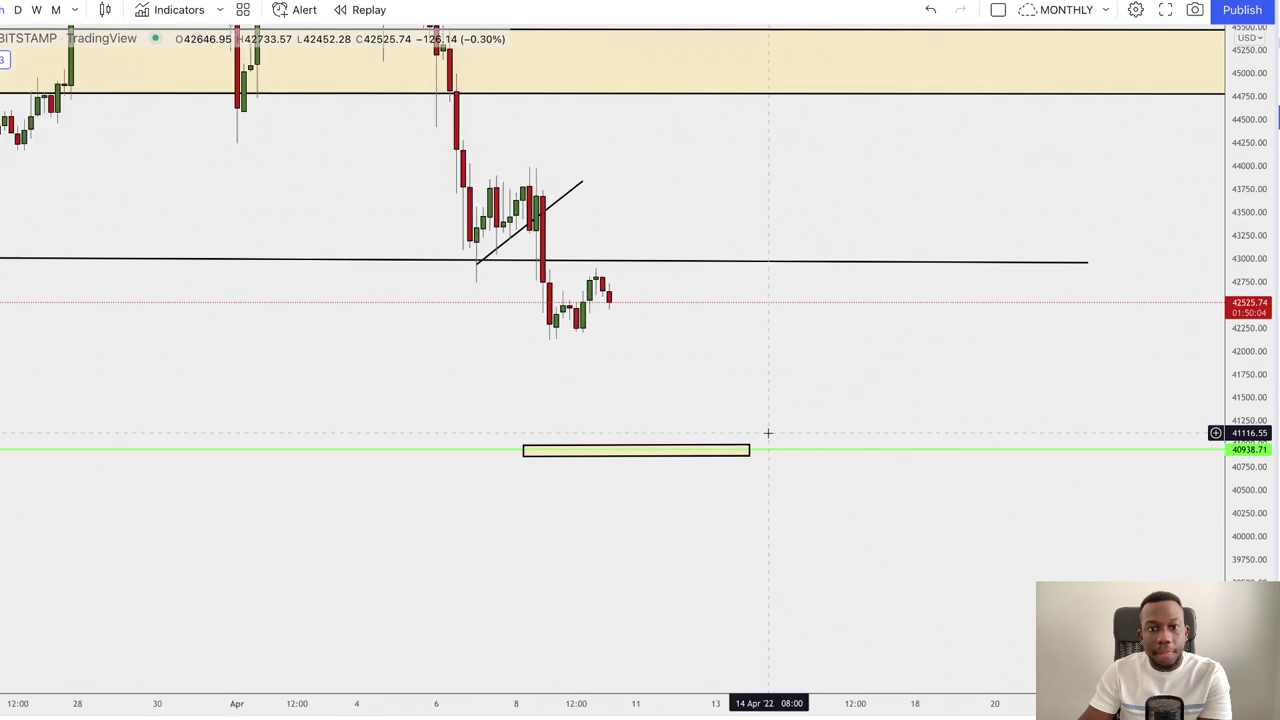
{"action": "left_click_drag", "start_coordinate": [827, 400], "coordinate": [948, 419]}
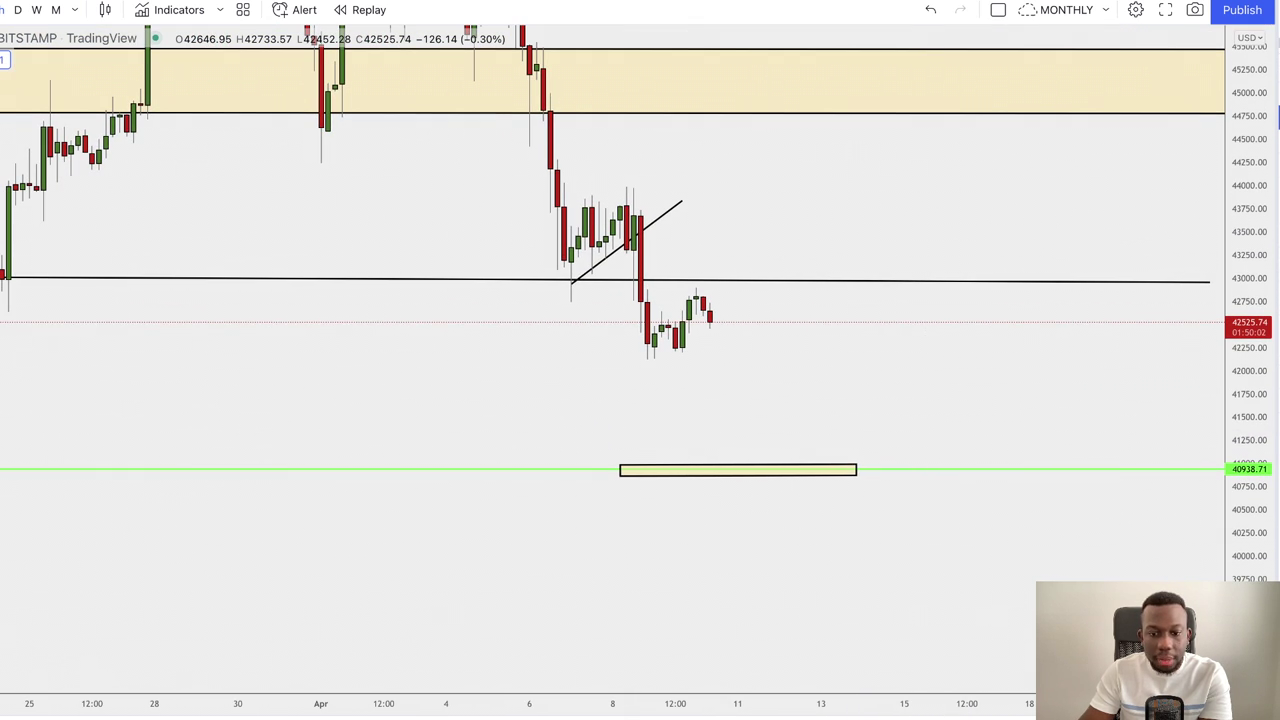
{"action": "mouse_move", "coordinate": [772, 264]}
{"action": "left_mouse_down"}
{"action": "mouse_move", "coordinate": [820, 388]}
{"action": "mouse_move", "coordinate": [863, 449]}
{"action": "left_mouse_up"}
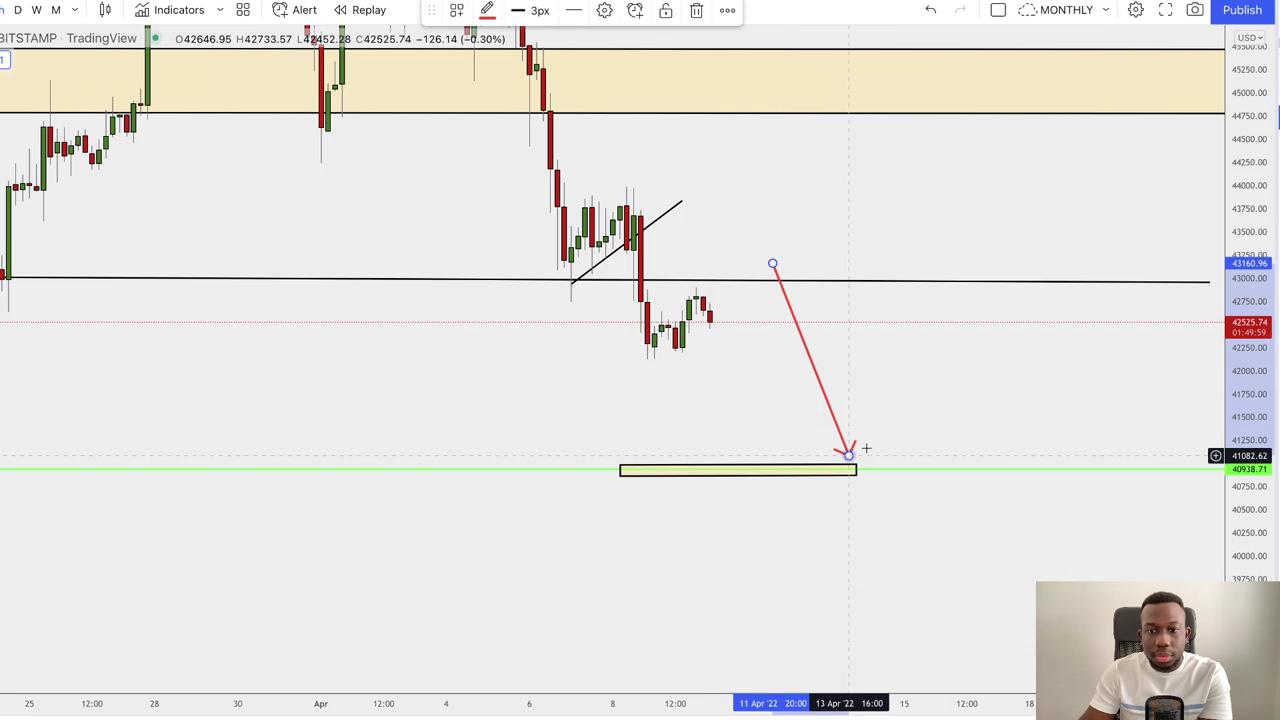
- Nudge the nearly horizontal line up slightly so it runs from about 43043 to 42972
{"action": "left_click", "coordinate": [718, 279]}
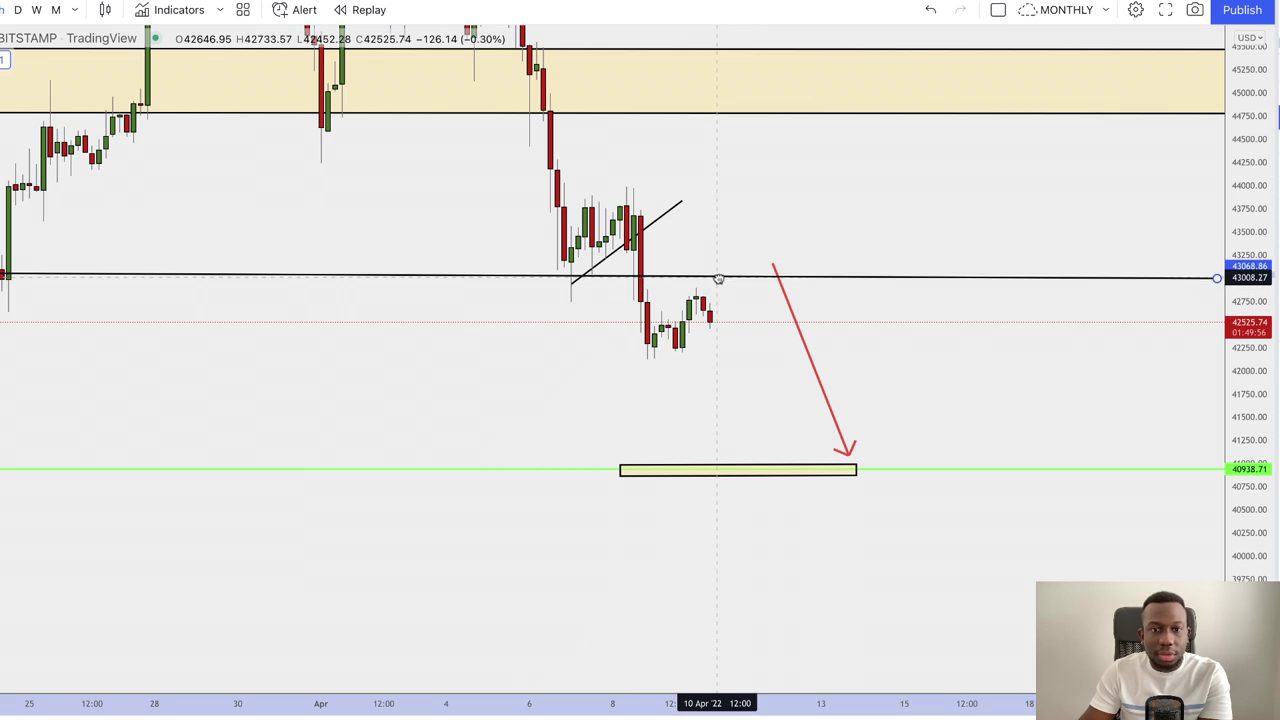
{"action": "left_click_drag", "start_coordinate": [718, 279], "coordinate": [716, 283]}
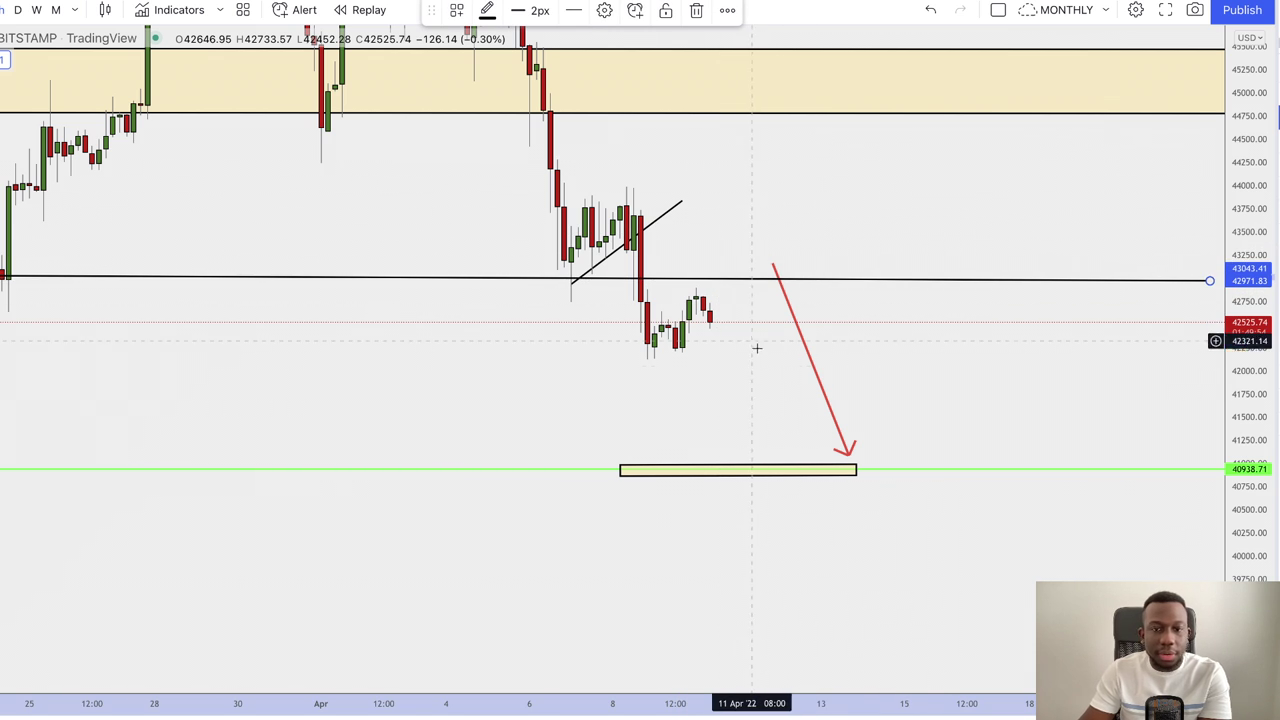